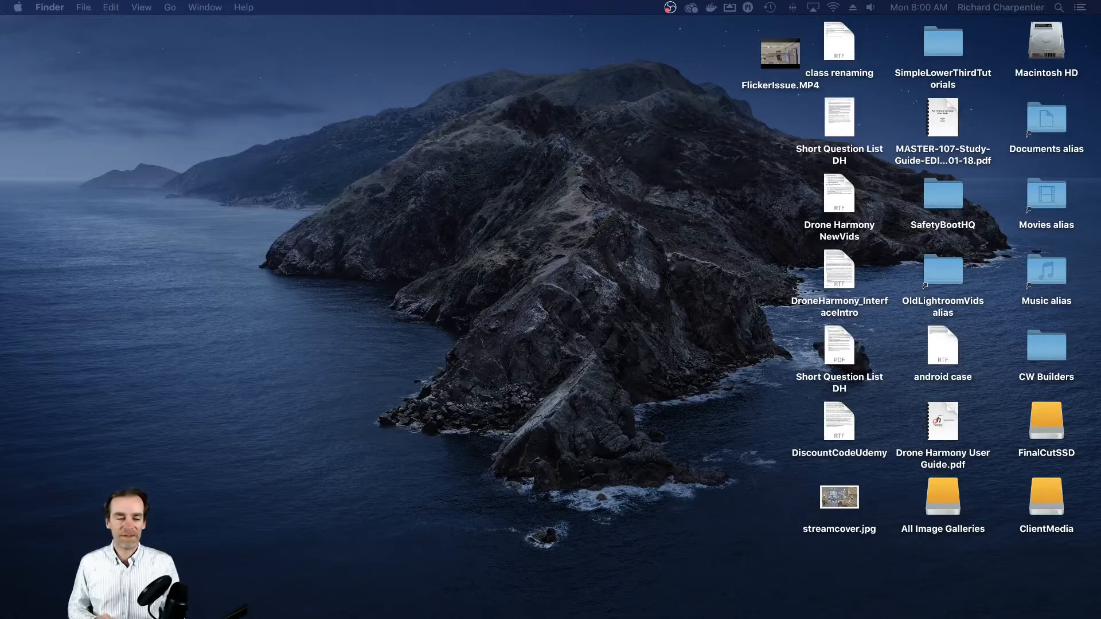
- Switch to Firefox, view the Winfield page editor and the iPanorama 360 items list, and minimize the browser window
mouse_move(383, 612)
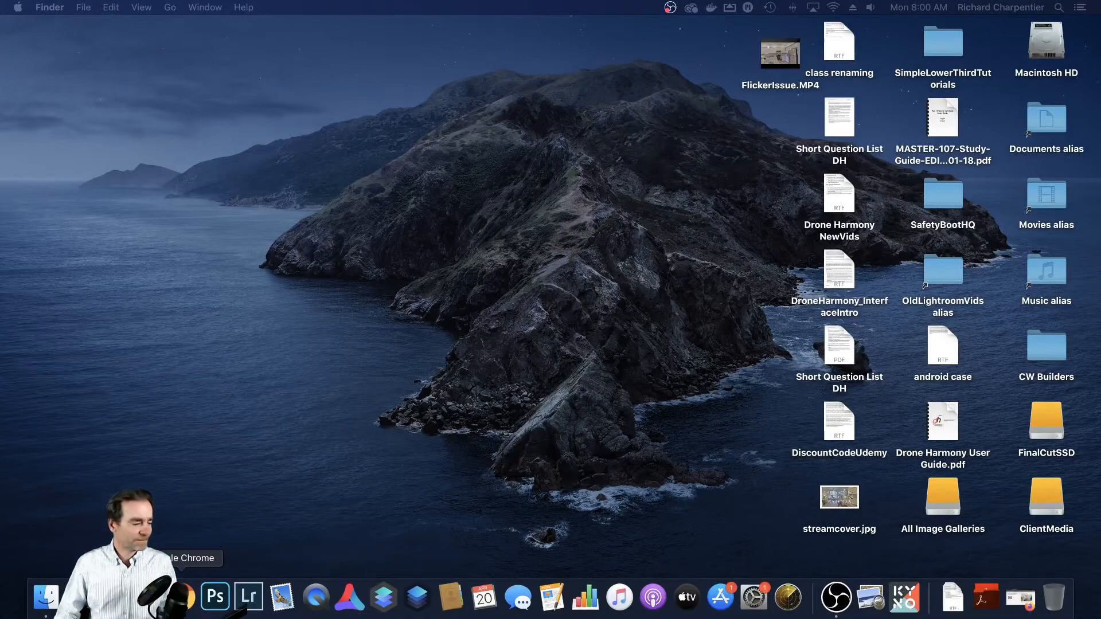
click(147, 597)
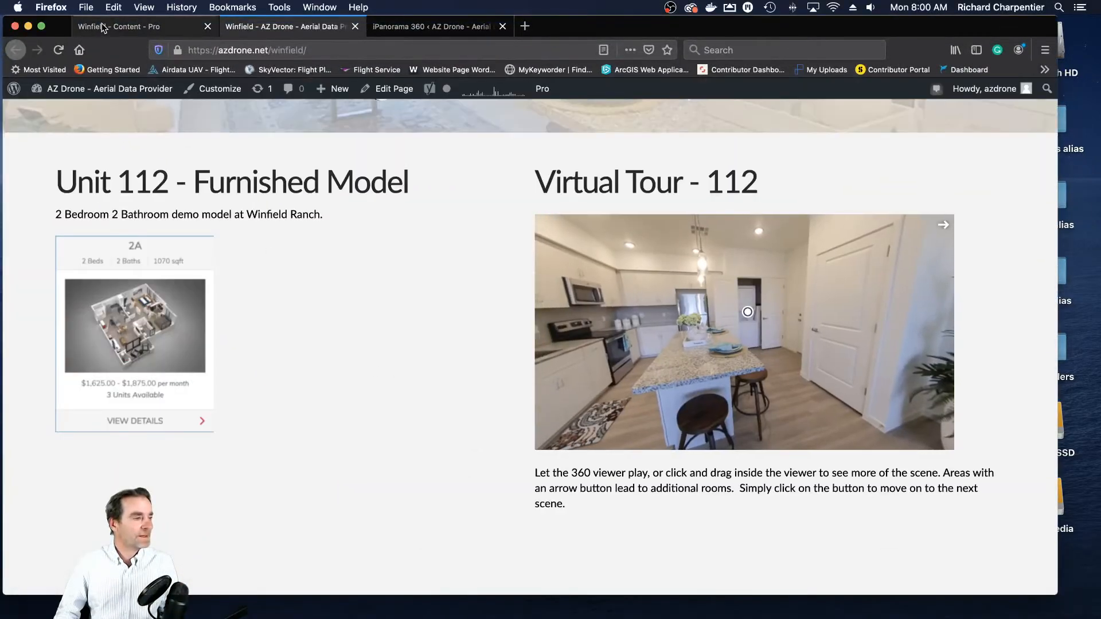
click(104, 27)
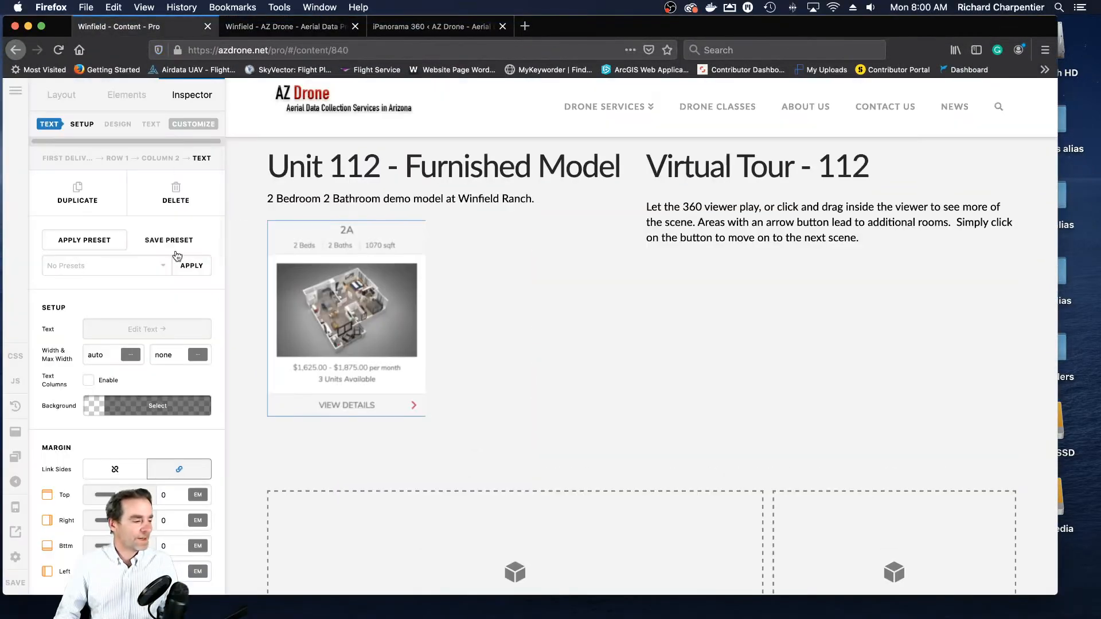
click(425, 27)
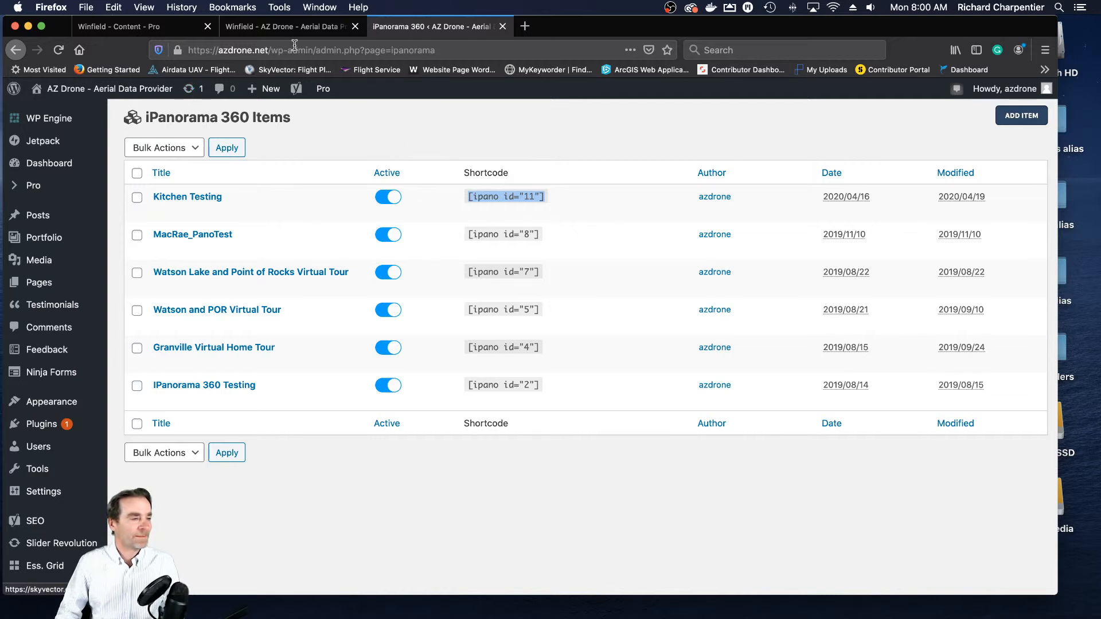
click(27, 26)
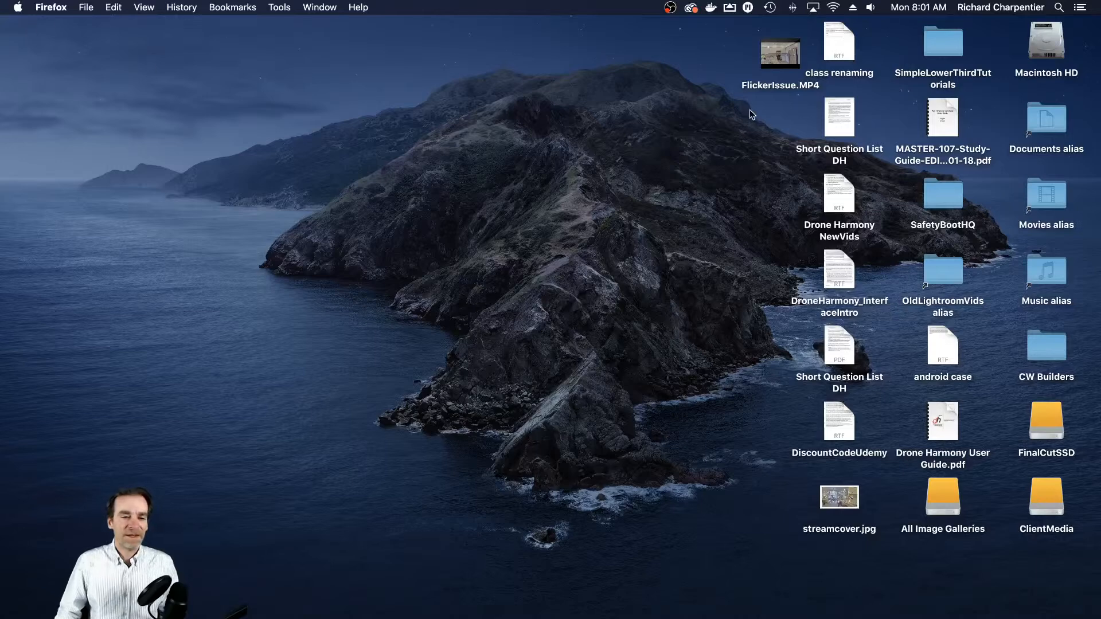
- Shift FlickerIssue.MP4 clear of the other desktop files, open it in QuickTime Player and reposition the player window
drag(767, 61, 727, 61)
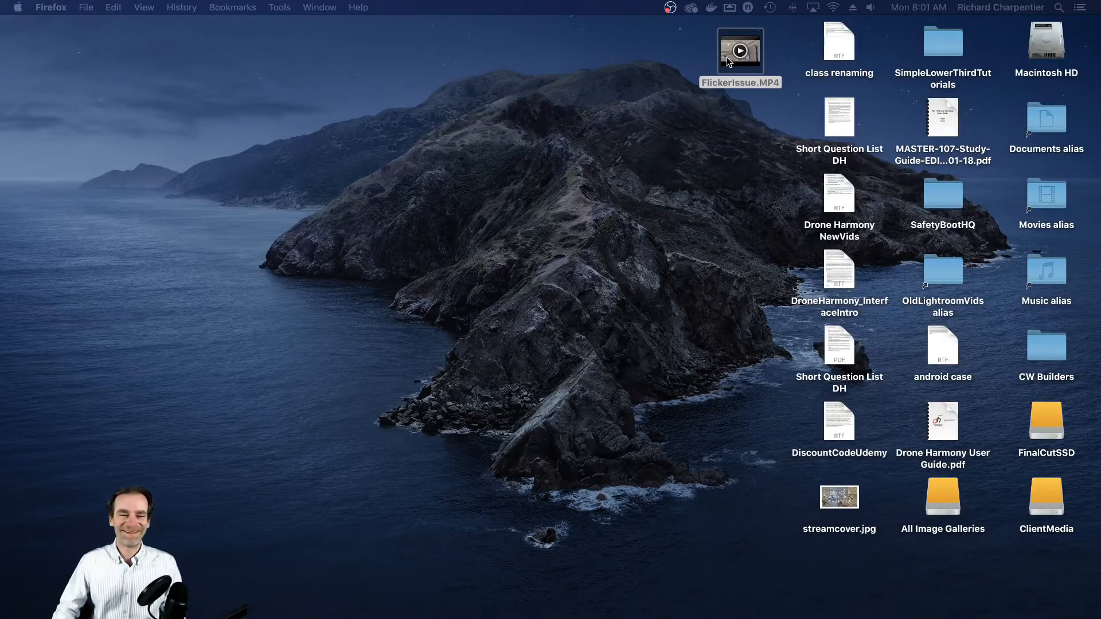
double_click(727, 62)
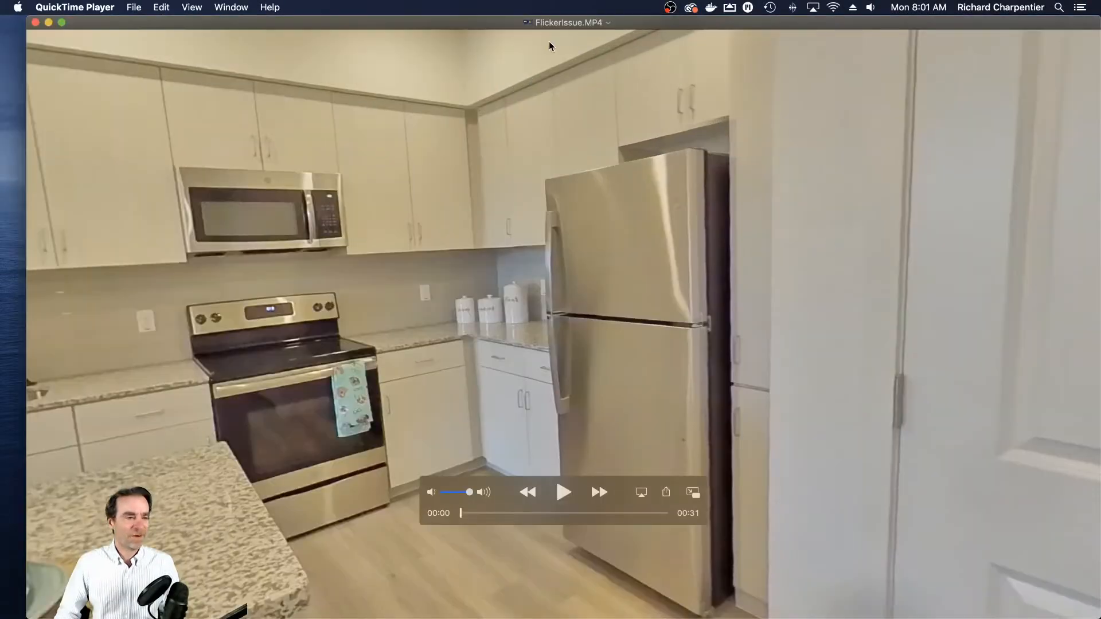
drag(494, 27, 474, 24)
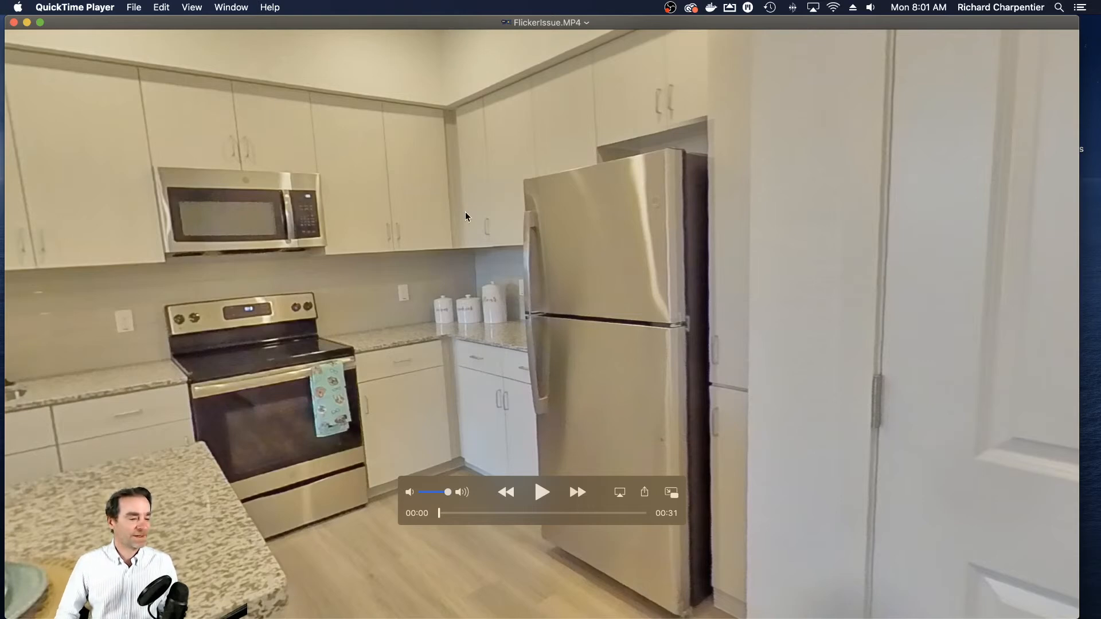
- Play FlickerIssue.MP4 to examine the kitchen lights for flicker, pausing at 0:14 and 0:21, and quit QuickTime Player
click(538, 493)
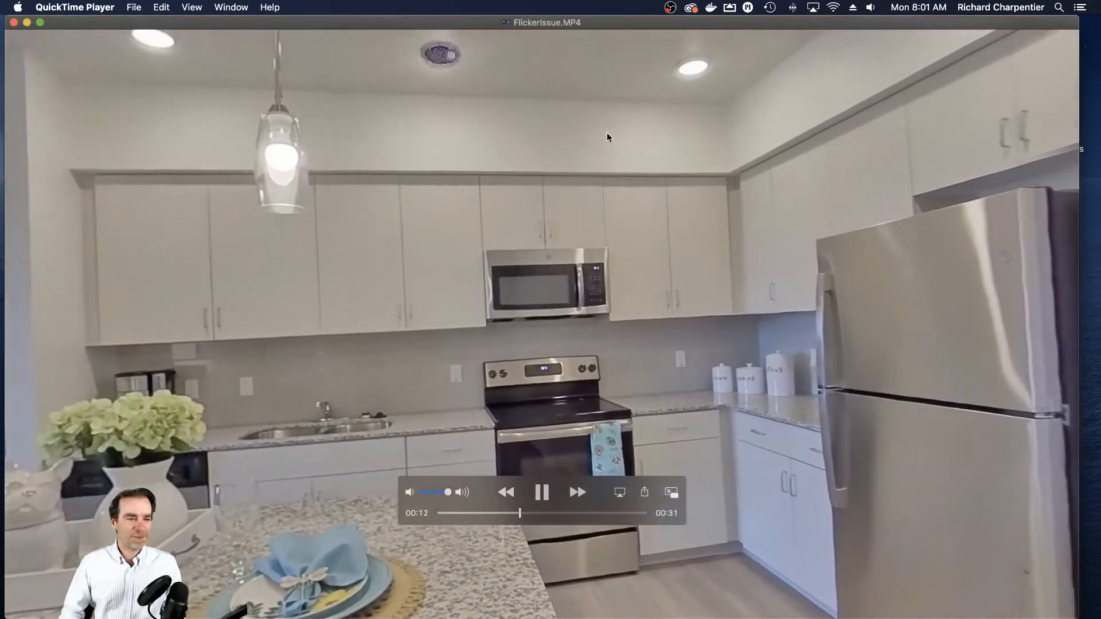
key(space)
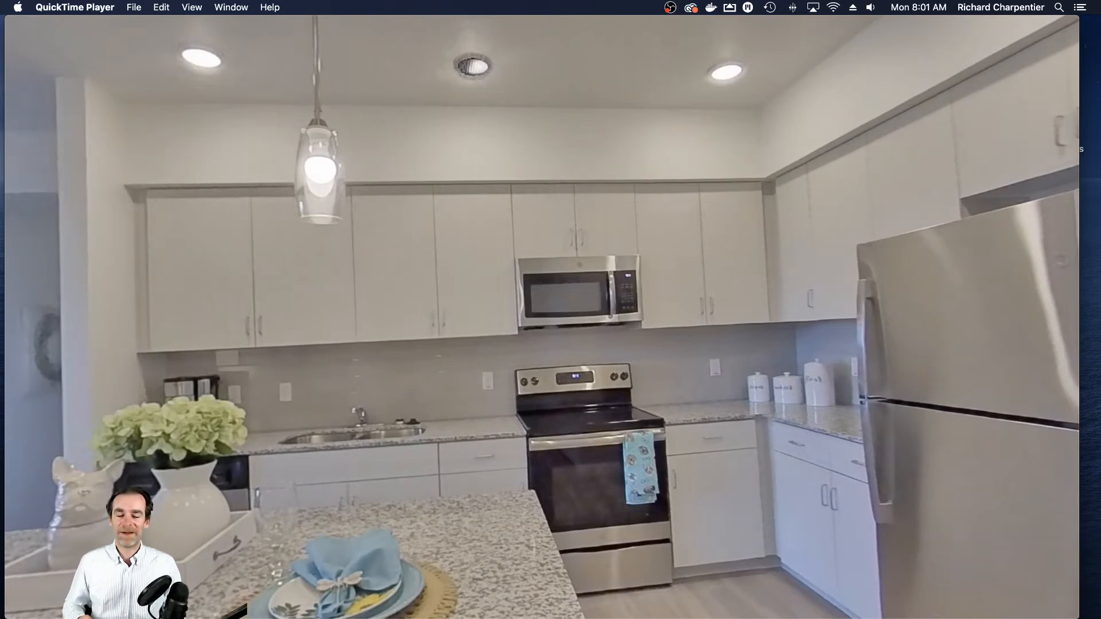
mouse_move(529, 206)
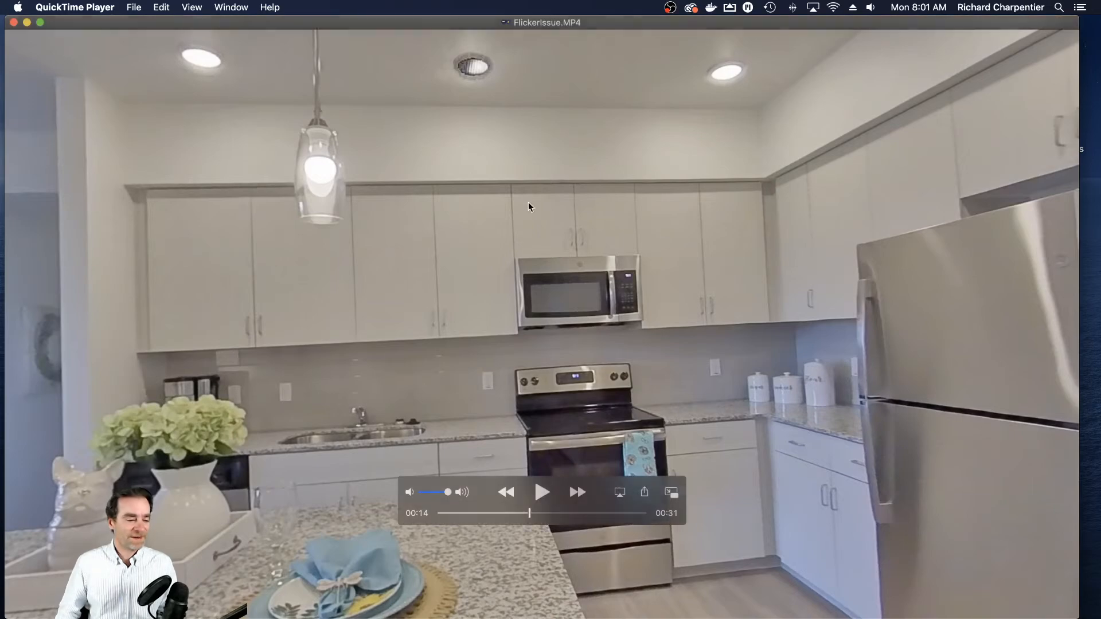
click(543, 492)
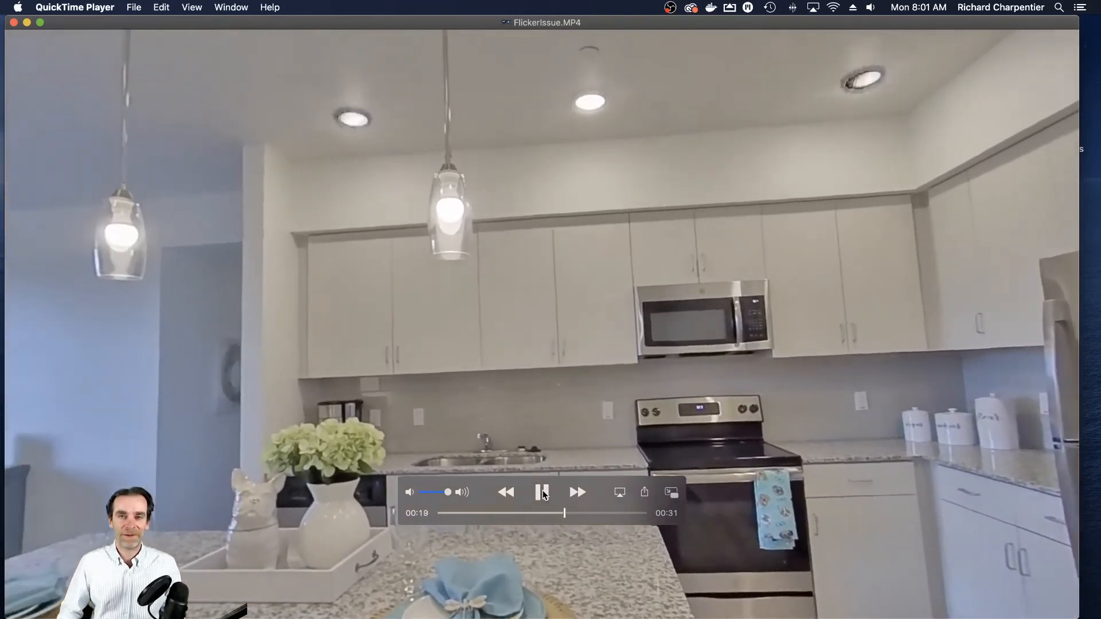
click(542, 492)
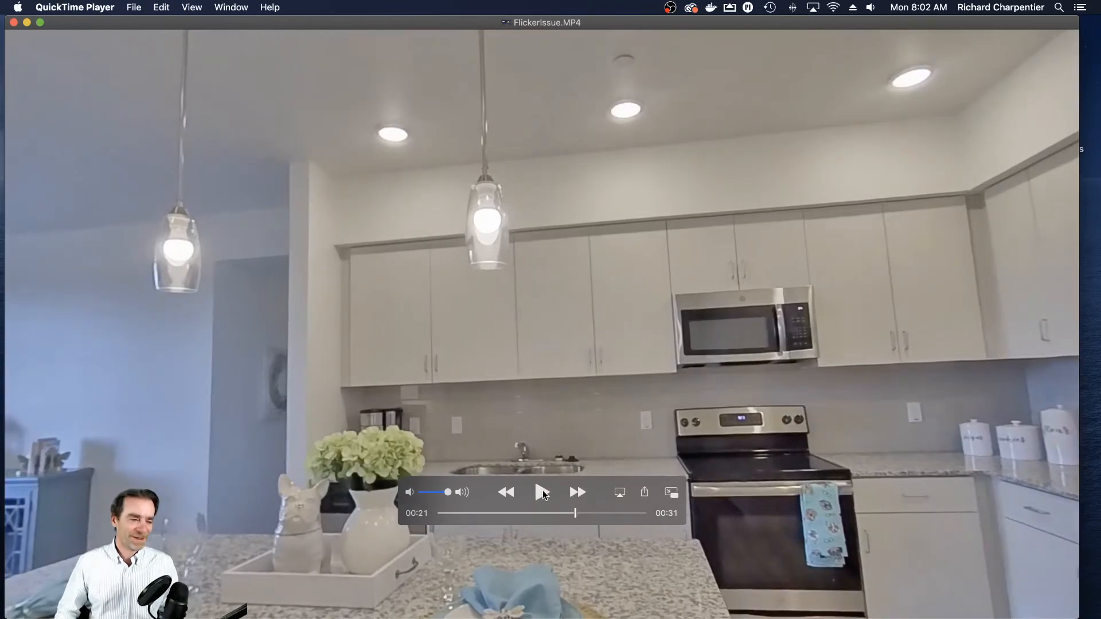
click(77, 7)
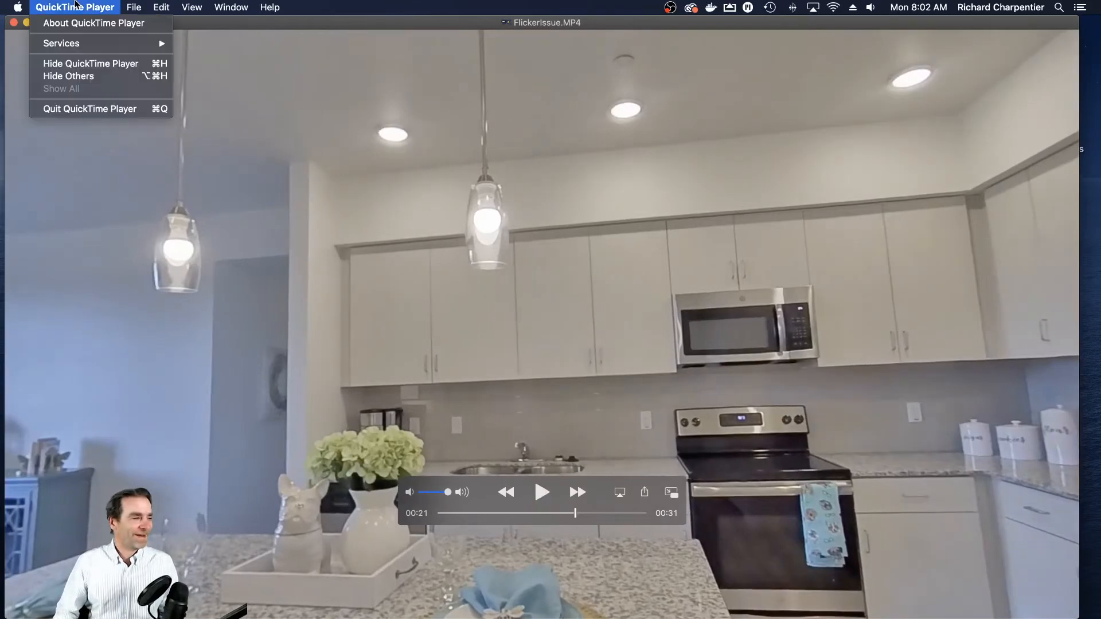
click(94, 110)
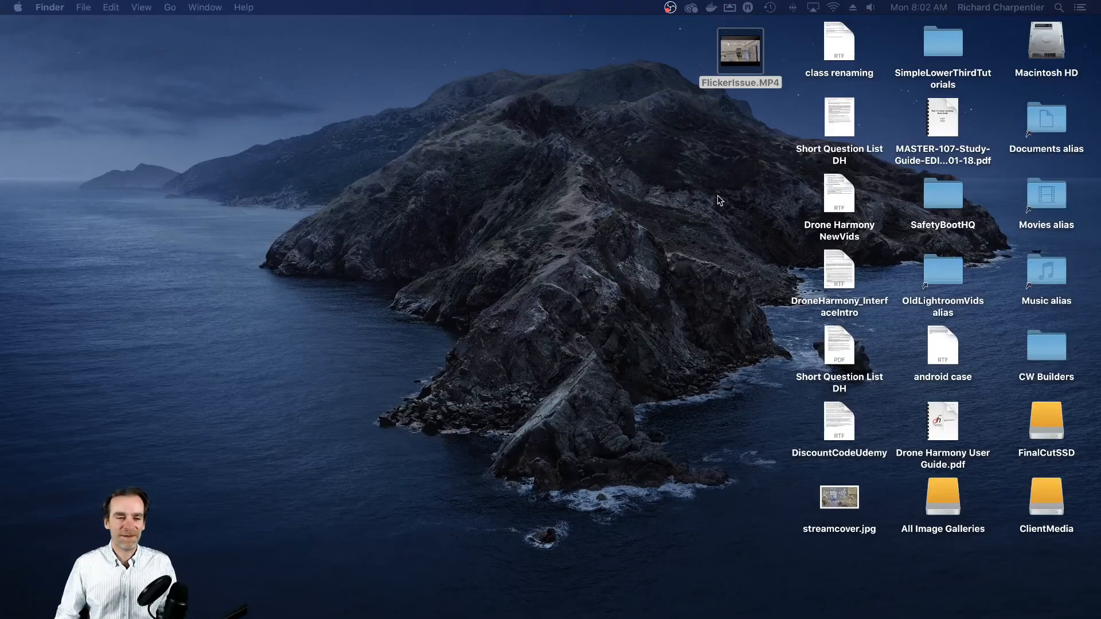
click(734, 153)
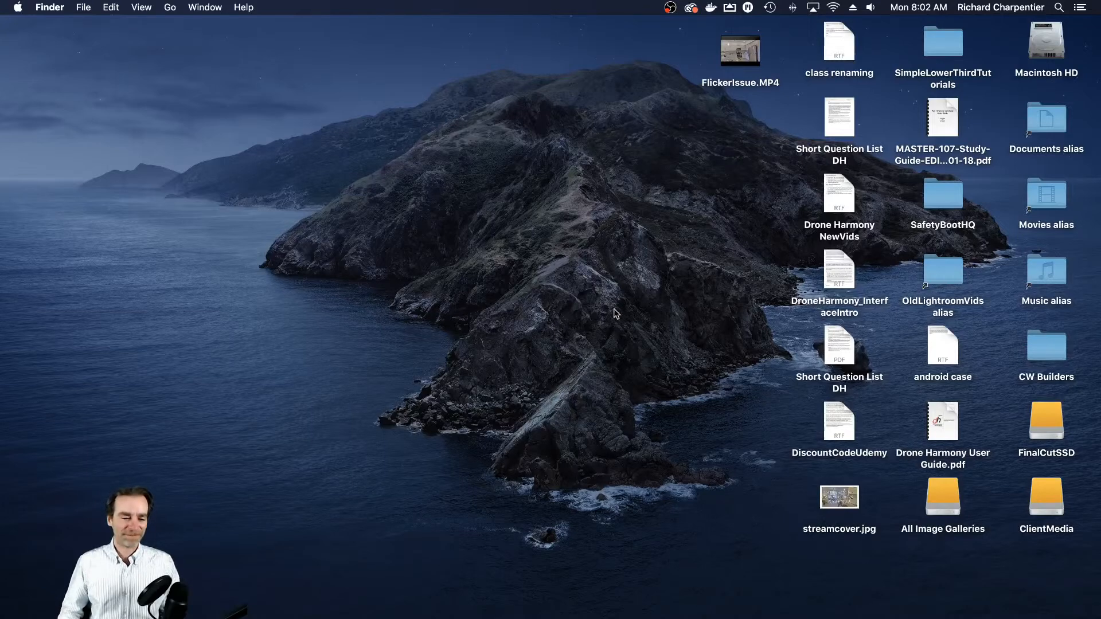
- Switch back to Firefox and search Google for "insta360 one x flickering" in a new tab
mouse_move(699, 617)
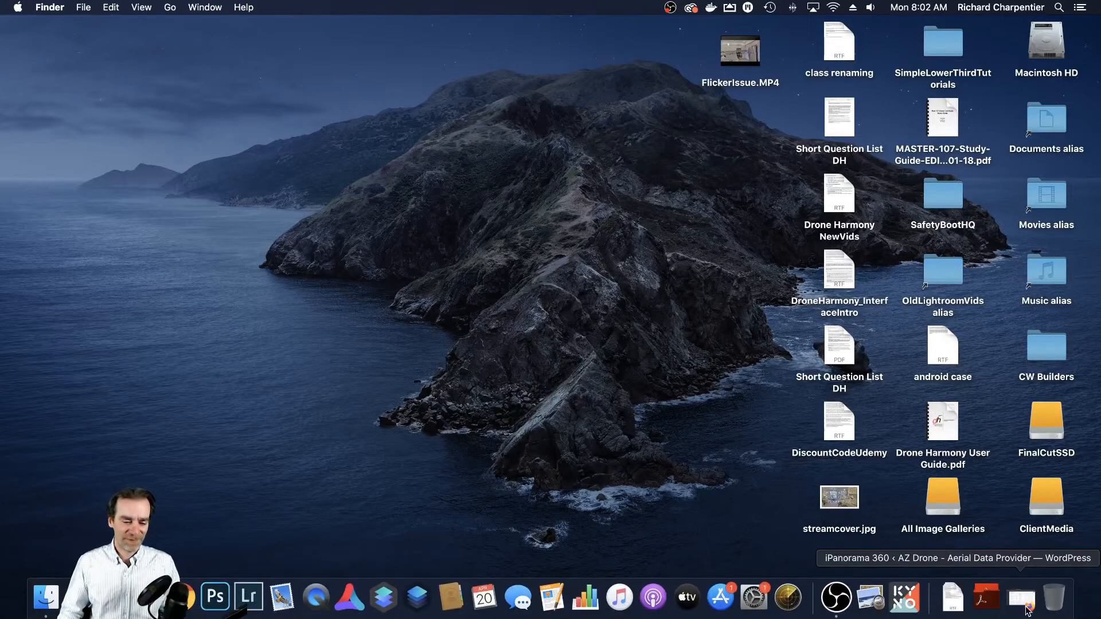
click(1022, 597)
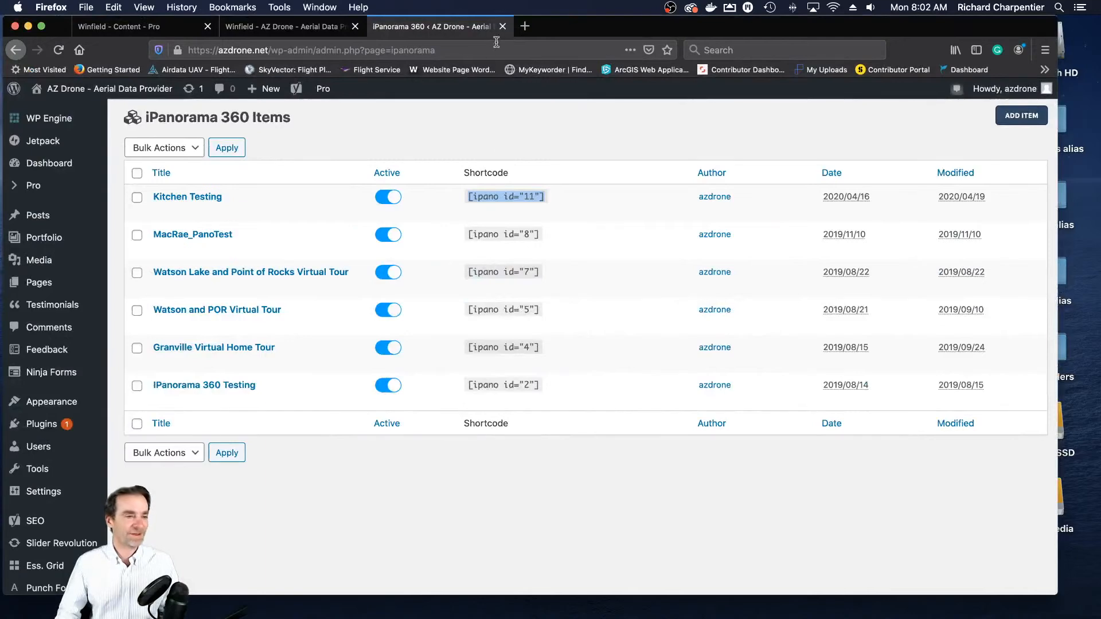
click(526, 26)
text(in)
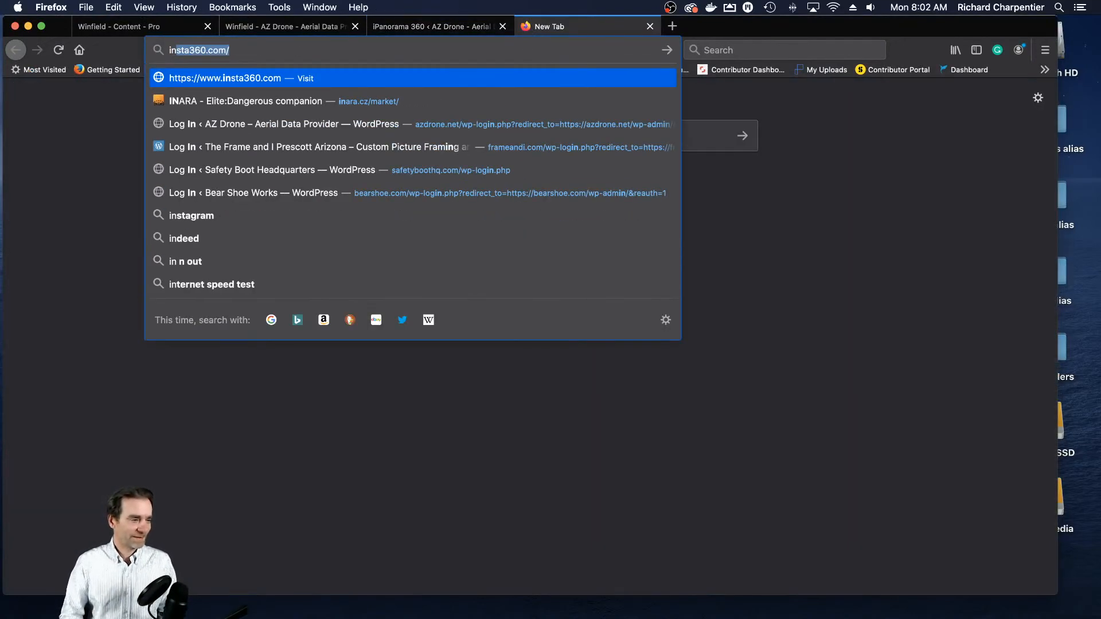
text(sta)
text(360 on)
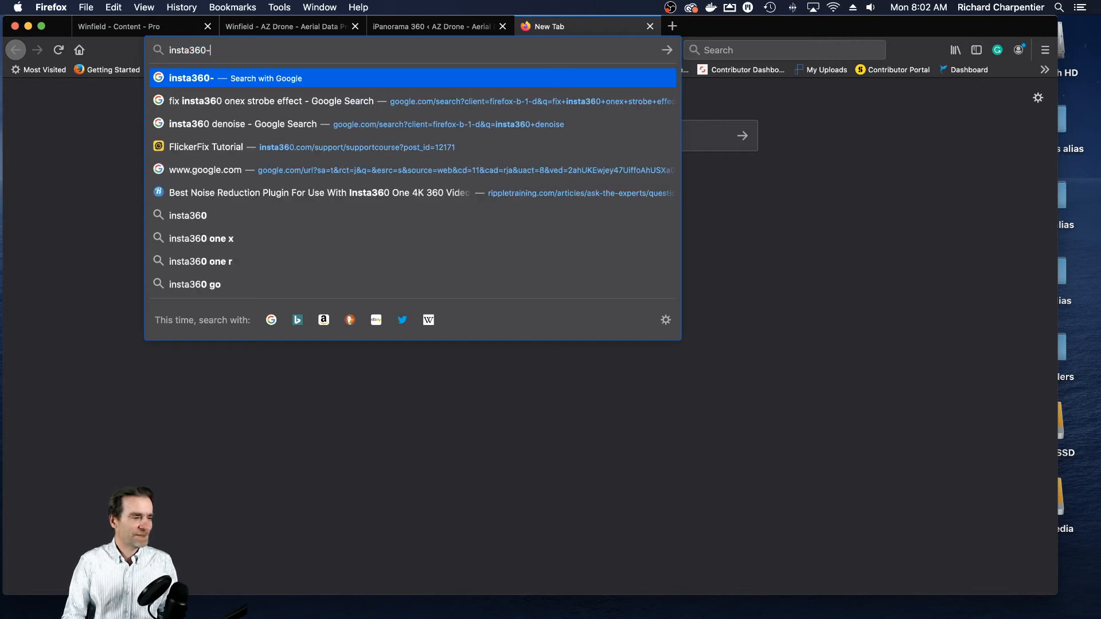
text(e)
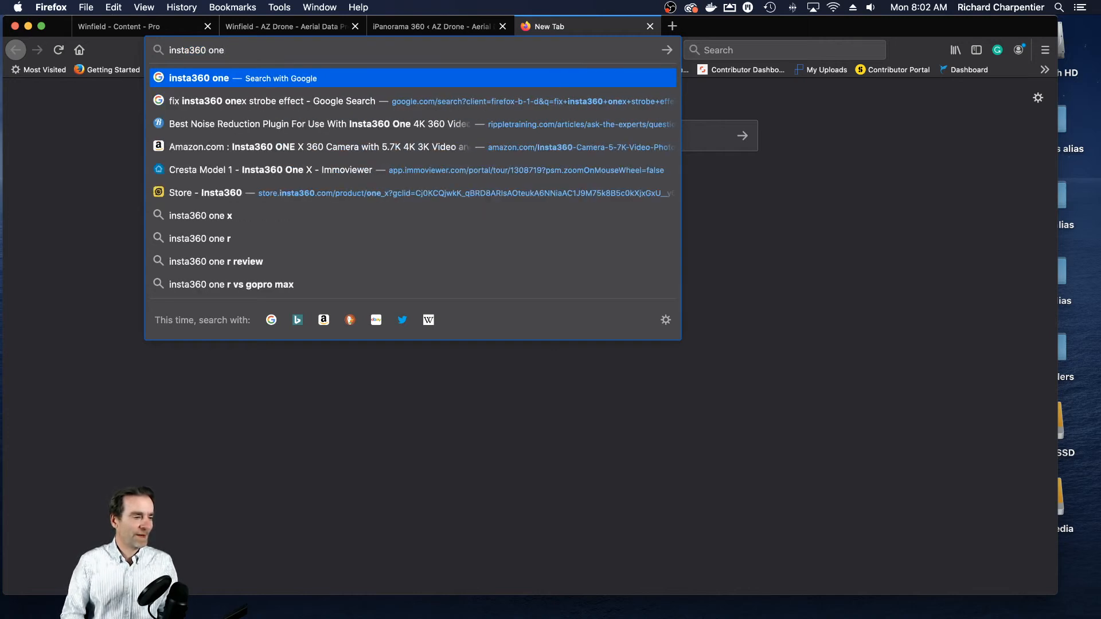
text( x flicker)
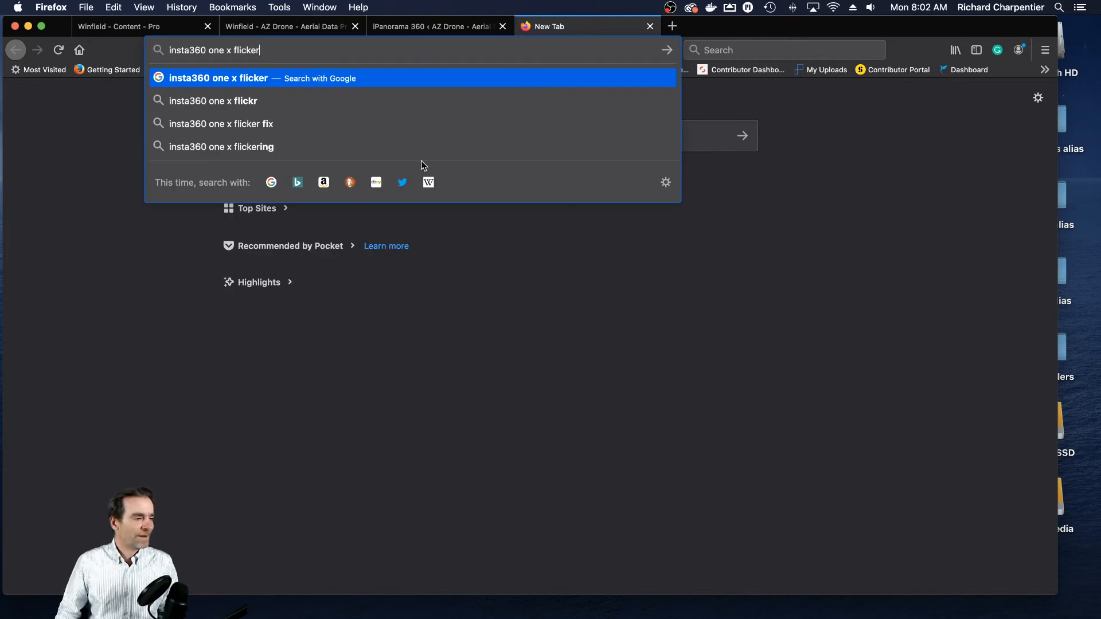
click(246, 147)
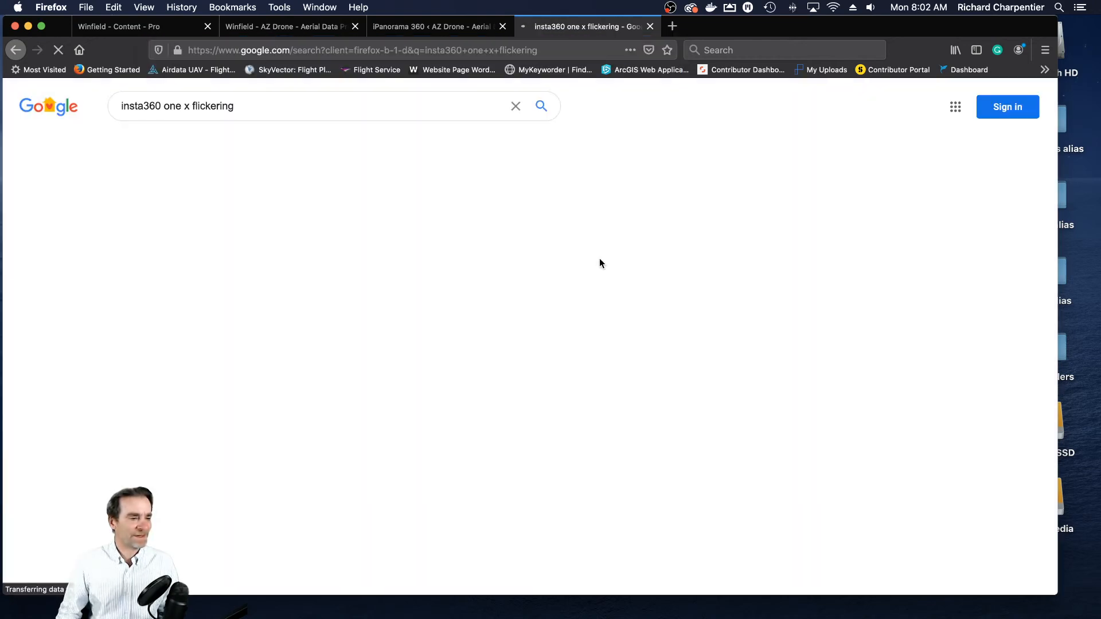
- Look through the search results for flicker fixes, close the results tab and minimize the browser window
scroll(600, 253, down, 3)
scroll(600, 256, down, 2)
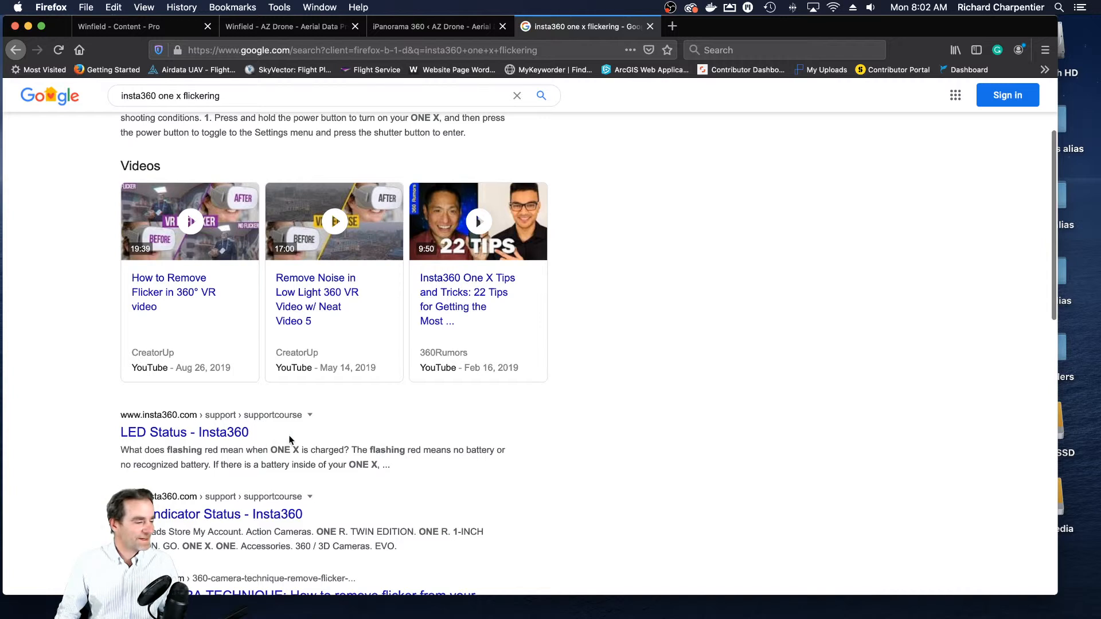
scroll(269, 298, up, 2)
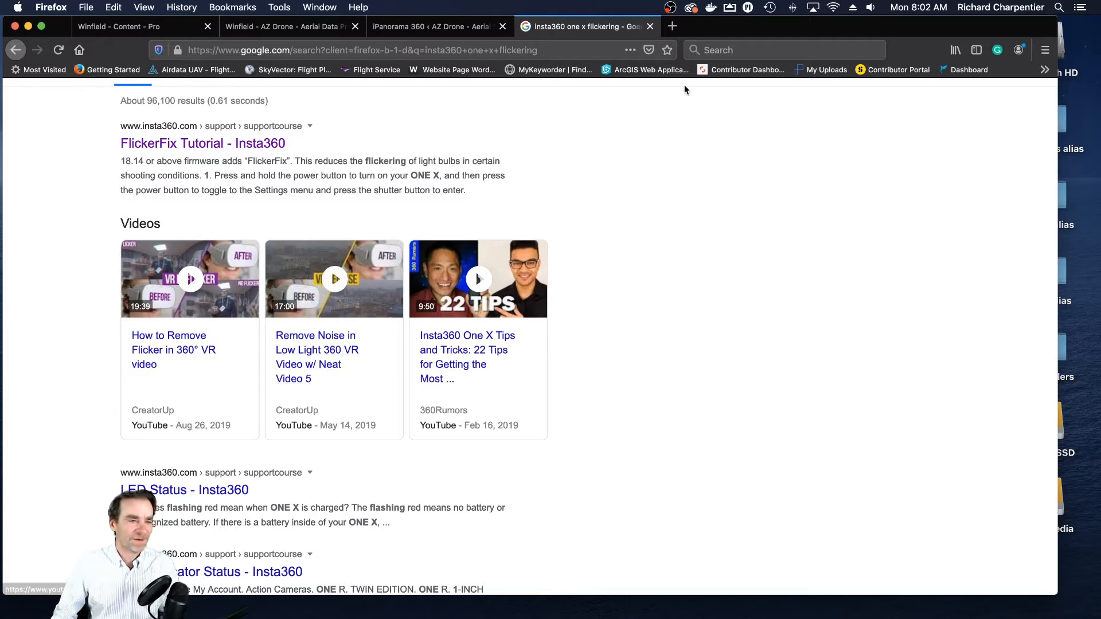
click(650, 26)
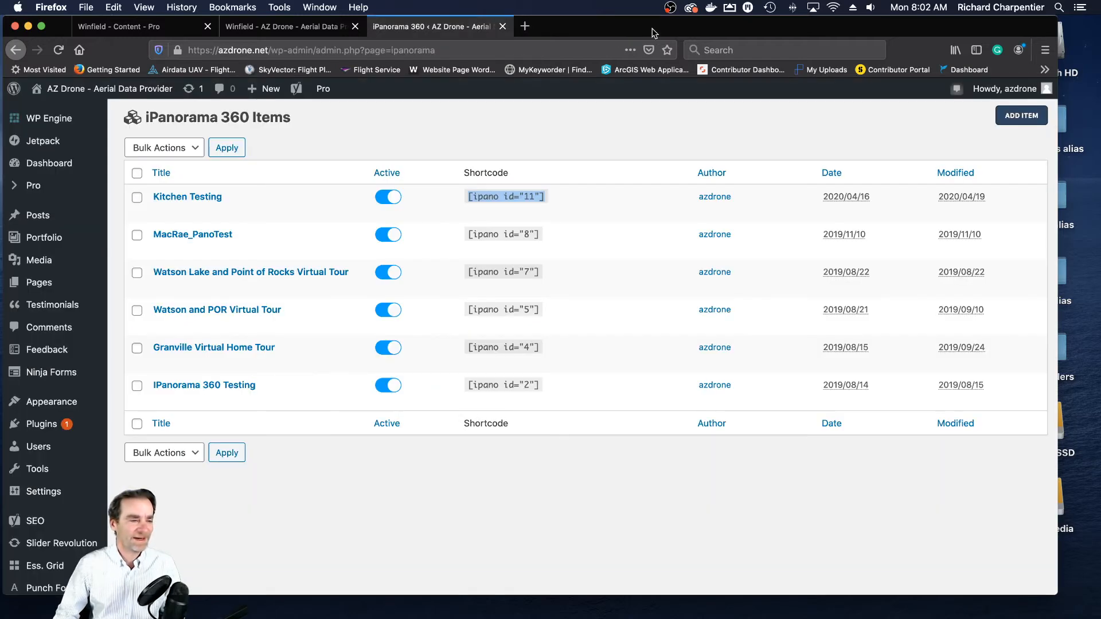
click(28, 26)
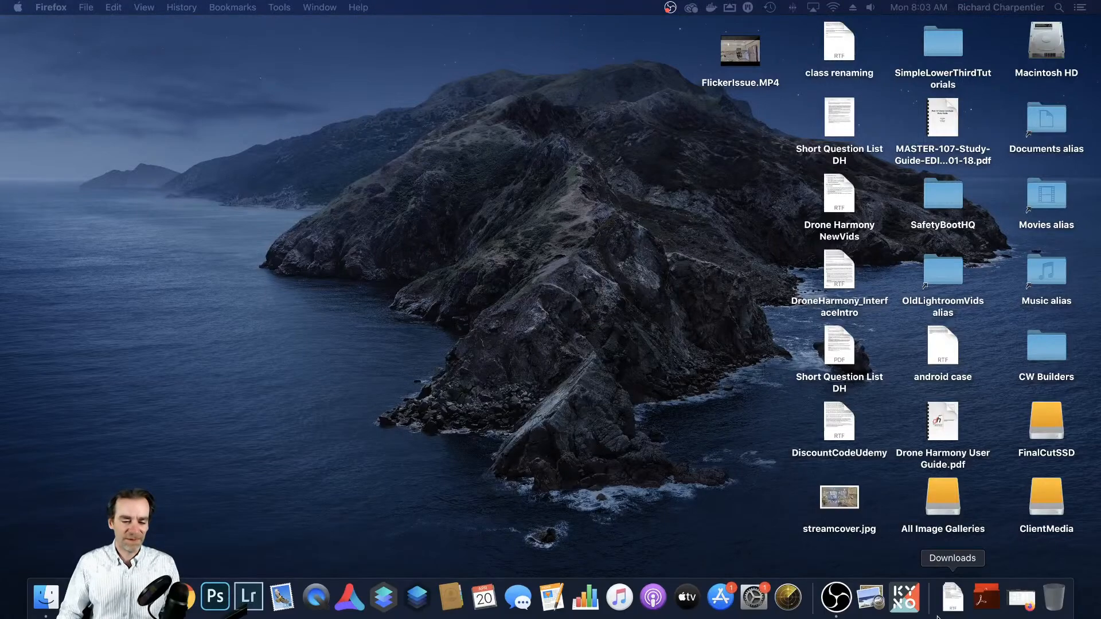
- Restore the Firefox window and bring up the Virtual Tour - 112 viewer on the published Winfield page
click(1023, 599)
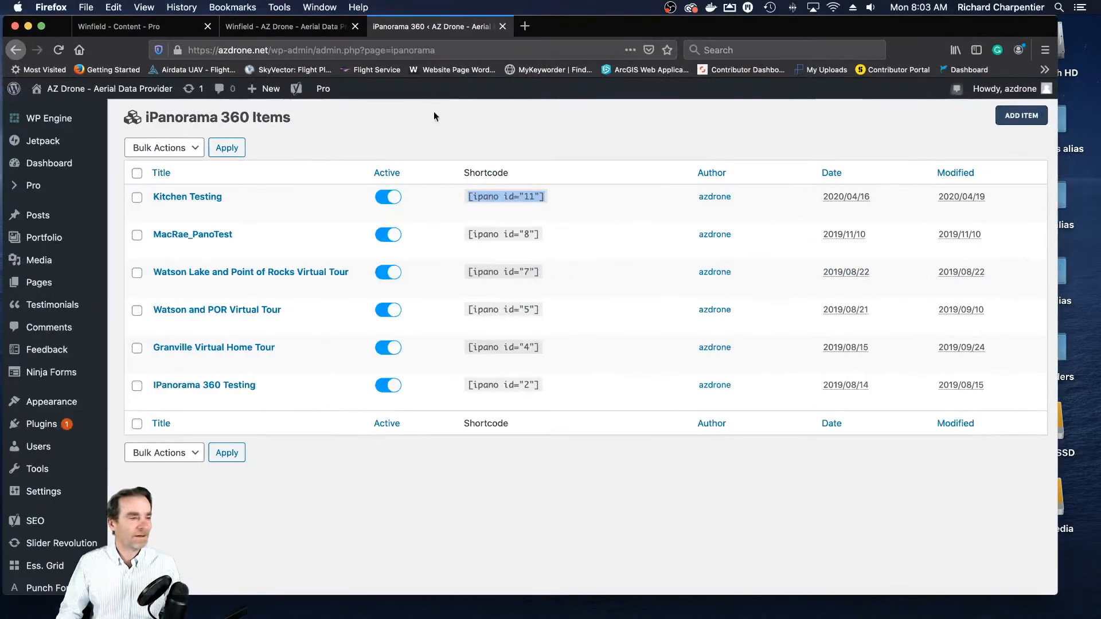
click(286, 33)
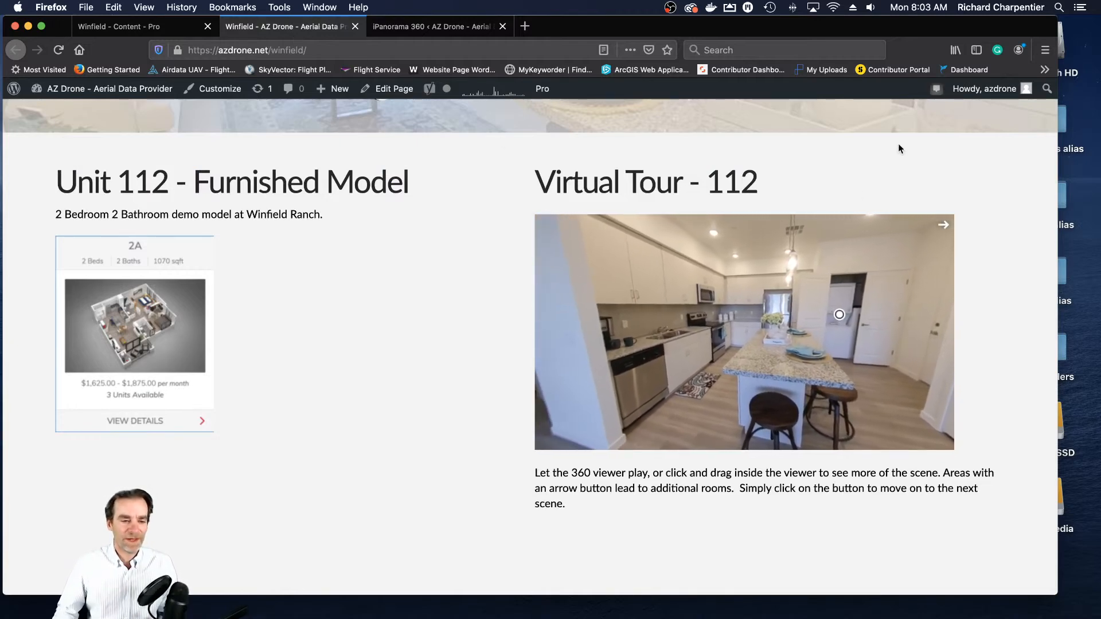
scroll(744, 191, down, 1)
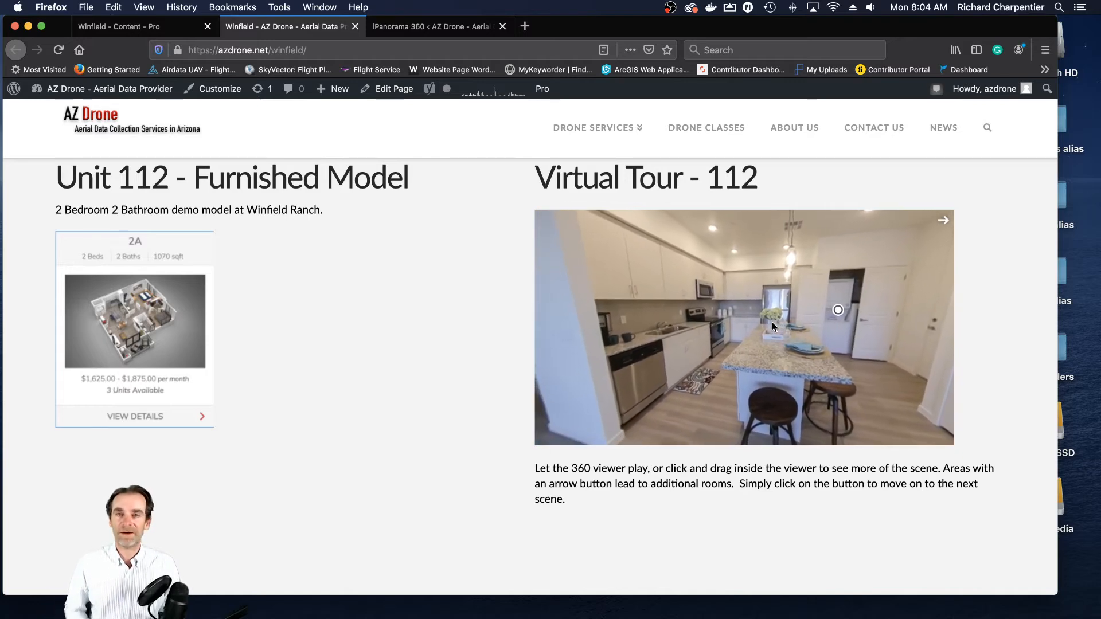
- Look around the 360 viewer of Virtual Tour - 112 to examine the kitchen, hallway hotspots and living room
drag(772, 322, 690, 329)
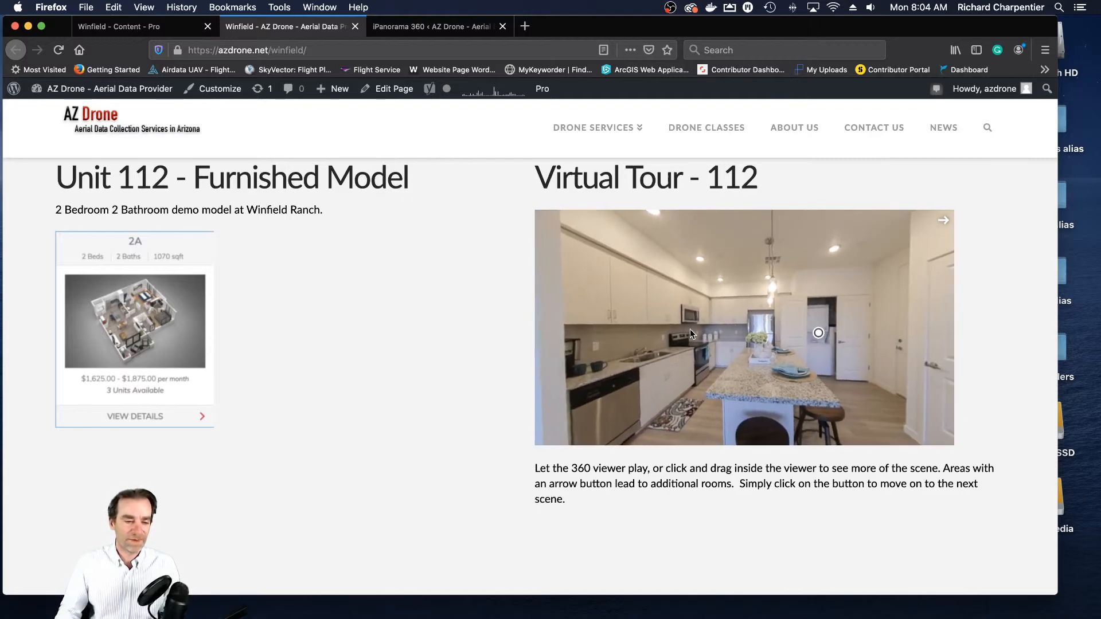
drag(852, 342, 738, 342)
drag(855, 345, 795, 387)
scroll(699, 308, down, 1)
scroll(700, 309, up, 1)
scroll(700, 309, up, 1)
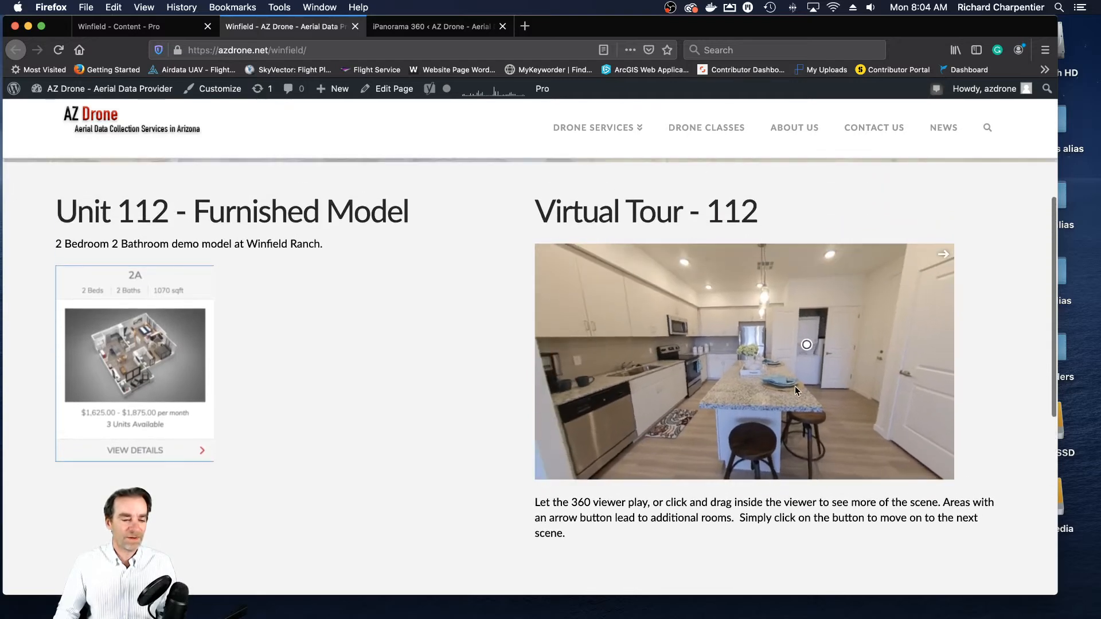
drag(694, 335, 759, 318)
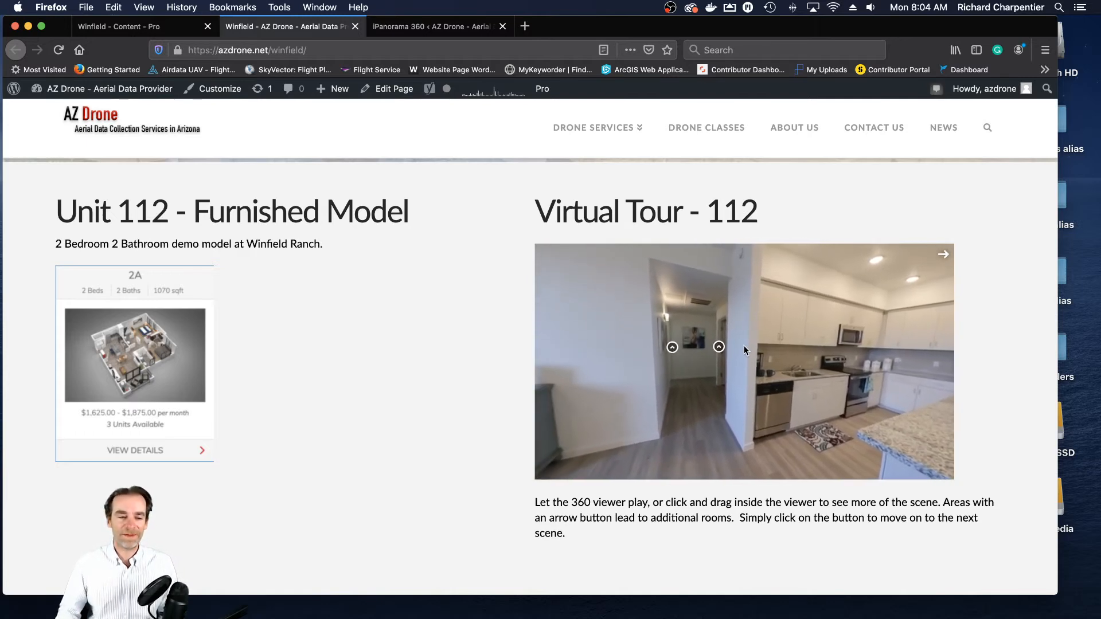
drag(768, 350, 721, 356)
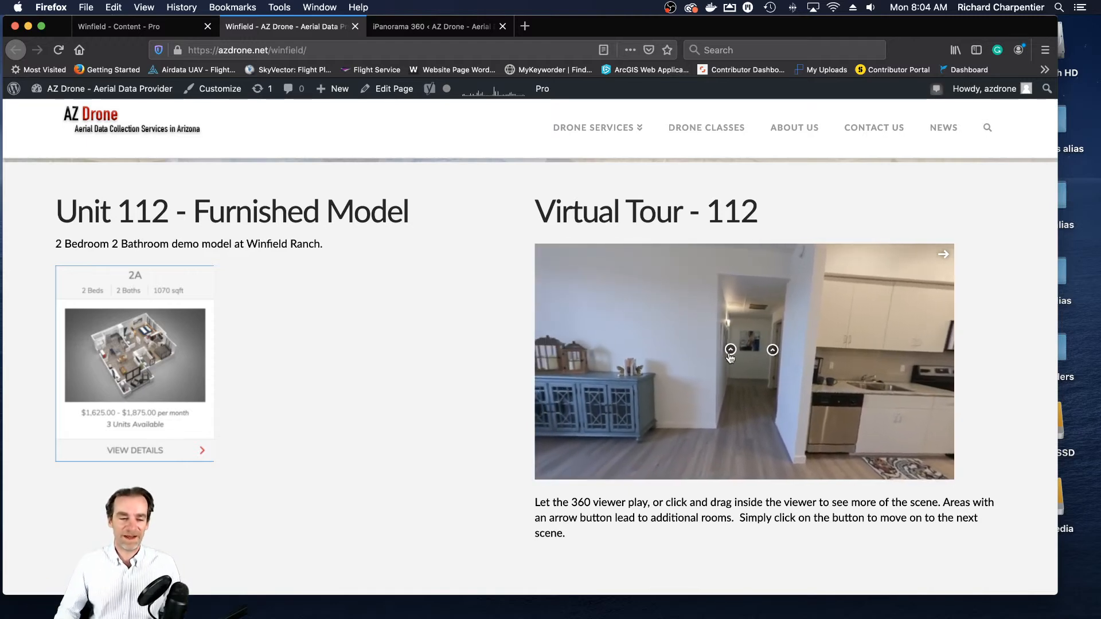
drag(845, 326, 732, 341)
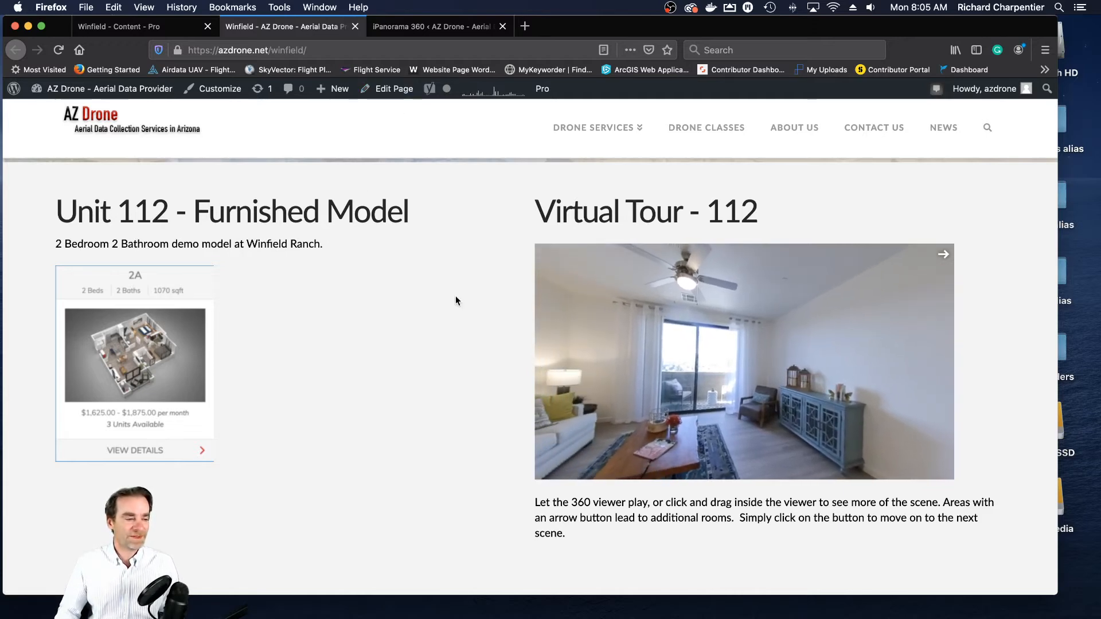
- Look over the published Winfield page from its header to the Virtual Tour - 112 section, and close that page's tab
scroll(454, 298, up, 5)
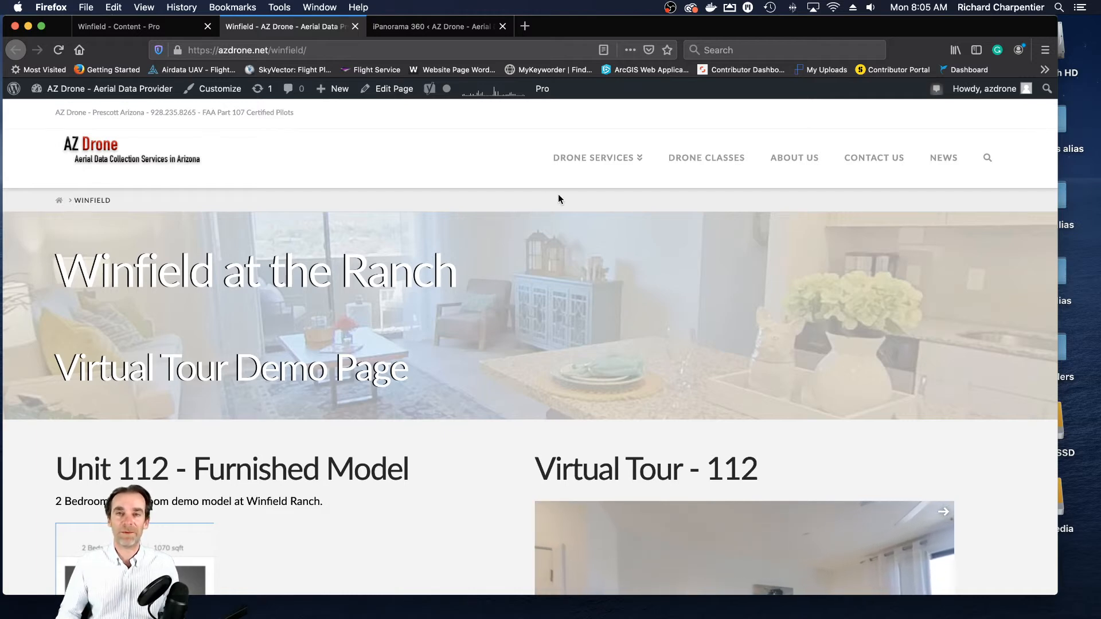
scroll(467, 187, down, 5)
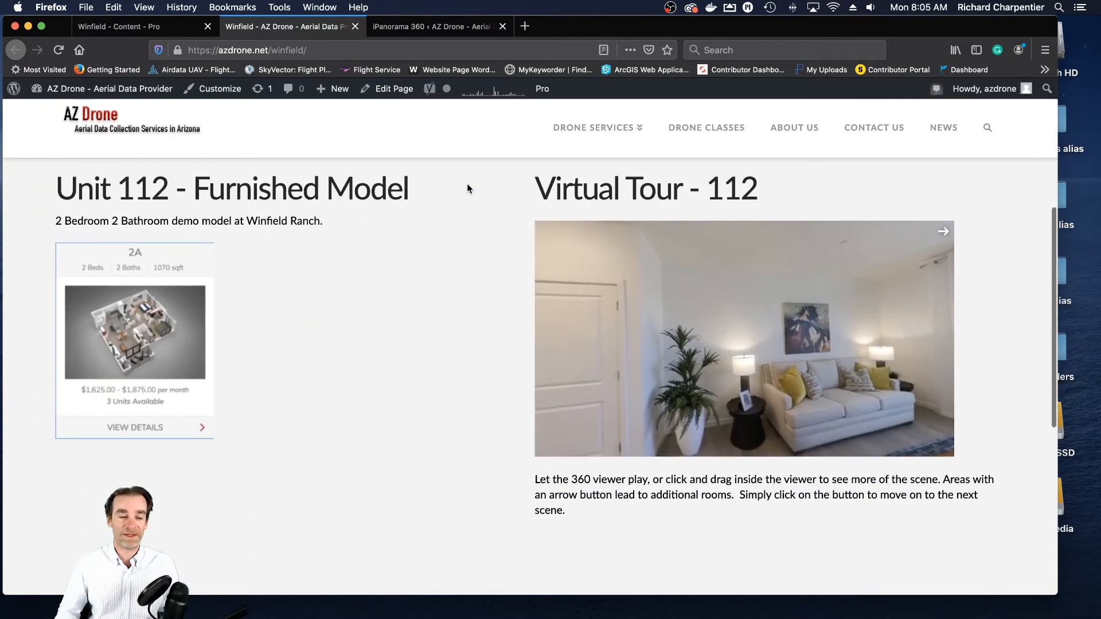
scroll(467, 188, up, 2)
scroll(459, 178, up, 3)
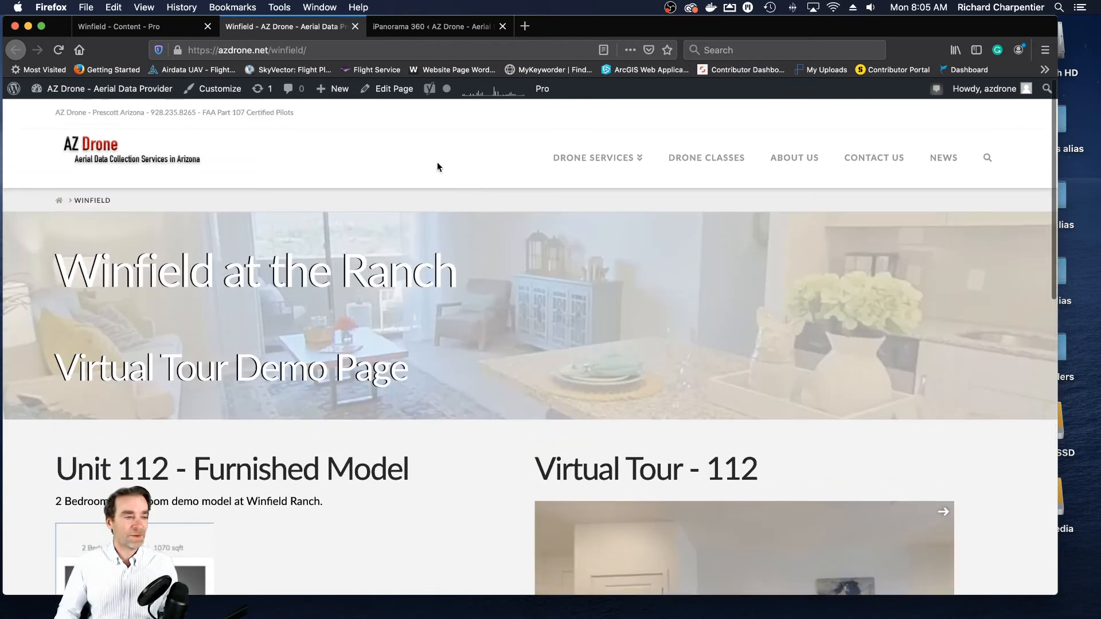
click(355, 26)
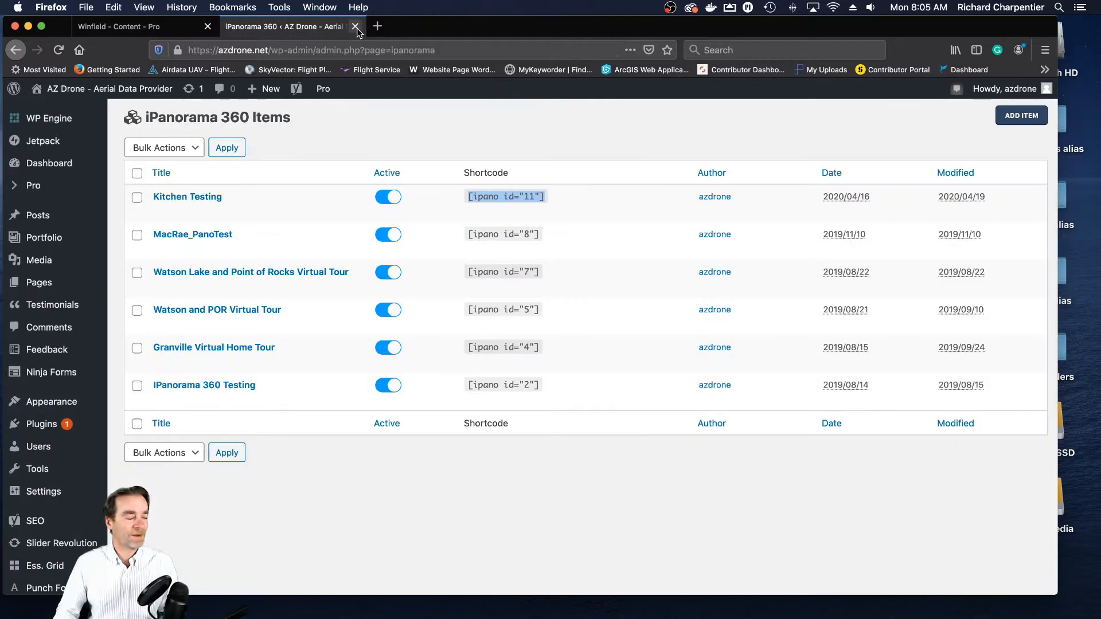
- Switch to the Winfield content editor and examine the page layout, including the empty columns below the Unit 112 section
click(138, 28)
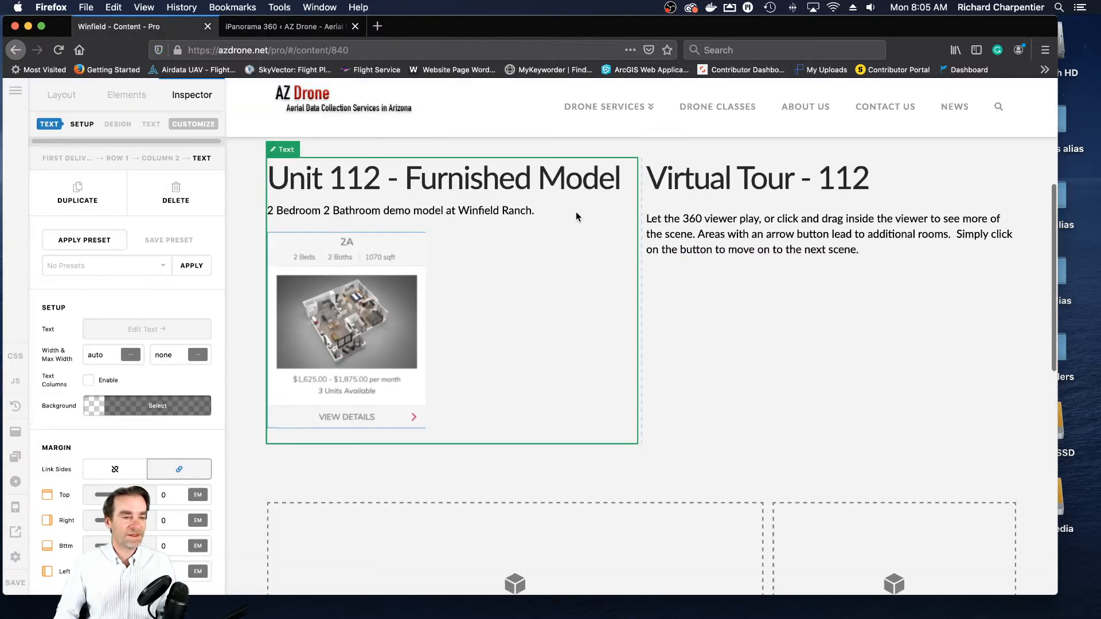
scroll(401, 184, up, 5)
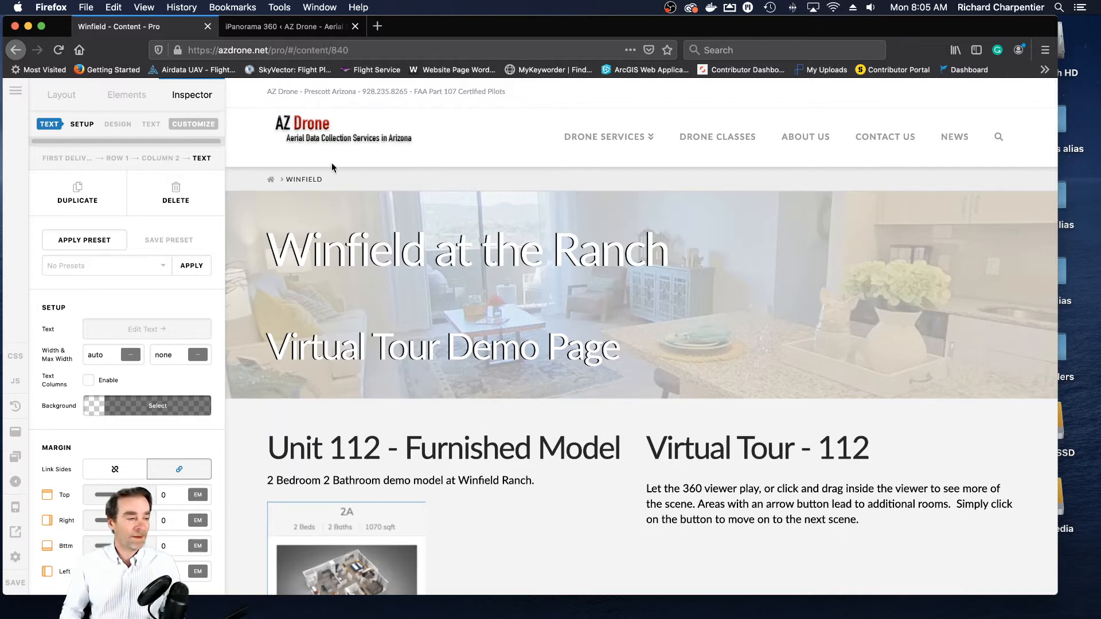
scroll(367, 187, down, 3)
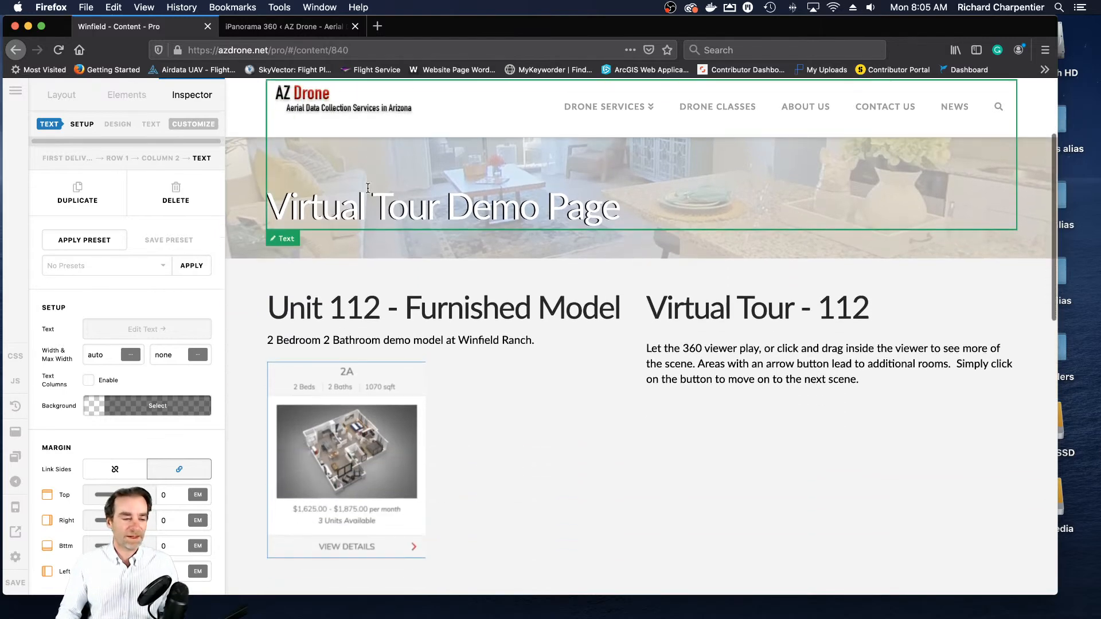
scroll(759, 307, down, 6)
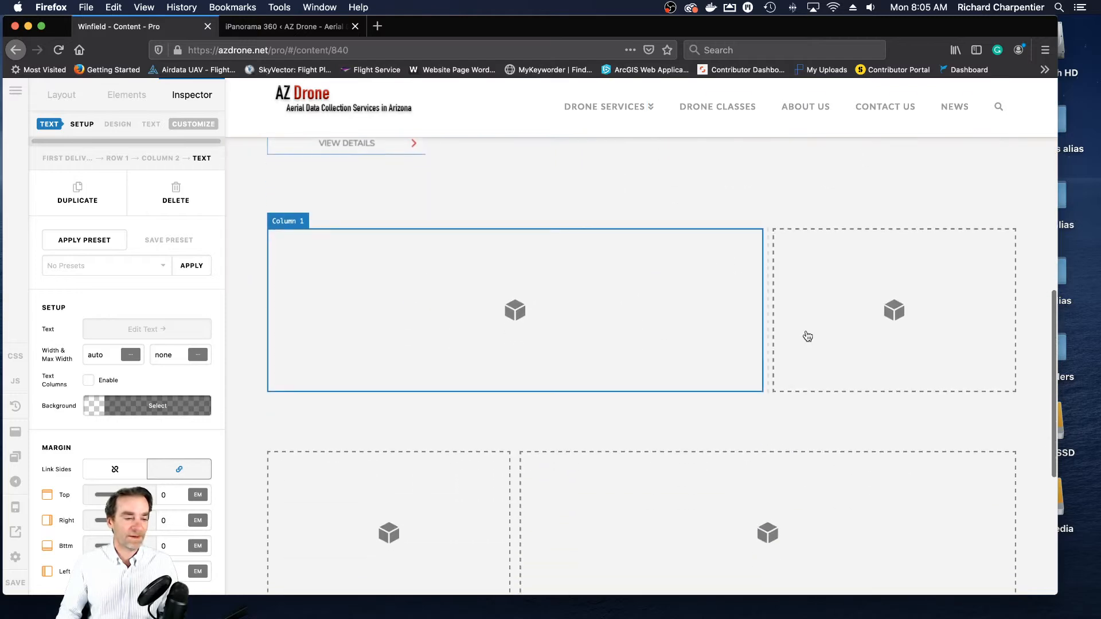
scroll(893, 323, up, 5)
scroll(893, 322, up, 1)
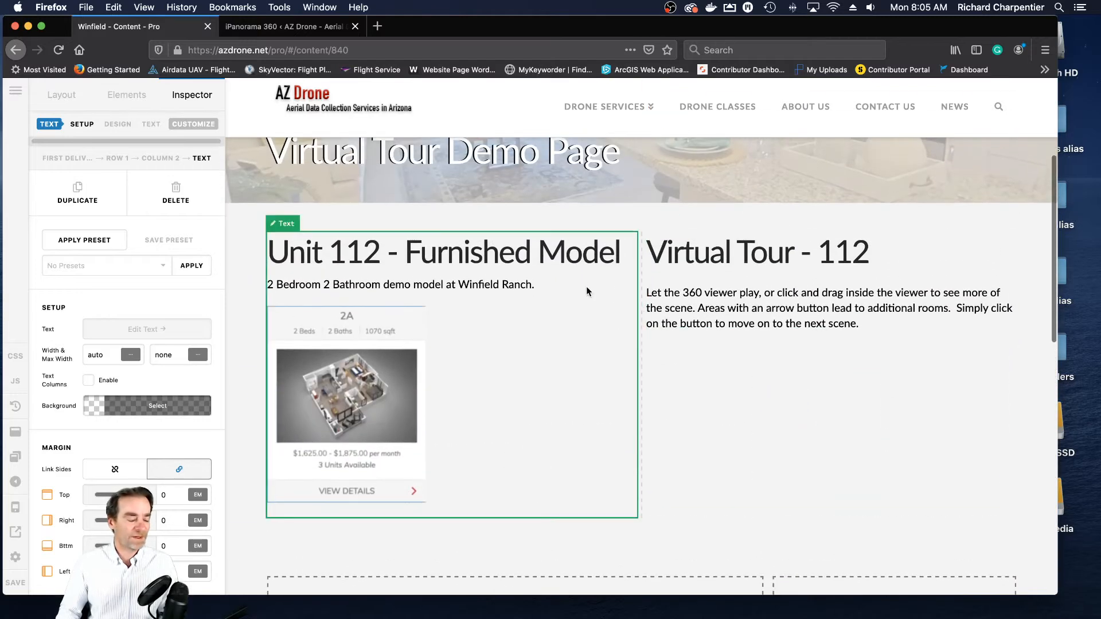
scroll(605, 293, down, 5)
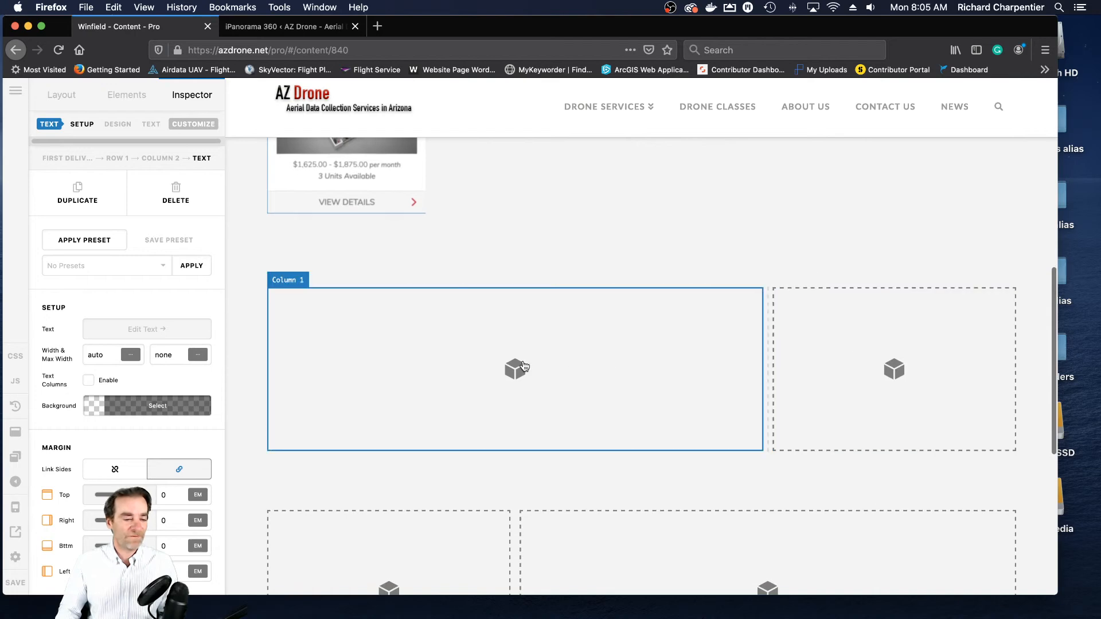
scroll(609, 376, down, 2)
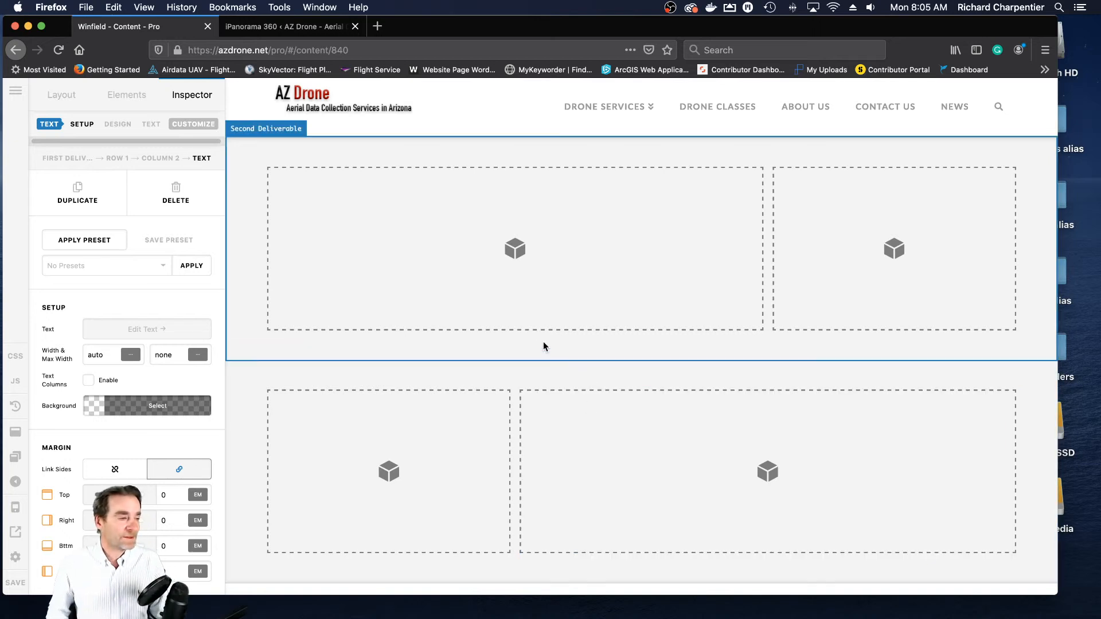
- Compare the iPanorama 360 items list with the empty rows in the Winfield editor, ending on the items list
click(302, 29)
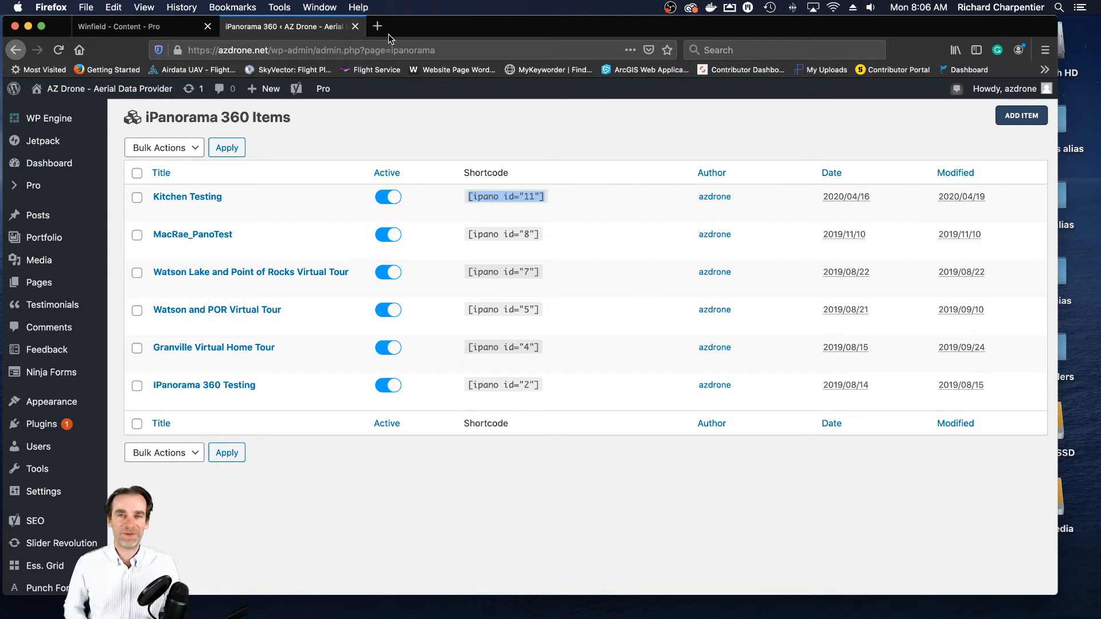
click(121, 26)
scroll(455, 249, up, 4)
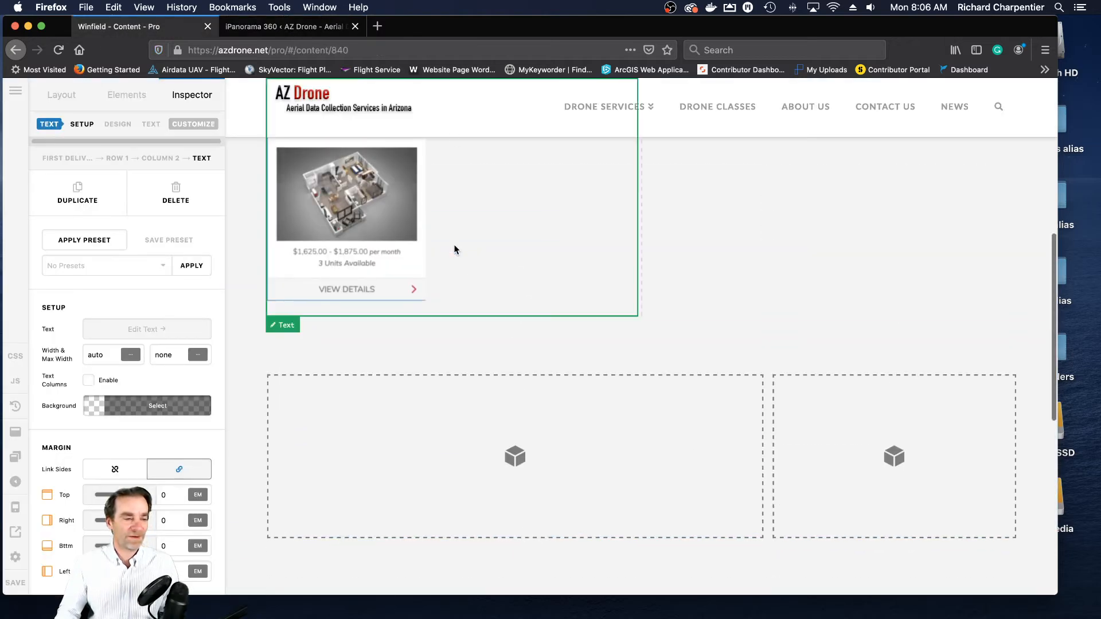
scroll(455, 249, down, 3)
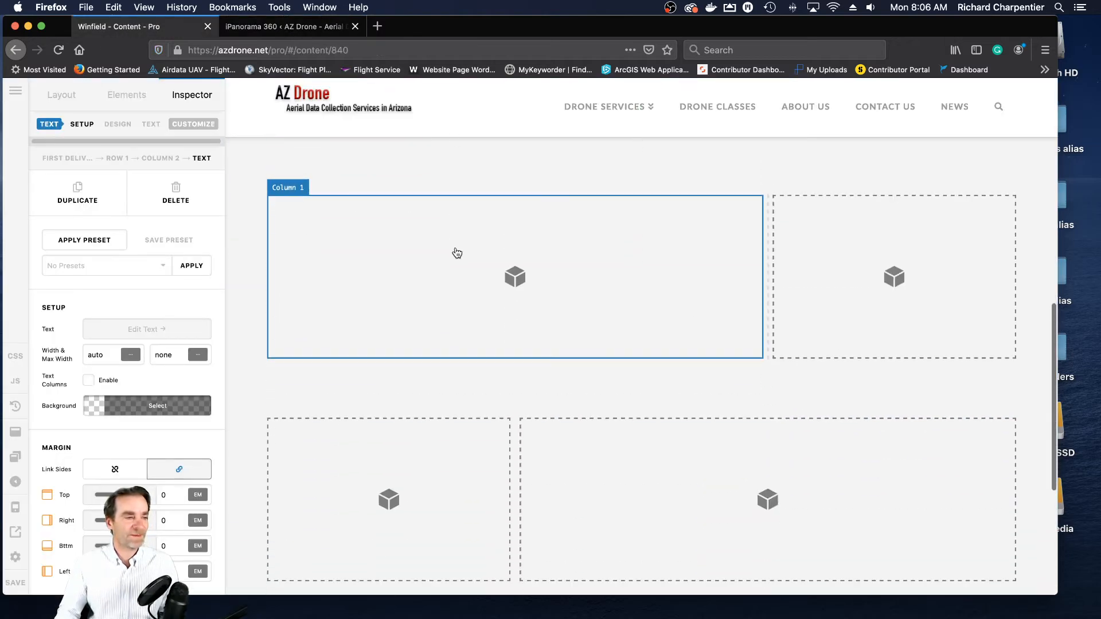
click(284, 27)
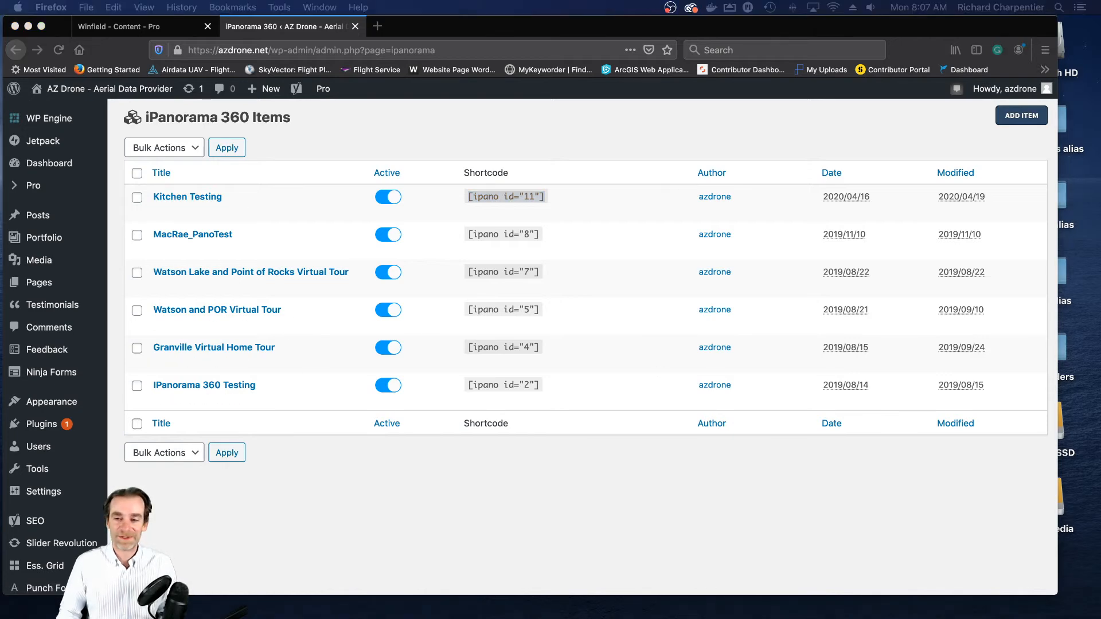
- Bring the AZDrone_Winfield_Images_For_Web Finder window into view over the browser and go through unit folders 102, 111, 112 and 113
drag(1100, 115, 393, 79)
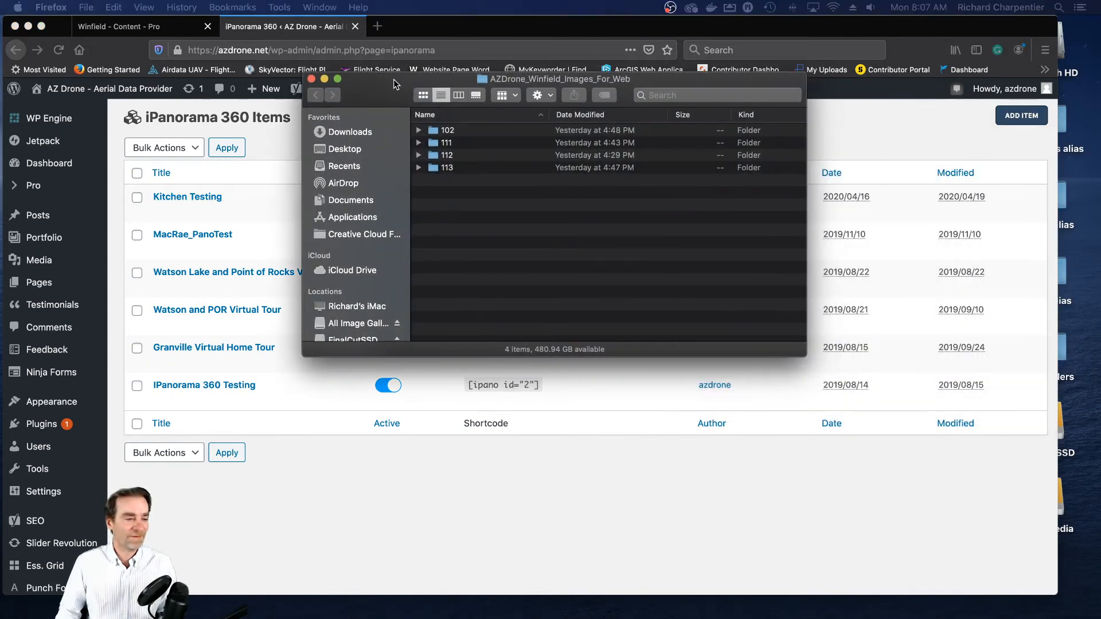
click(474, 132)
click(470, 144)
click(471, 156)
click(469, 174)
click(476, 131)
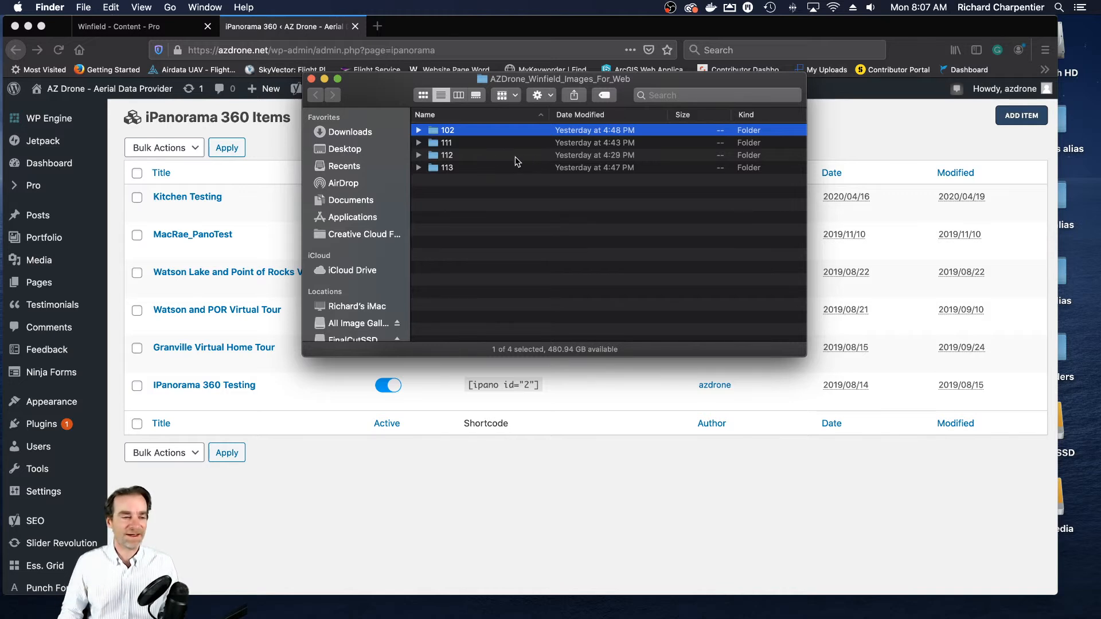
- Open folder 102 to examine its room images, and move the Finder window off the browser area
double_click(469, 133)
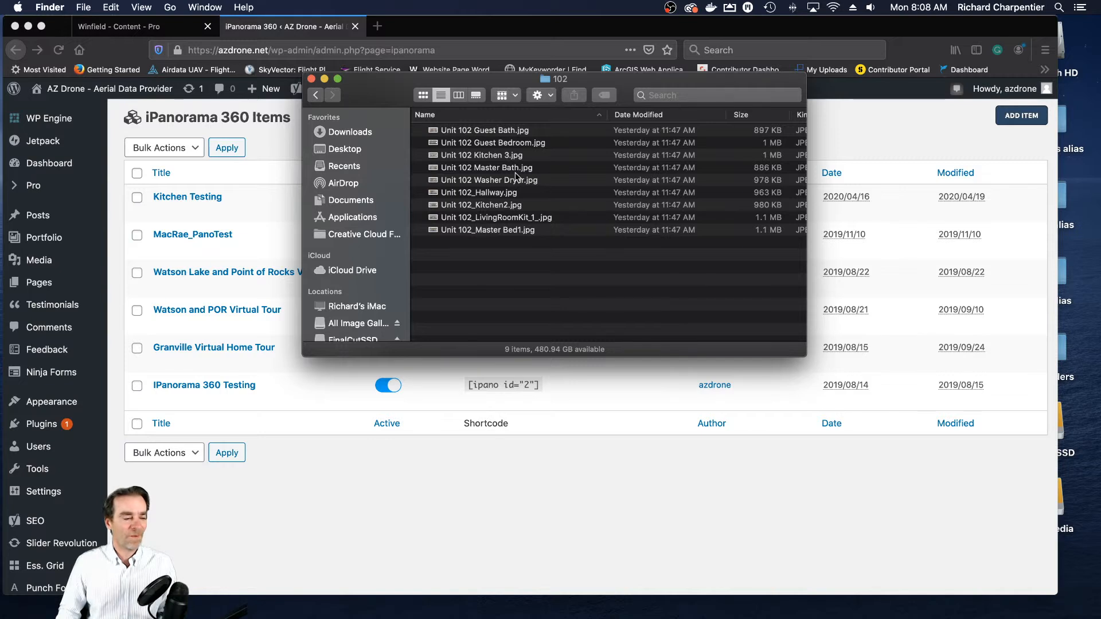
click(316, 95)
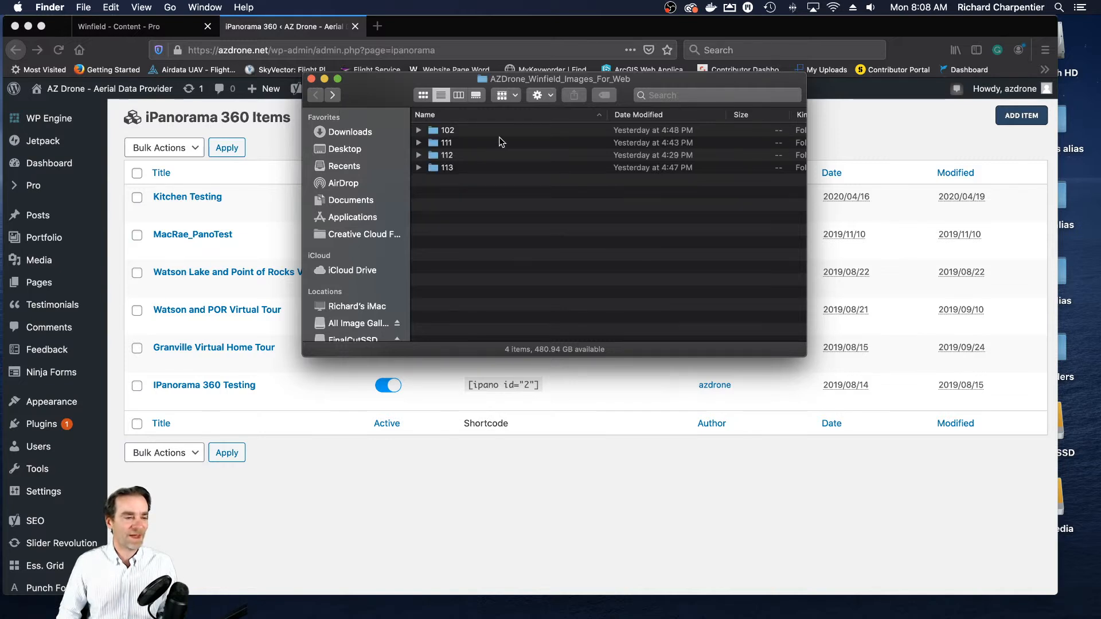
double_click(455, 131)
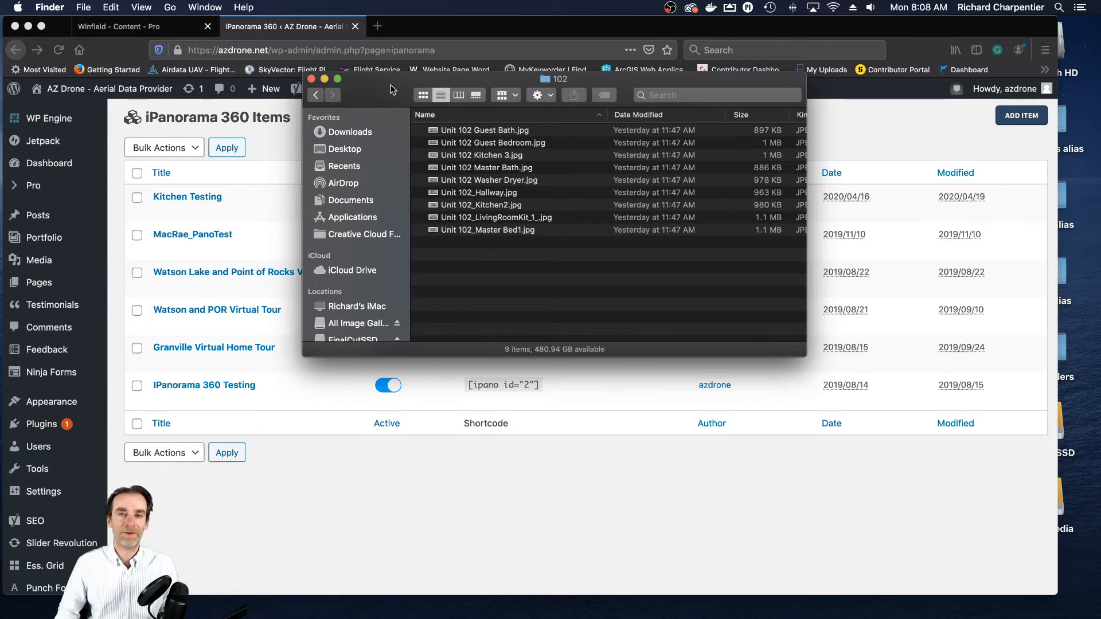
drag(376, 86, 1100, 167)
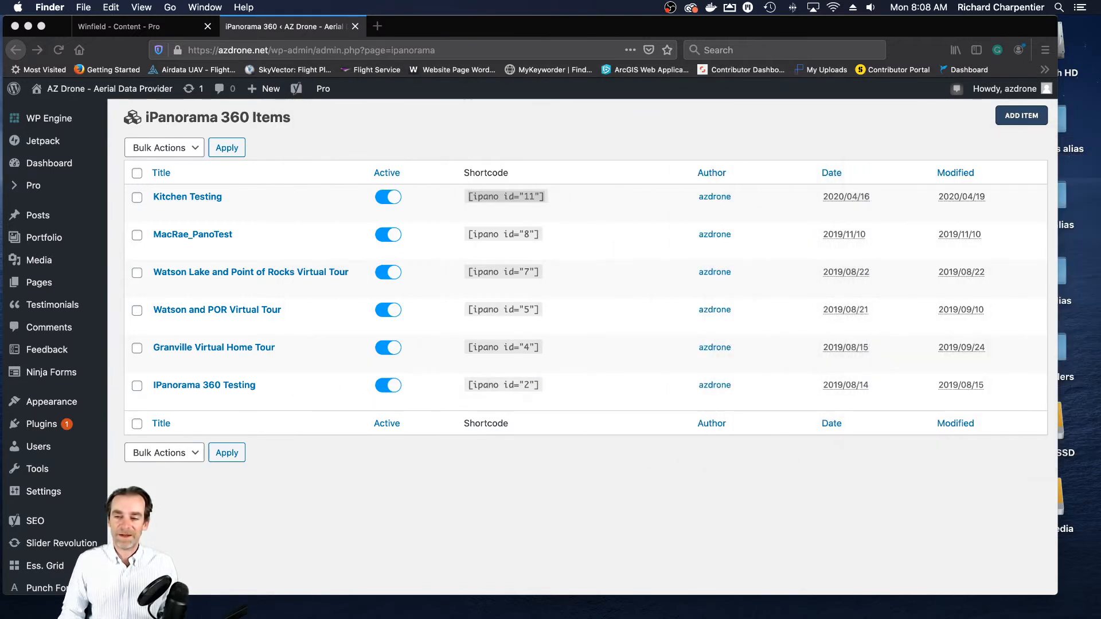
- Switch back to Firefox and open the list of all iPanorama 360 items from the WordPress admin
click(322, 128)
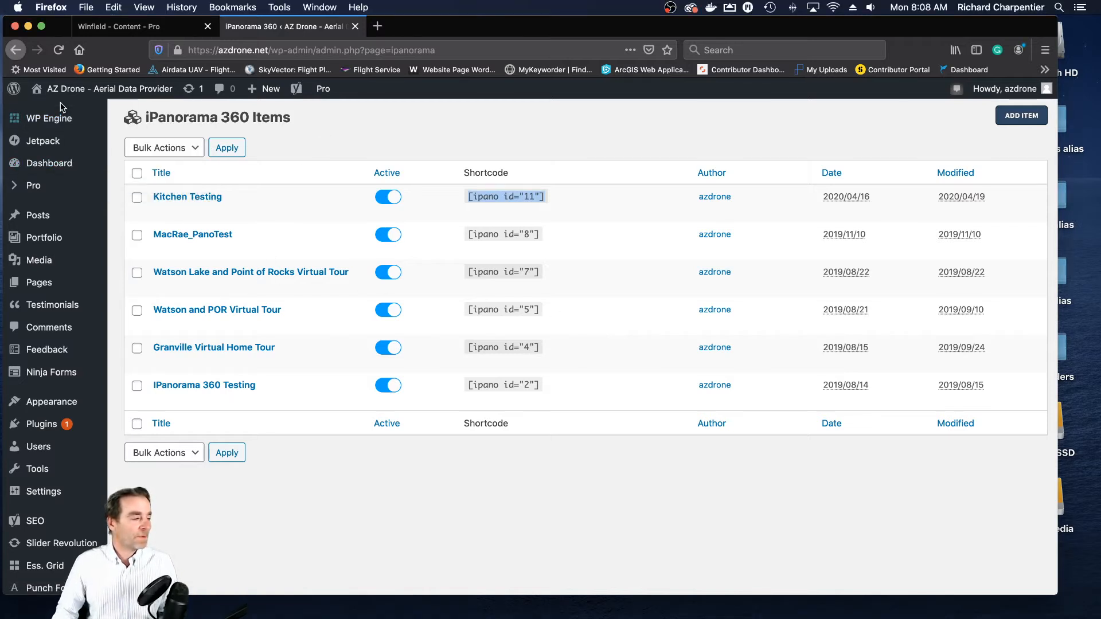
scroll(62, 107, down, 4)
mouse_move(61, 314)
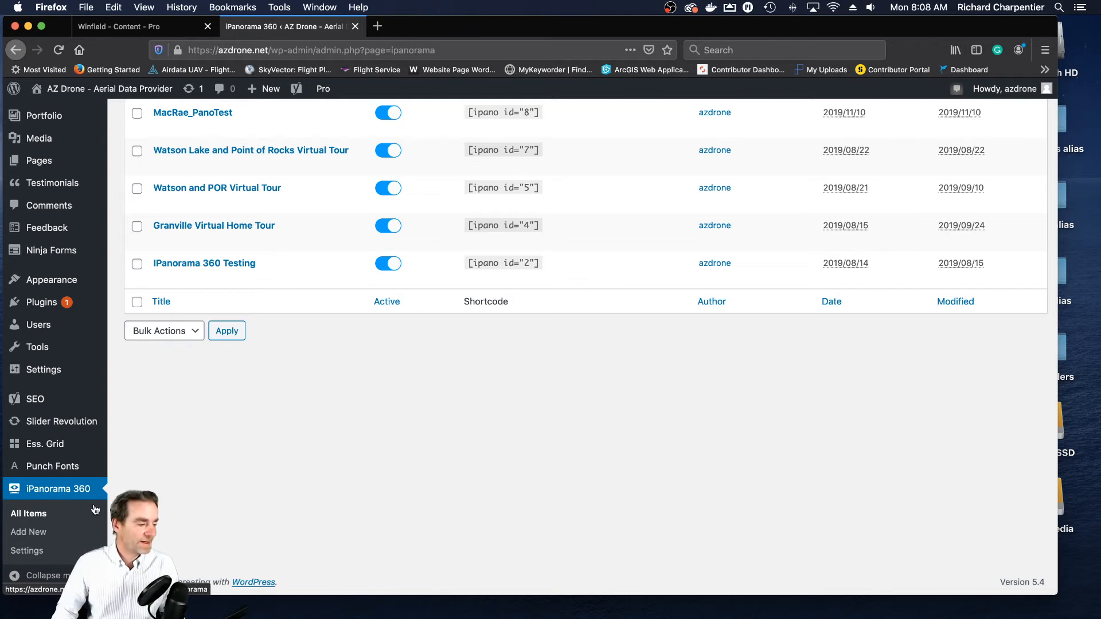
scroll(234, 493, up, 1)
scroll(234, 492, down, 1)
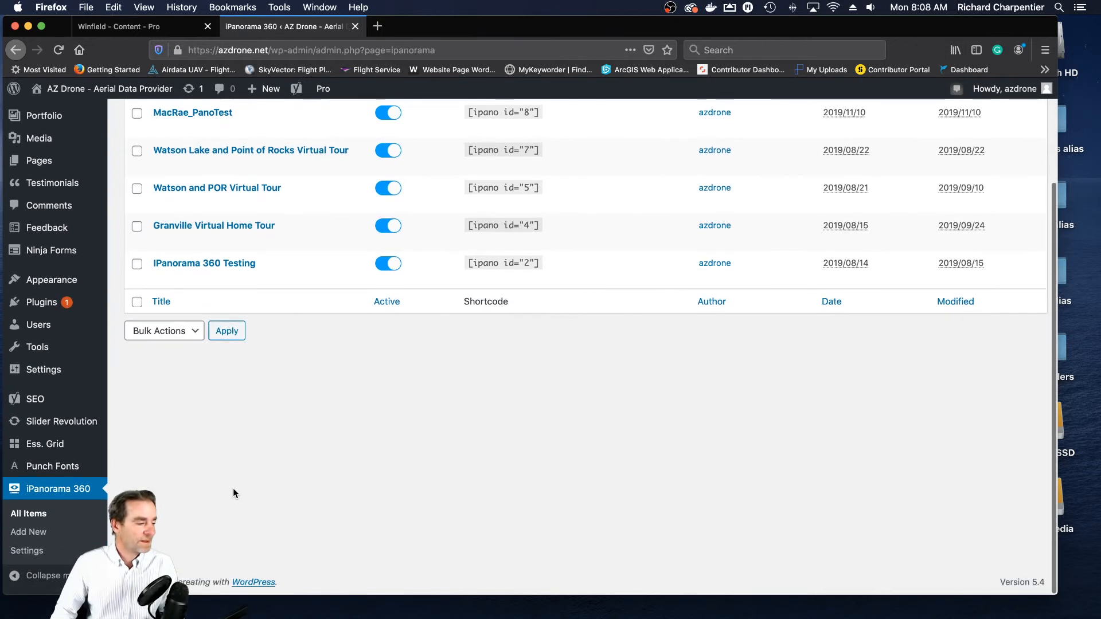
click(40, 515)
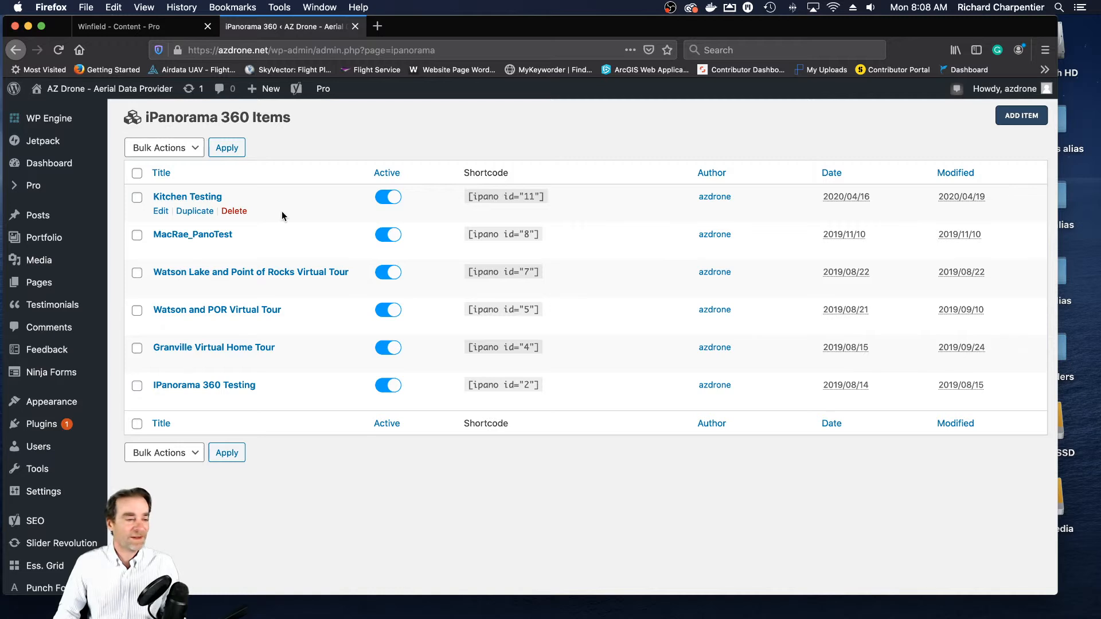
- Add a new iPanorama 360 item and title it "Unit 102 Winfield"
click(1017, 121)
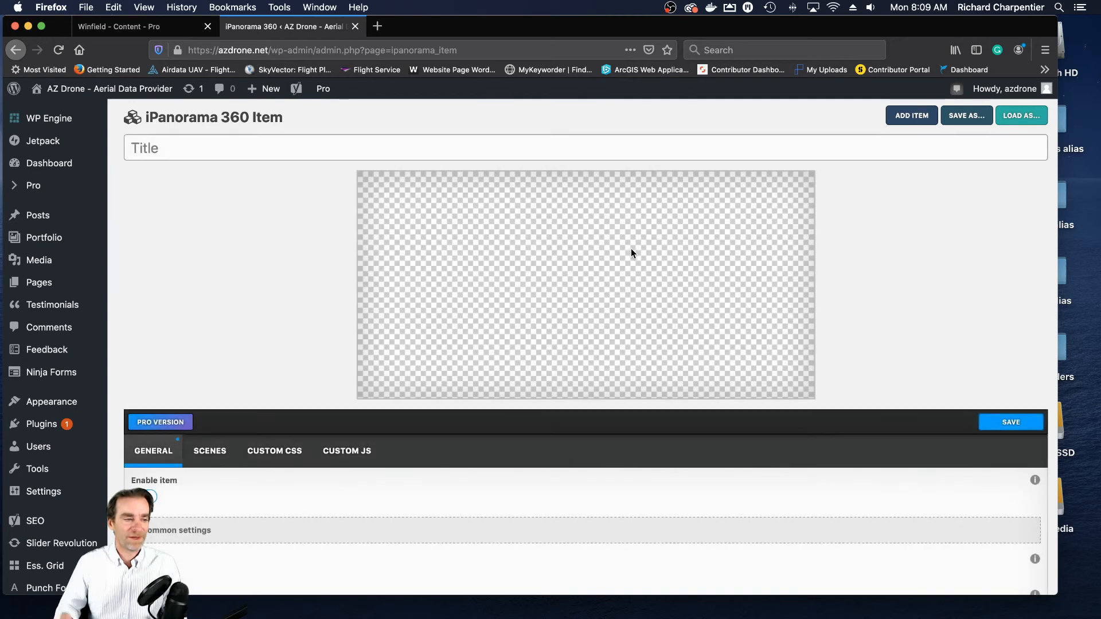
click(296, 151)
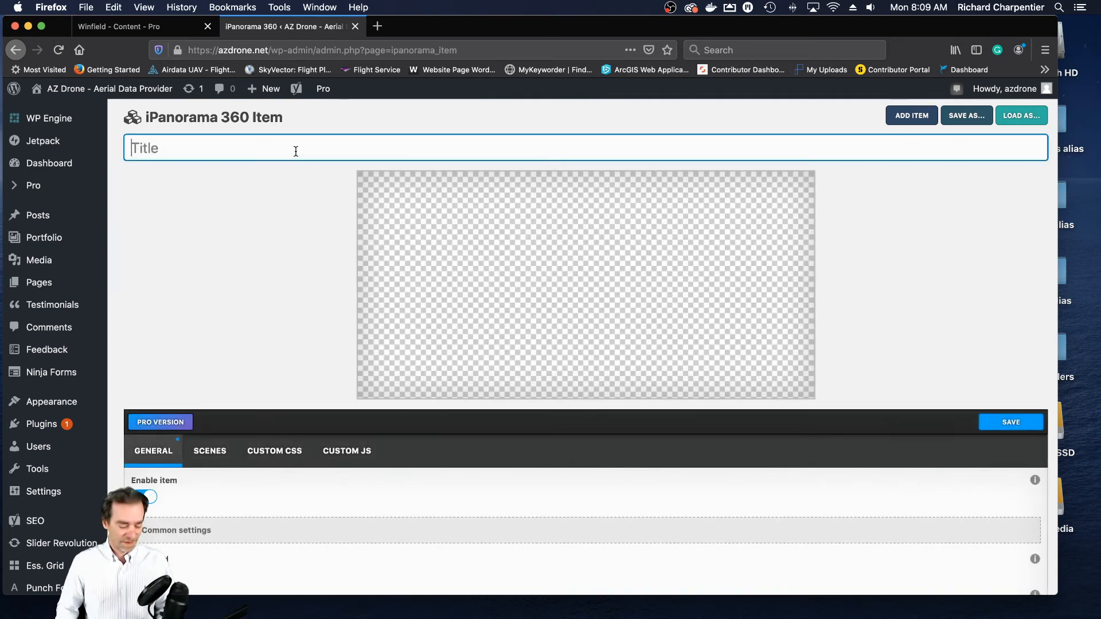
text(Unit 1)
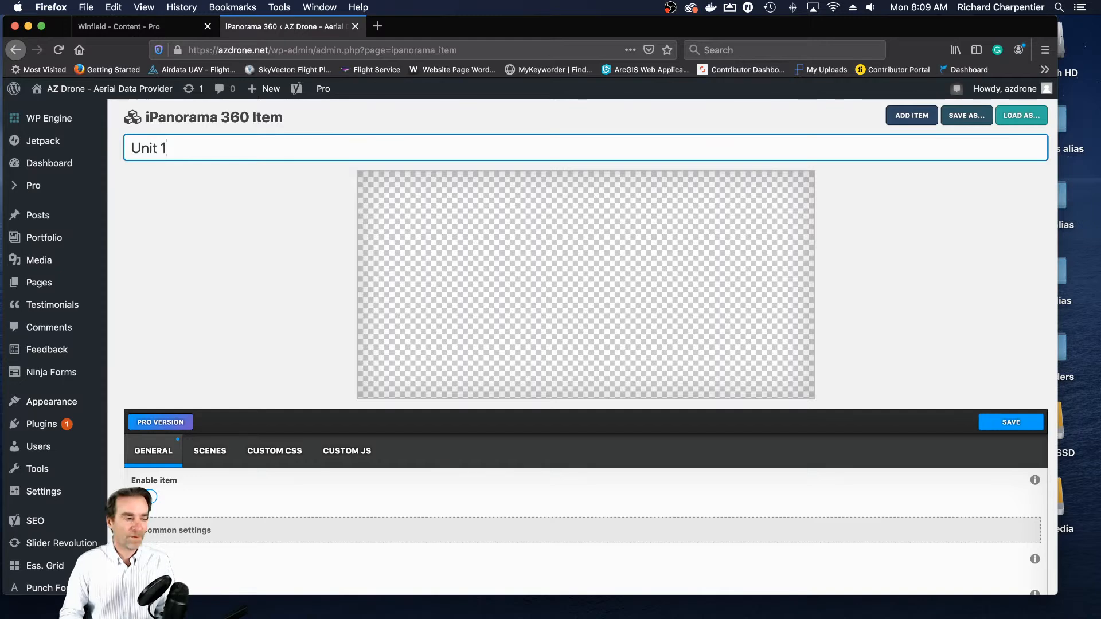
text(02 - Winfield)
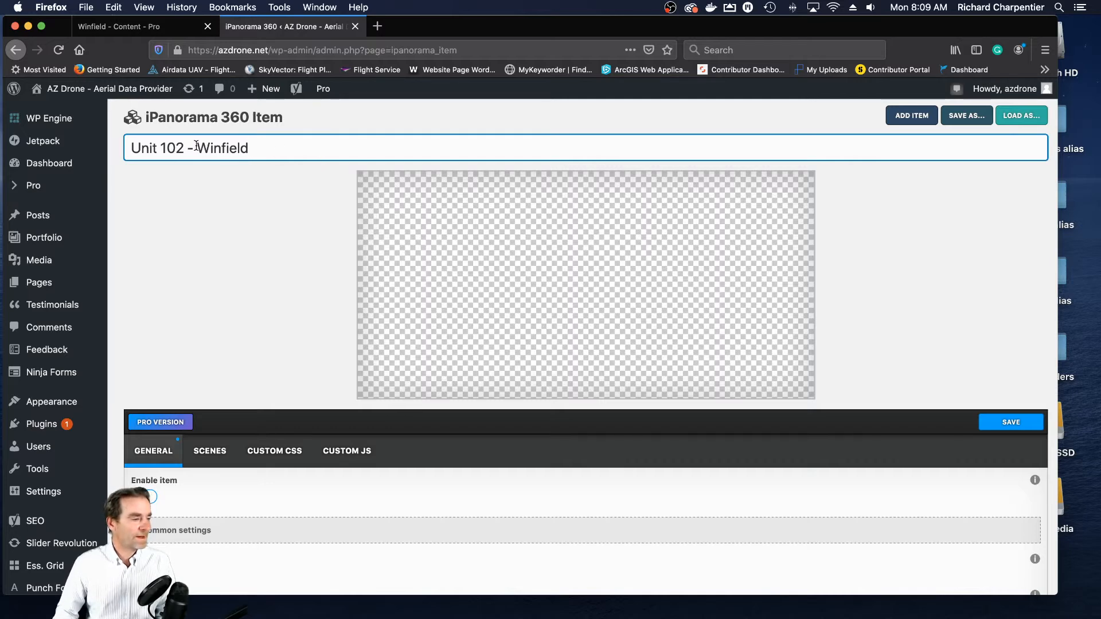
key(BackSpace)
key(BackSpace)
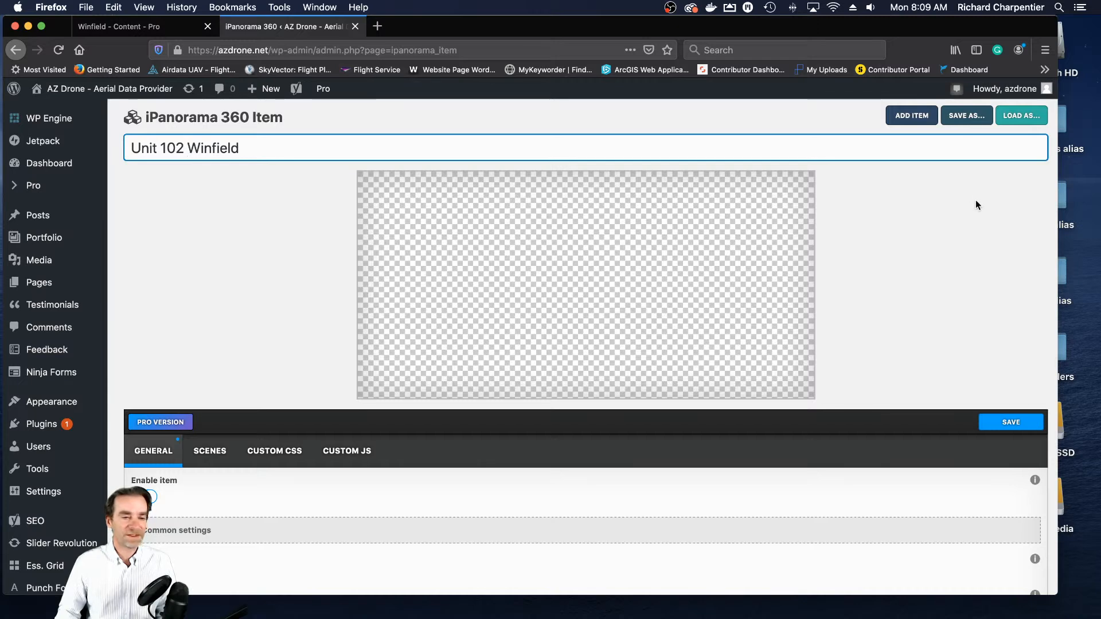
- Turn on Auto load in the item's common settings and look over the container settings
scroll(971, 205, down, 3)
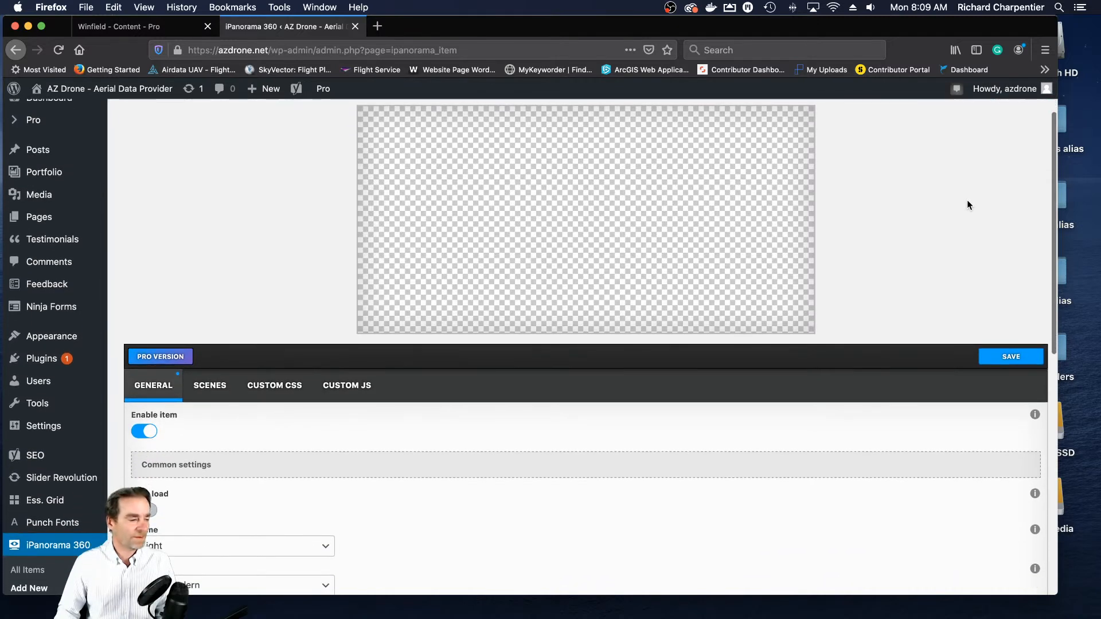
scroll(968, 205, down, 7)
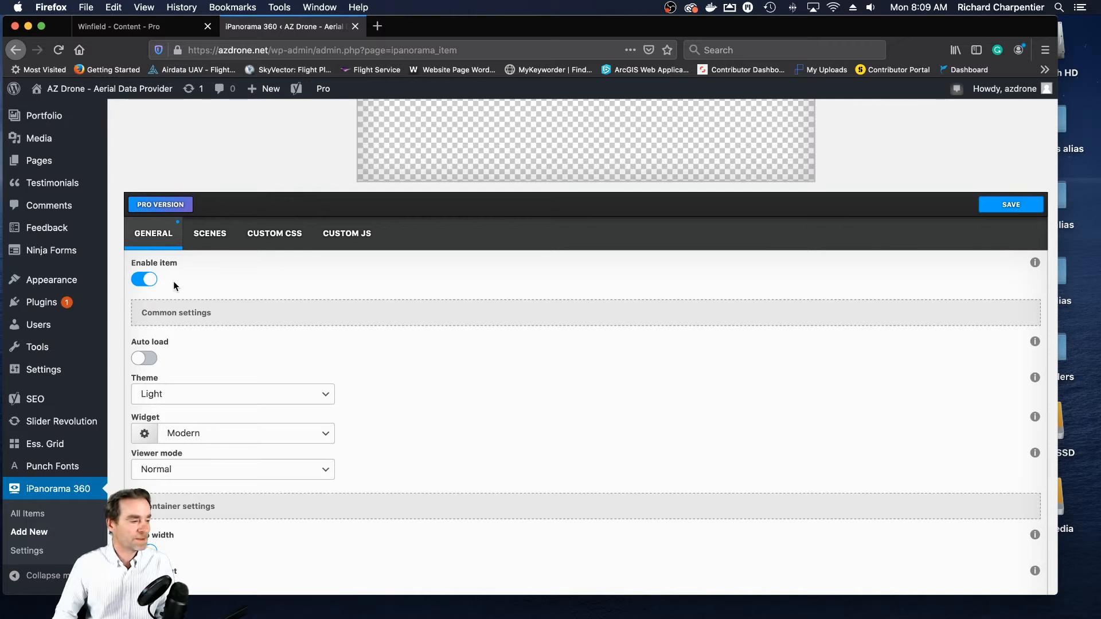
click(148, 359)
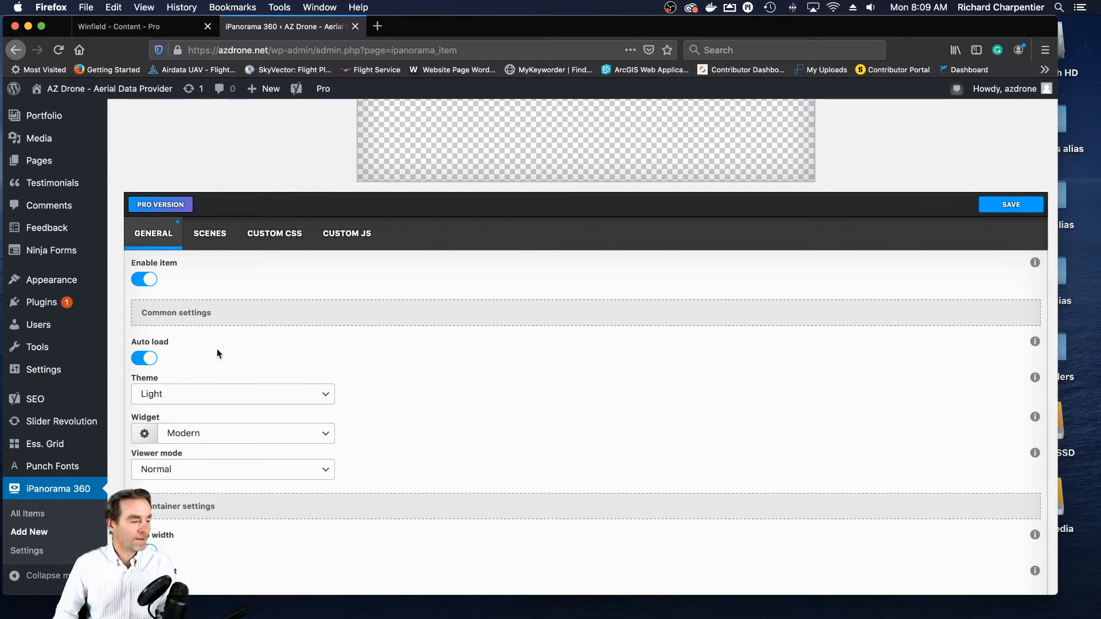
scroll(223, 347, down, 4)
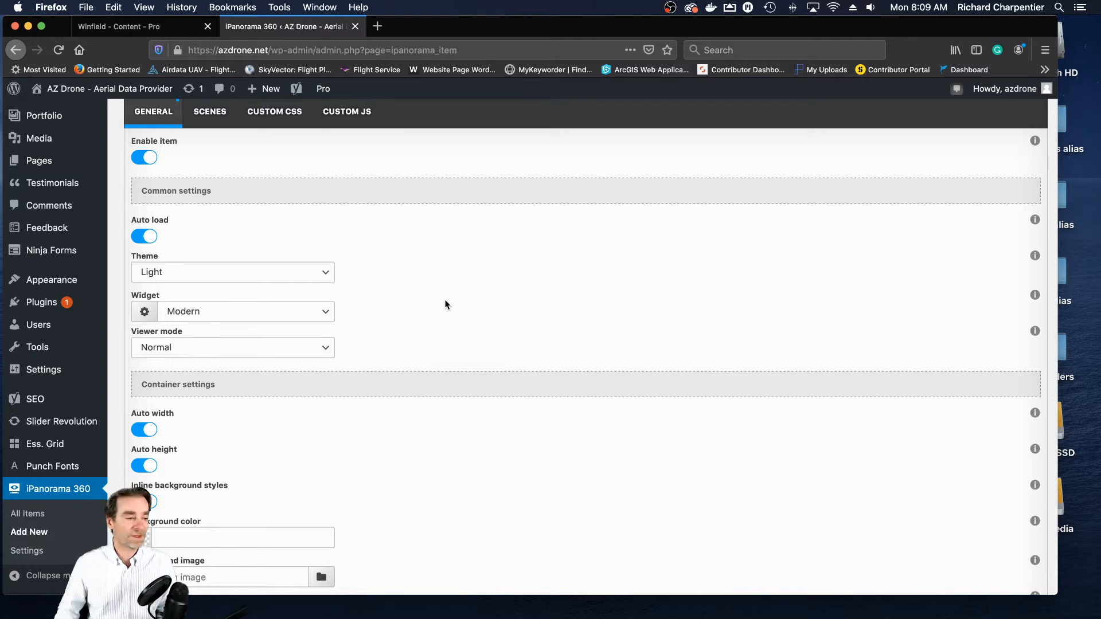
scroll(407, 257, down, 2)
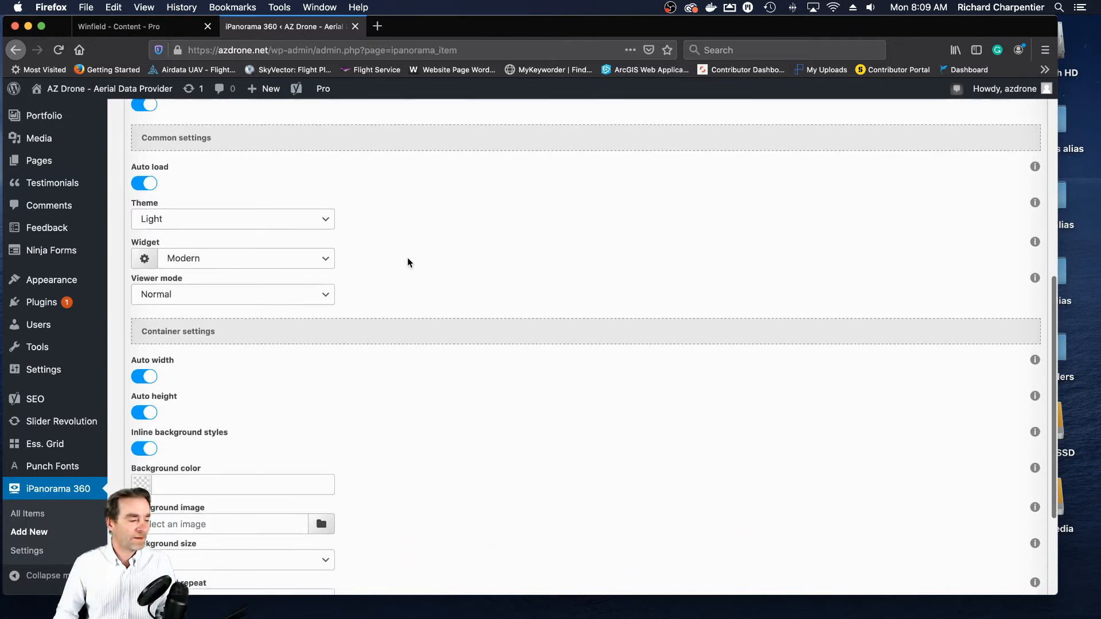
- Turn off the Fullscreen toggle control in the Modern widget's settings and apply the change
scroll(407, 257, up, 2)
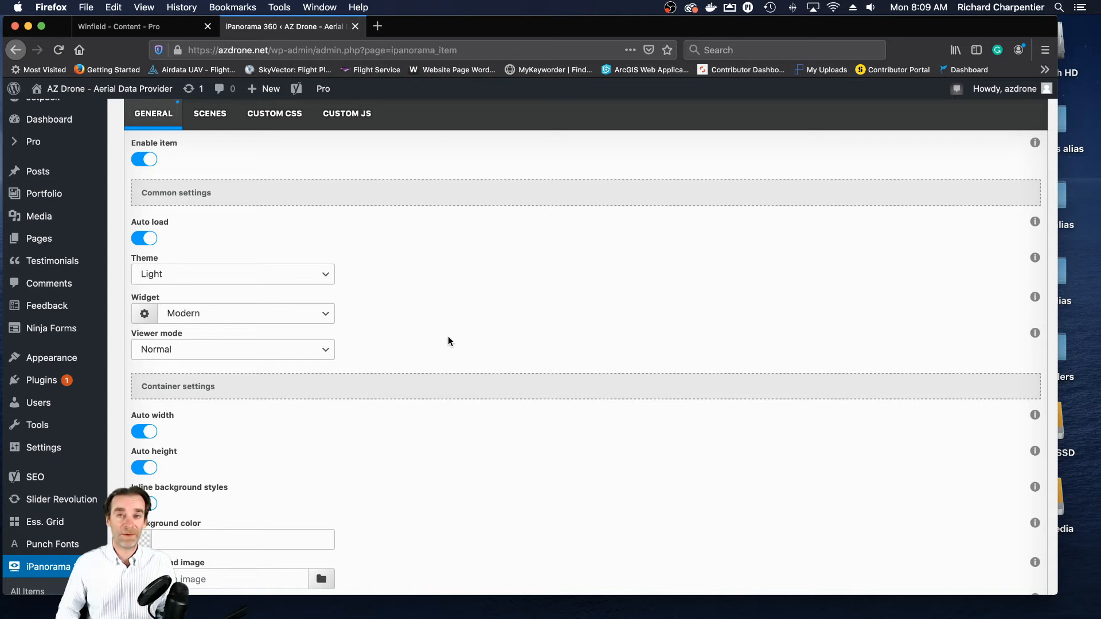
click(146, 315)
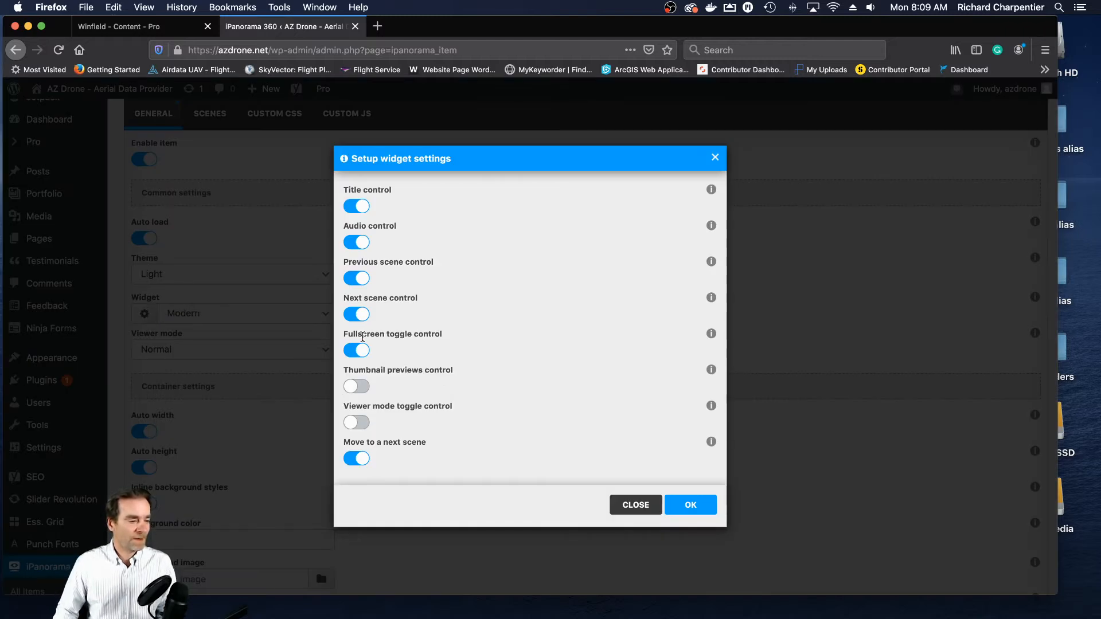
click(359, 355)
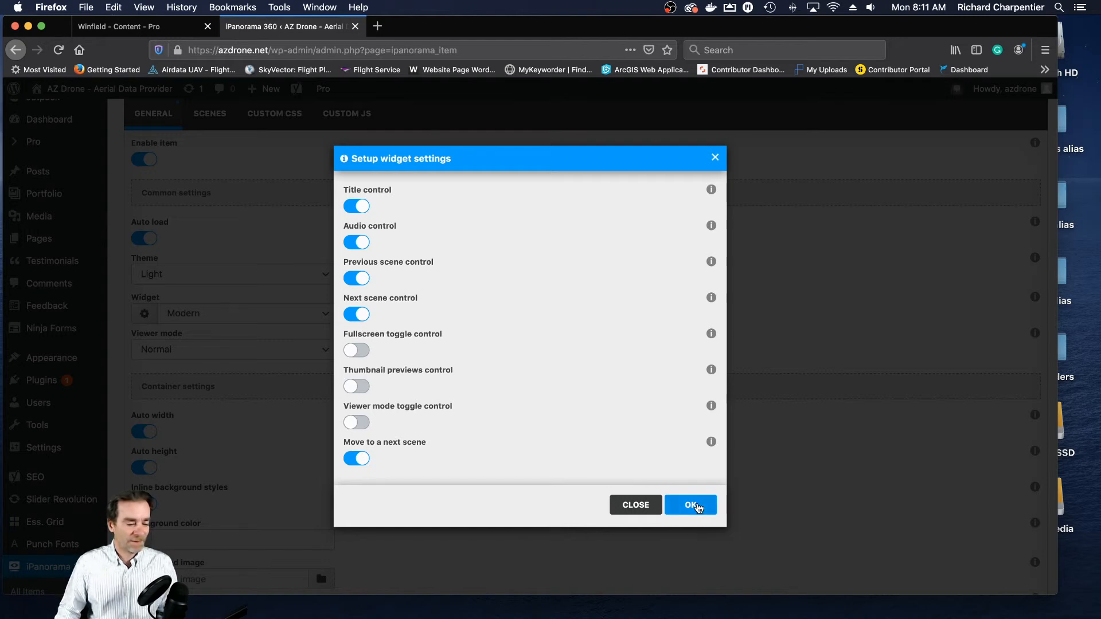
click(692, 505)
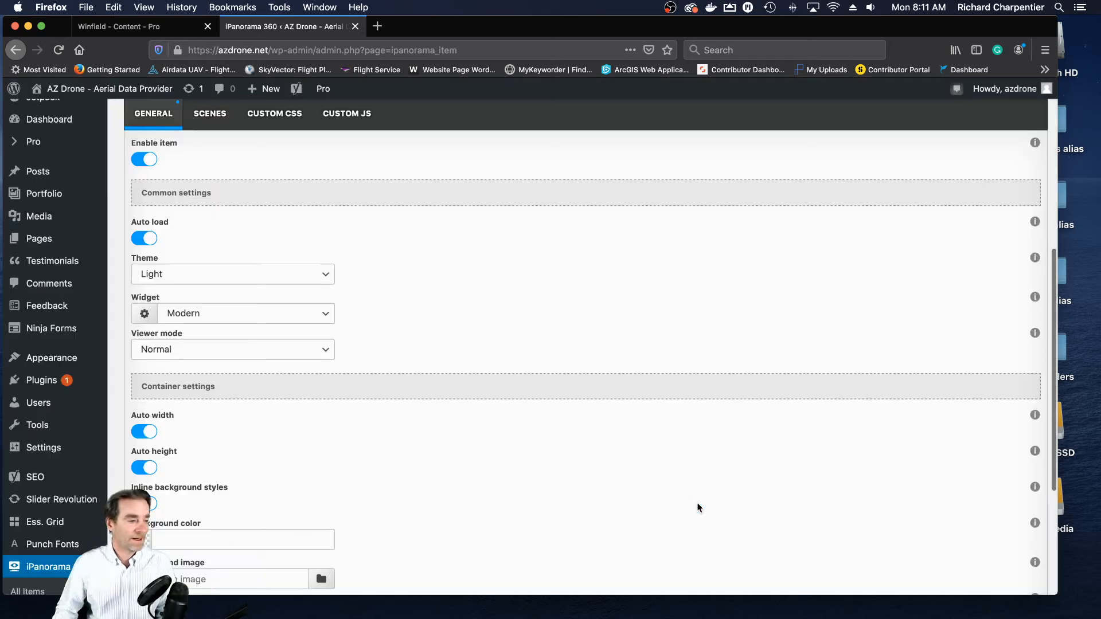
- Turn off Auto width and Auto height in the item's container settings
scroll(580, 372, up, 3)
scroll(580, 371, up, 2)
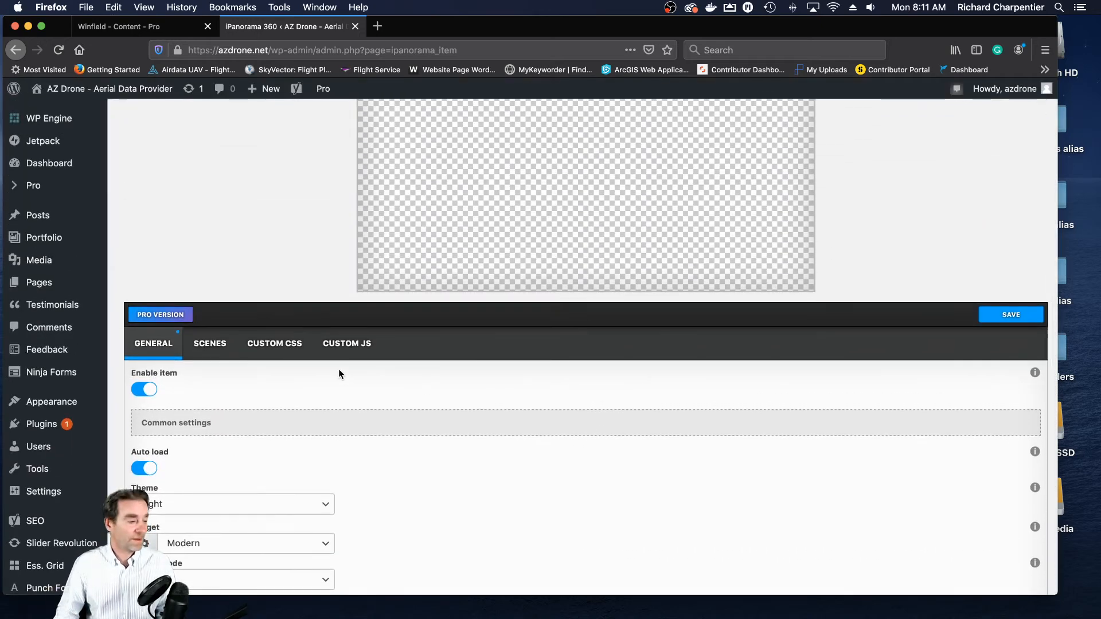
scroll(337, 373, down, 5)
scroll(337, 374, down, 2)
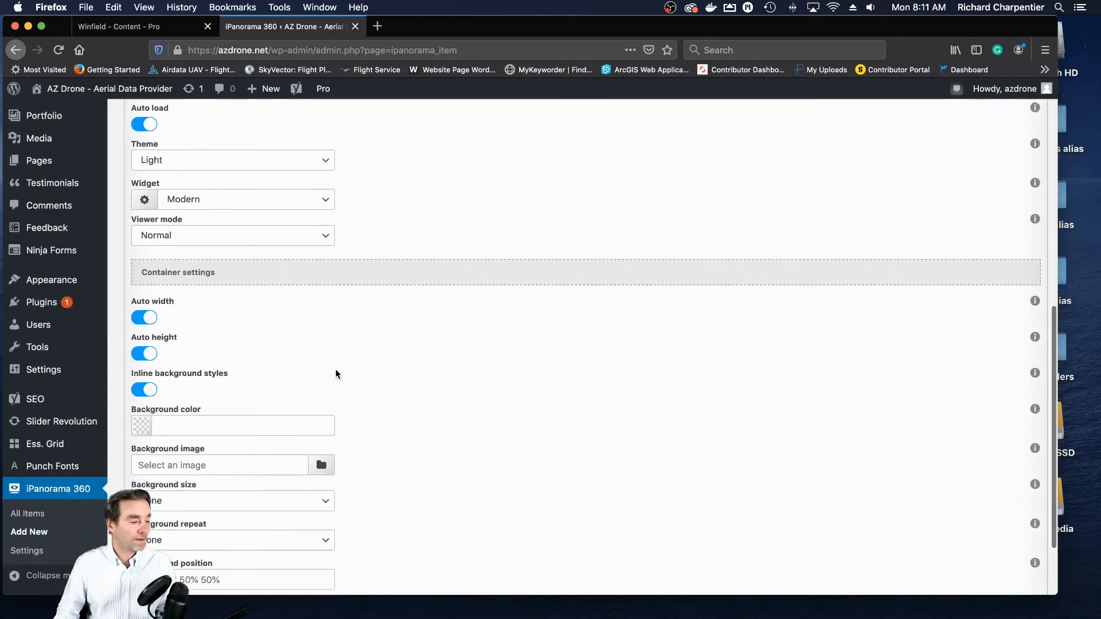
scroll(338, 374, down, 3)
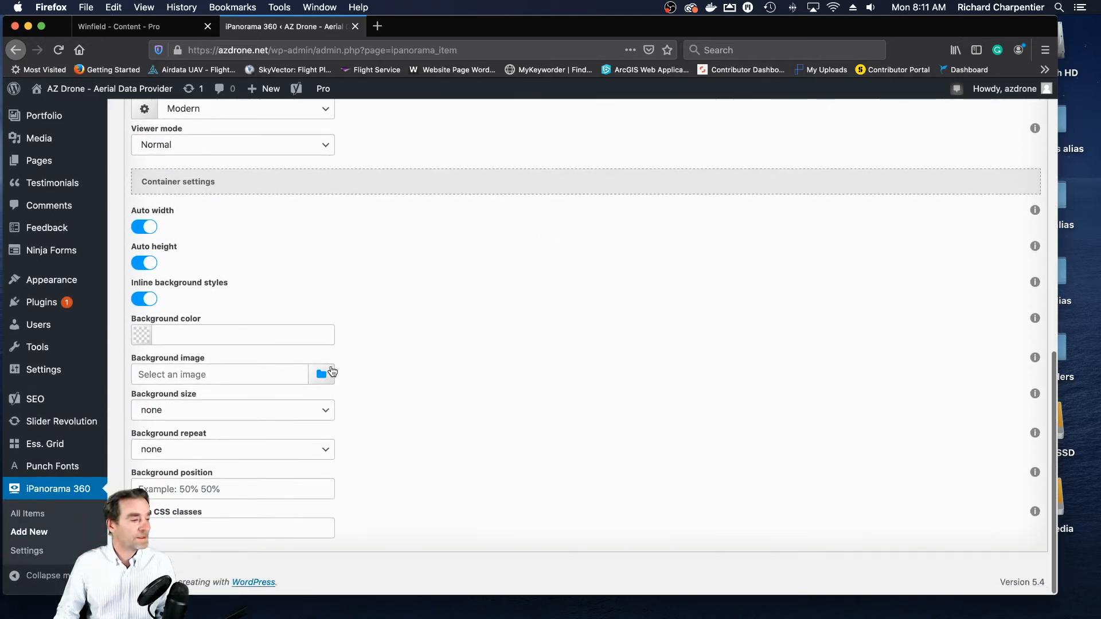
click(141, 228)
click(143, 303)
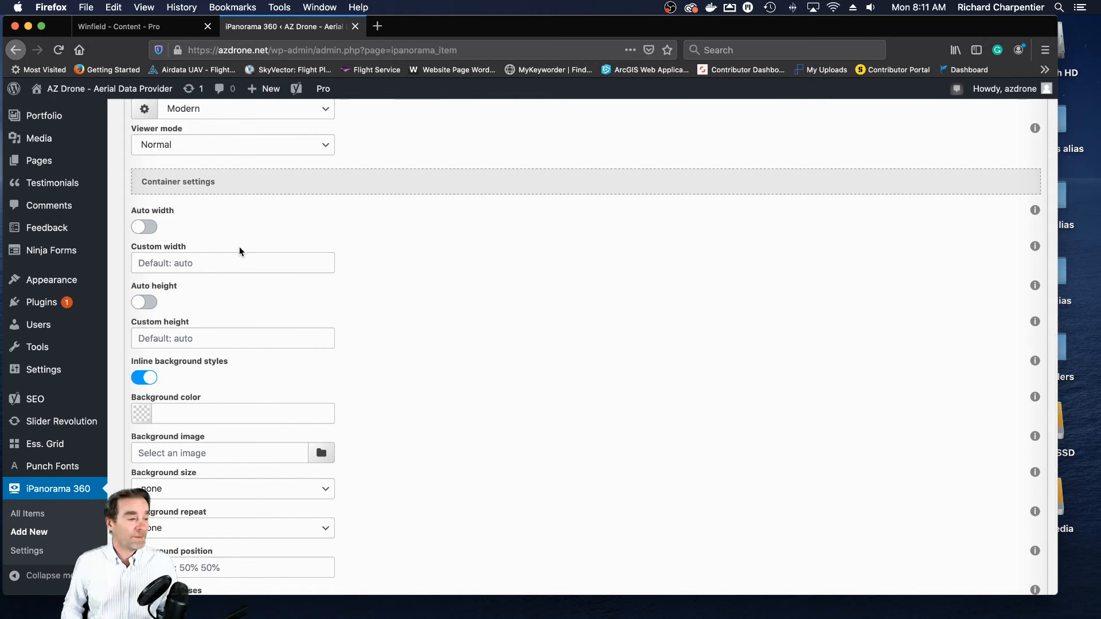
- Switch to Calculator, work out 1920 divided by 2 and 1920 divided by 3, and move its window off the browser
mouse_move(783, 617)
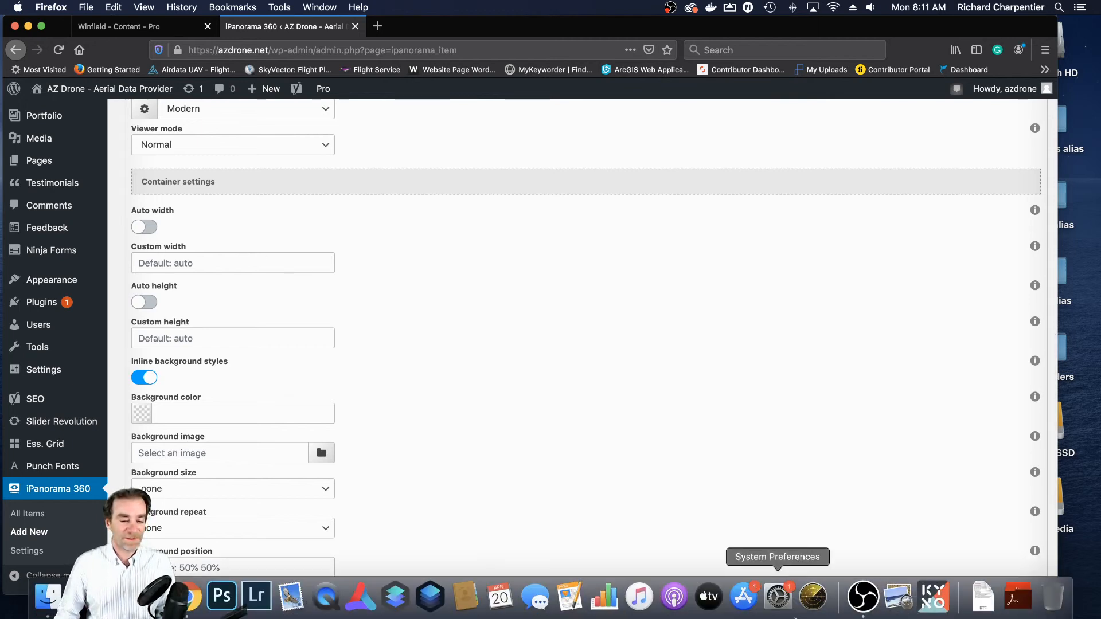
click(1019, 597)
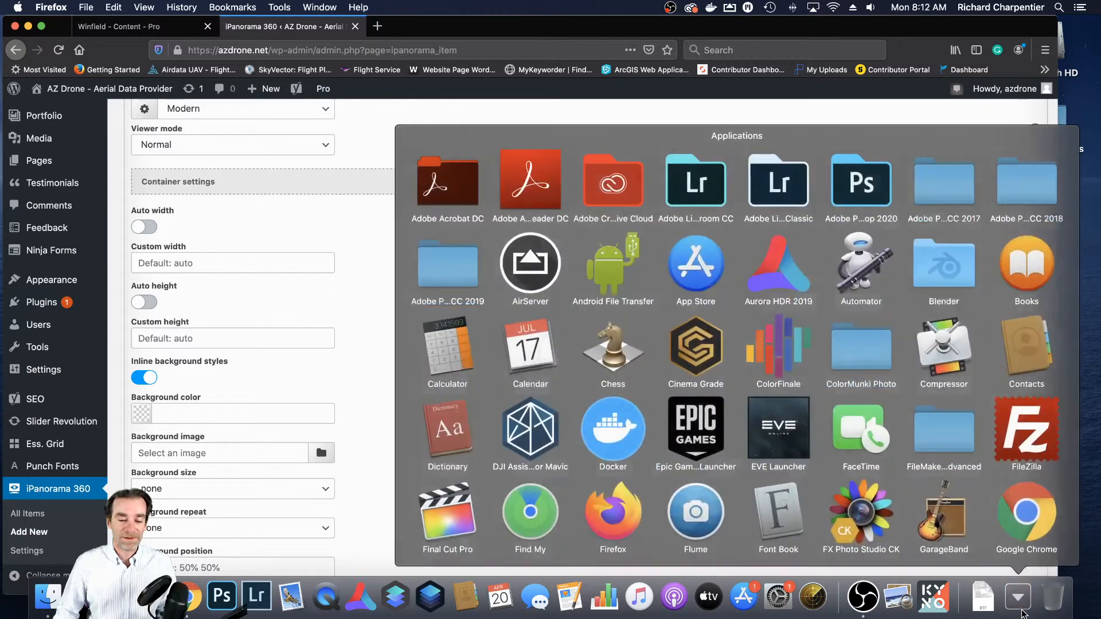
click(457, 355)
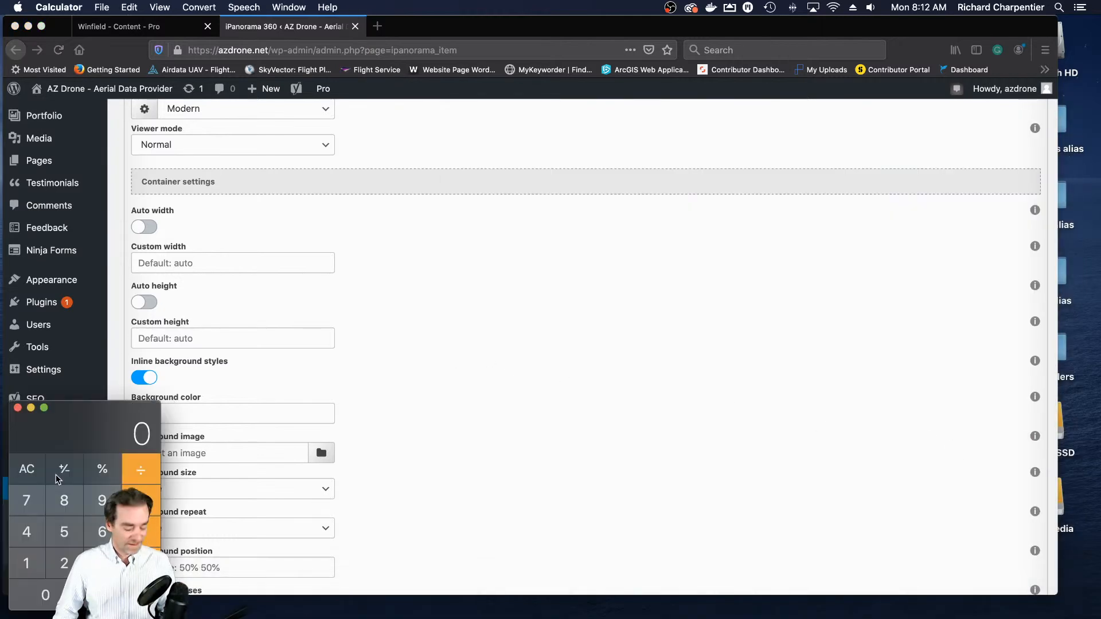
text(1920/2)
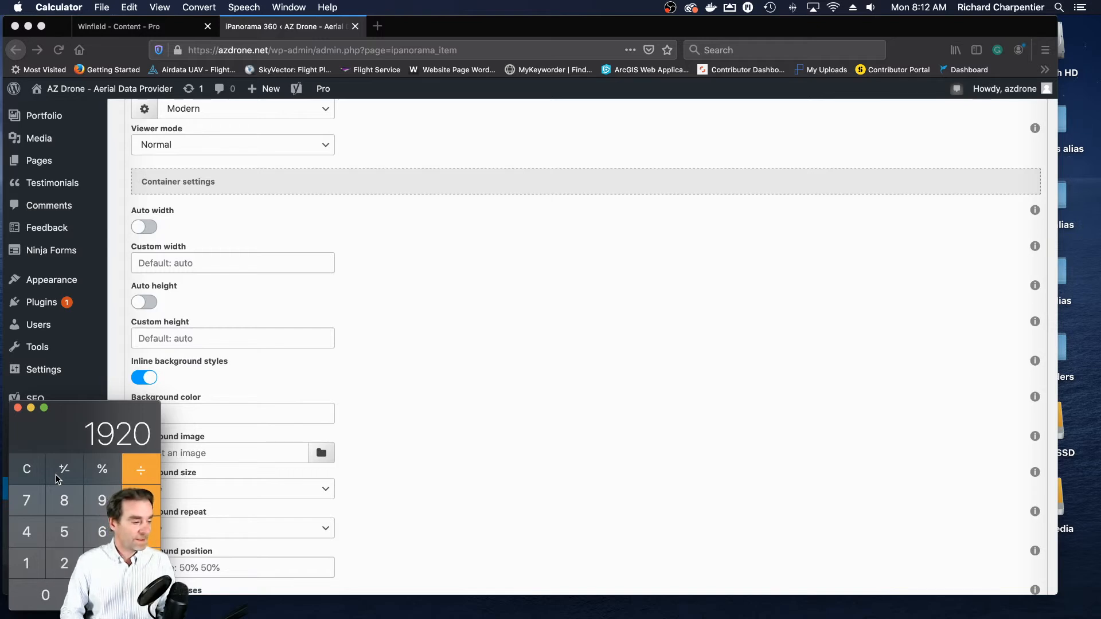
key(Return)
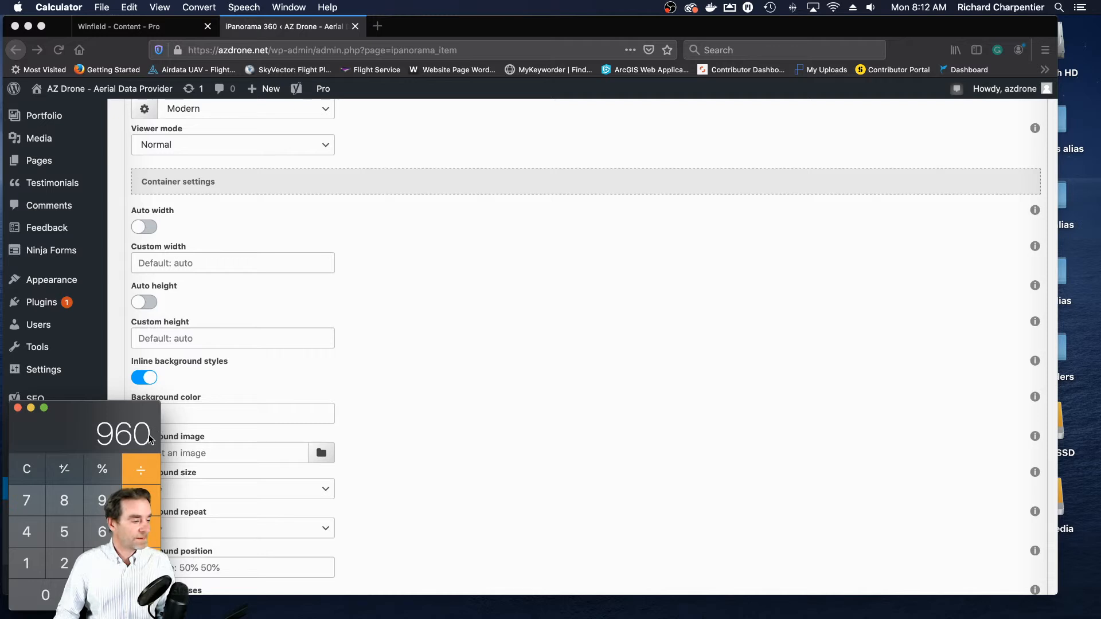
click(17, 486)
text(1)
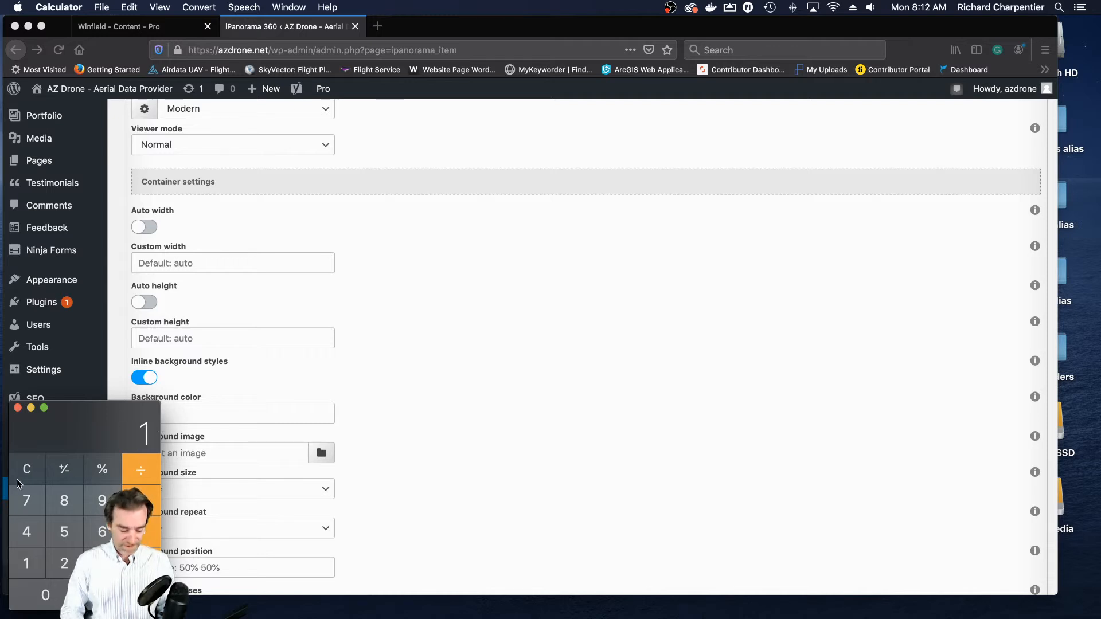
text(920/3=)
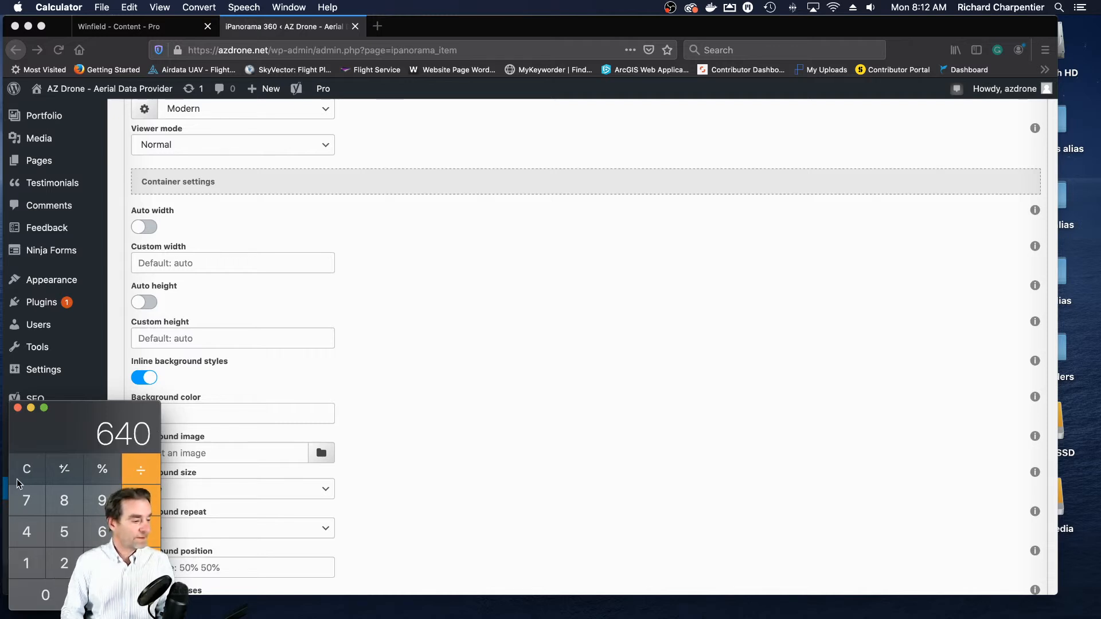
drag(97, 408, 1100, 361)
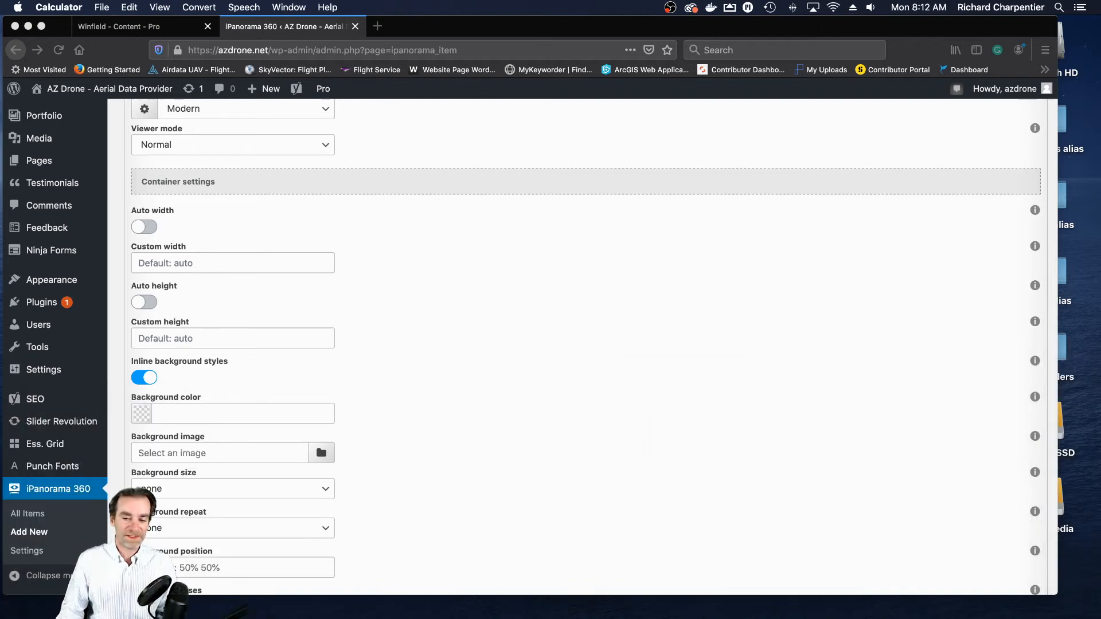
- Back in Firefox, set the container's custom width to 640px and its custom height to 360px
click(229, 264)
click(228, 263)
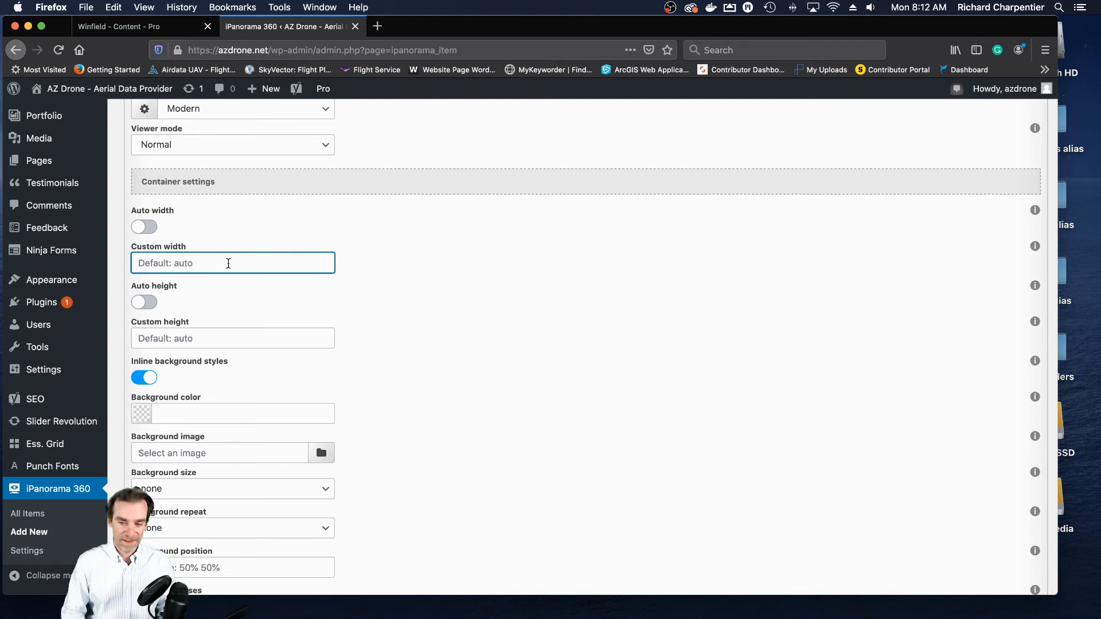
text(640px)
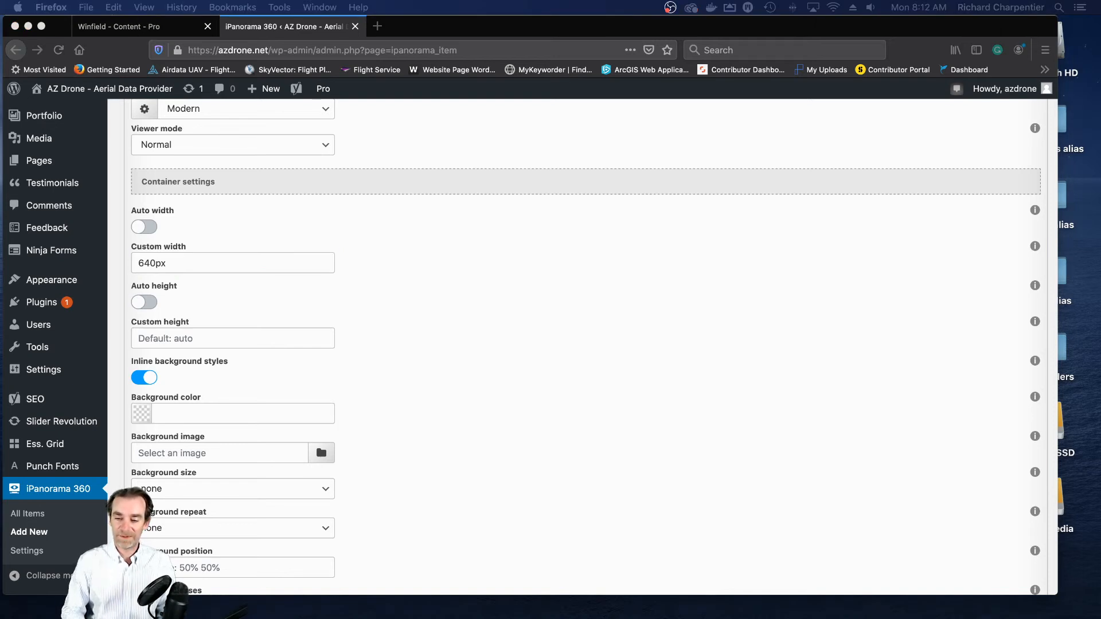
click(209, 338)
click(209, 338)
text(360p)
key(BackSpace)
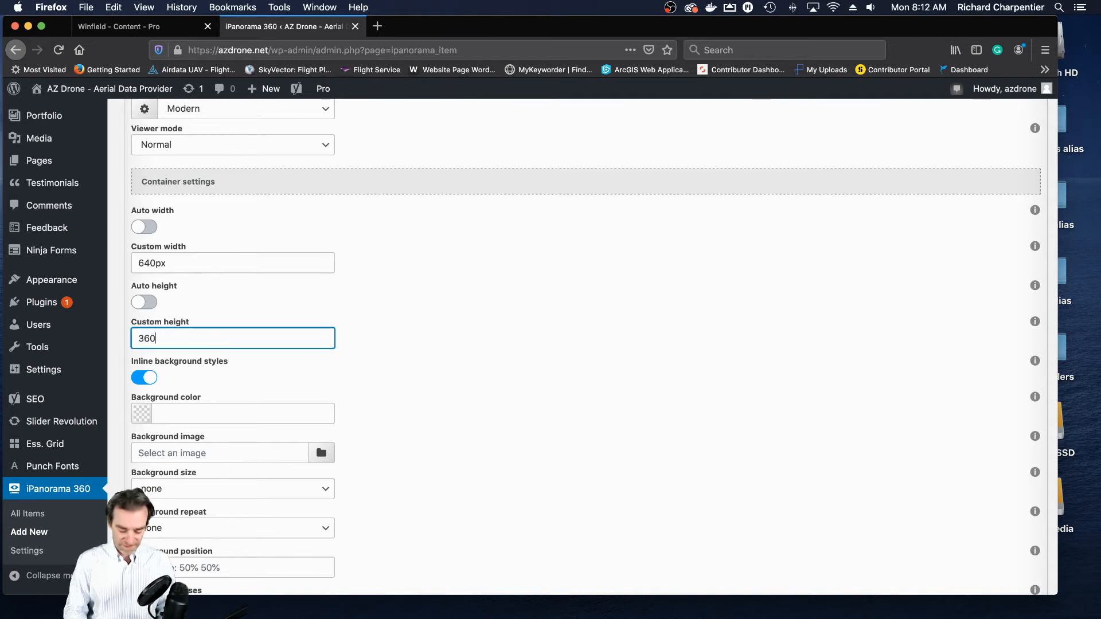
text(px)
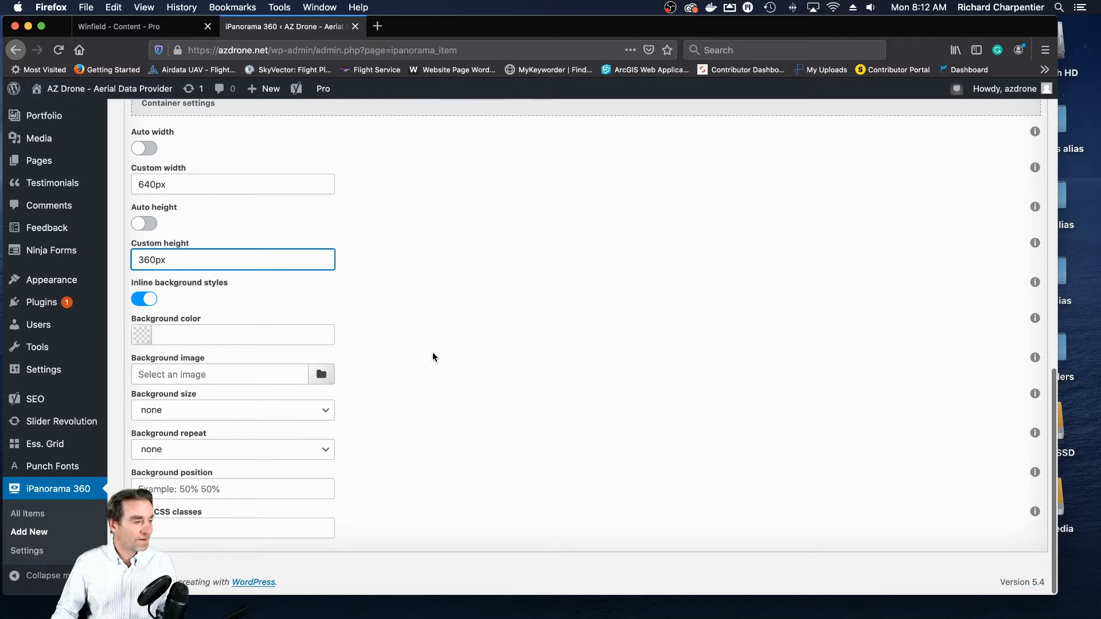
- Look over the general settings once more and add a first scene to the Unit 102 Winfield item
scroll(432, 352, up, 10)
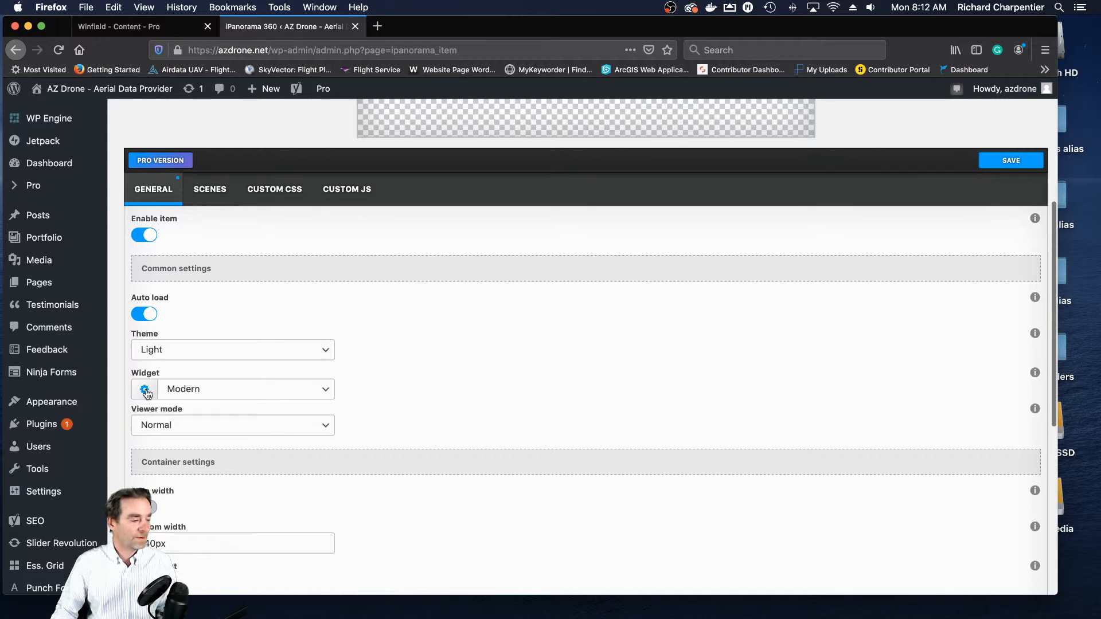
scroll(146, 395, down, 1)
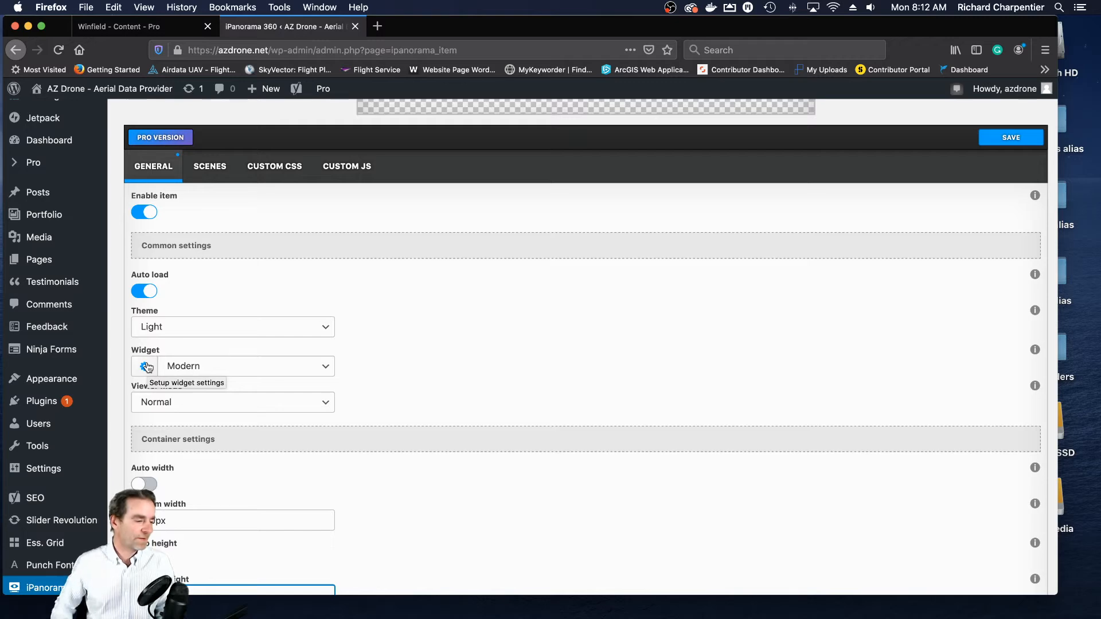
scroll(148, 367, down, 10)
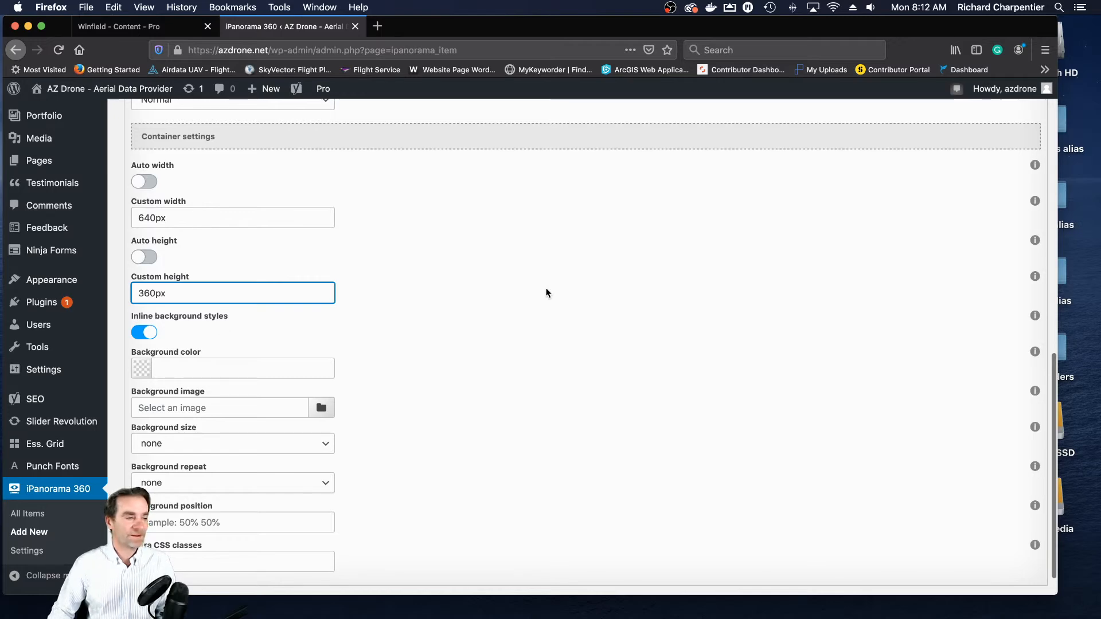
scroll(546, 292, up, 10)
scroll(546, 292, up, 3)
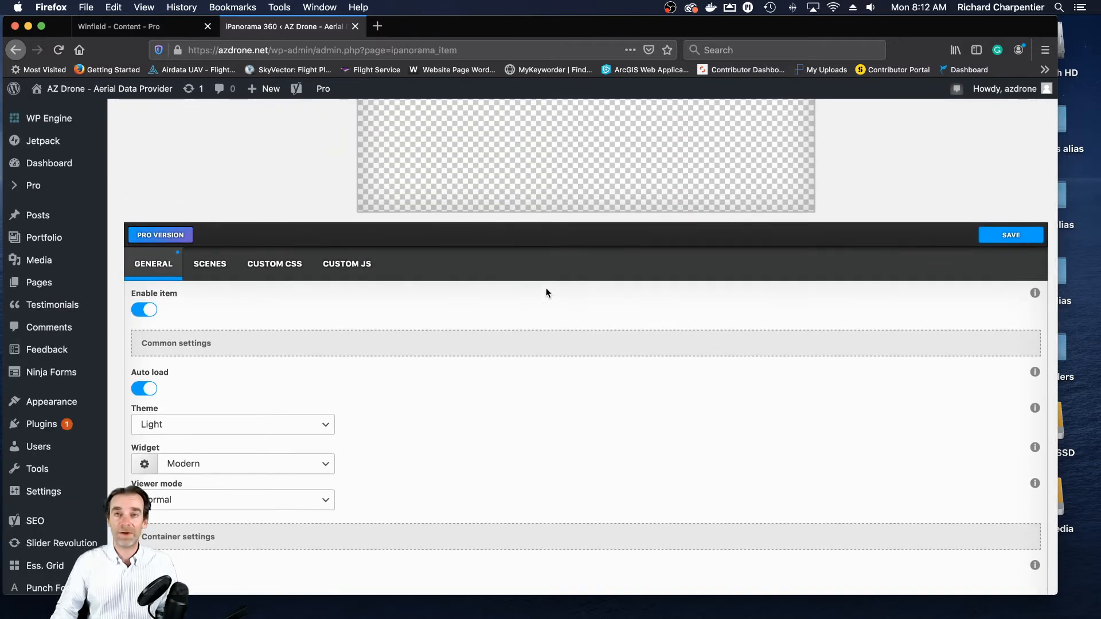
scroll(546, 292, up, 4)
scroll(546, 293, up, 4)
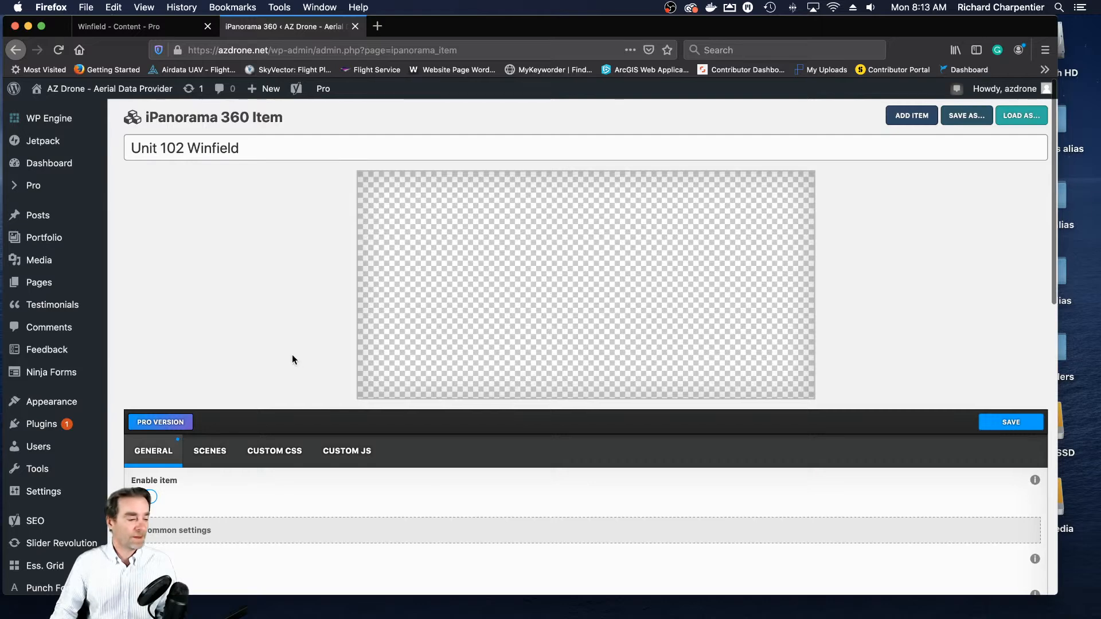
click(220, 452)
scroll(325, 385, down, 3)
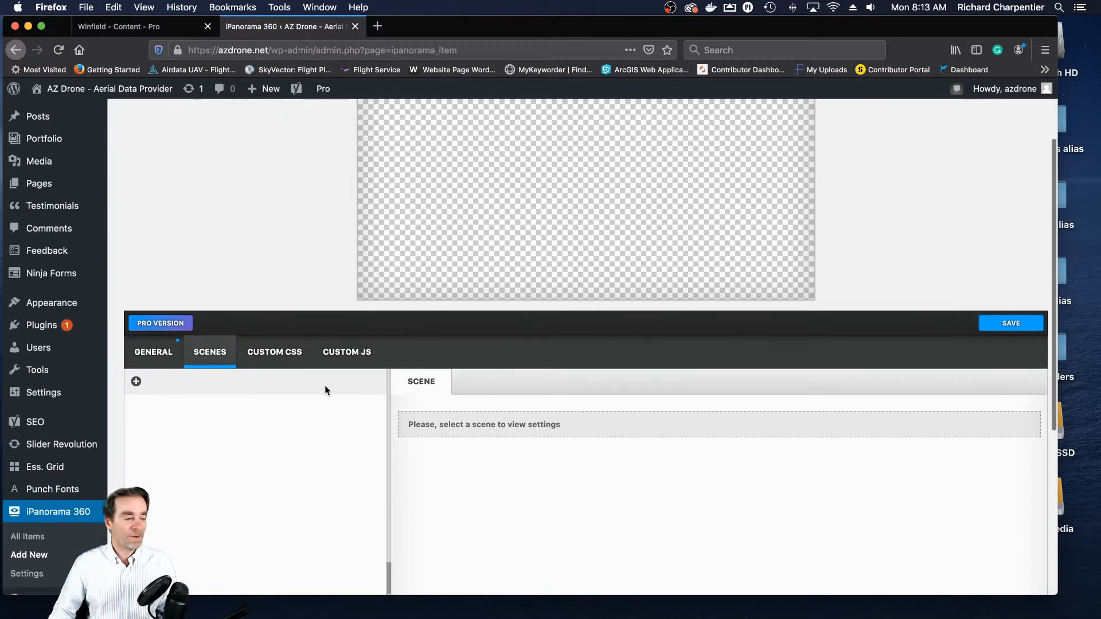
scroll(325, 386, up, 1)
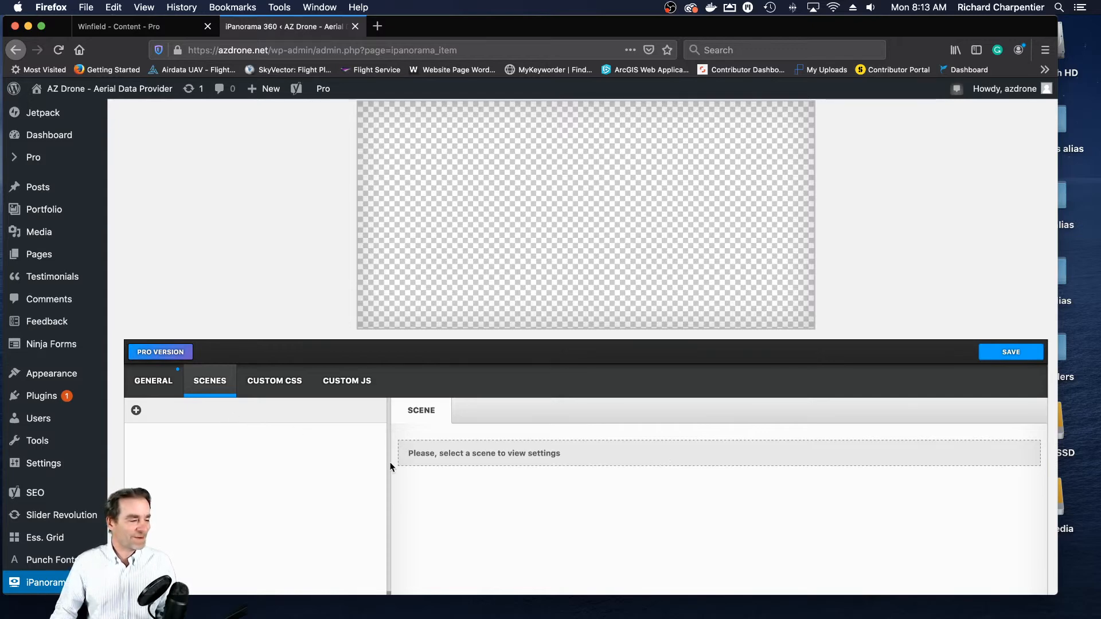
scroll(522, 474, down, 3)
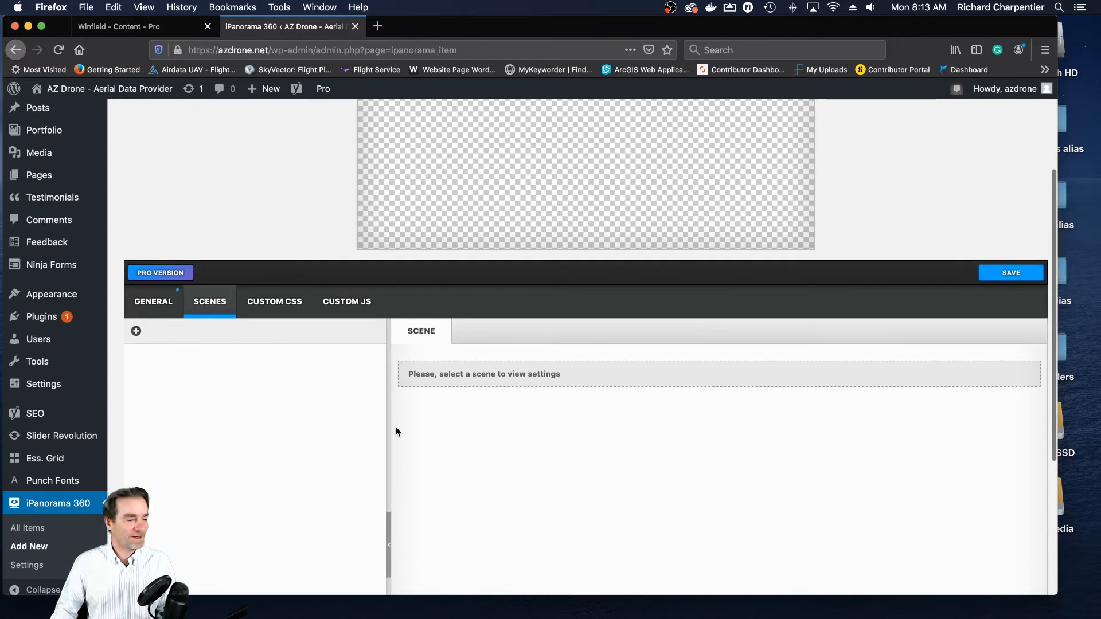
click(136, 332)
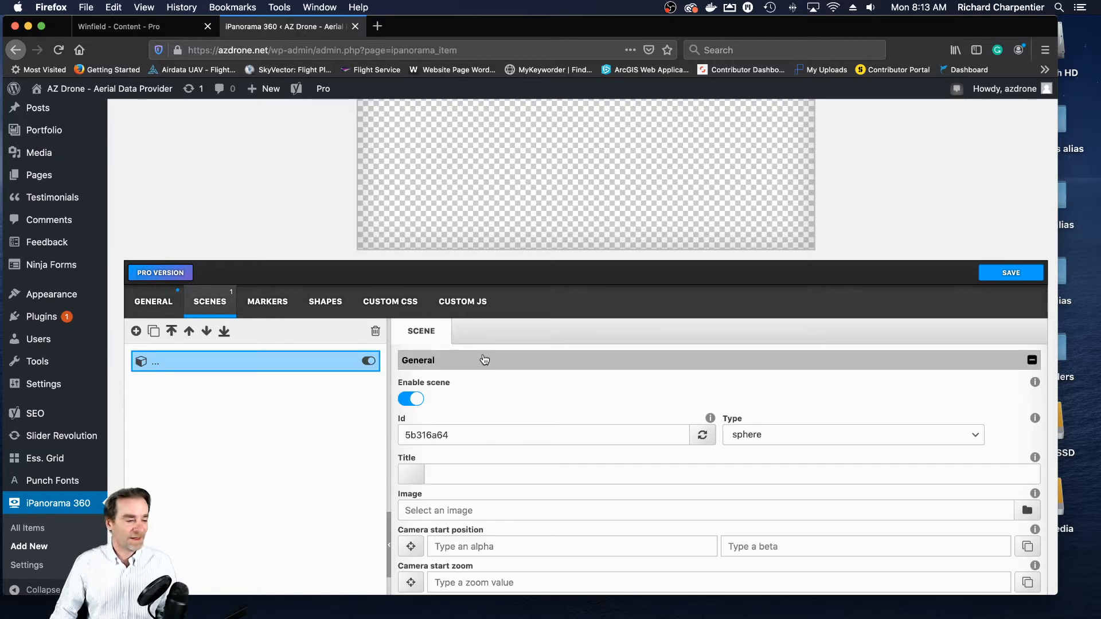
- Check the scene type options, keep sphere, and title the new scene Kitchen and Living Room 1
scroll(483, 353, down, 3)
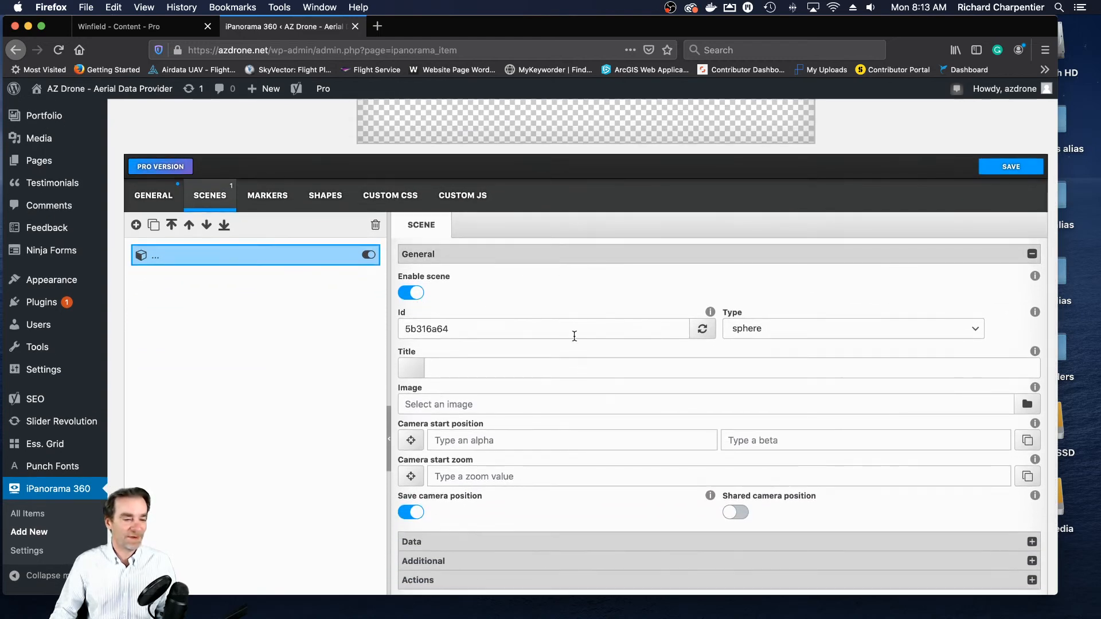
click(976, 332)
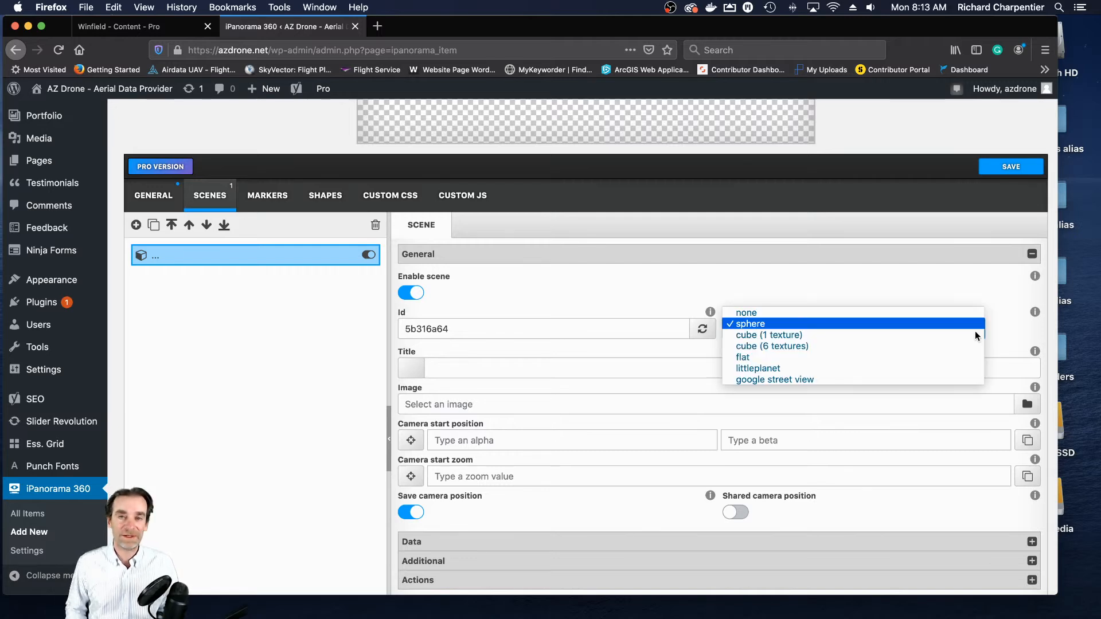
click(676, 287)
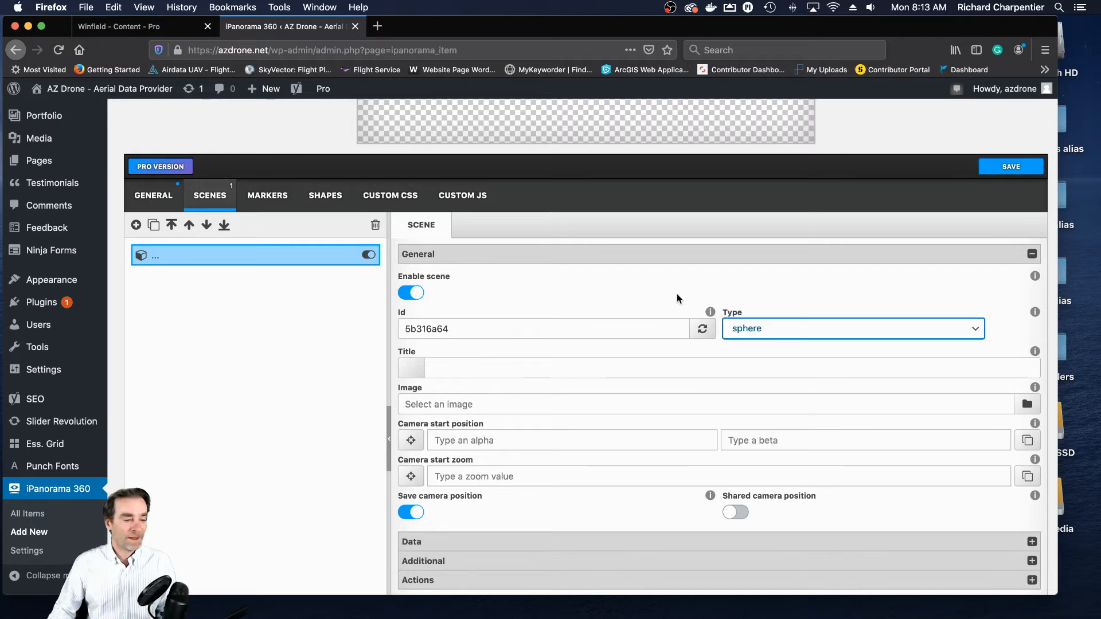
click(525, 368)
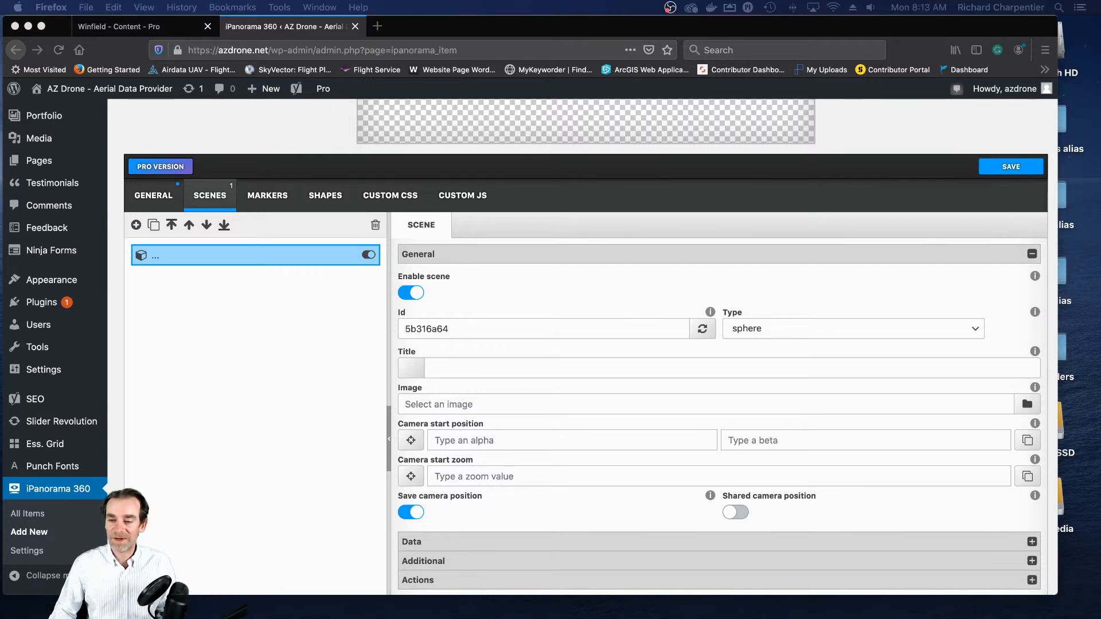
click(503, 367)
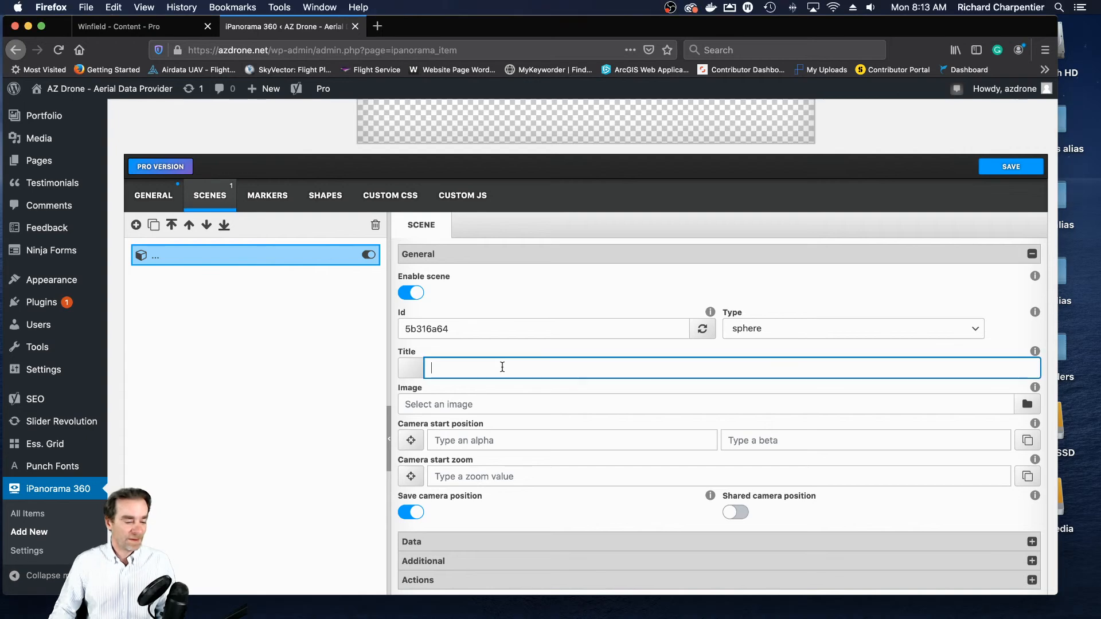
text(Ki)
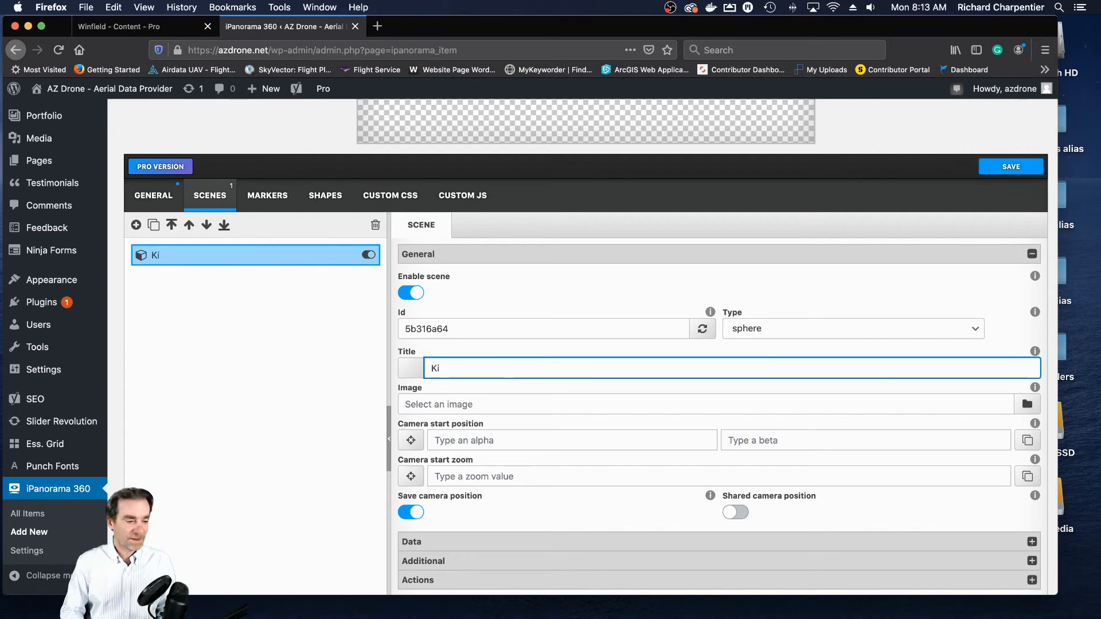
text(tchen a)
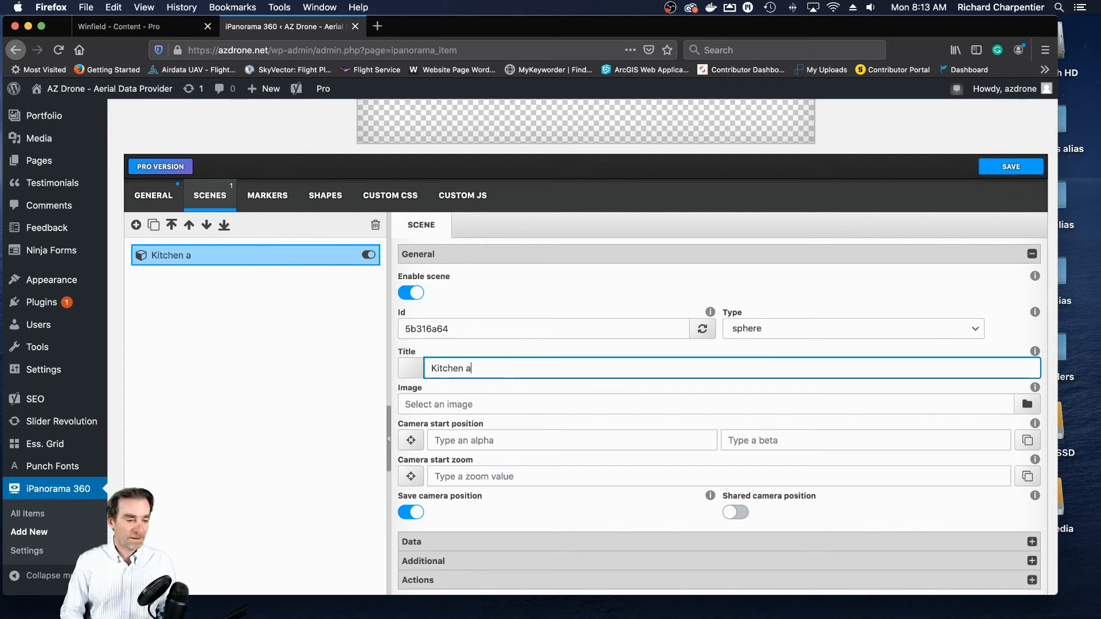
text(nd Living Room 1)
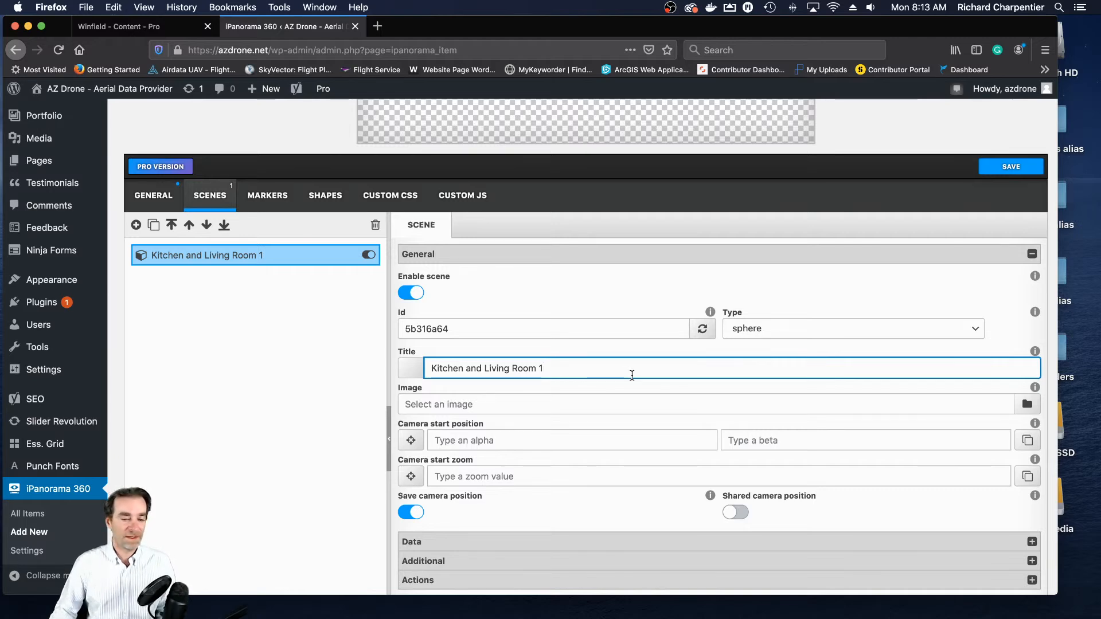
- Upload Unit 102_LivingRoomKit_1_.jpg from the 102 folder to the media library and set it as the scene's image
scroll(631, 375, down, 1)
scroll(632, 376, down, 1)
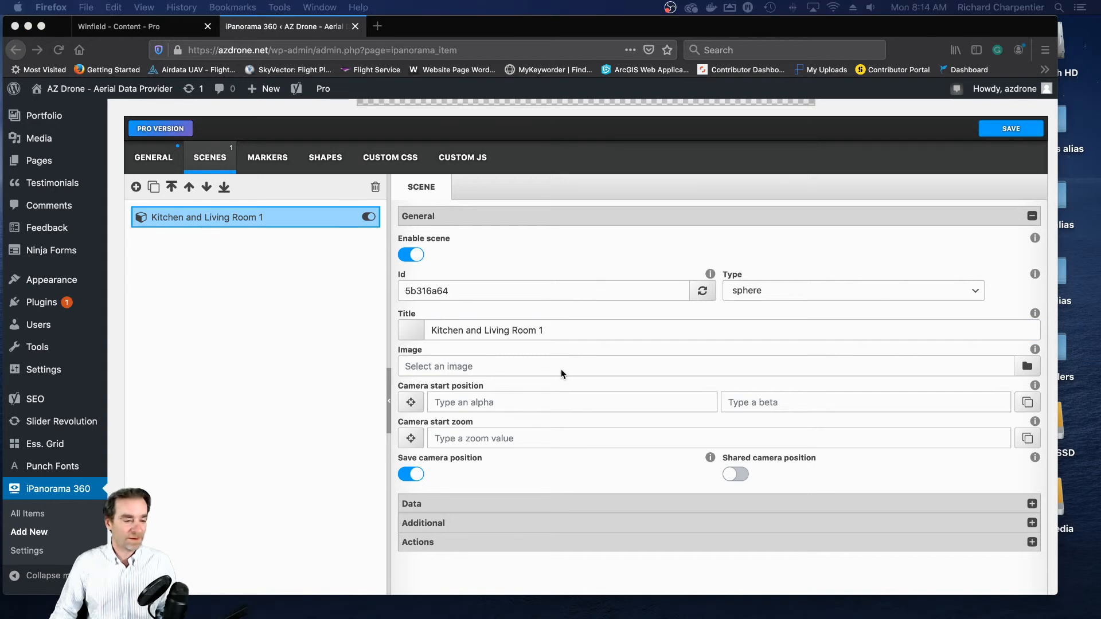
click(1028, 368)
click(1027, 368)
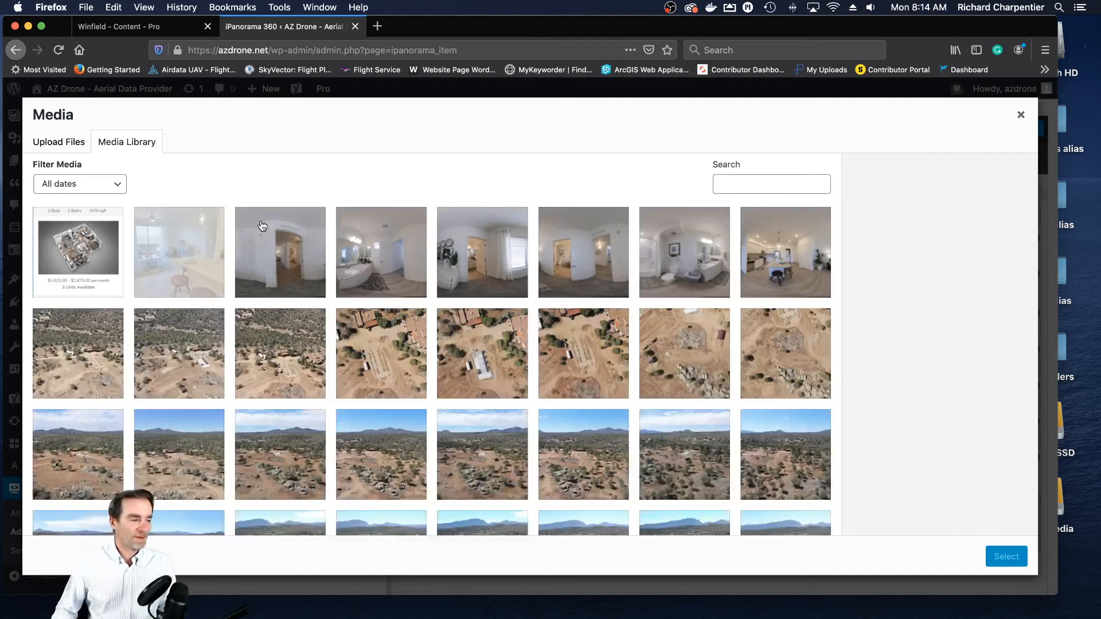
click(53, 147)
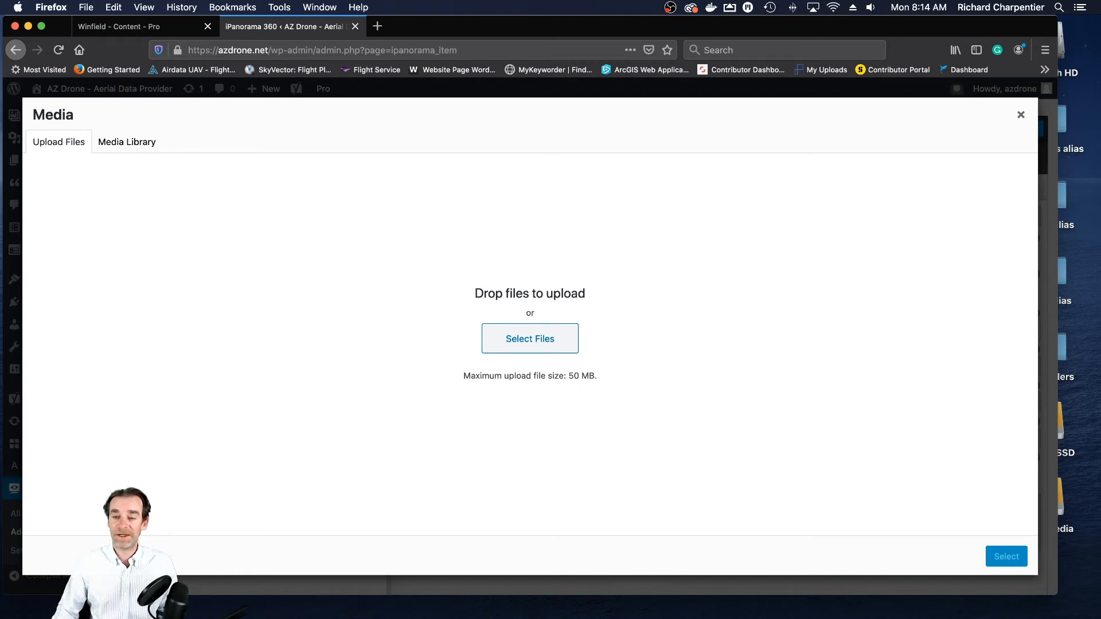
drag(1100, 134, 564, 135)
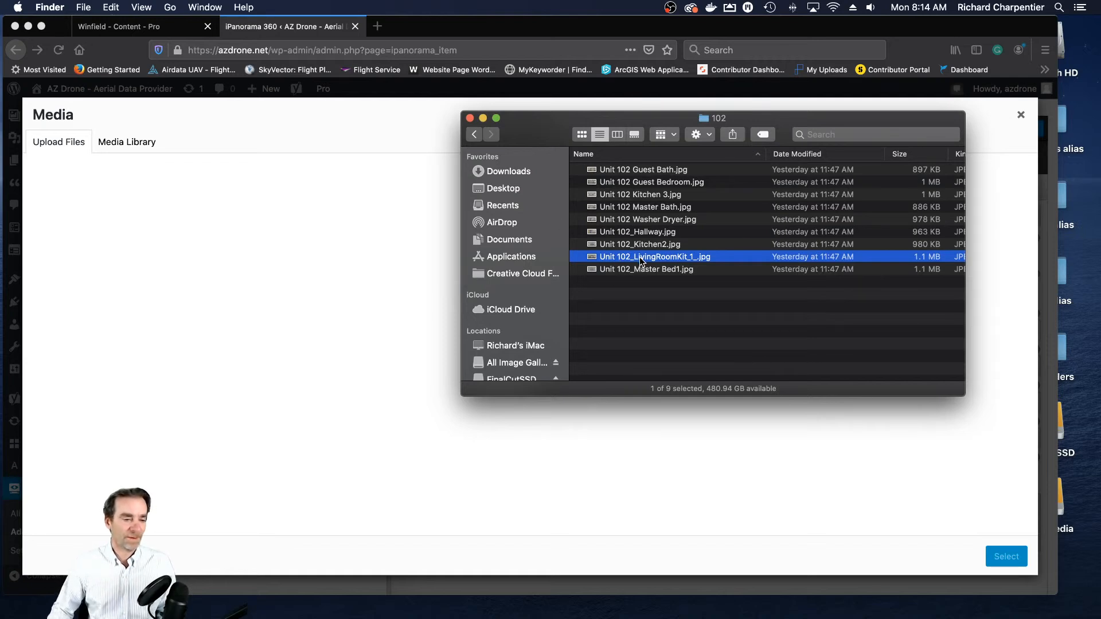
key(super+w)
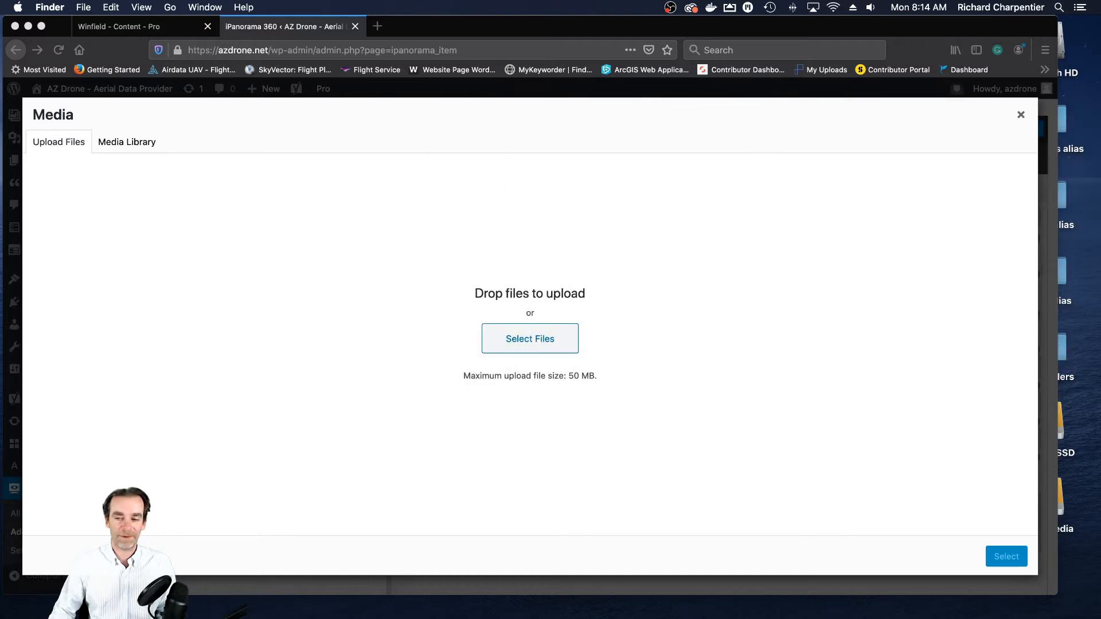
drag(1100, 290, 590, 315)
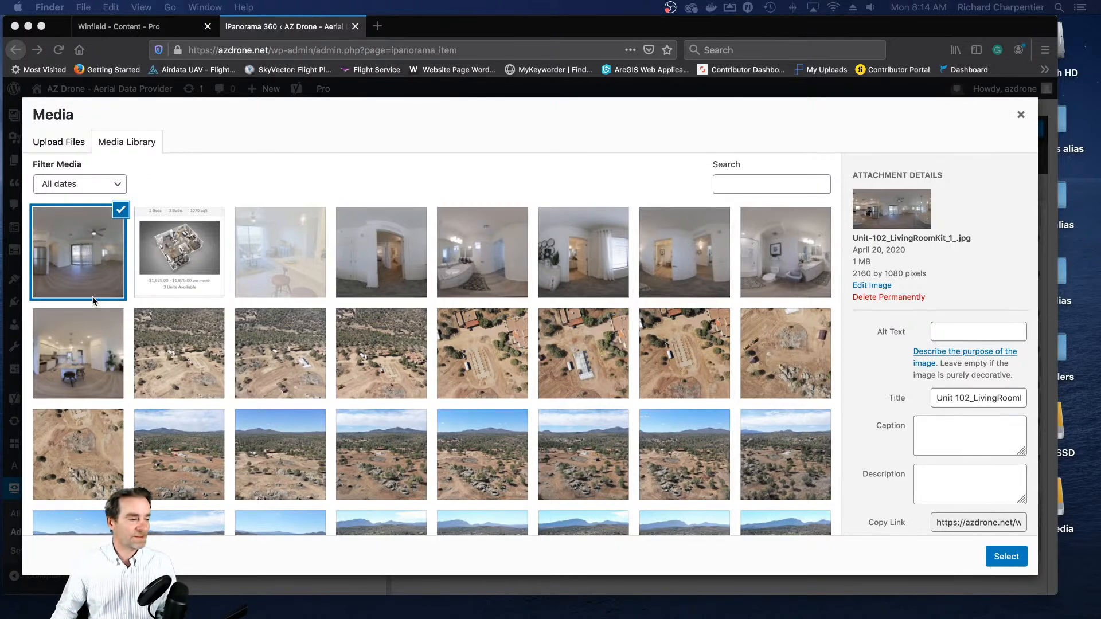
click(1005, 557)
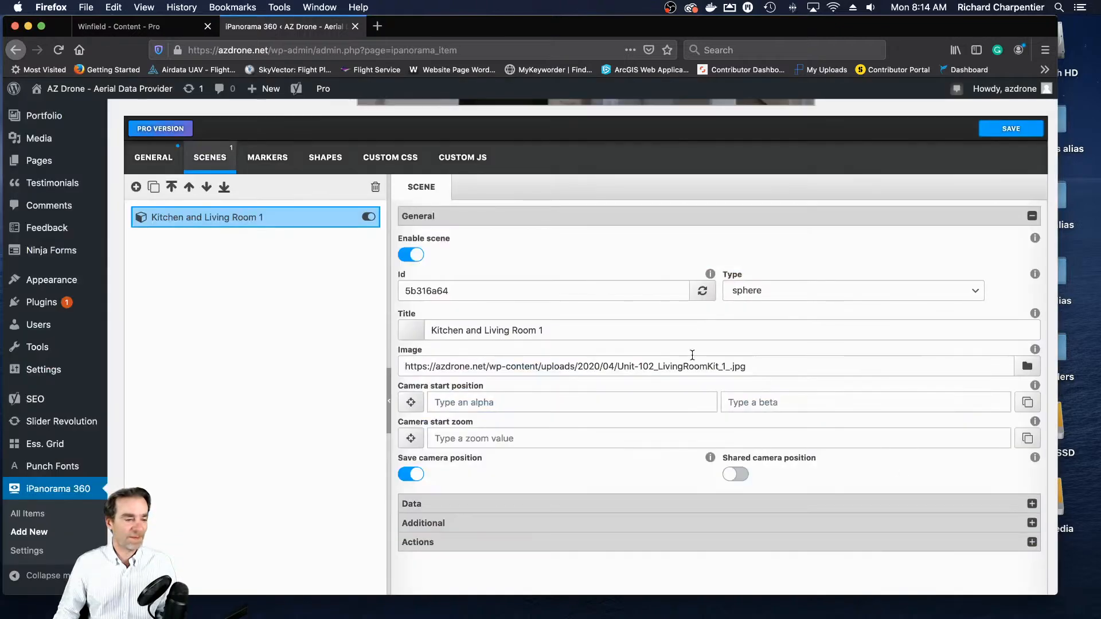
- Compare the scene's preview with the full Unit 102_LivingRoomKit_1_.jpg panorama in Preview, and close the image
scroll(915, 252, up, 3)
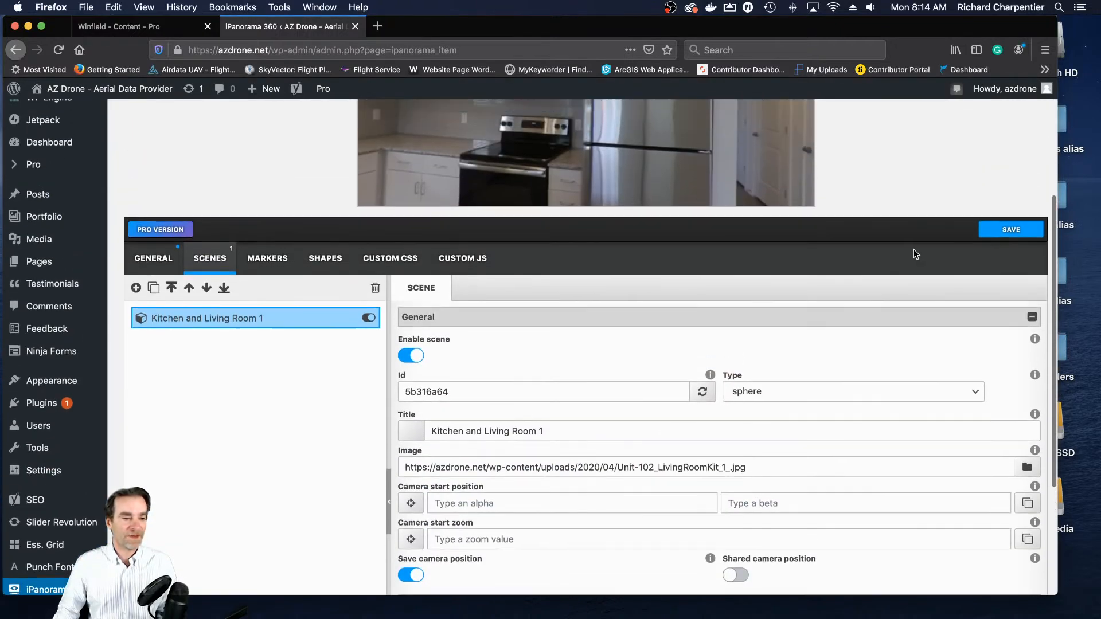
scroll(980, 184, down, 3)
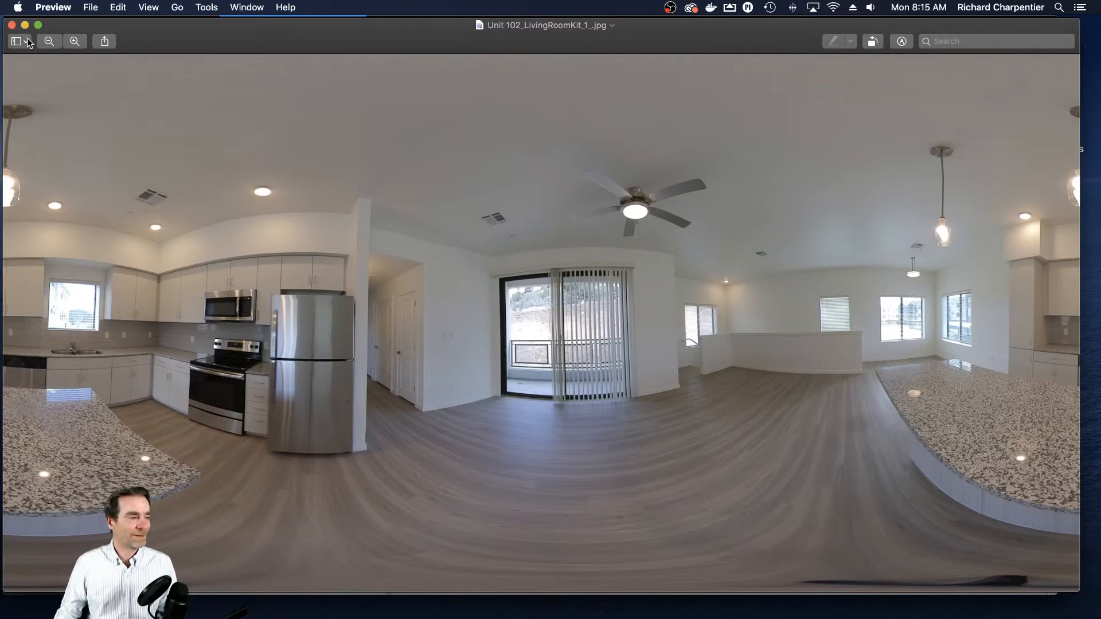
click(12, 25)
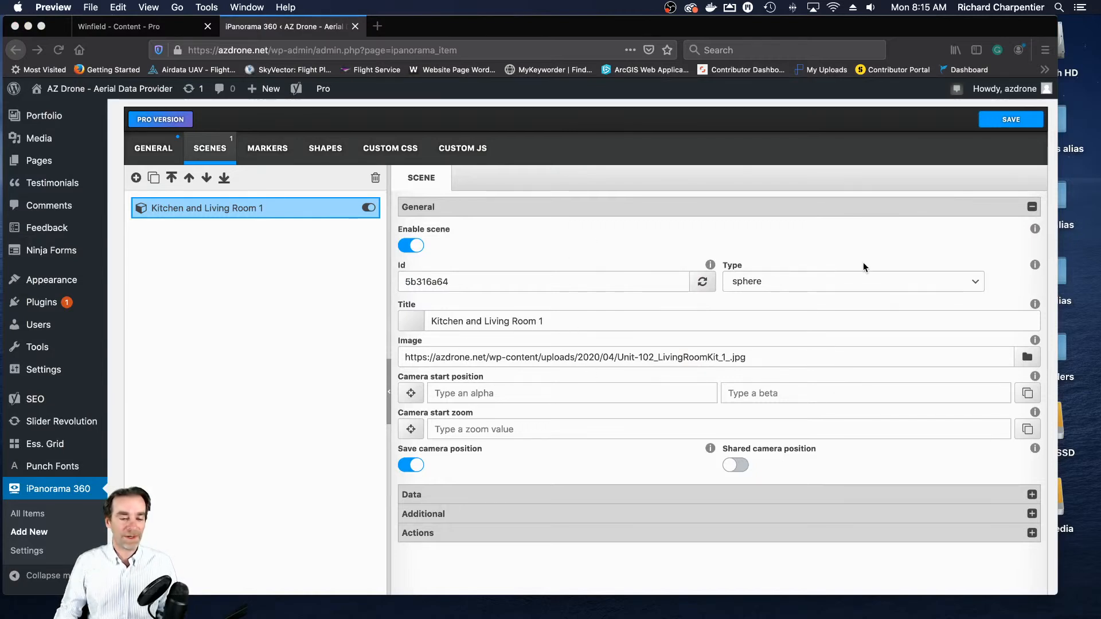
- Rotate the scene preview to face the stove, refrigerator and hallway, and store that view as the camera start position
scroll(869, 259, up, 5)
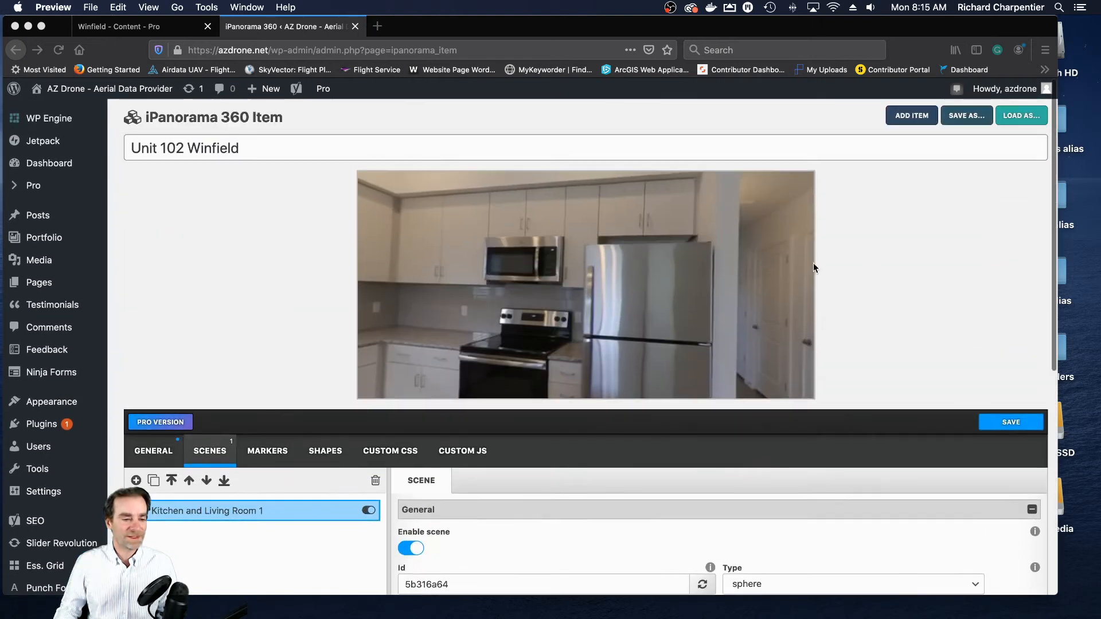
click(750, 259)
drag(711, 287, 546, 287)
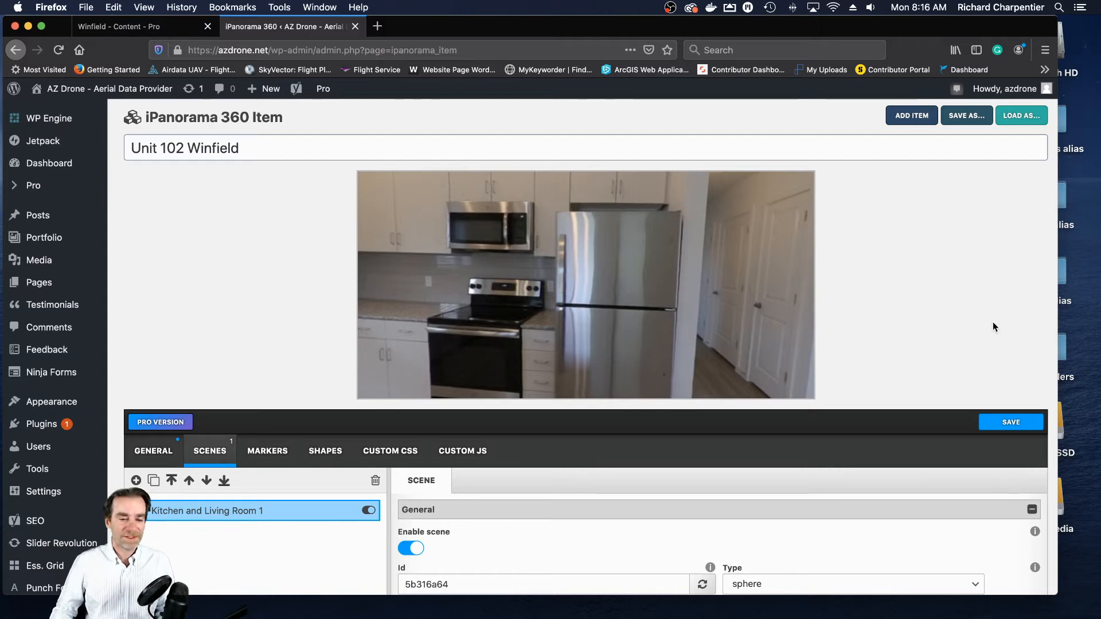
mouse_move(744, 312)
mouse_down()
mouse_move(741, 288)
mouse_move(740, 298)
mouse_up()
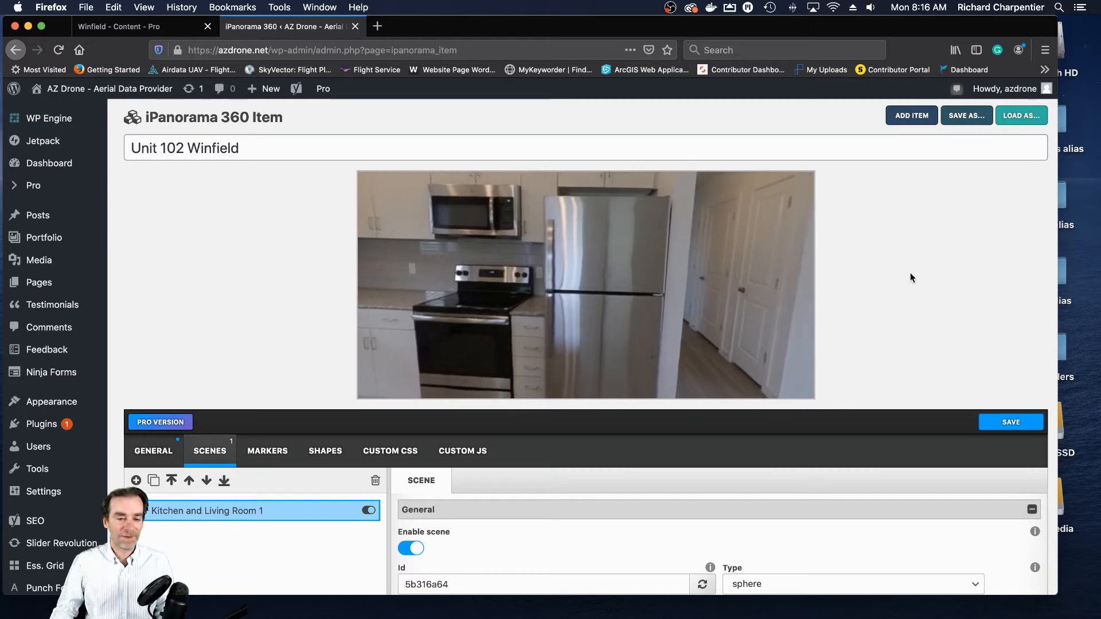
scroll(1048, 342, down, 5)
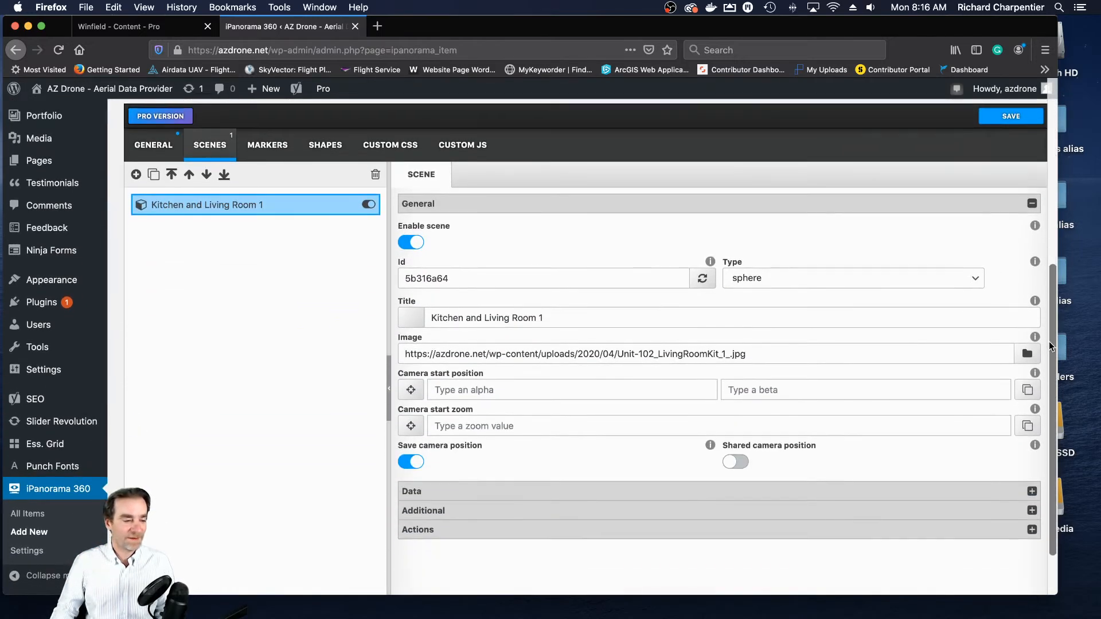
click(1028, 390)
- Zoom the scene preview out until the whole kitchen and the hallway entrance are in view
drag(1051, 317, 1050, 123)
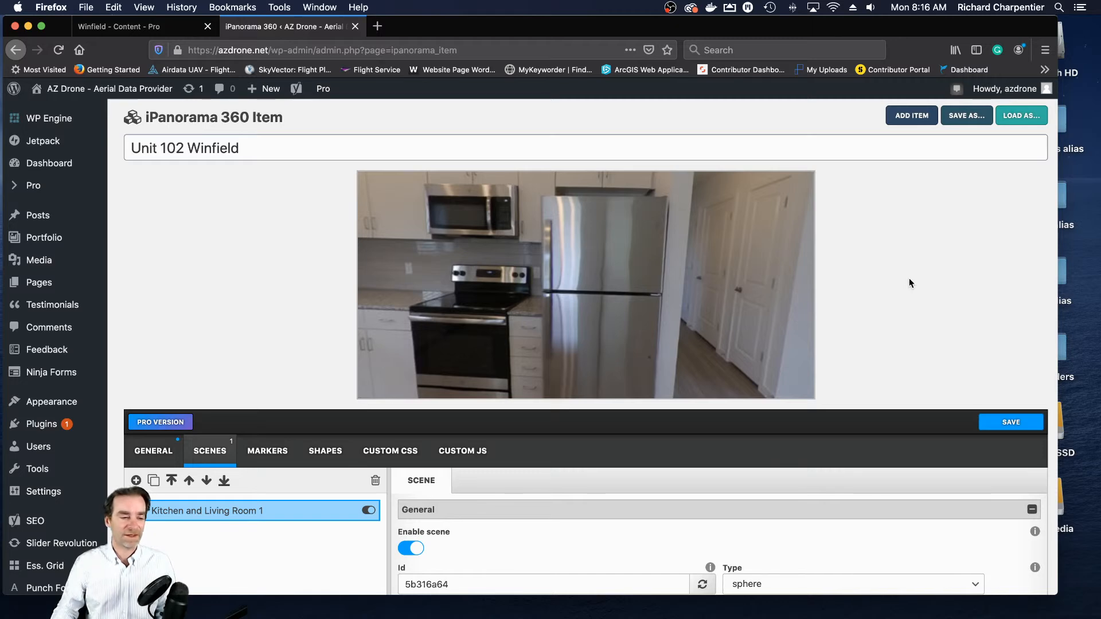
scroll(1039, 305, down, 5)
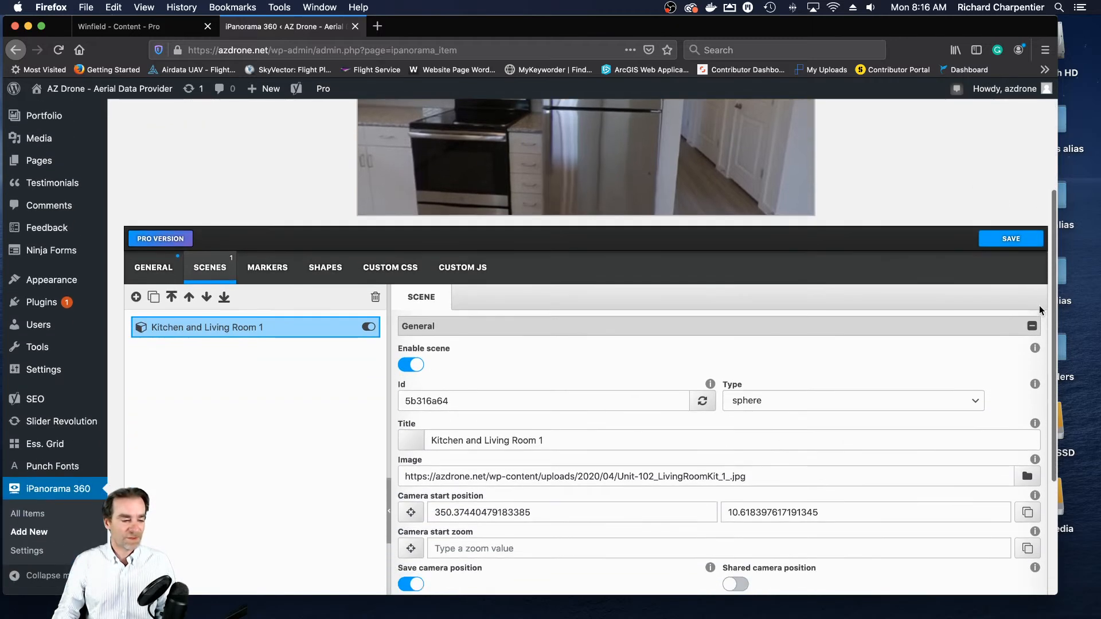
scroll(1039, 305, down, 4)
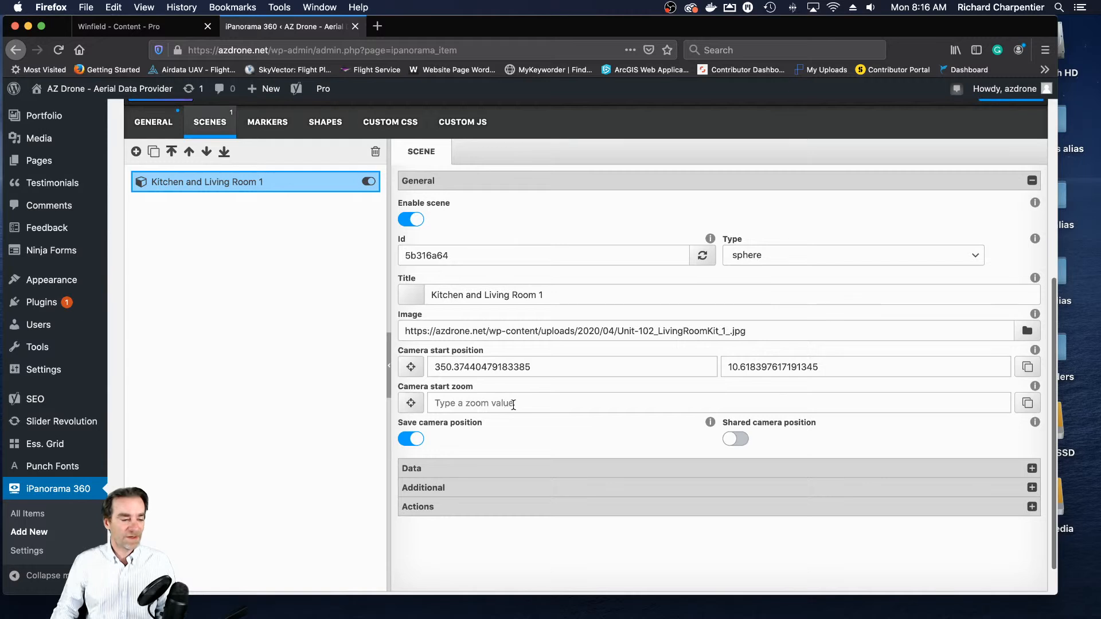
click(517, 404)
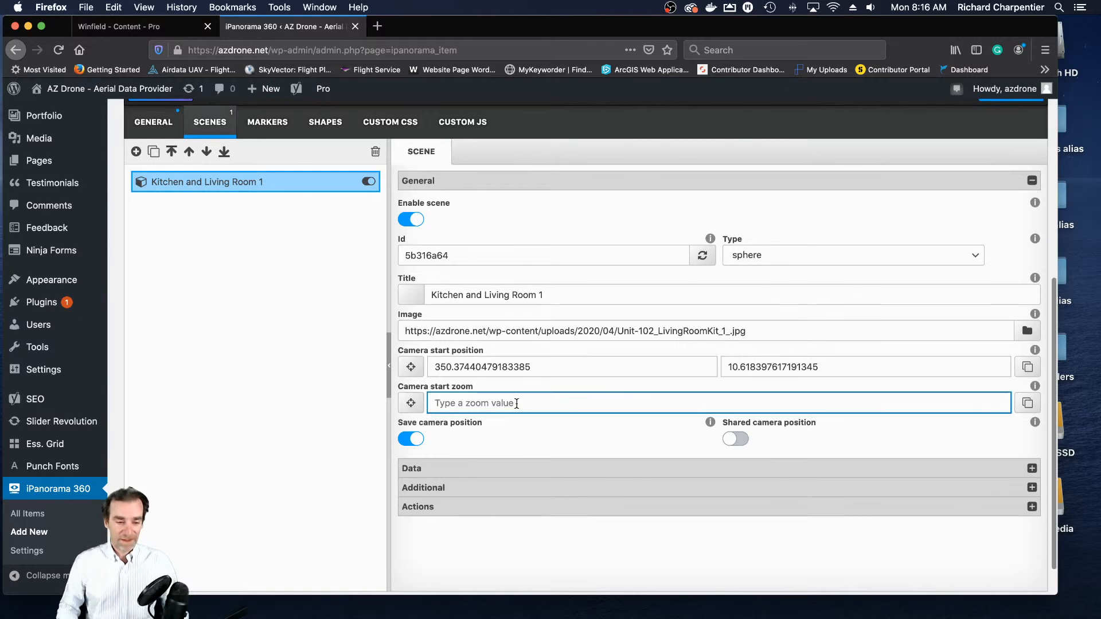
scroll(1044, 239, up, 6)
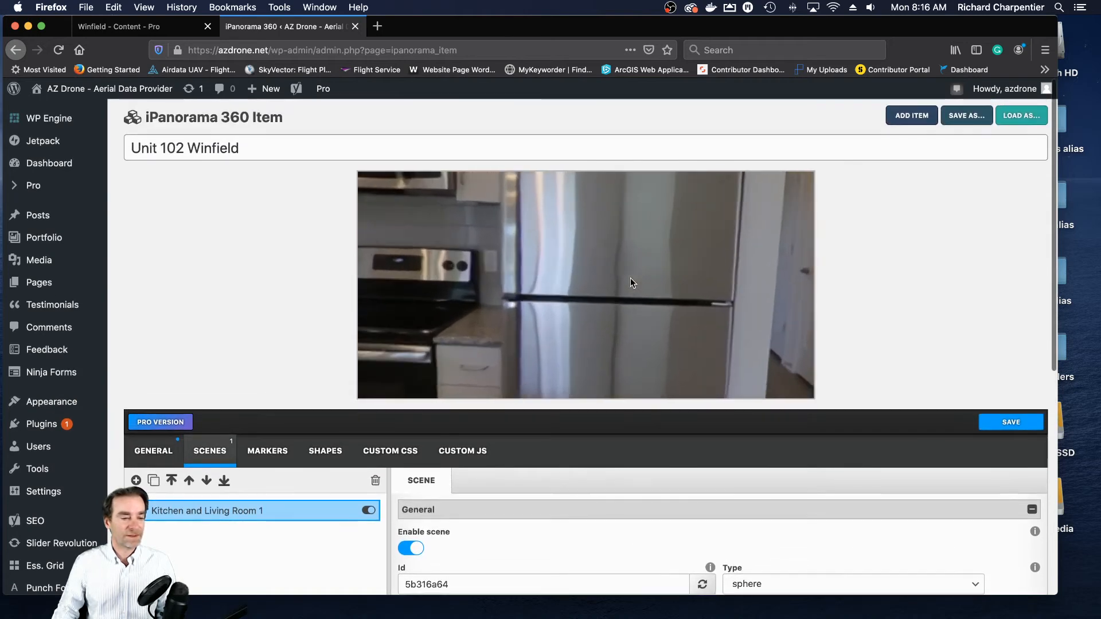
scroll(631, 282, down, 1)
scroll(631, 283, down, 3)
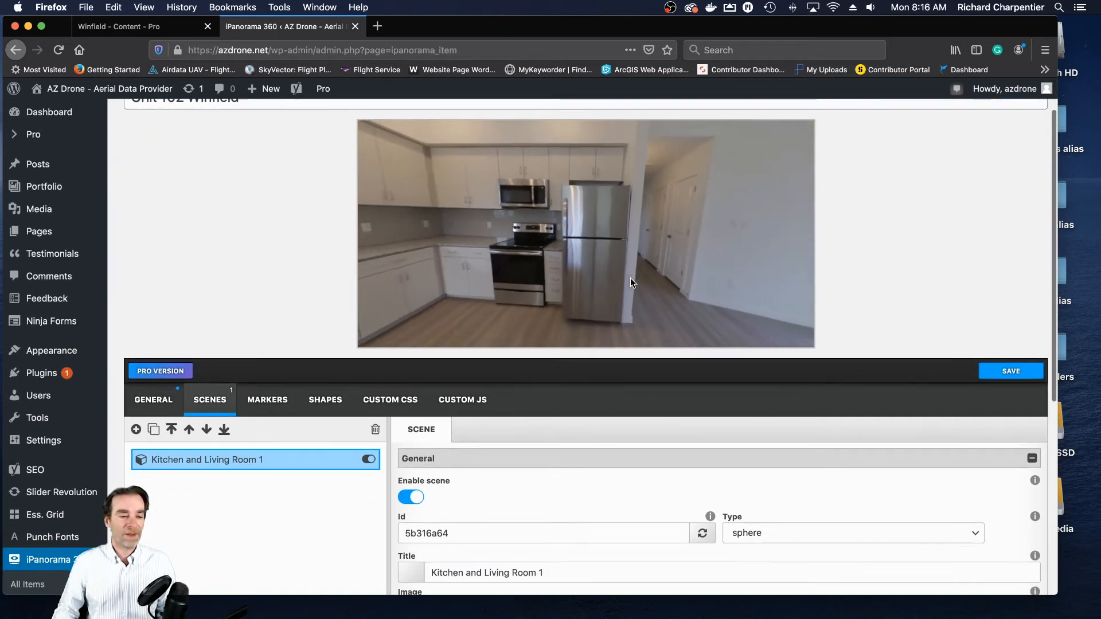
scroll(630, 283, up, 3)
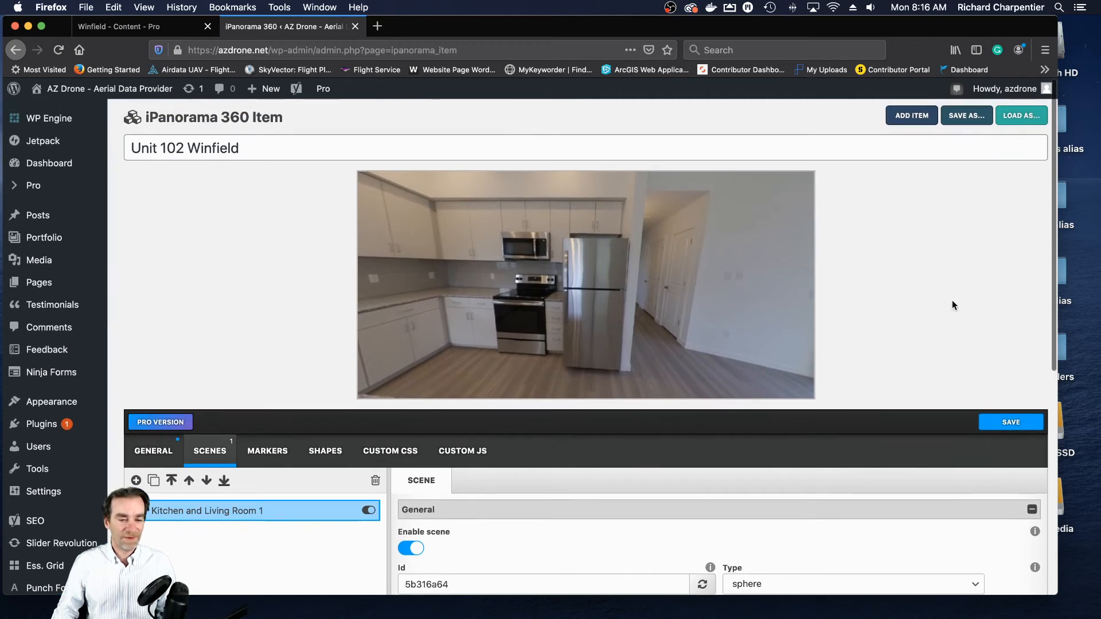
drag(1050, 315, 1052, 318)
drag(767, 331, 760, 353)
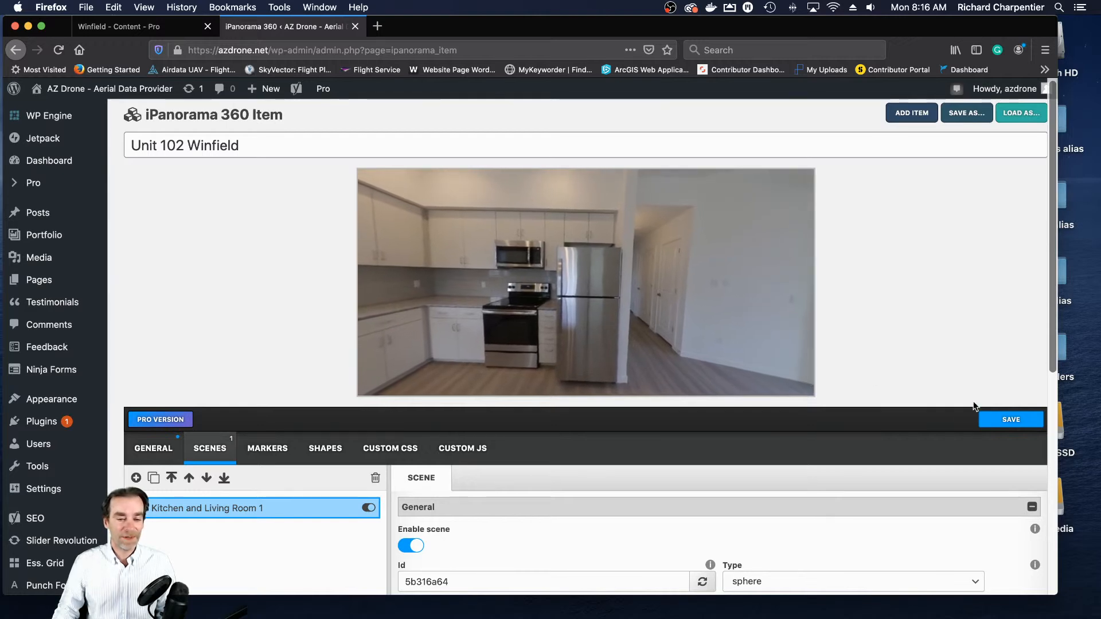
drag(1050, 346, 1048, 499)
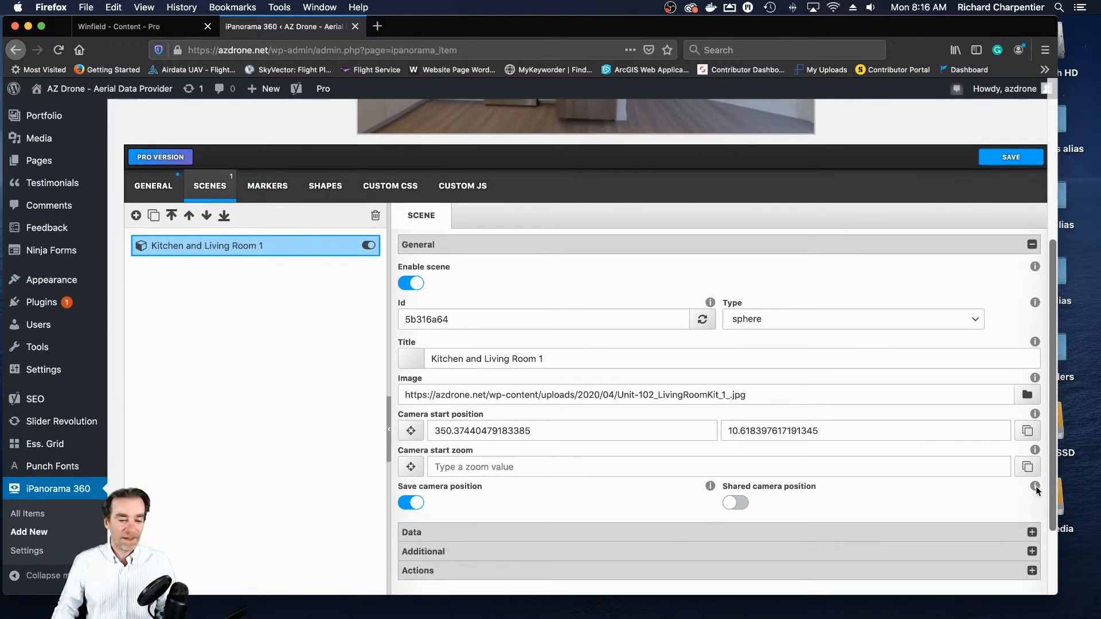
- Fill the camera start zoom from the current preview and change its value to 85
click(1027, 466)
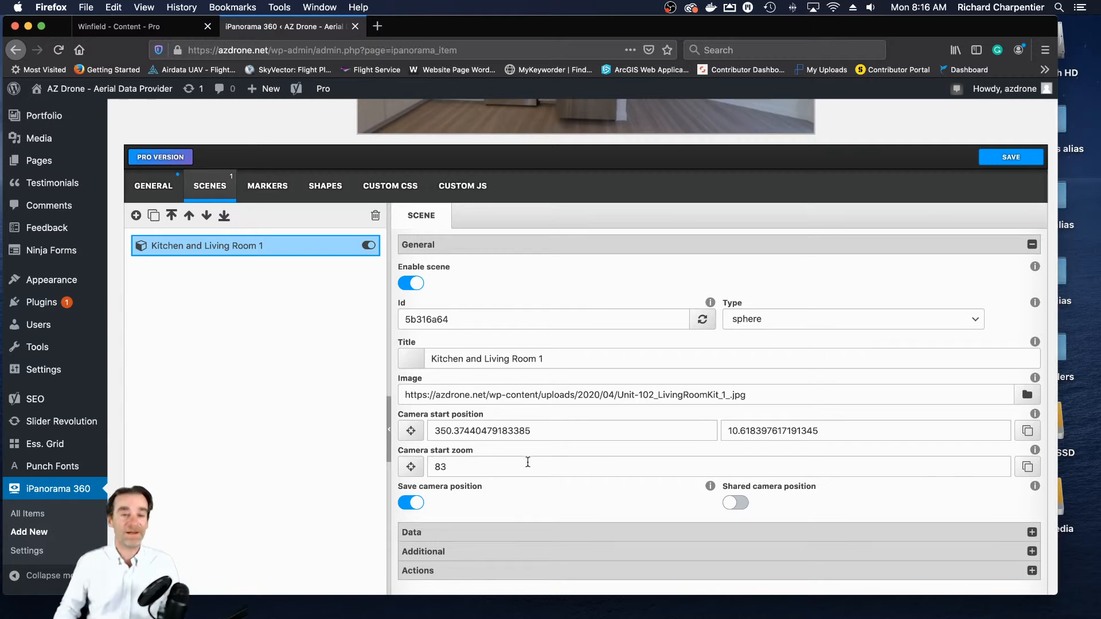
click(495, 469)
double_click(443, 467)
text(85)
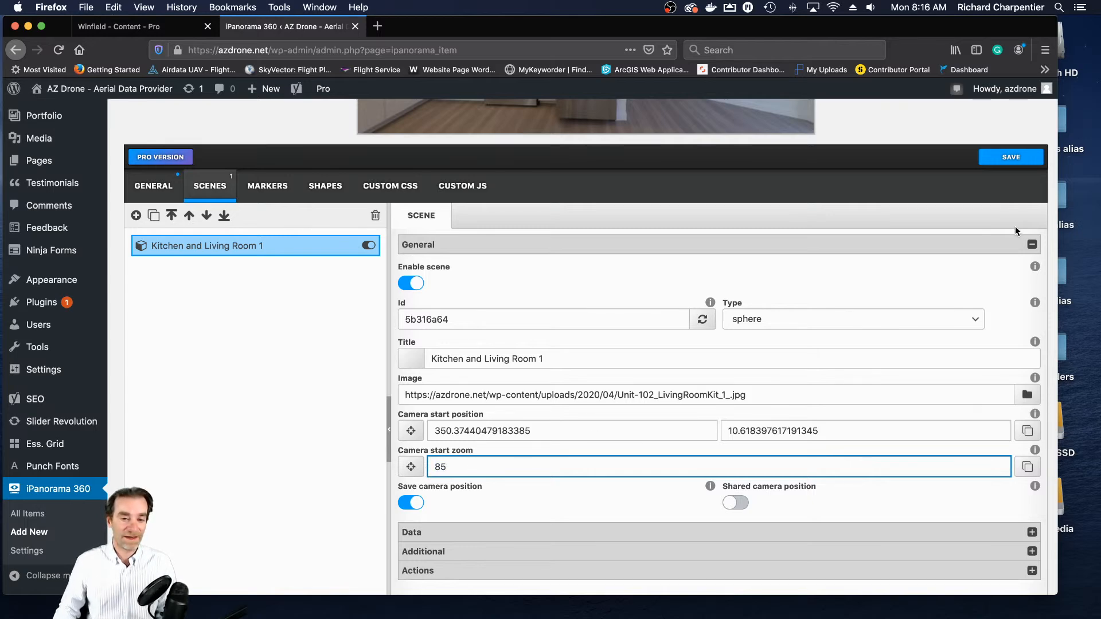
- Look over the remaining camera options and expand the scene's Data settings
scroll(1051, 301, down, 3)
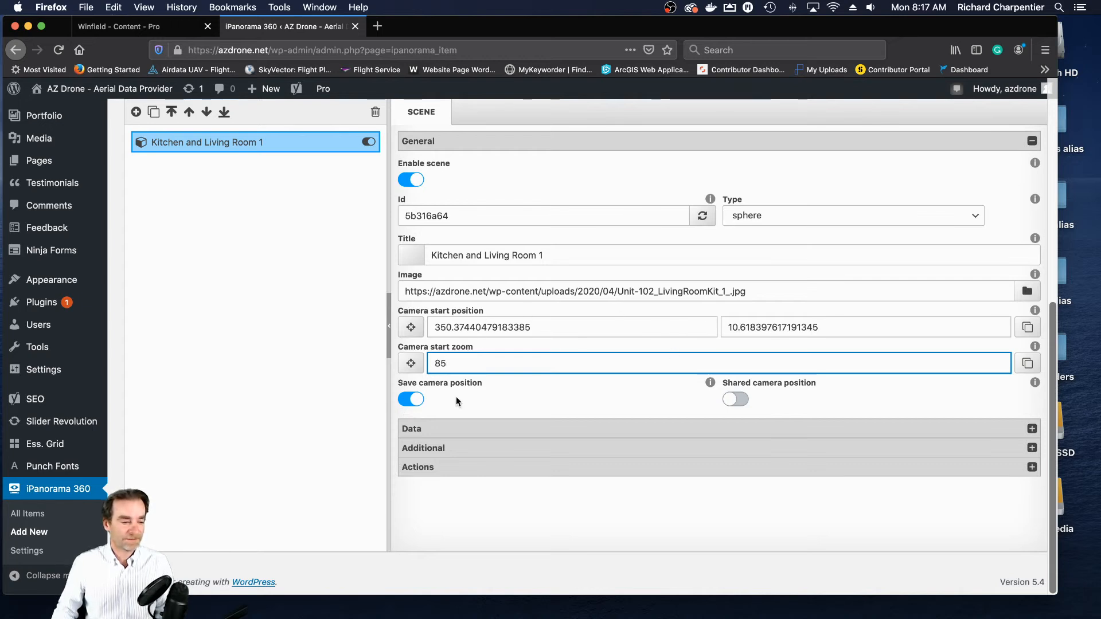
click(447, 430)
scroll(497, 433, down, 2)
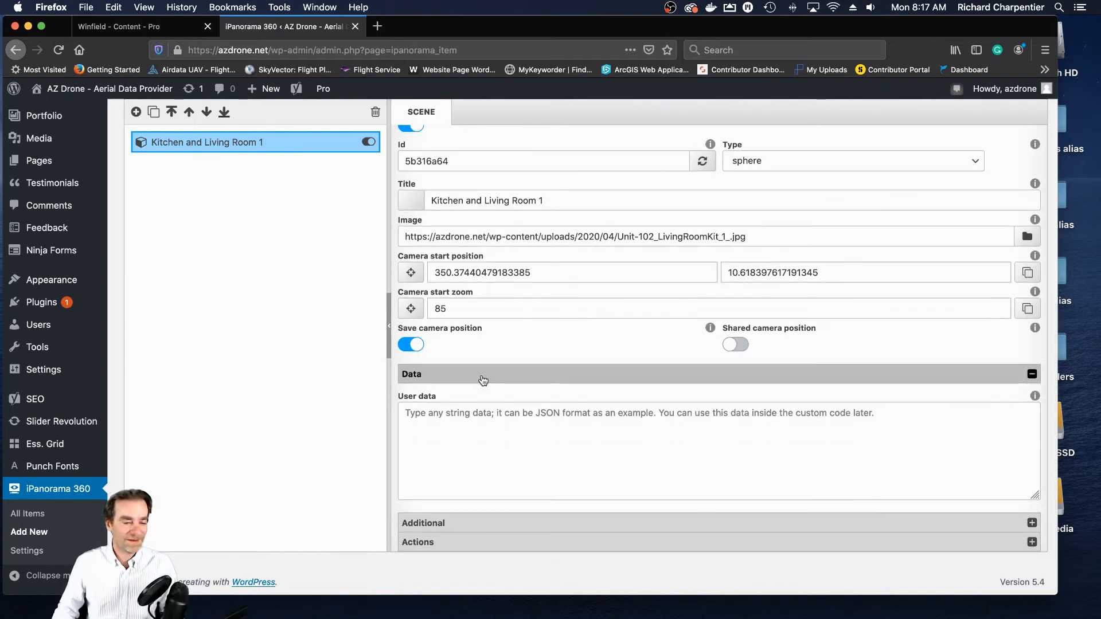
- Collapse the scene's Data settings and look over its Additional settings
click(577, 380)
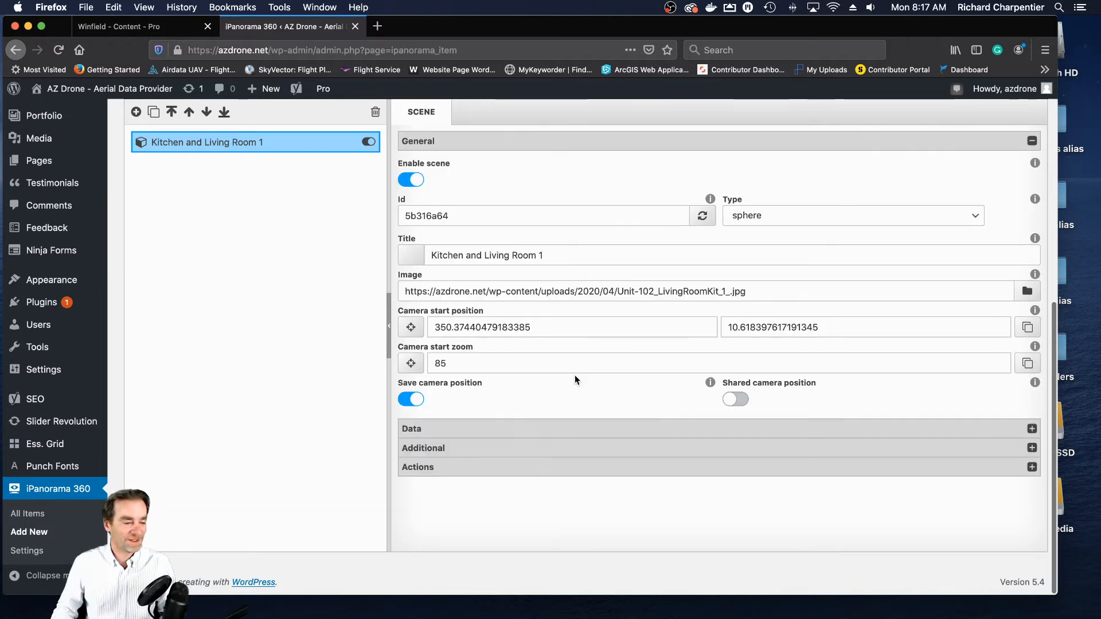
click(565, 452)
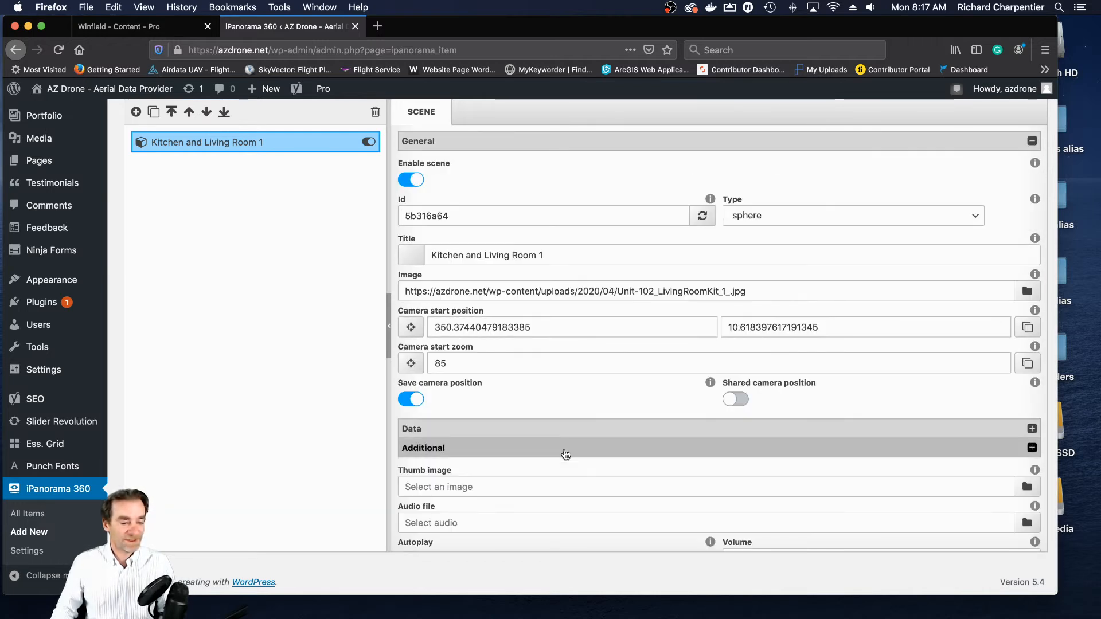
click(565, 453)
- In the scene's Actions settings, turn on Auto rotate with Speed X set to 1 and enable No zoom
click(593, 468)
scroll(659, 442, down, 3)
click(412, 424)
drag(456, 458, 384, 454)
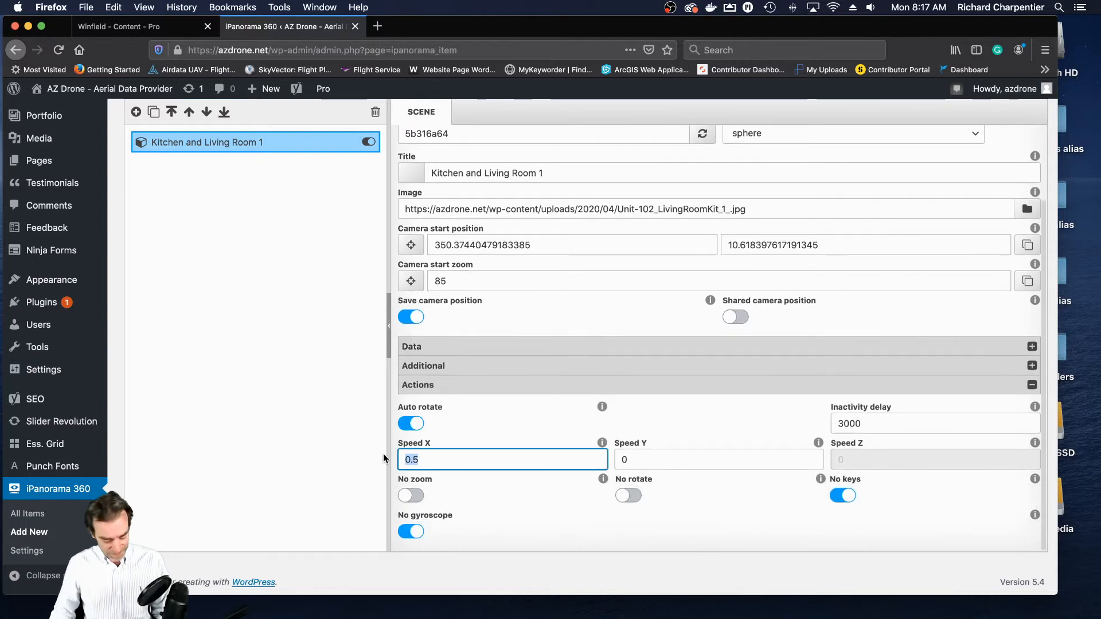
text(1)
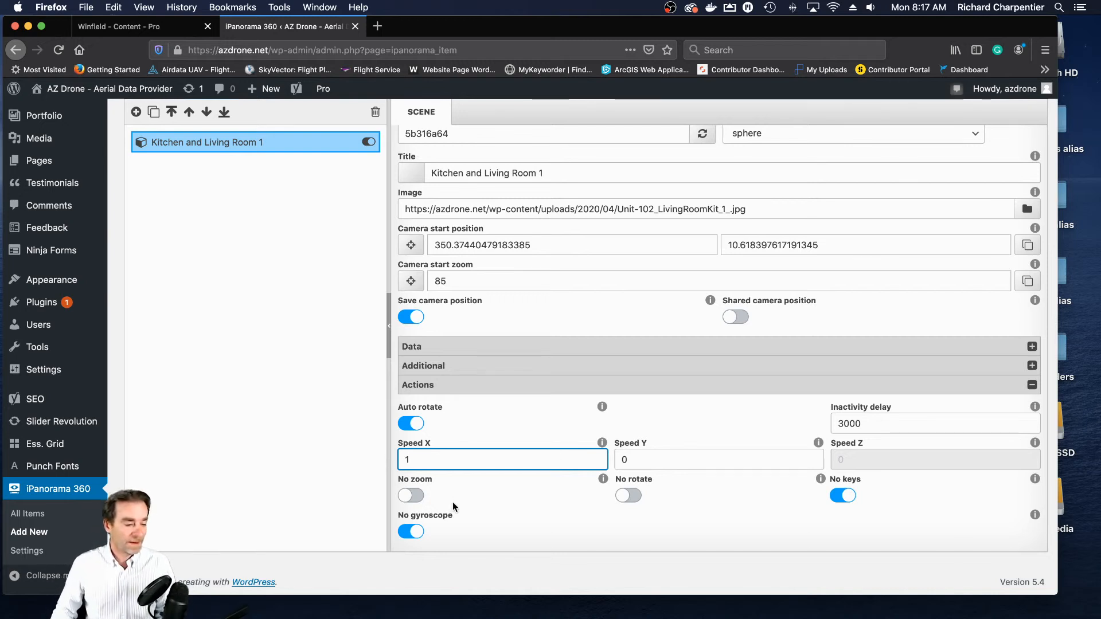
click(421, 497)
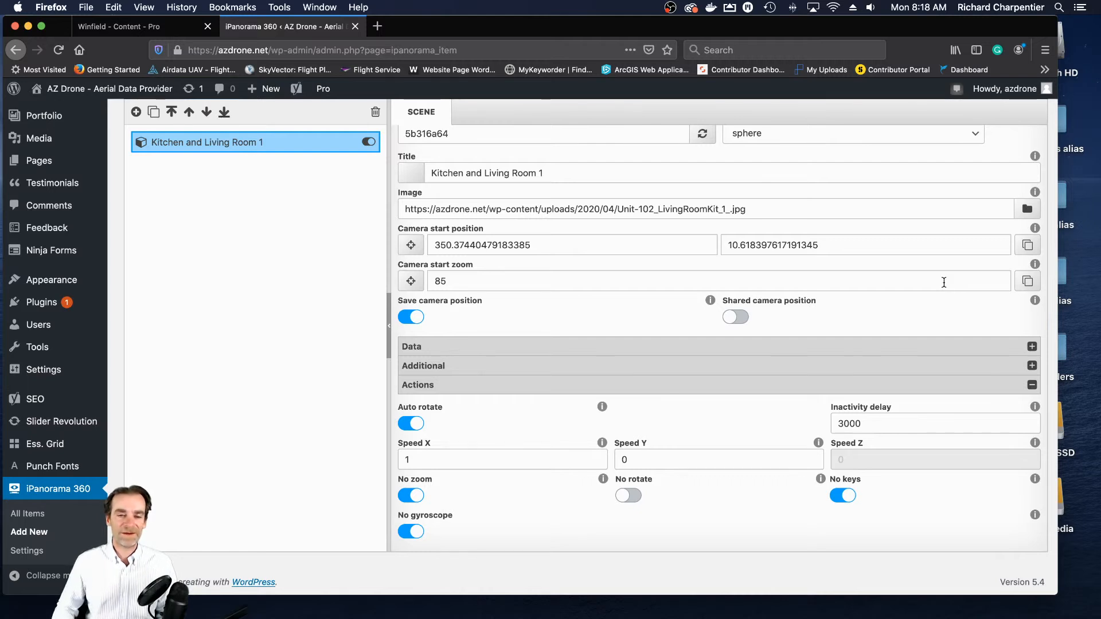
scroll(1014, 336, up, 3)
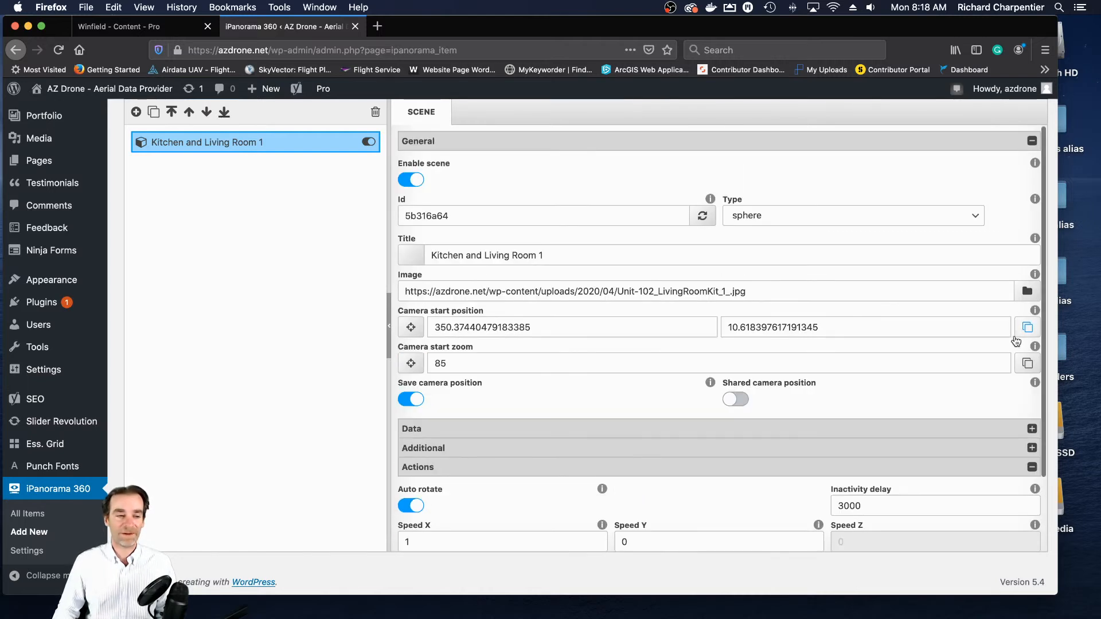
scroll(900, 301, up, 10)
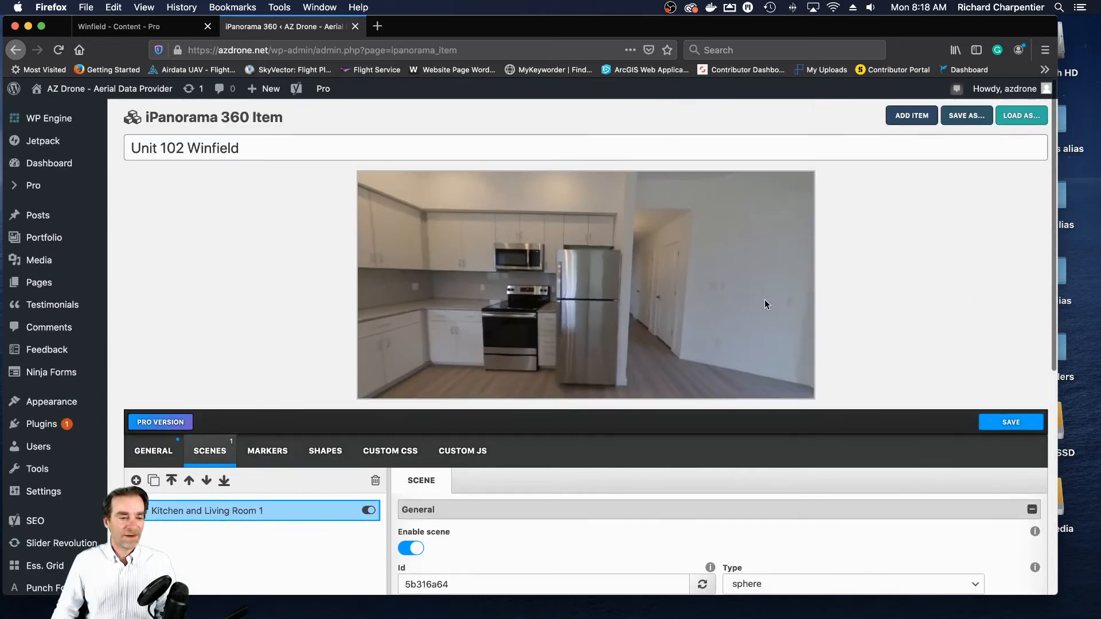
scroll(887, 310, down, 1)
scroll(887, 310, up, 1)
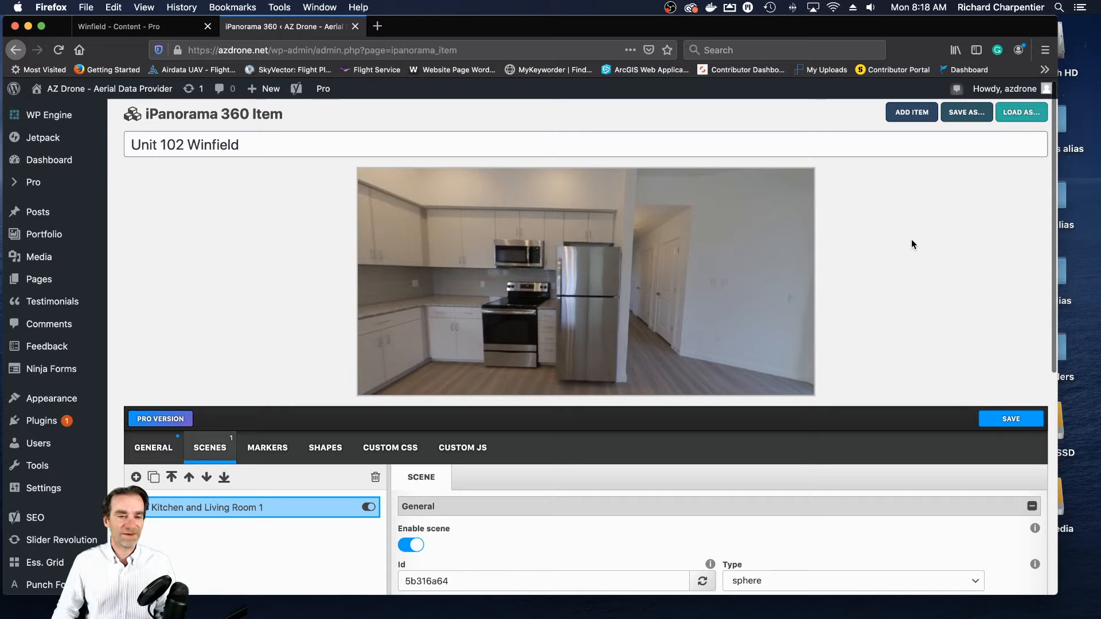
click(968, 114)
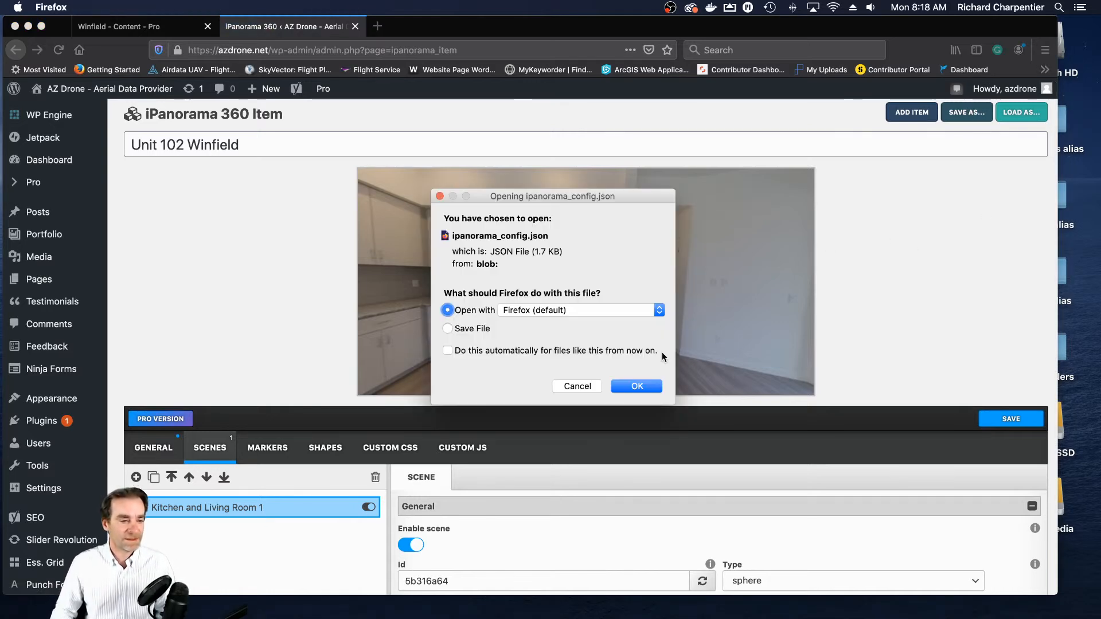
click(588, 388)
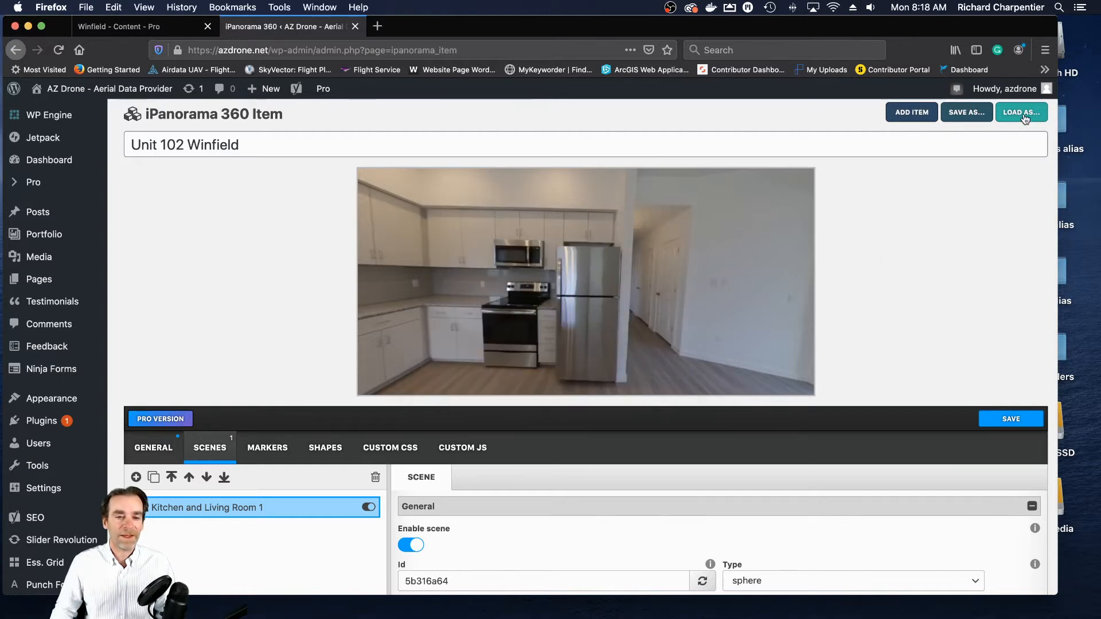
- Save the Unit 102 Winfield tour item
scroll(1009, 249, down, 3)
click(1011, 254)
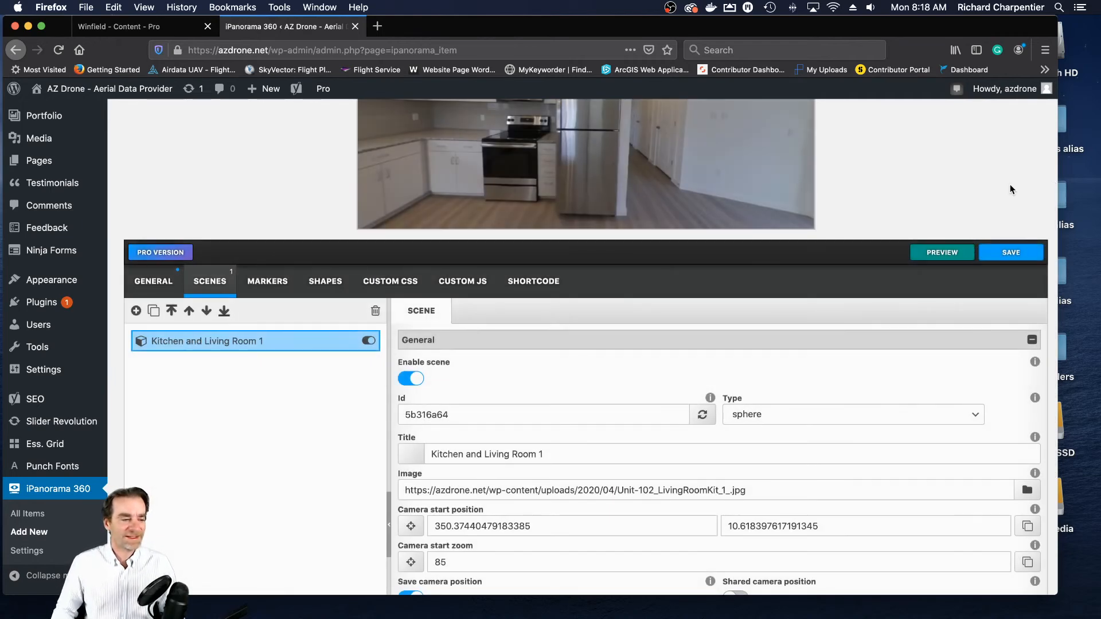
scroll(1010, 189, up, 4)
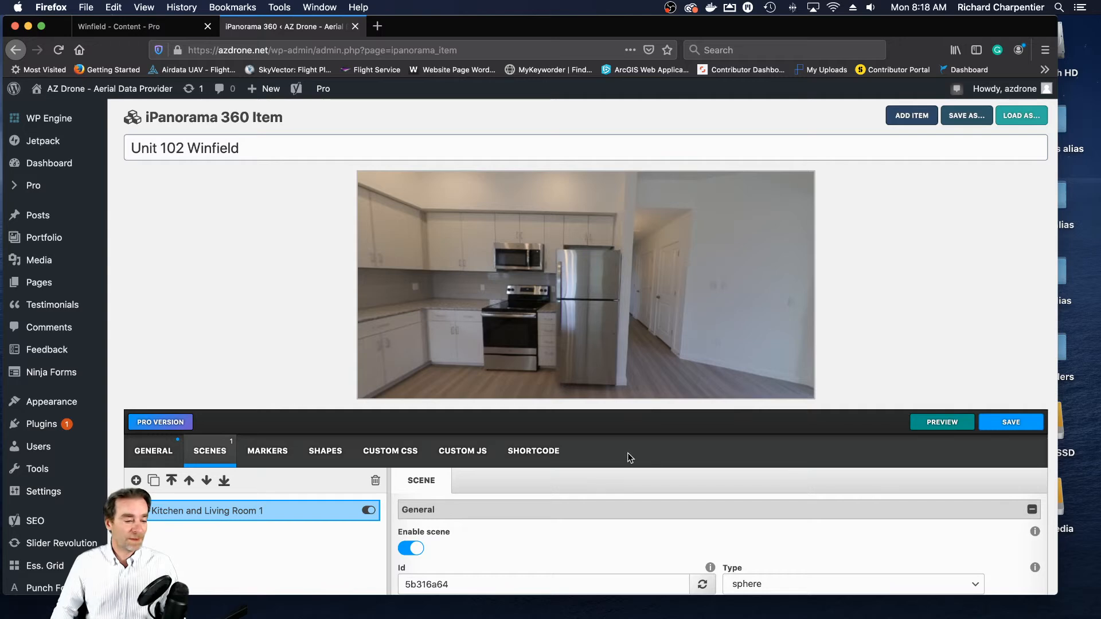
- Display the tour's shortcodes and copy the standard shortcode [ipano id="12"]
scroll(732, 457, down, 1)
scroll(731, 457, down, 5)
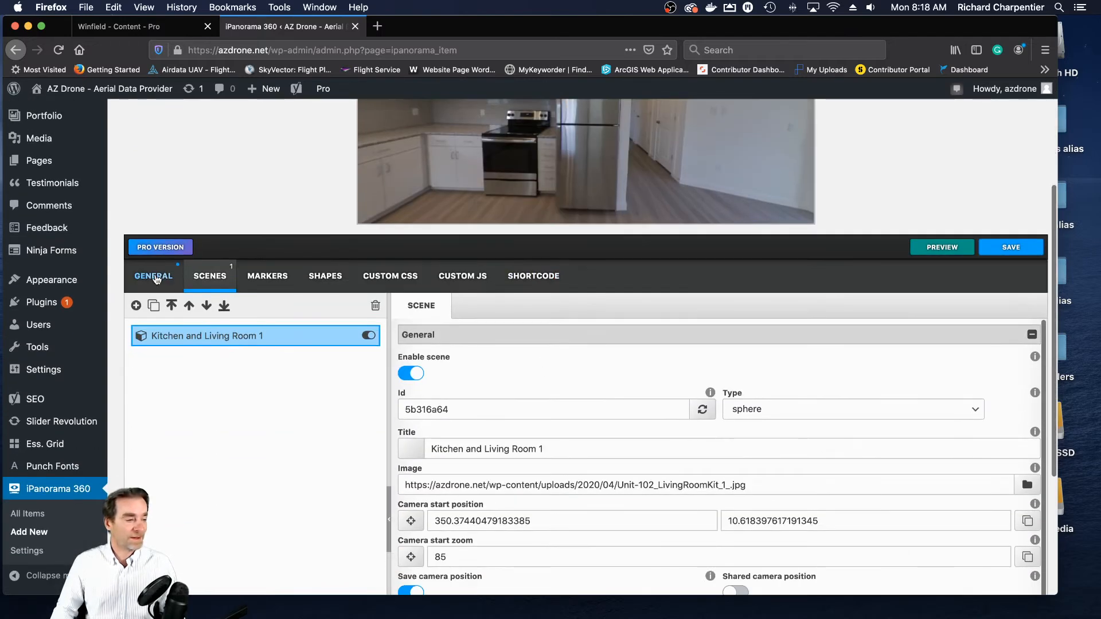
click(550, 282)
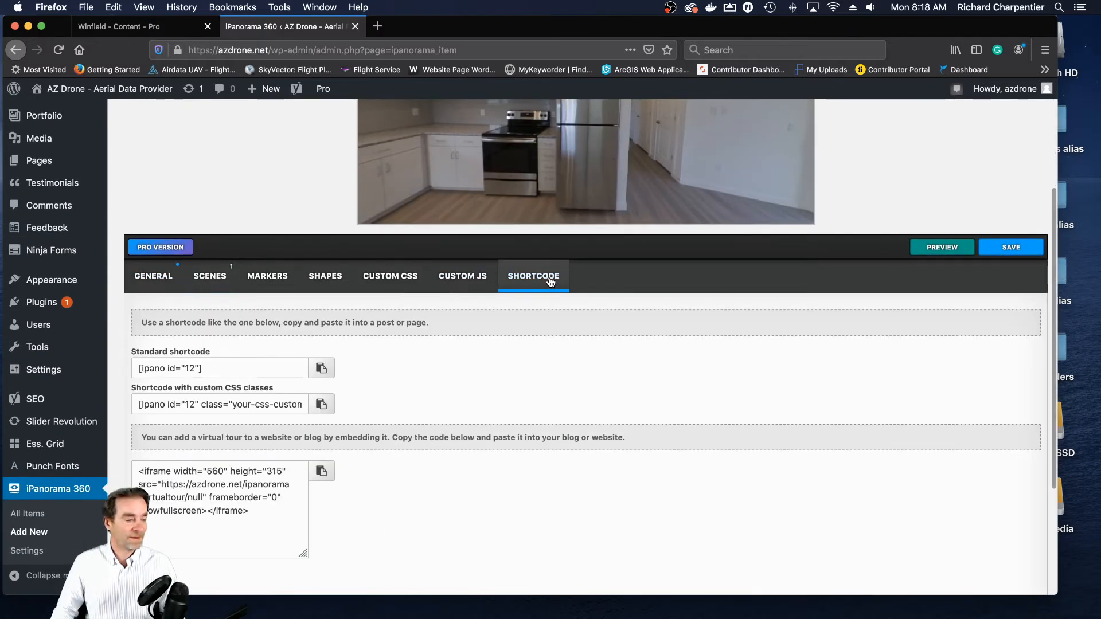
click(236, 372)
mouse_move(83, 370)
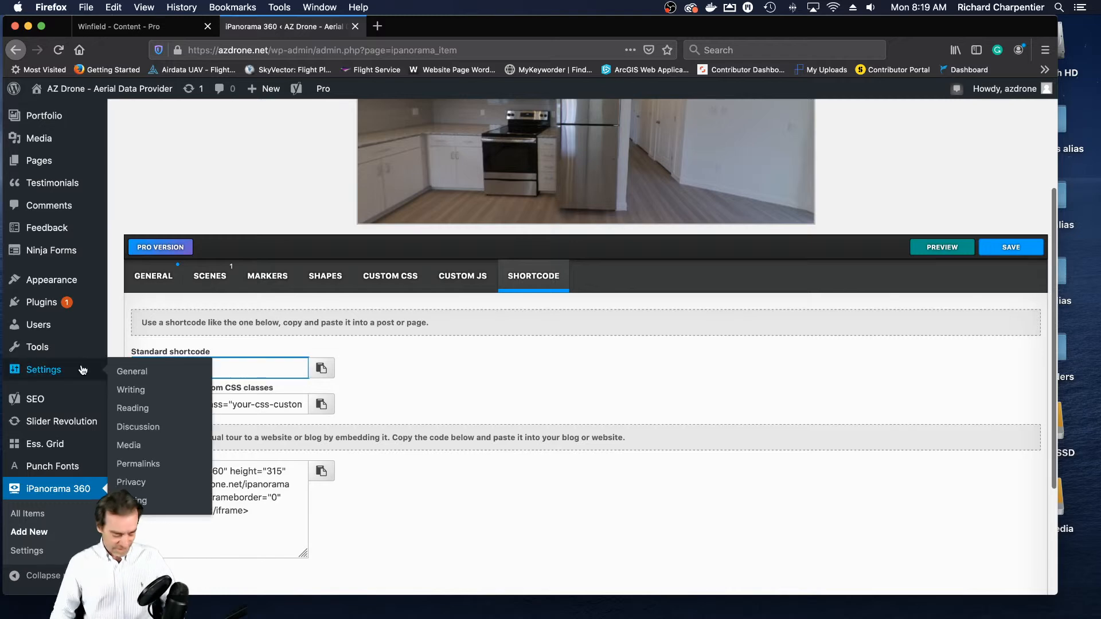
click(598, 384)
click(321, 369)
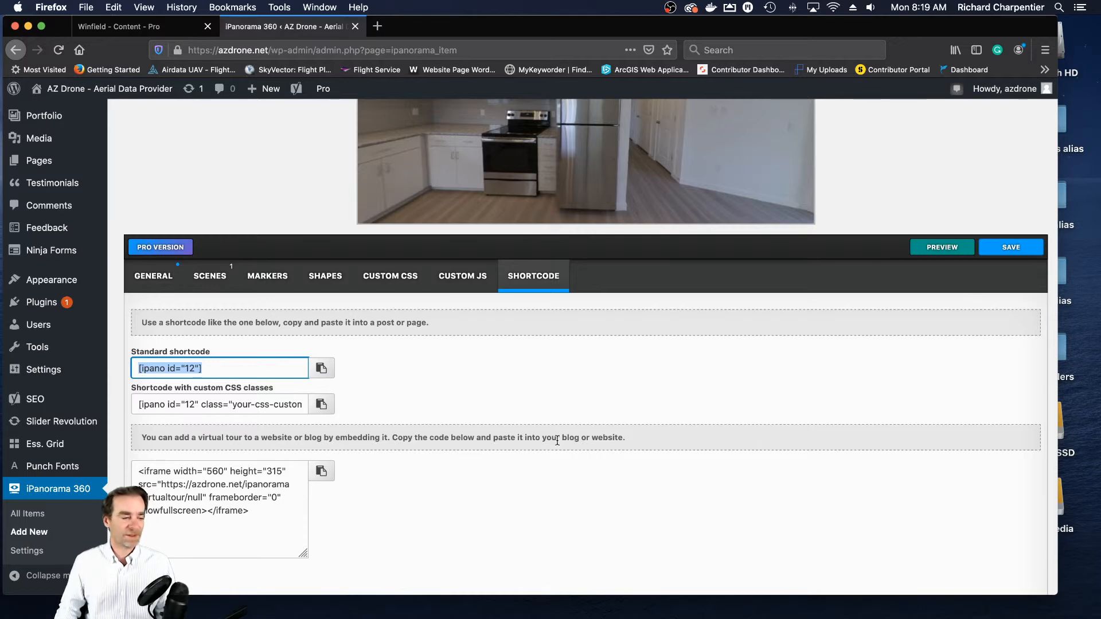
drag(230, 369, 83, 358)
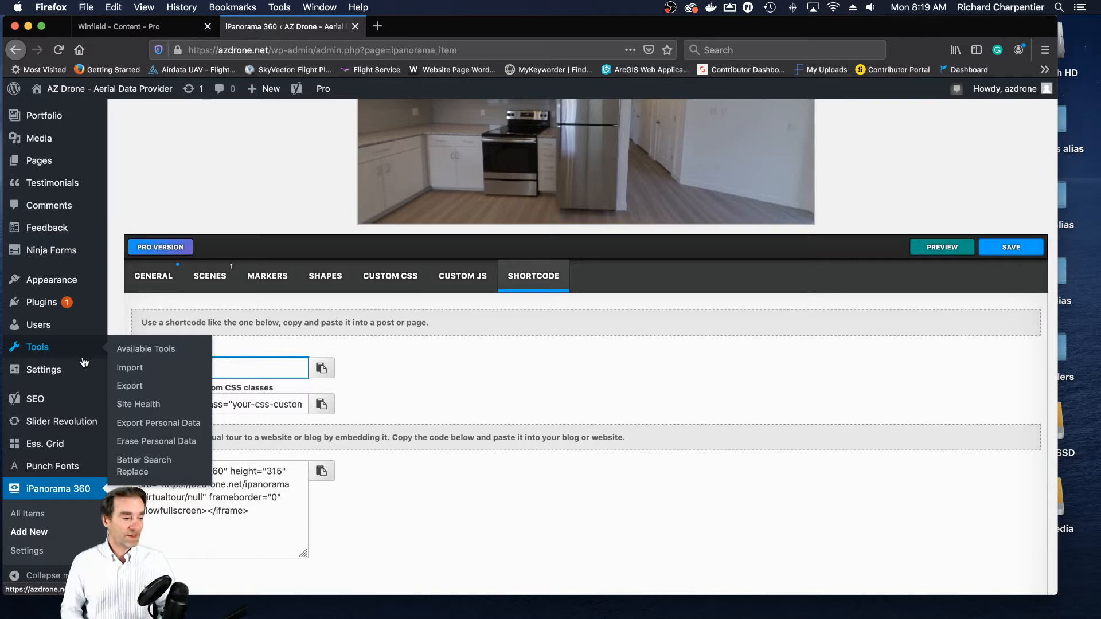
click(489, 393)
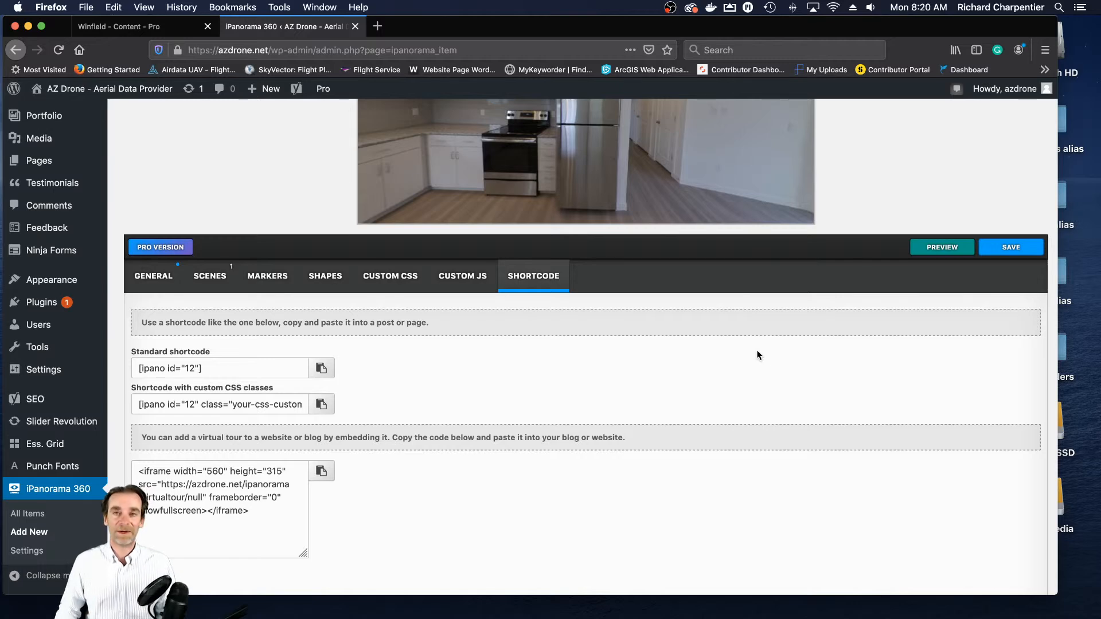
- Switch to the Winfield page editor and set the row below the Unit 112 section to two equal columns
scroll(771, 370, up, 1)
scroll(776, 370, up, 3)
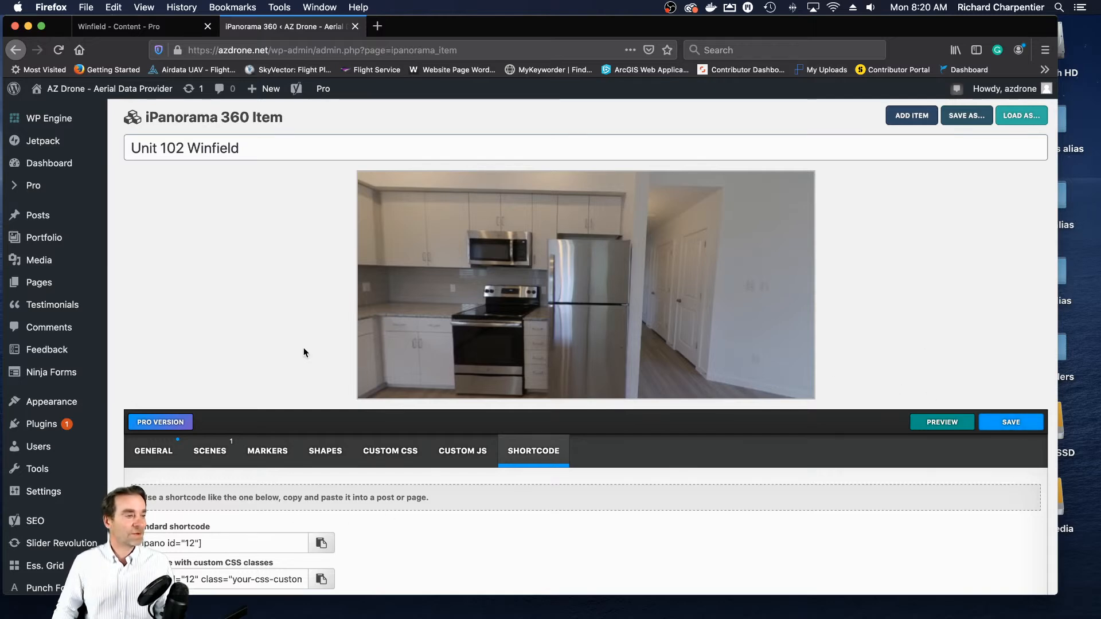
click(139, 33)
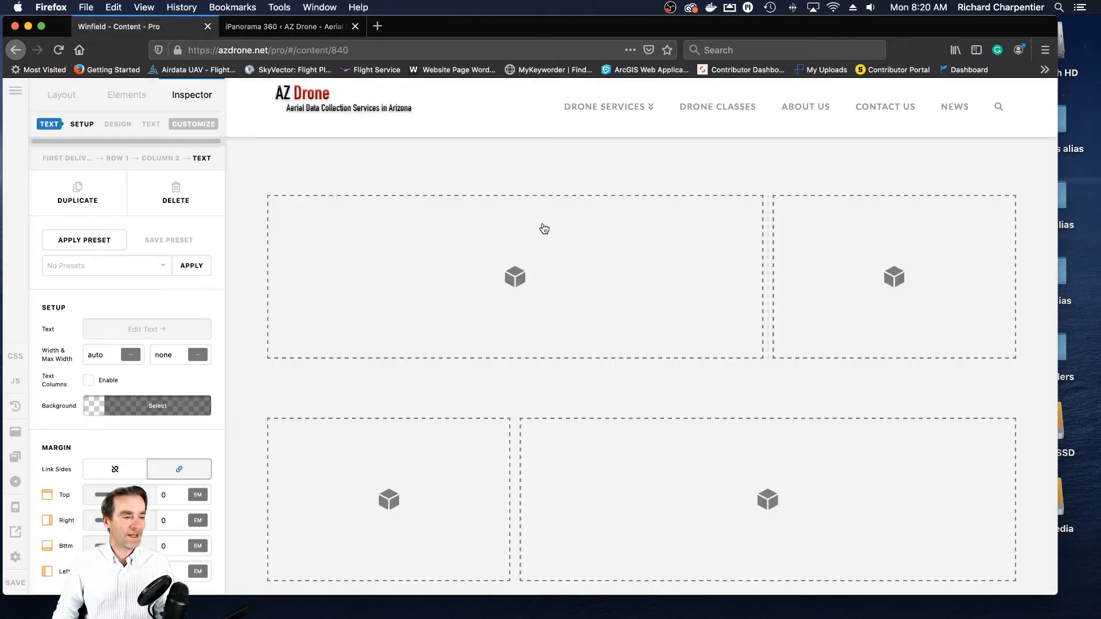
scroll(545, 235, down, 6)
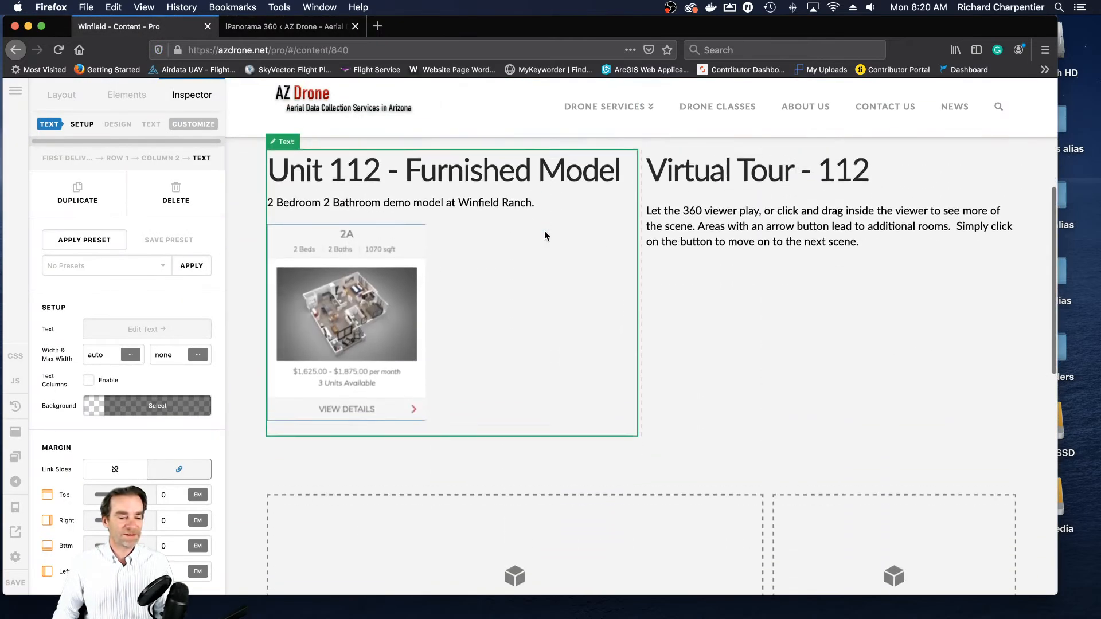
scroll(546, 236, down, 1)
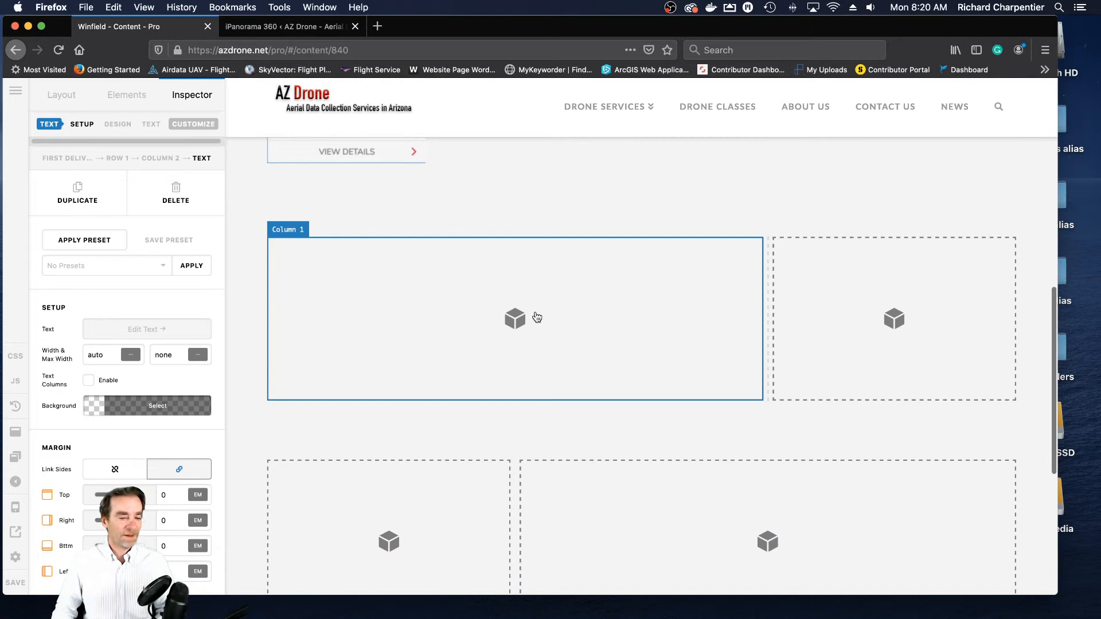
click(347, 294)
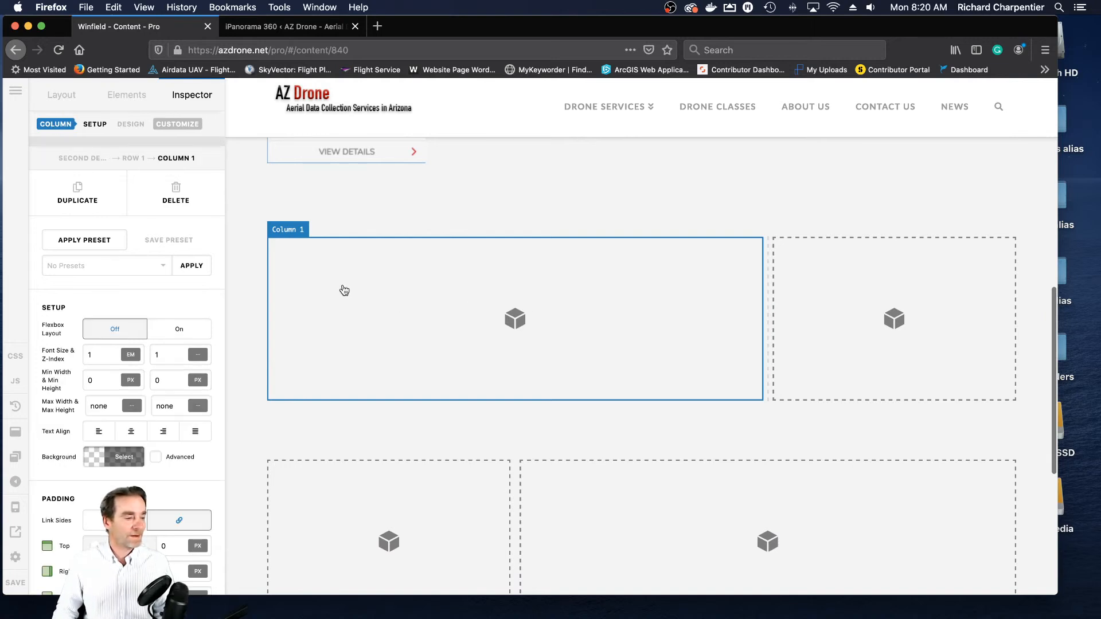
click(263, 242)
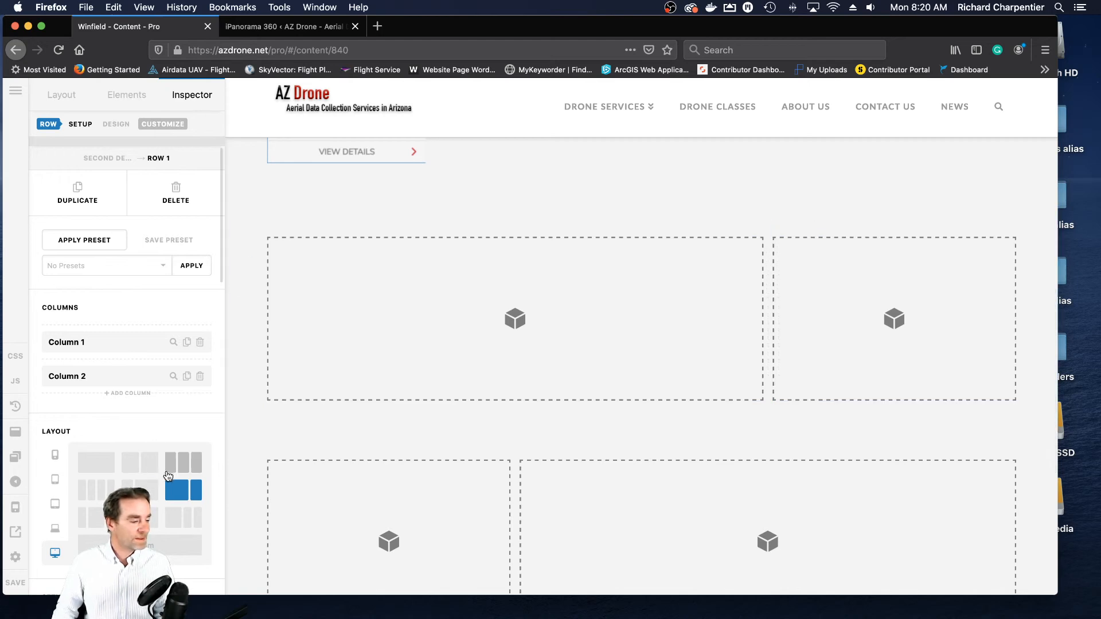
click(137, 469)
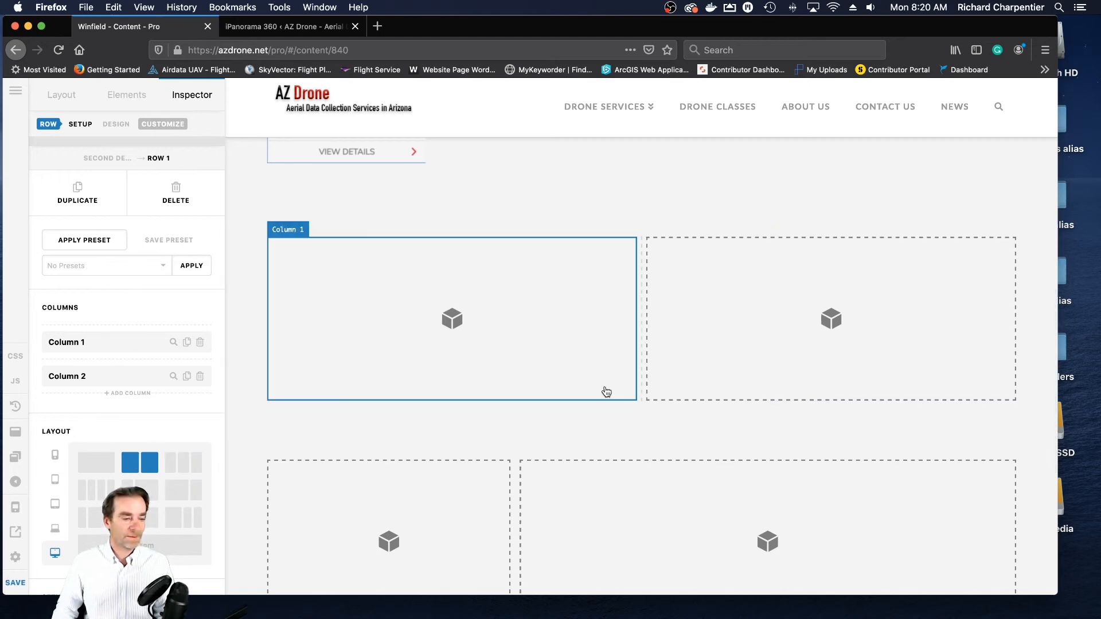
- Find the Text element and add it to the first column of the empty row
click(453, 324)
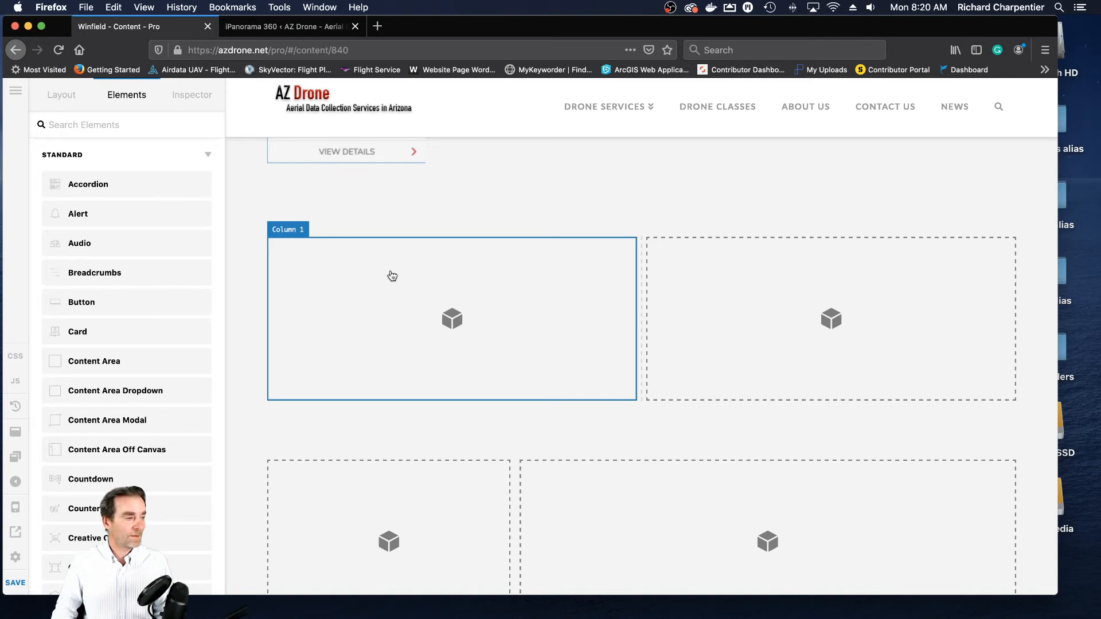
text(text)
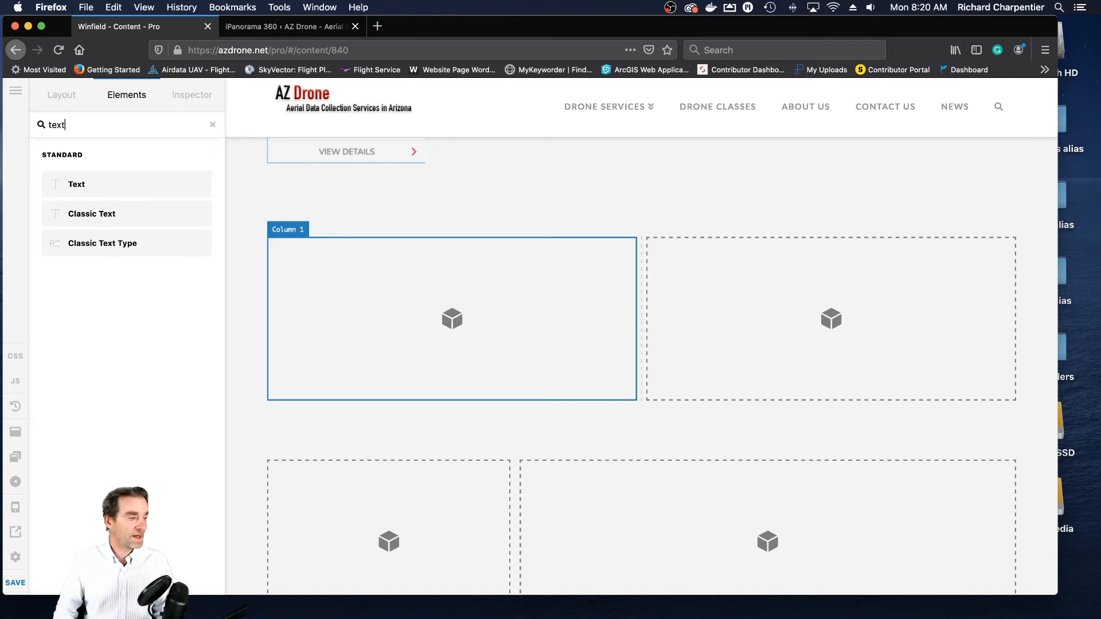
drag(99, 188, 445, 334)
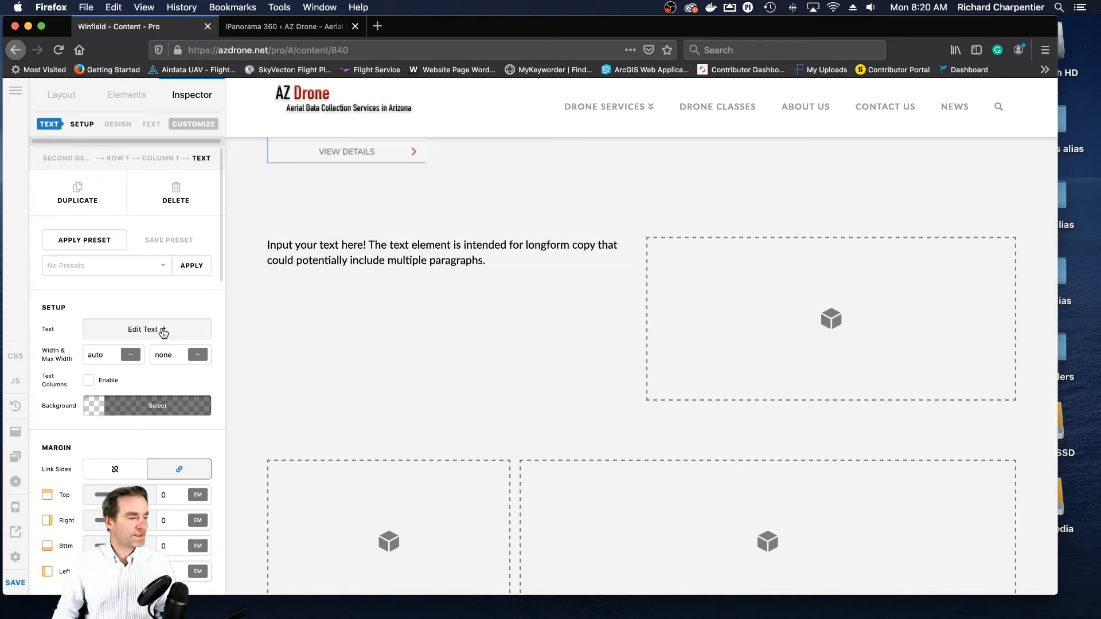
- Replace the placeholder text with "Unit 102" as a Heading 2 and paste the shortcode [ipano id="12"] below it
click(154, 330)
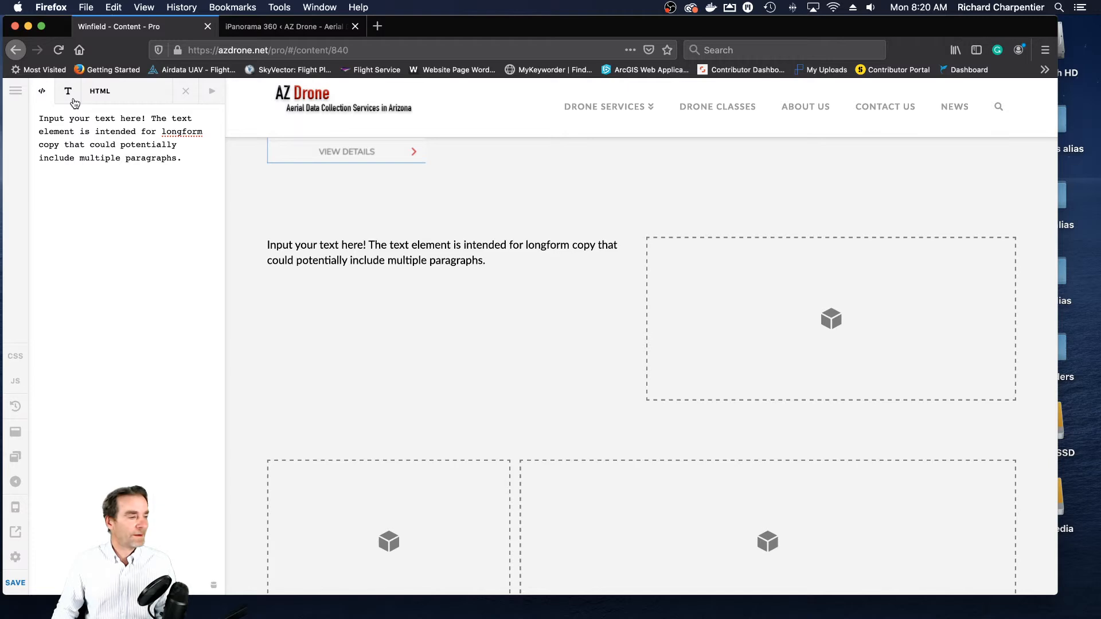
click(68, 93)
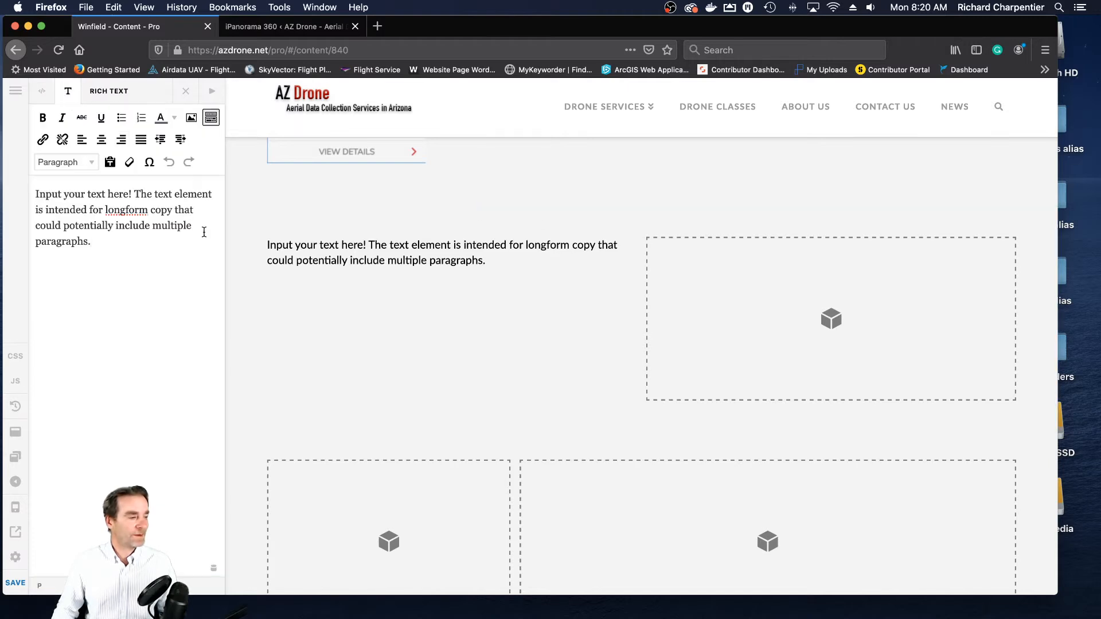
drag(127, 248, 26, 188)
text(U)
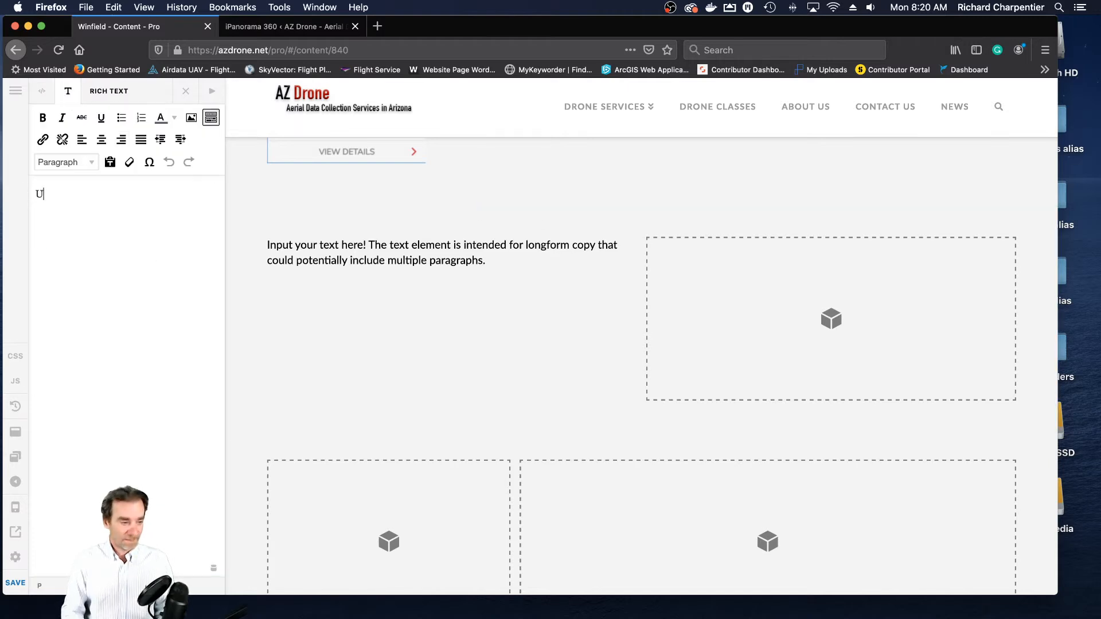
text(nit 102)
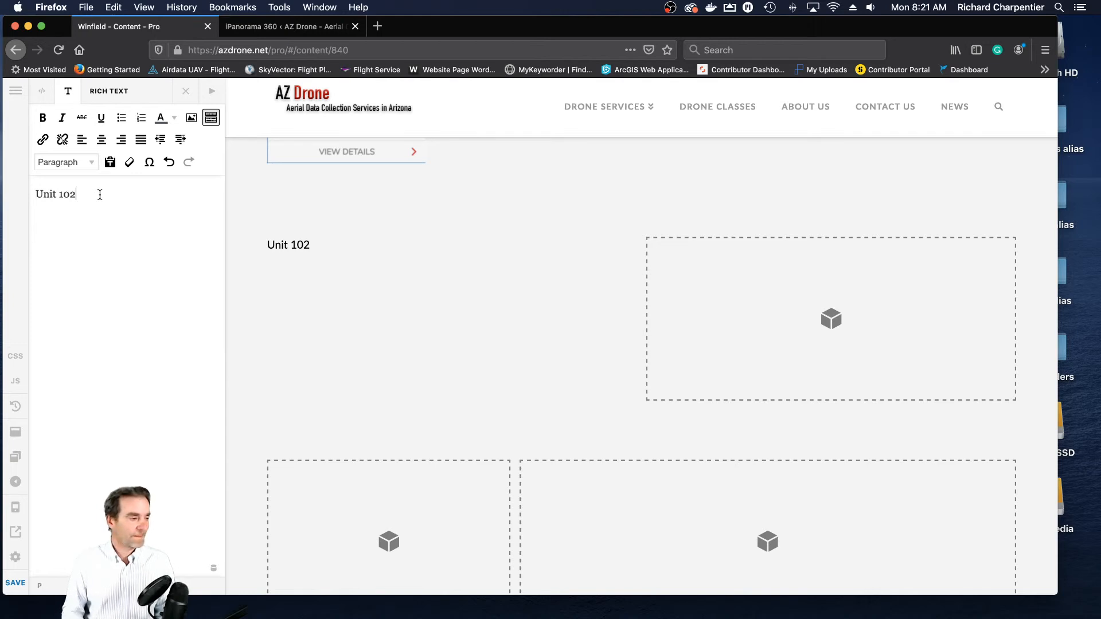
click(90, 163)
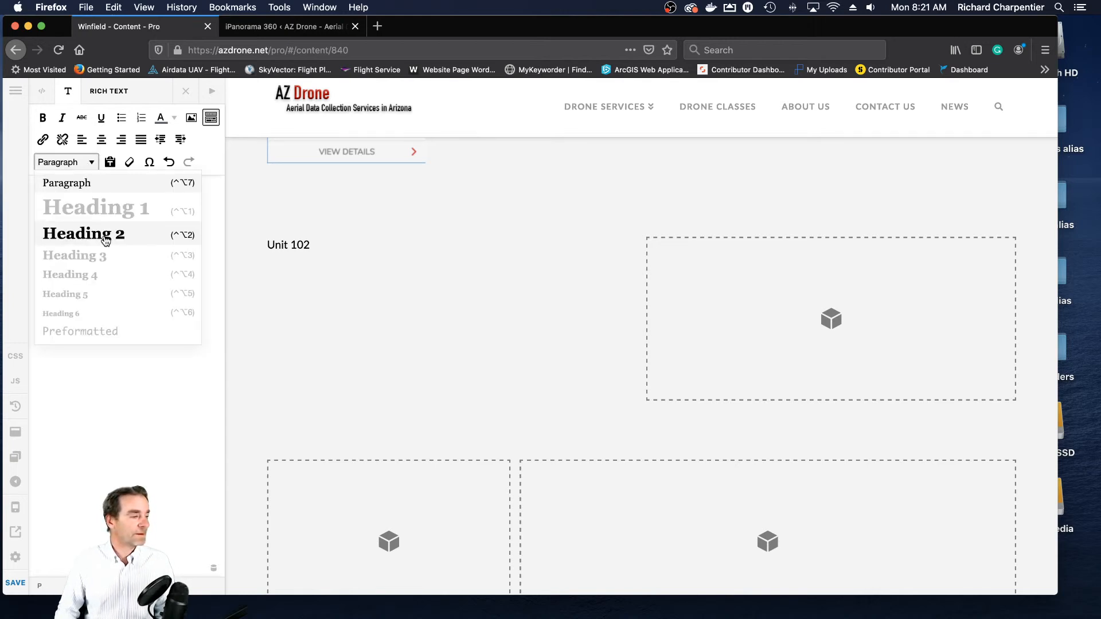
click(63, 236)
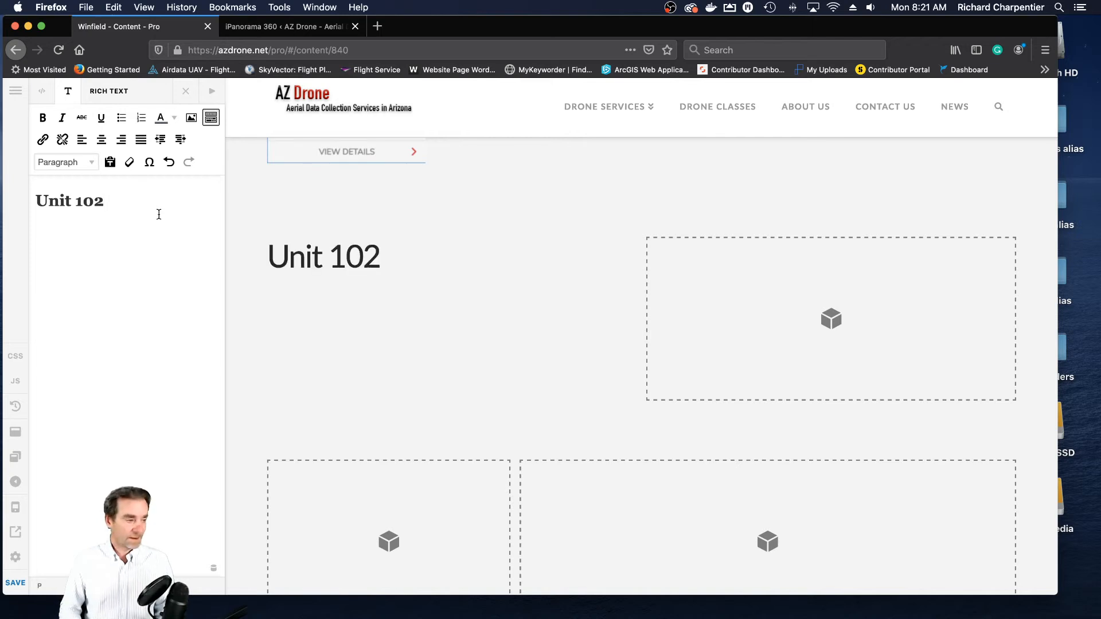
key(super+v)
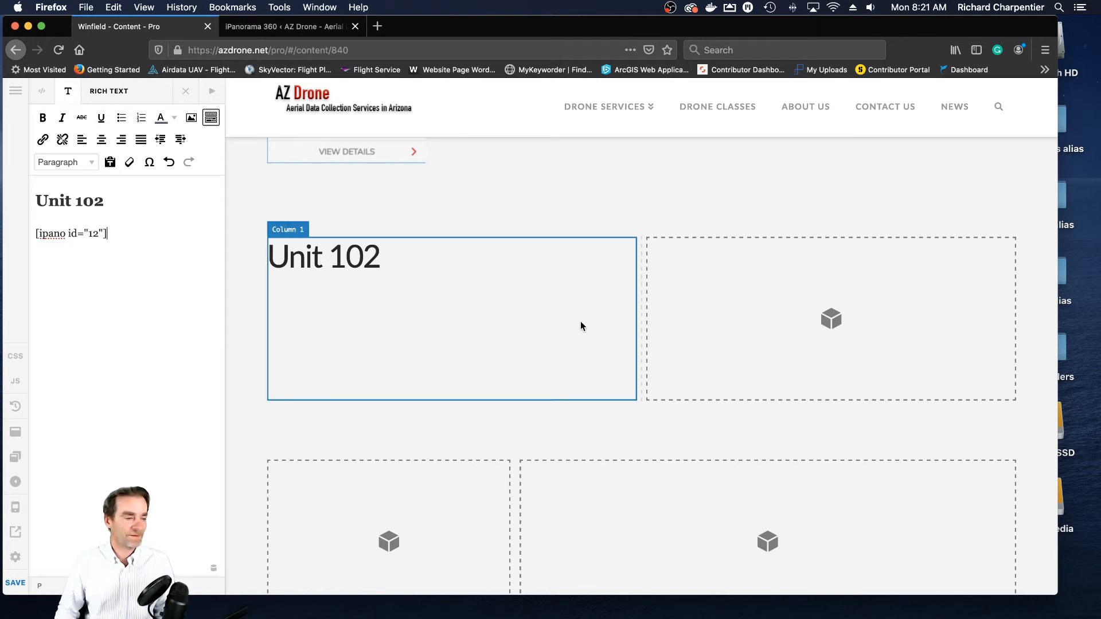
- Review the Winfield page layout around the Unit 102 section and save the page
scroll(885, 336, up, 10)
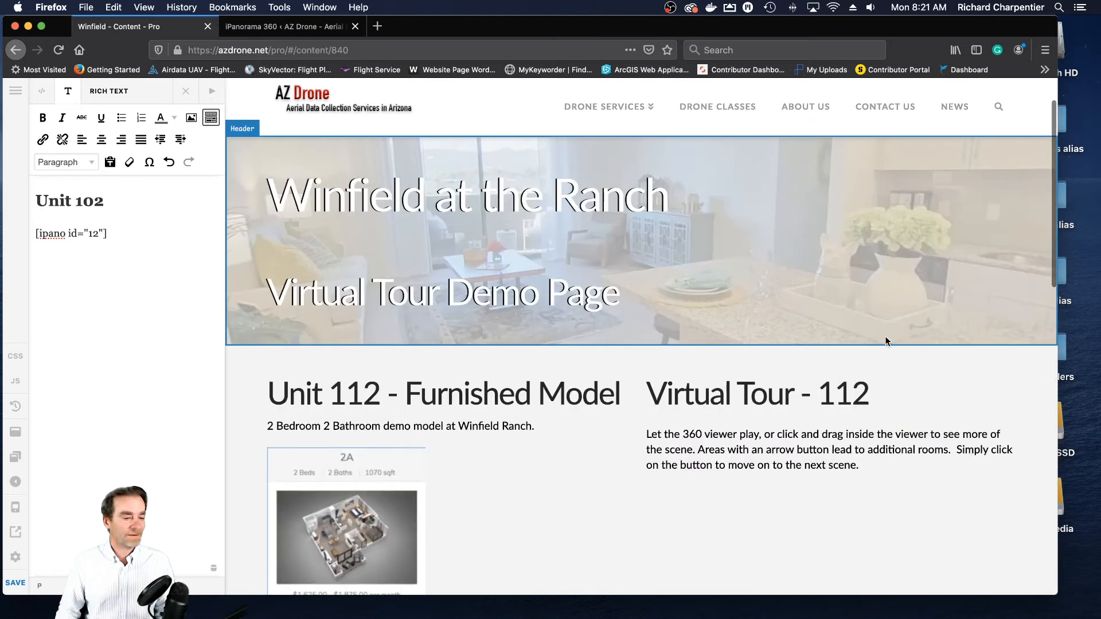
scroll(886, 341, down, 6)
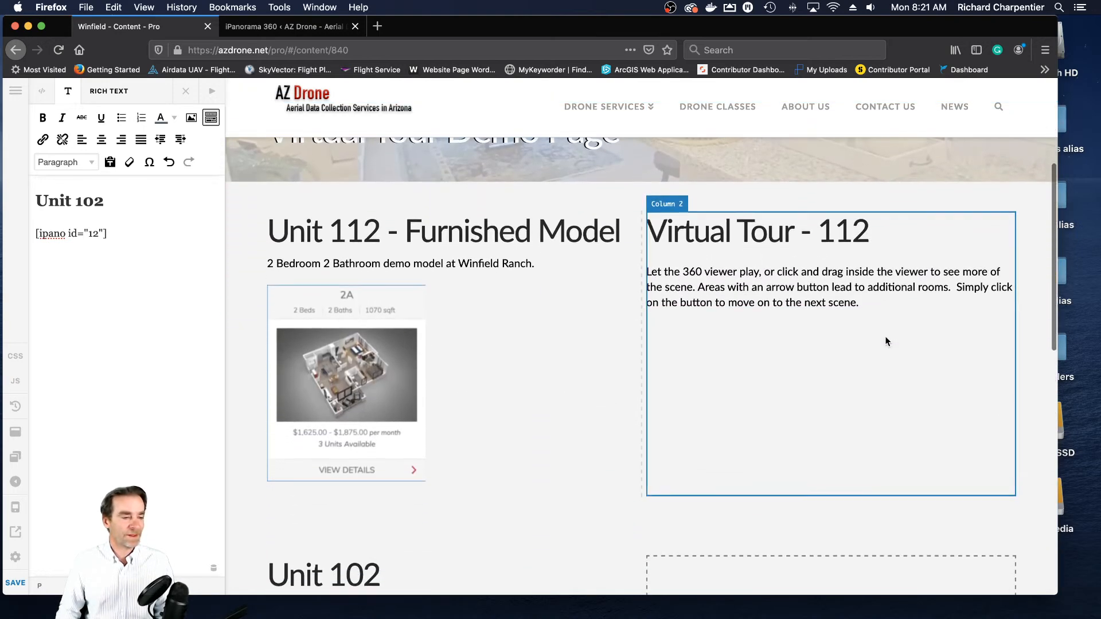
scroll(886, 340, down, 5)
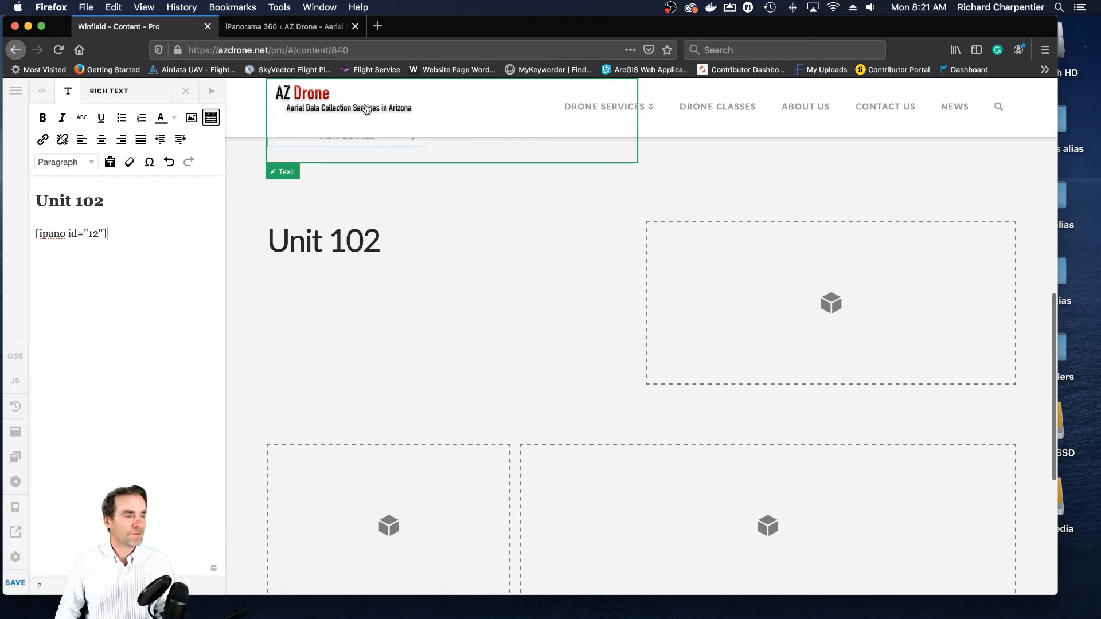
click(292, 29)
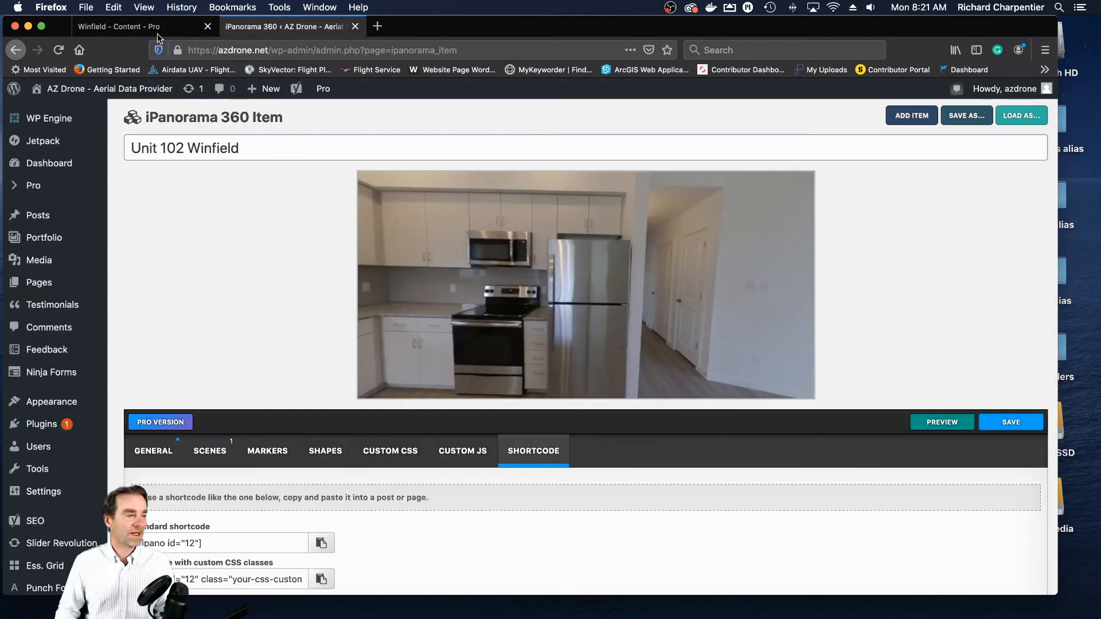
click(138, 26)
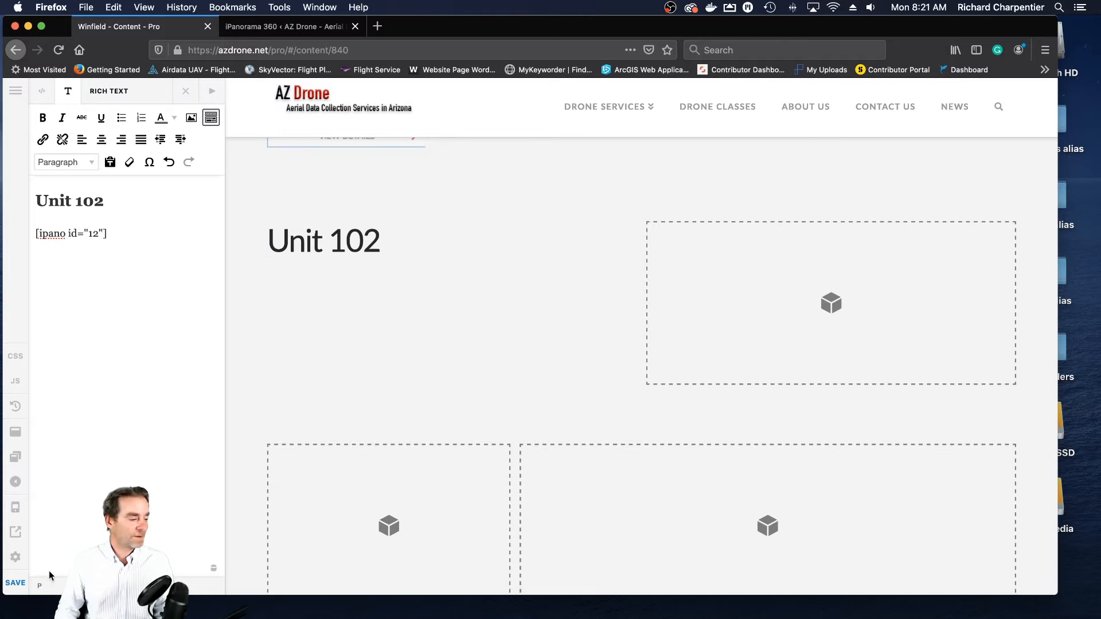
click(20, 588)
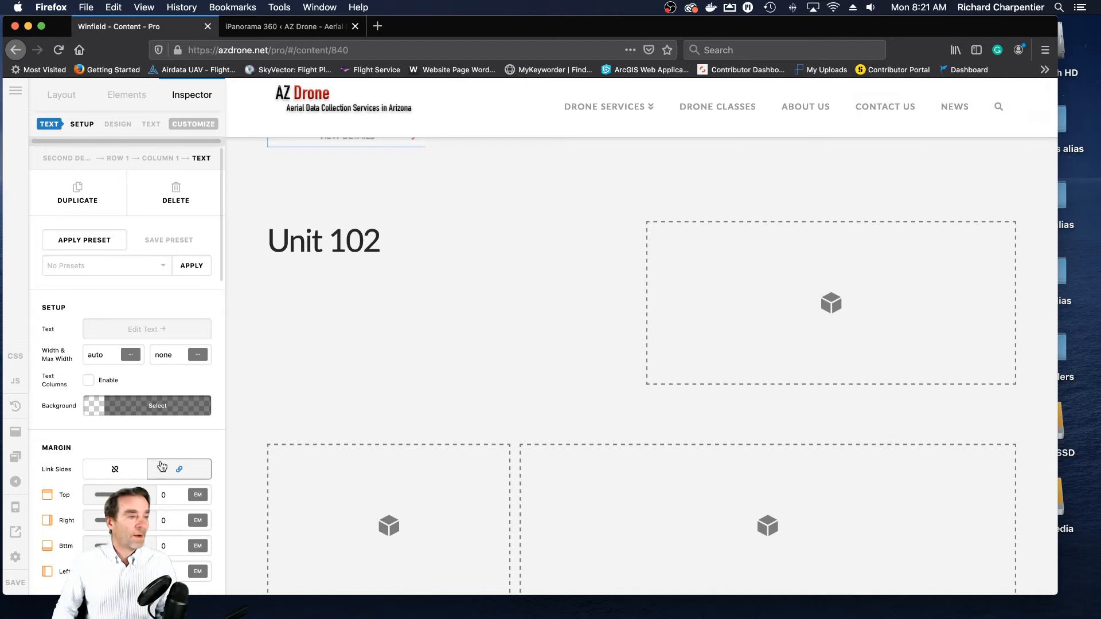
- Open the live Winfield page, look around the kitchen panorama under Unit 102, and close the page again
click(16, 533)
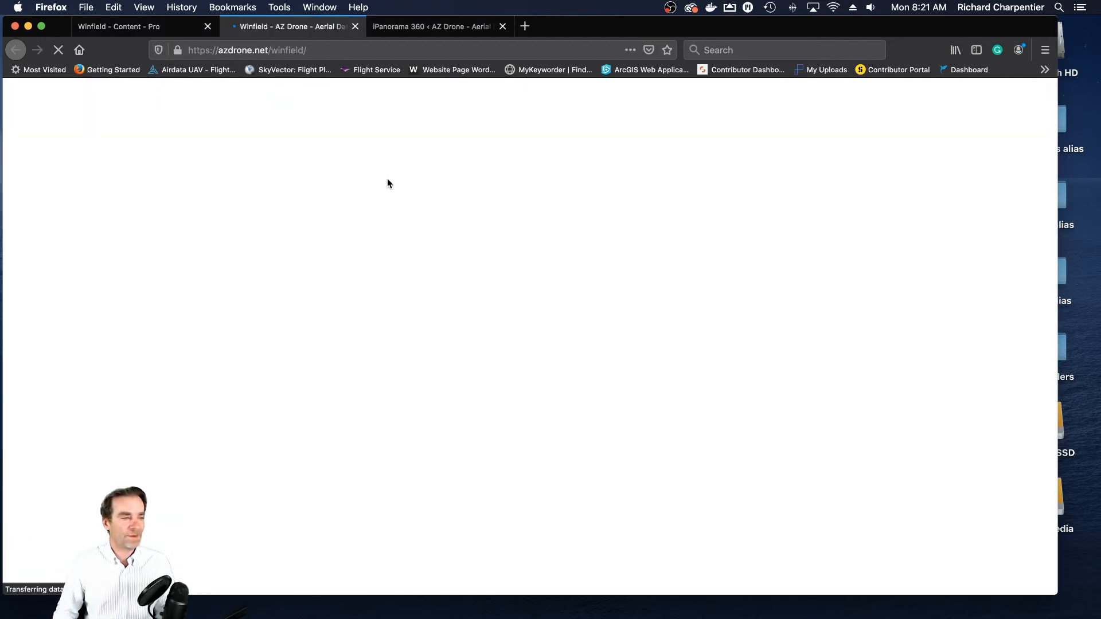
scroll(465, 172, down, 3)
scroll(465, 172, down, 3)
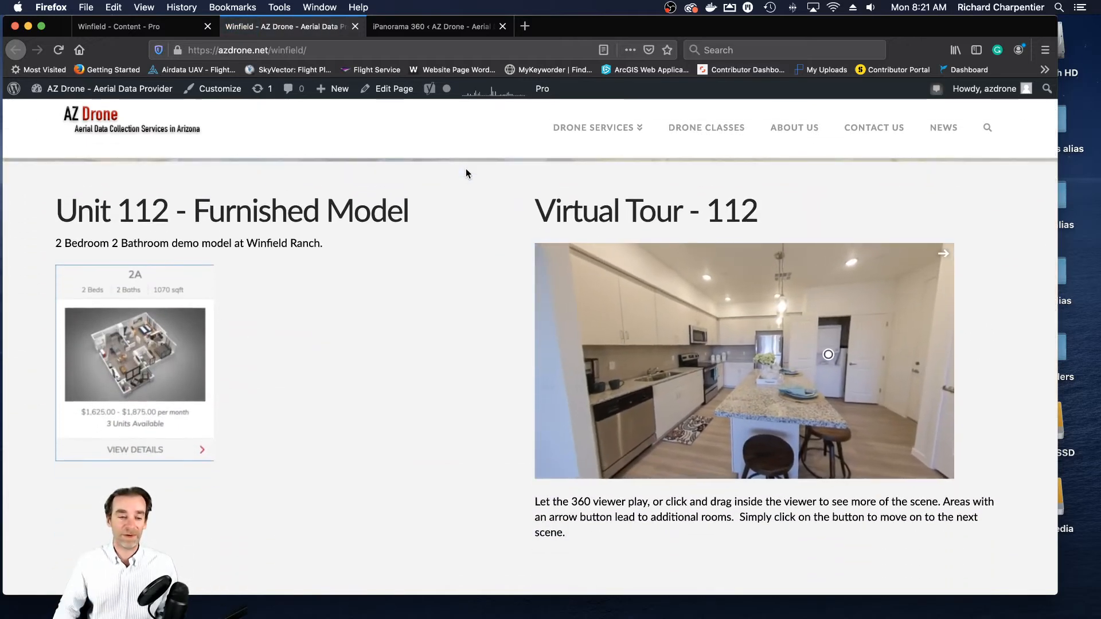
scroll(467, 173, down, 8)
scroll(466, 173, down, 1)
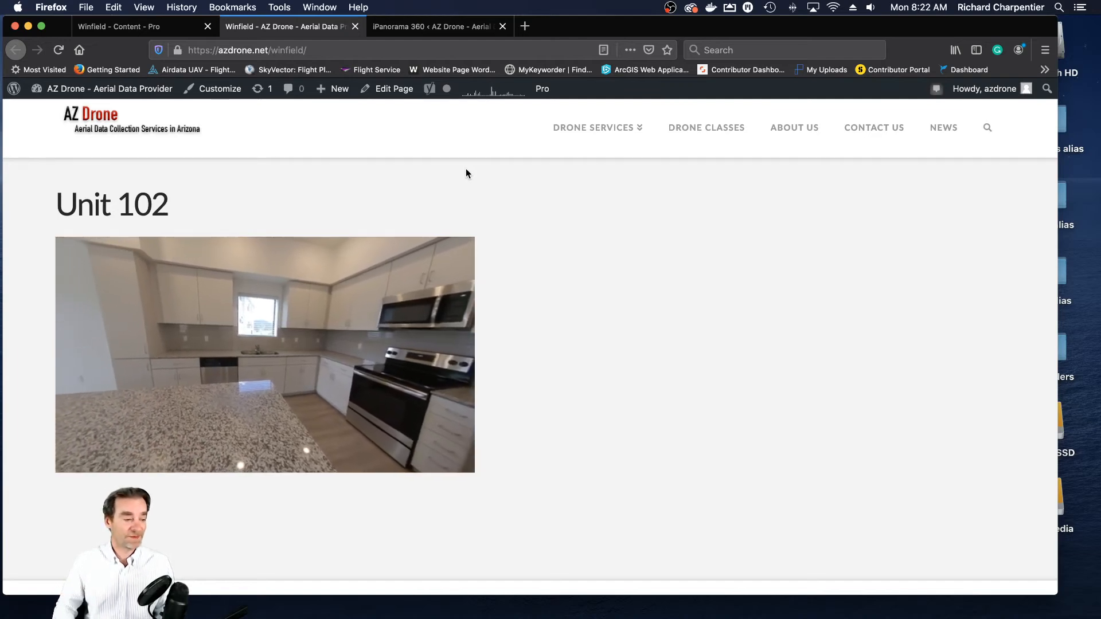
drag(282, 343, 123, 335)
drag(266, 334, 374, 374)
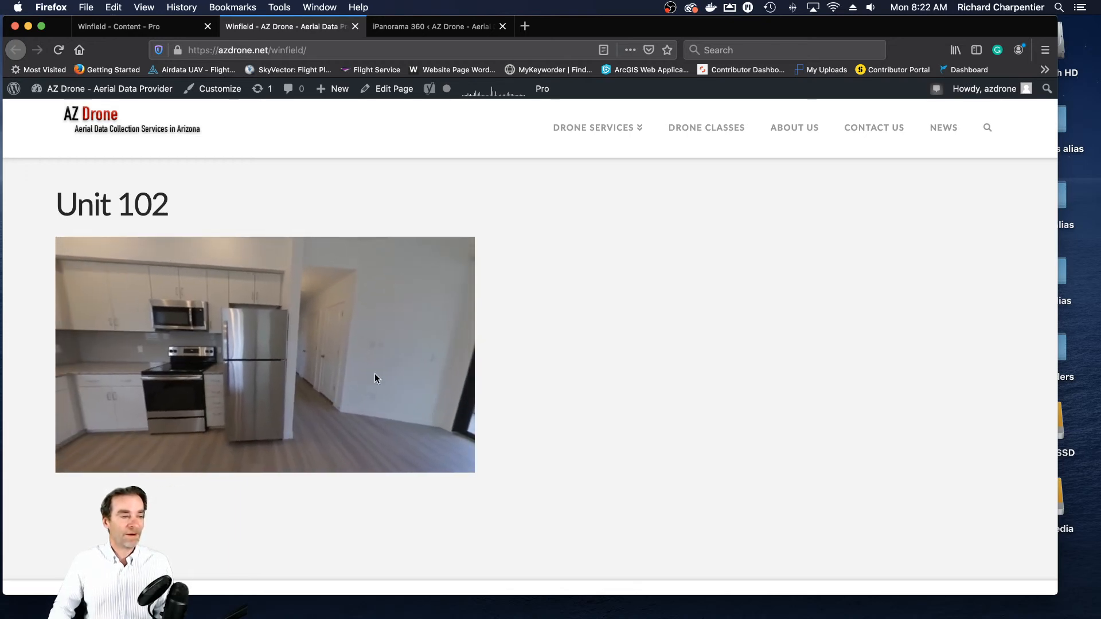
click(355, 26)
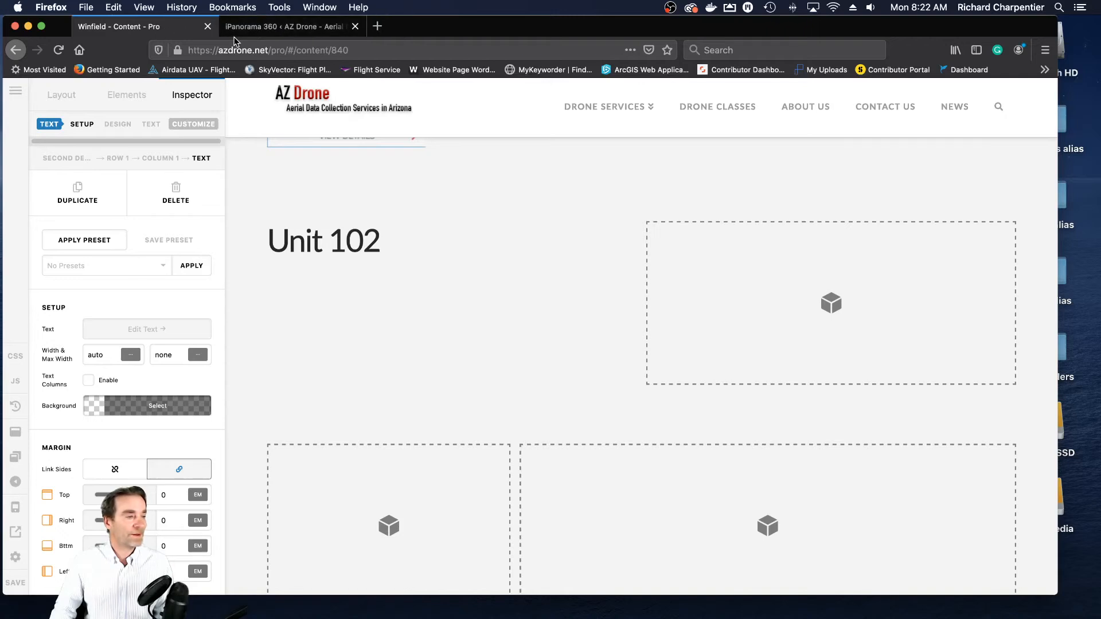
- Return to the Unit 102 Winfield tour, show the Kitchen and Living Room 1 scene settings and collapse the Actions section
click(281, 26)
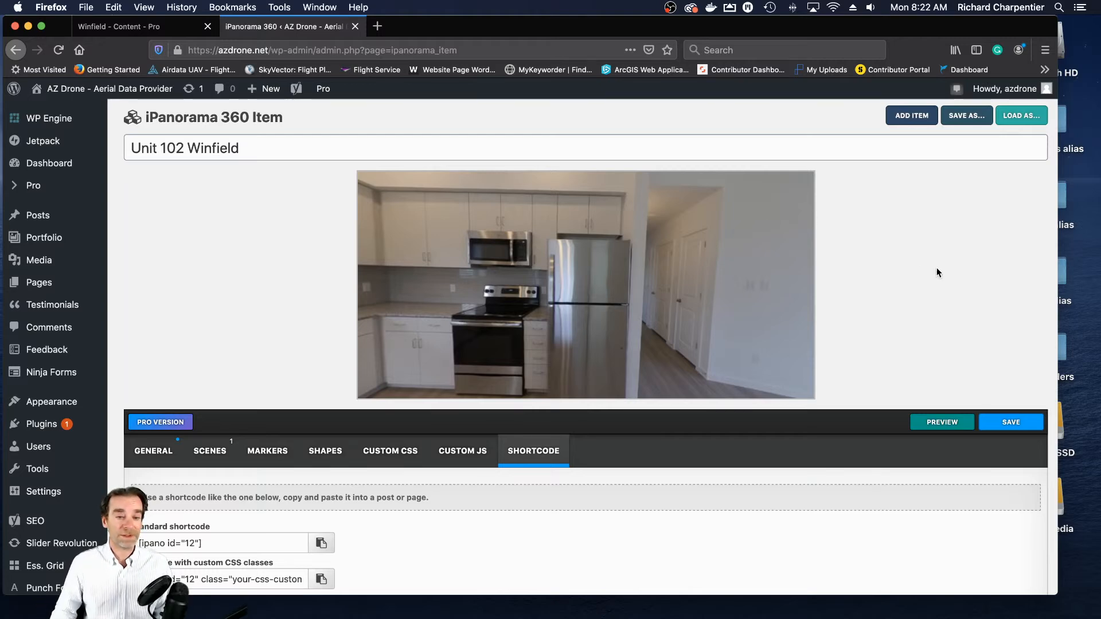
scroll(939, 267, down, 4)
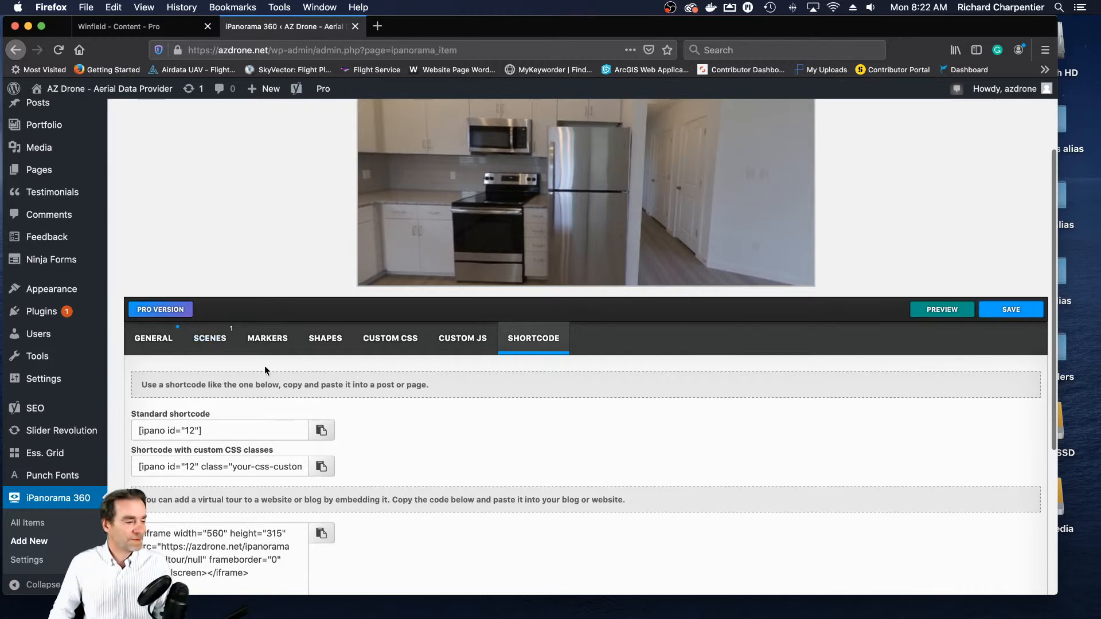
click(210, 338)
scroll(717, 488, down, 3)
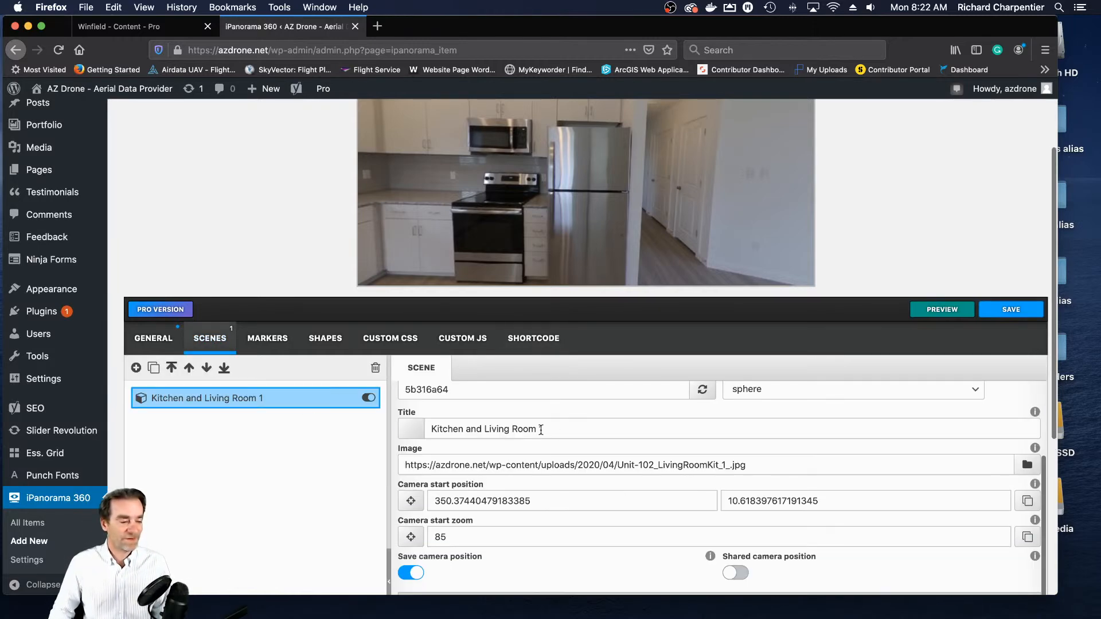
scroll(838, 474, down, 1)
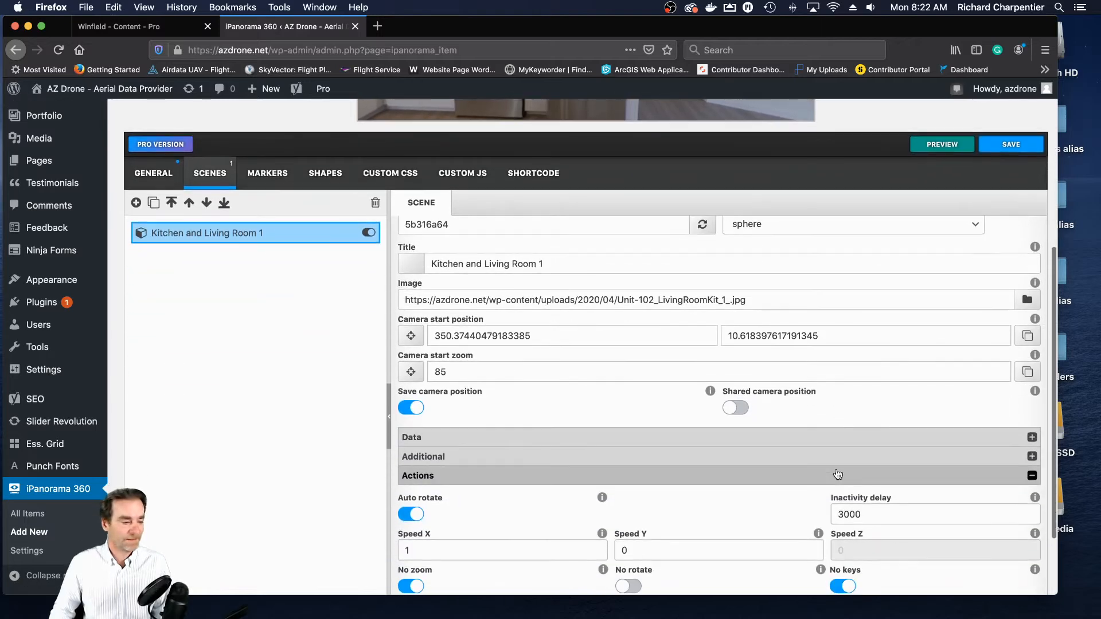
scroll(838, 474, up, 2)
click(585, 522)
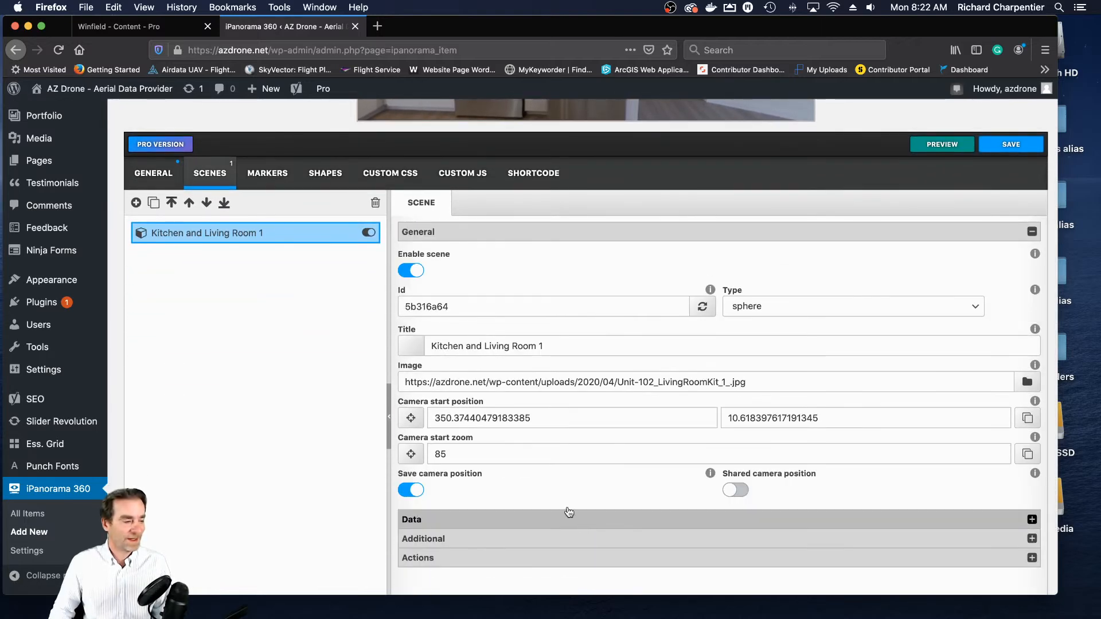
- Add a second scene to the tour and title it "Hallway"
click(136, 203)
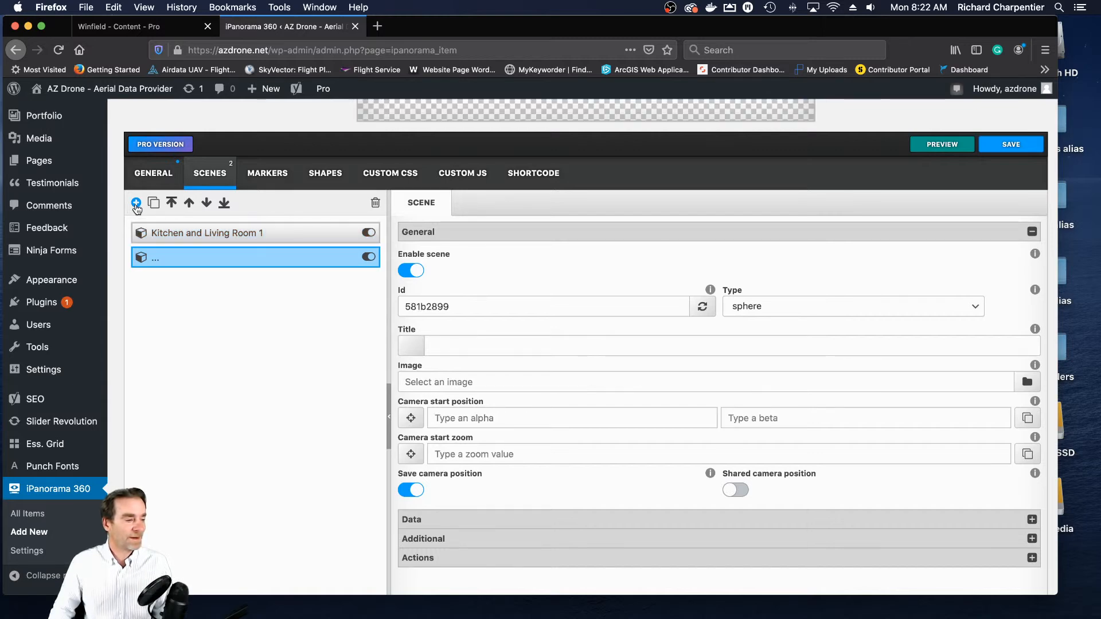
click(290, 266)
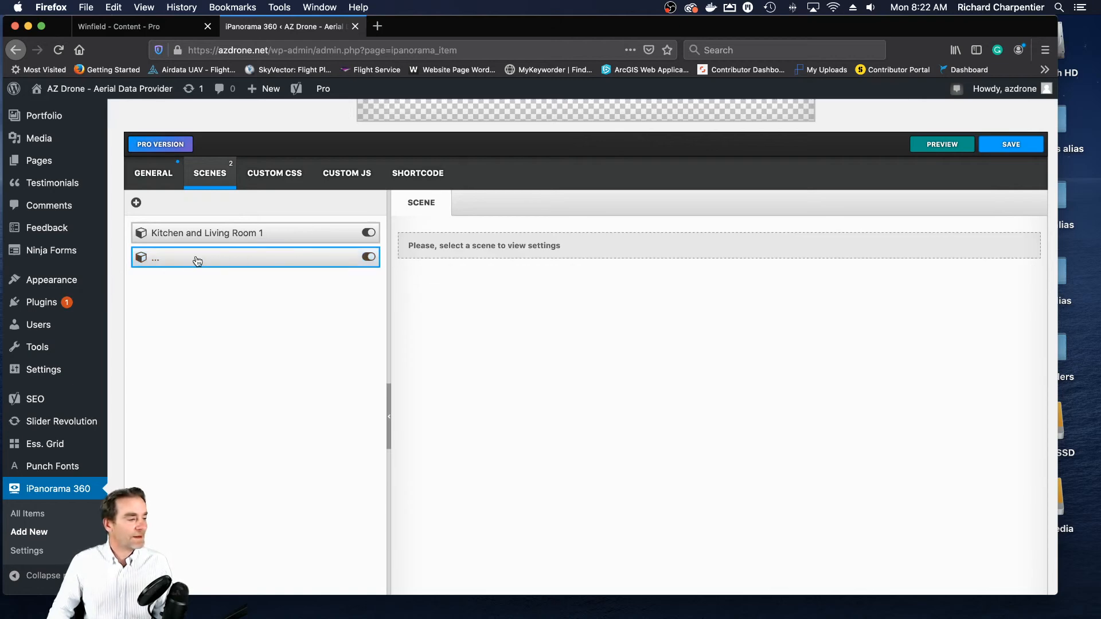
click(250, 234)
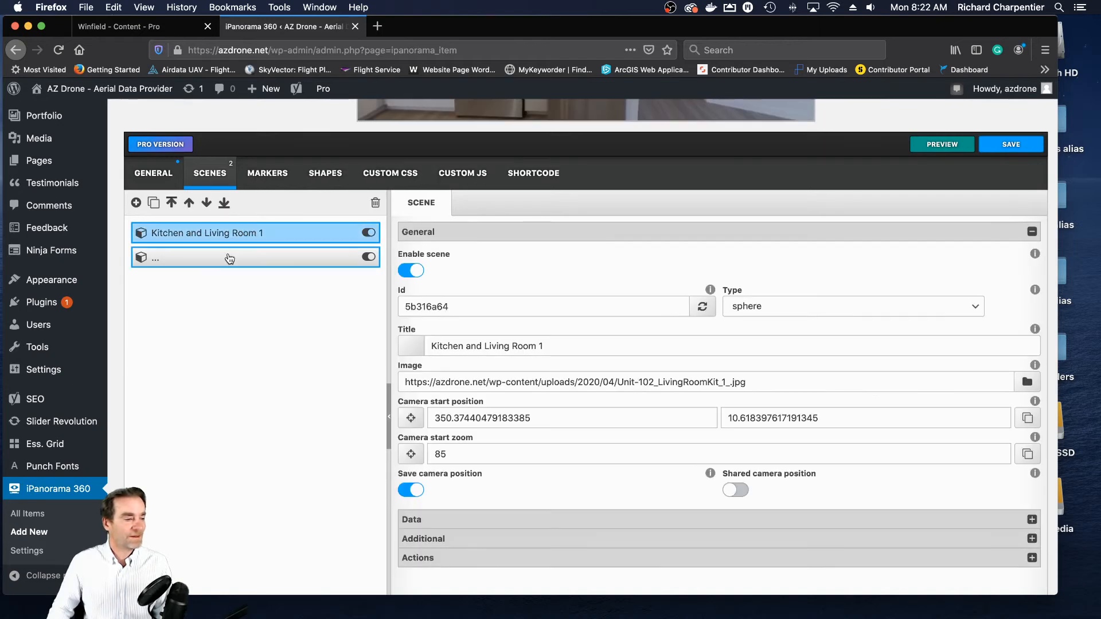
click(216, 259)
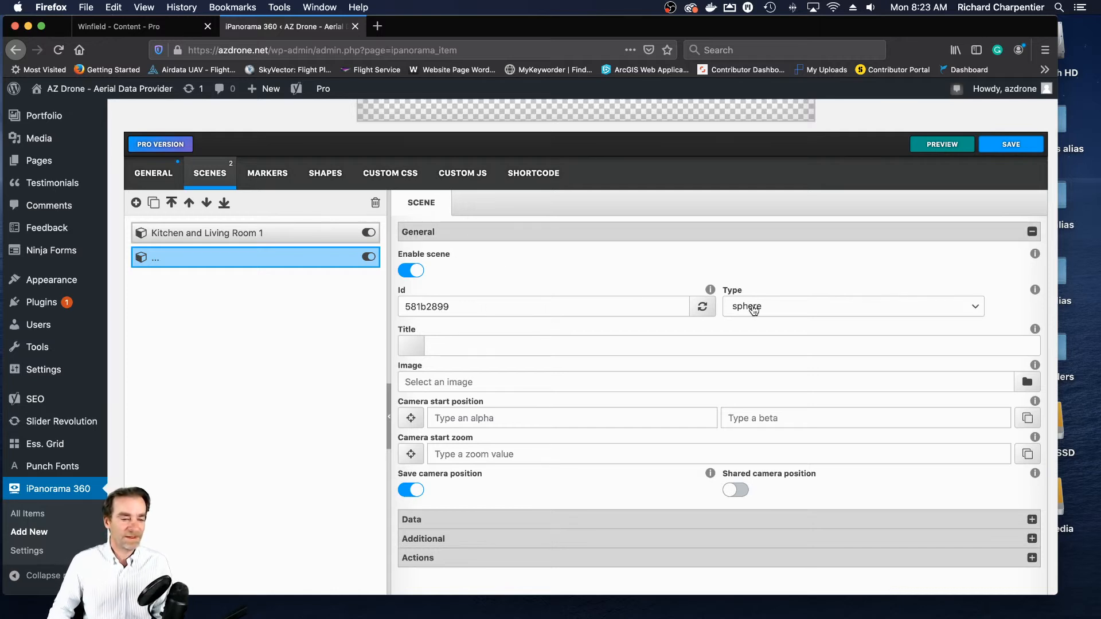
click(530, 345)
text(Hal)
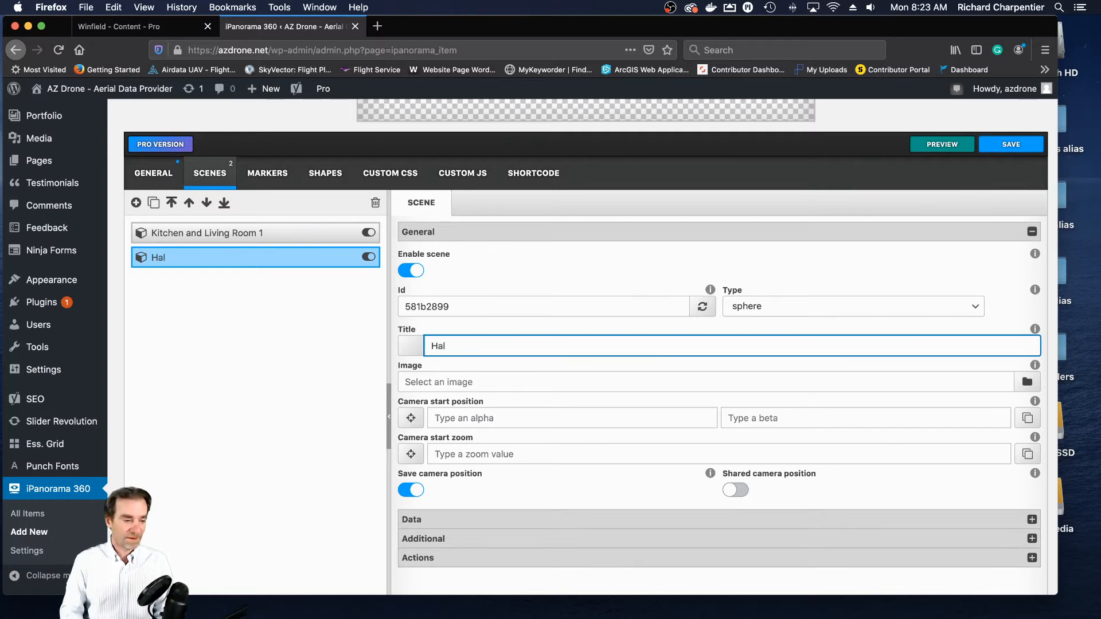
text(lway)
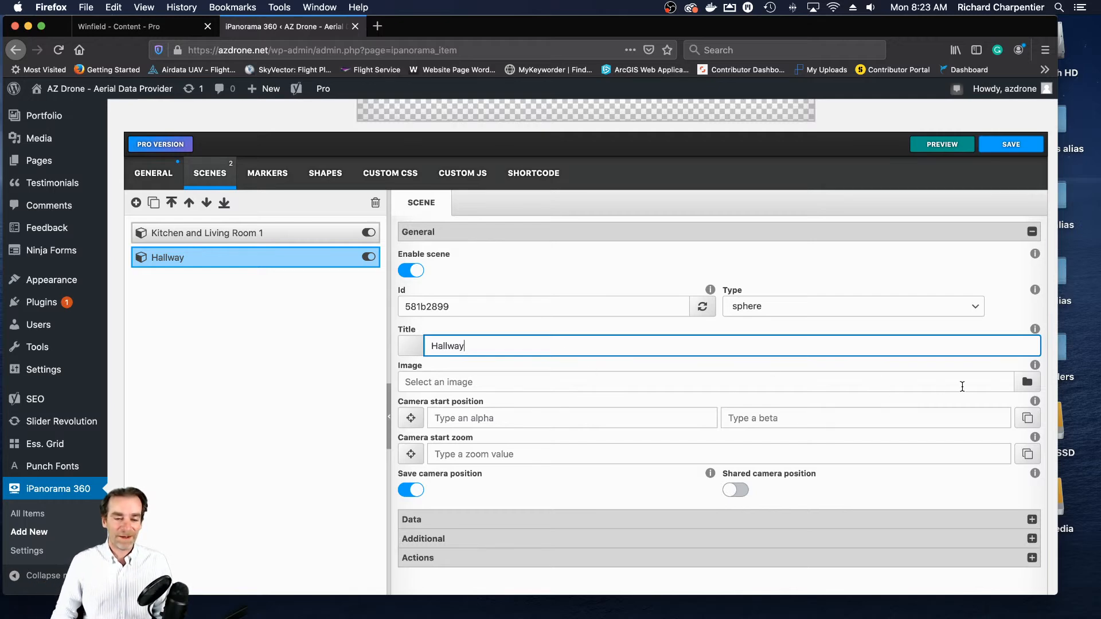
- Upload Unit 102_Hallway.jpg from the 102 folder and assign it as the Hallway scene's image
click(1026, 386)
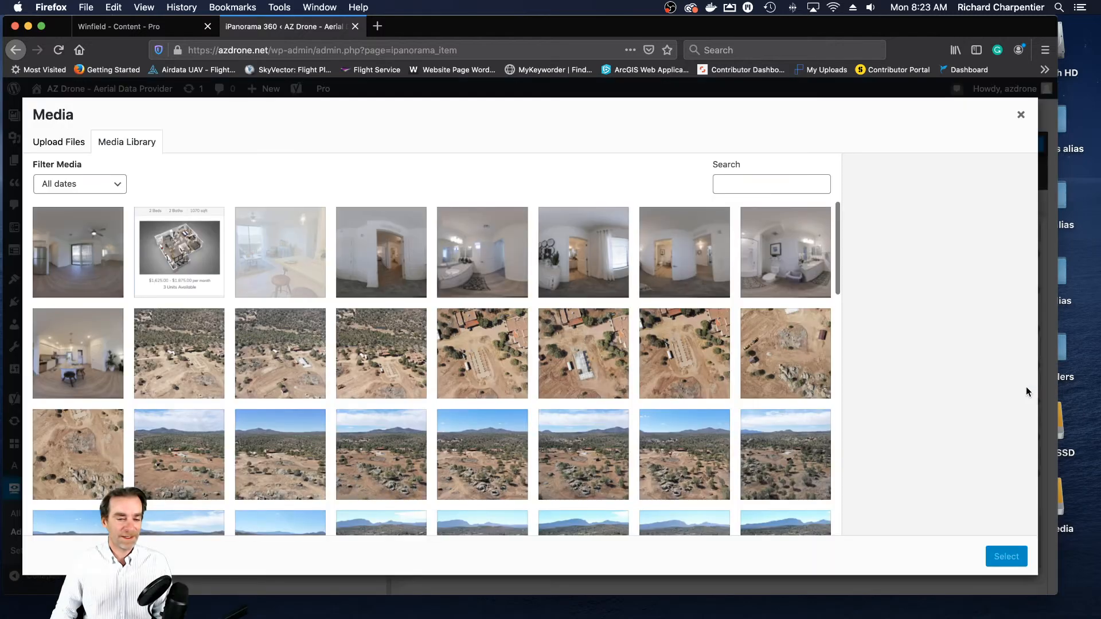
click(71, 148)
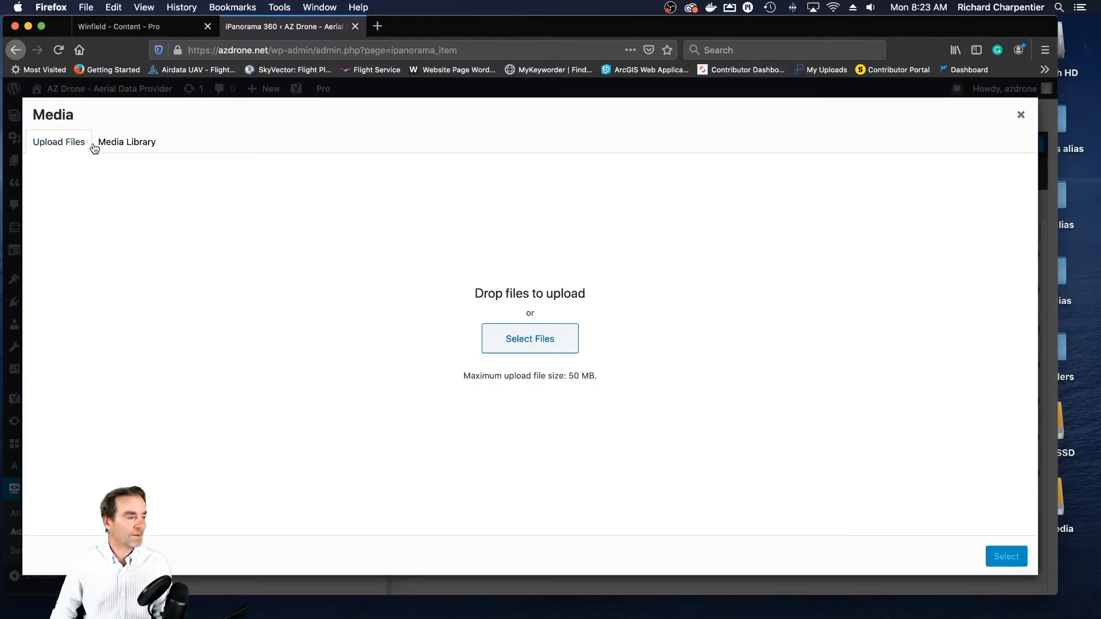
double_click(1062, 163)
drag(1009, 116, 610, 116)
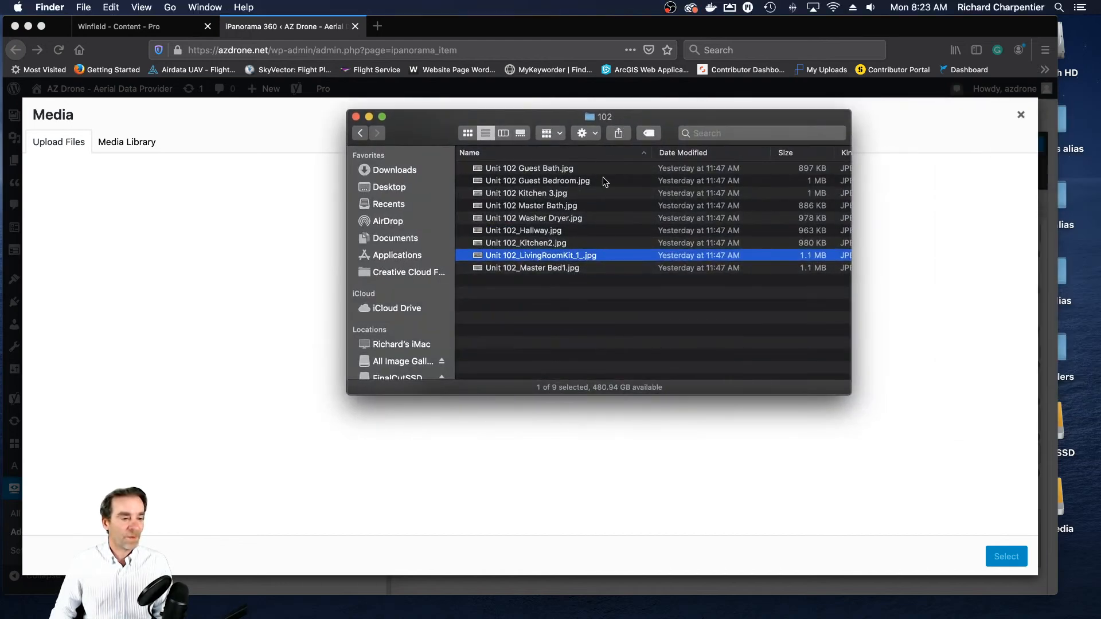
click(555, 232)
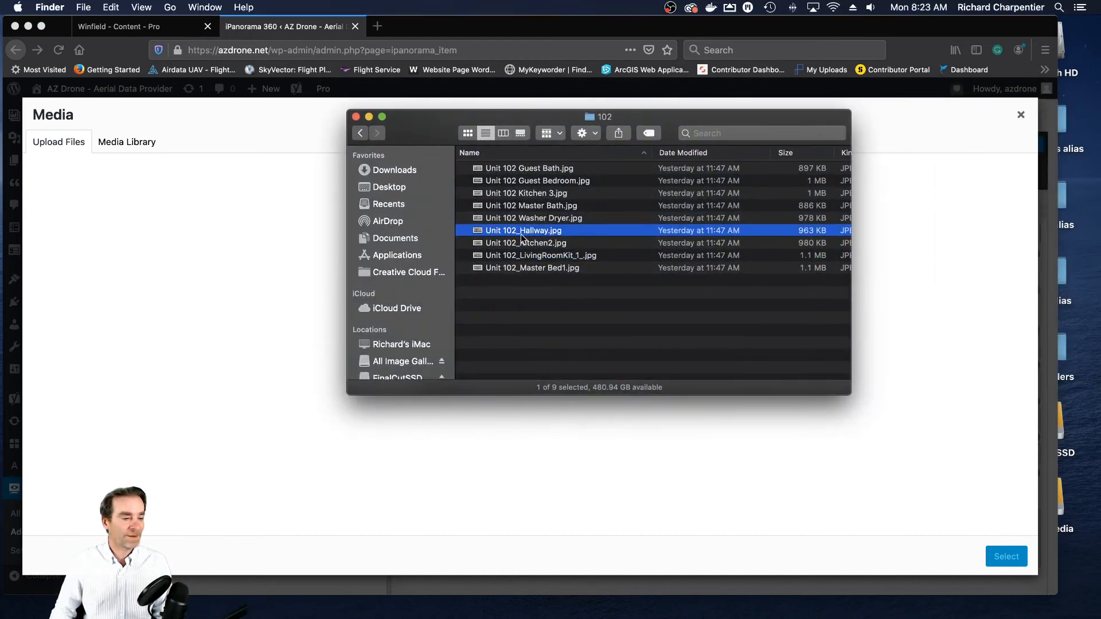
drag(419, 122, 1100, 112)
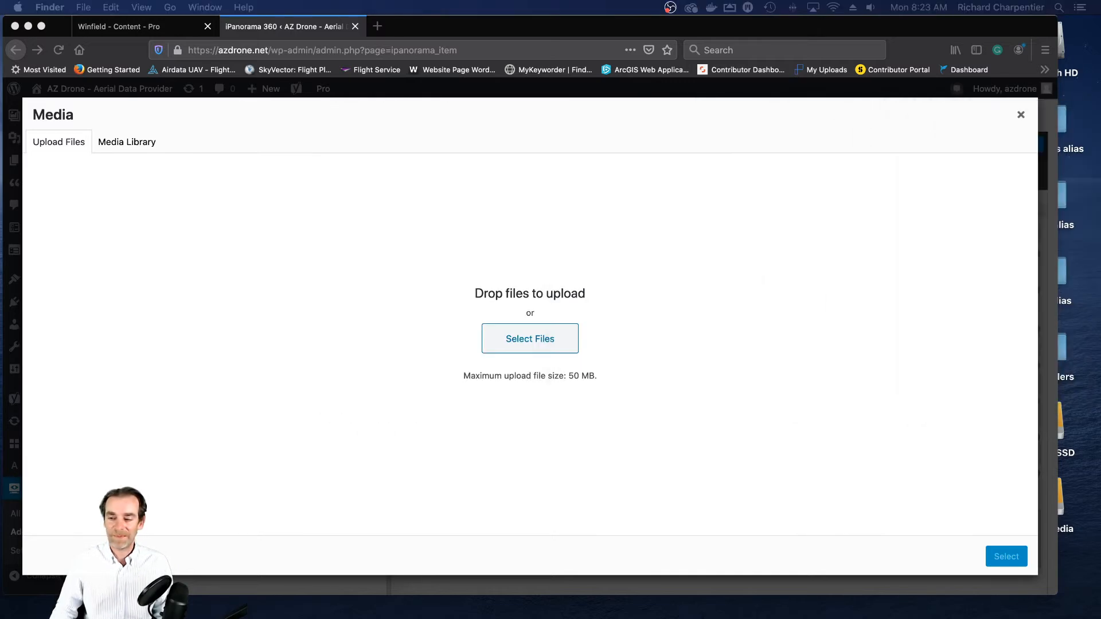
drag(1090, 294, 625, 327)
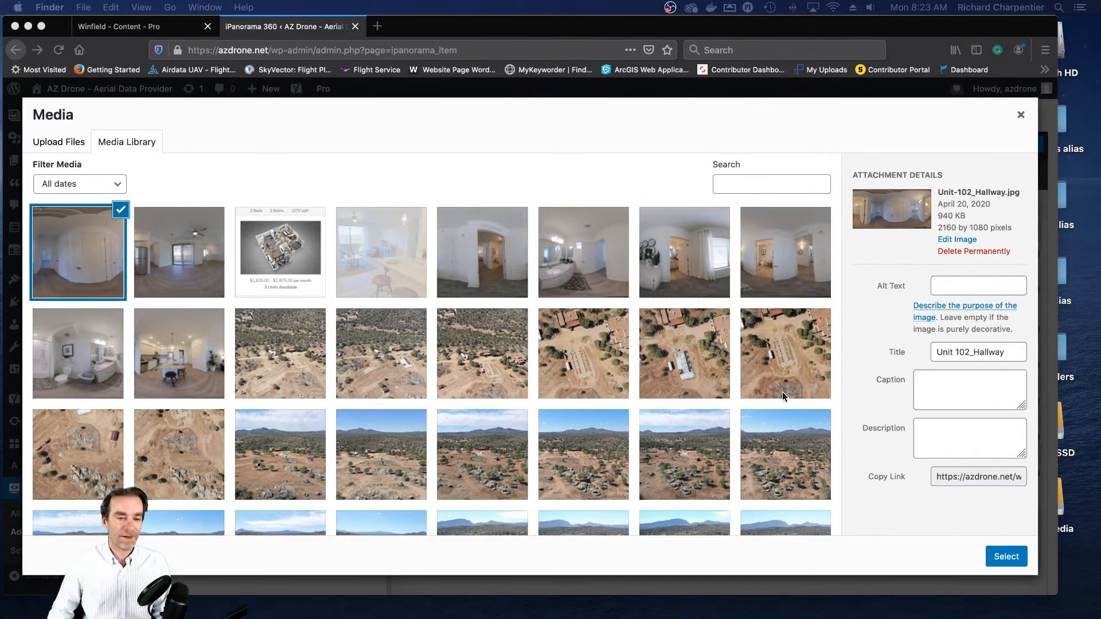
click(1003, 556)
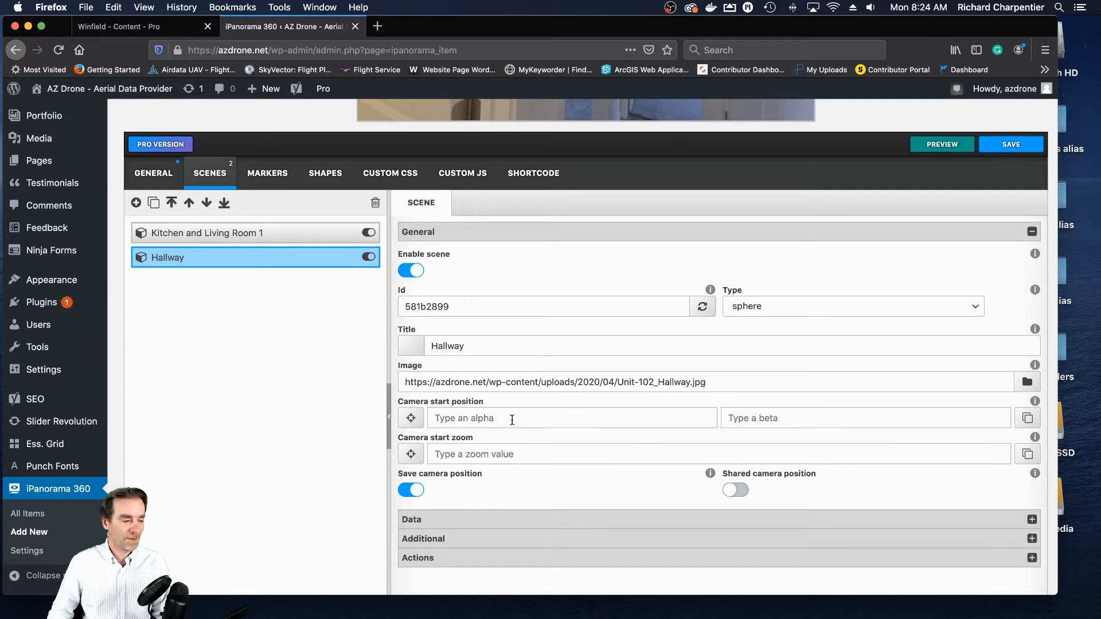
- Set the Hallway scene's start zoom to 85, aim the view down the hall at the far doorway and capture it as the camera start position
click(523, 457)
text(85)
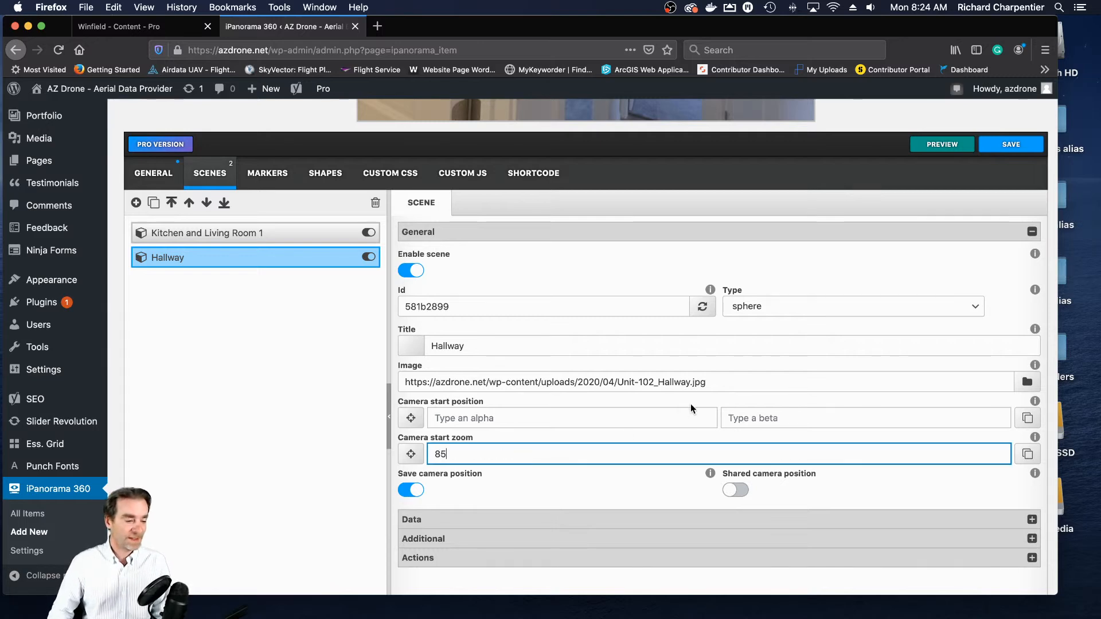
scroll(1048, 304, up, 3)
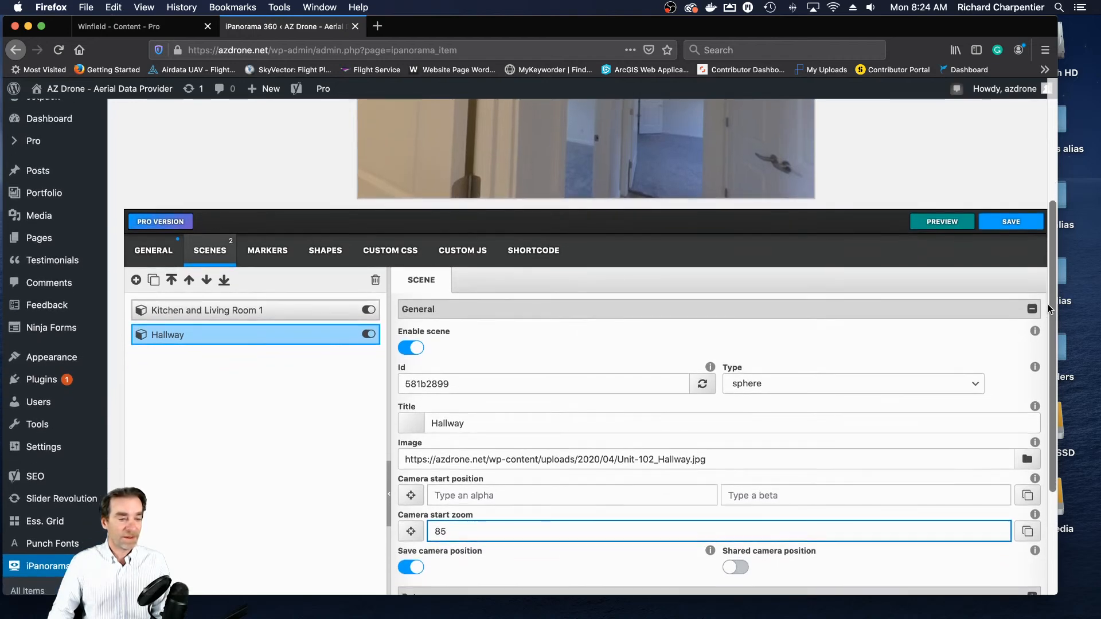
scroll(1048, 304, up, 5)
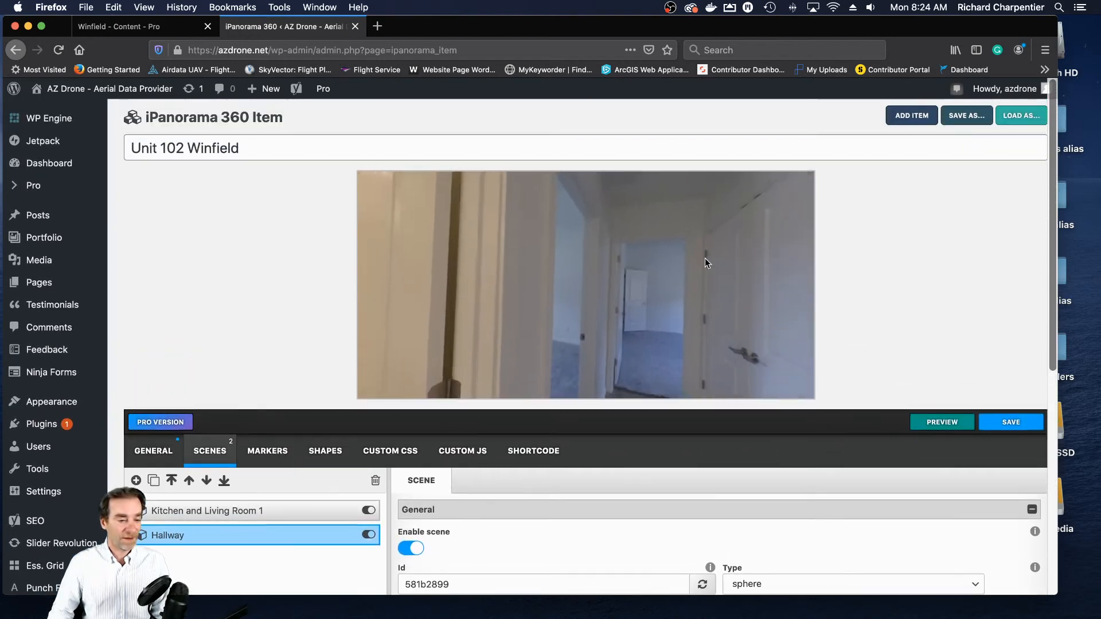
drag(617, 244, 636, 307)
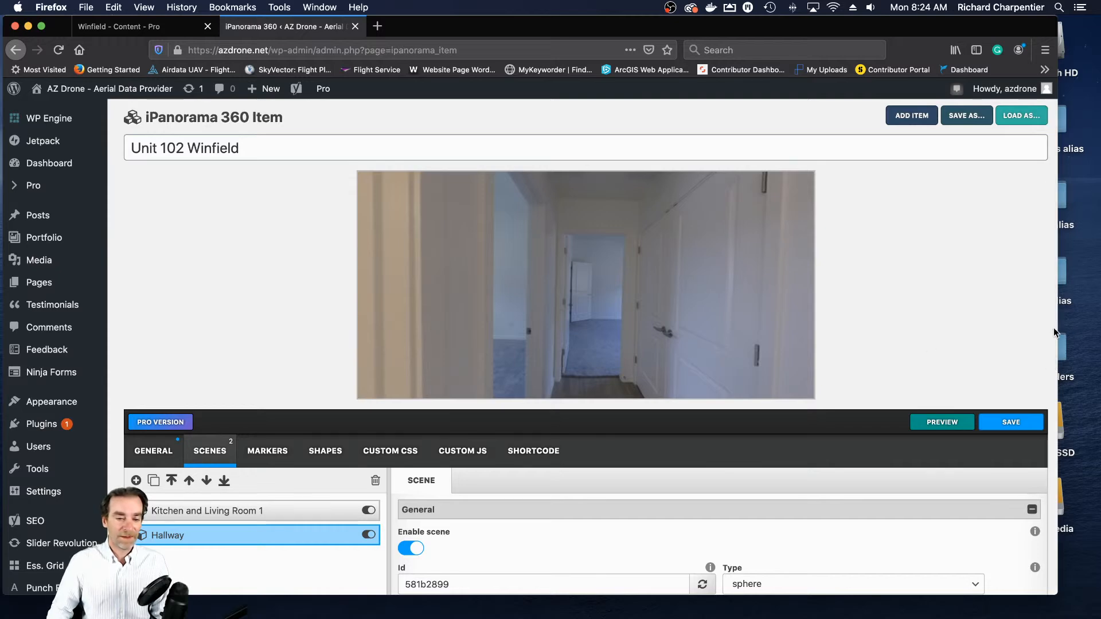
scroll(1052, 331, down, 3)
scroll(1052, 328, down, 10)
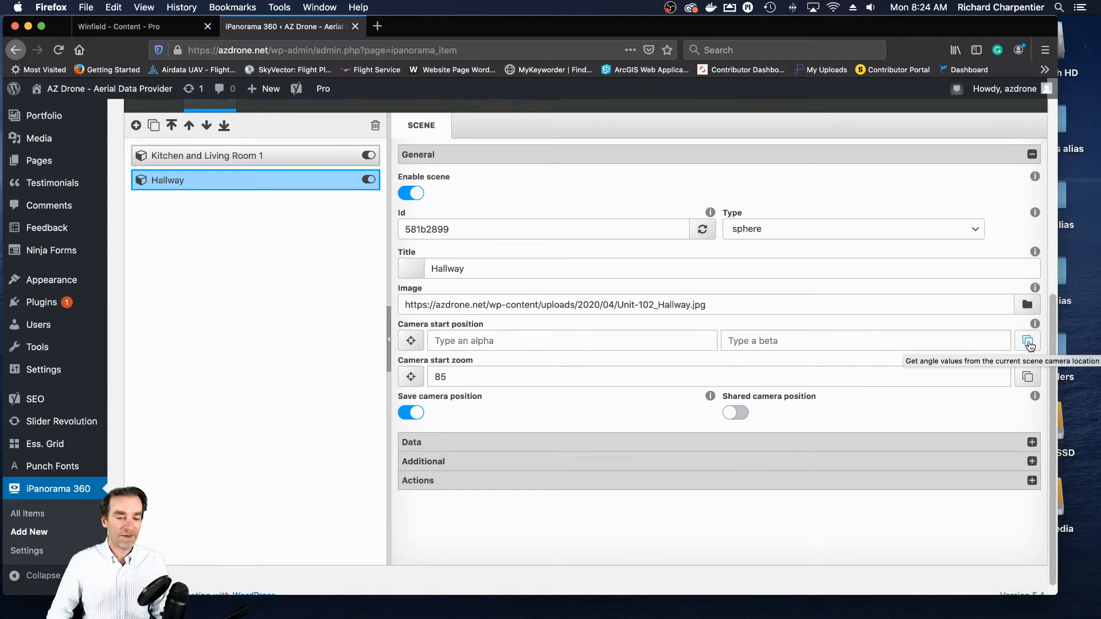
click(1027, 342)
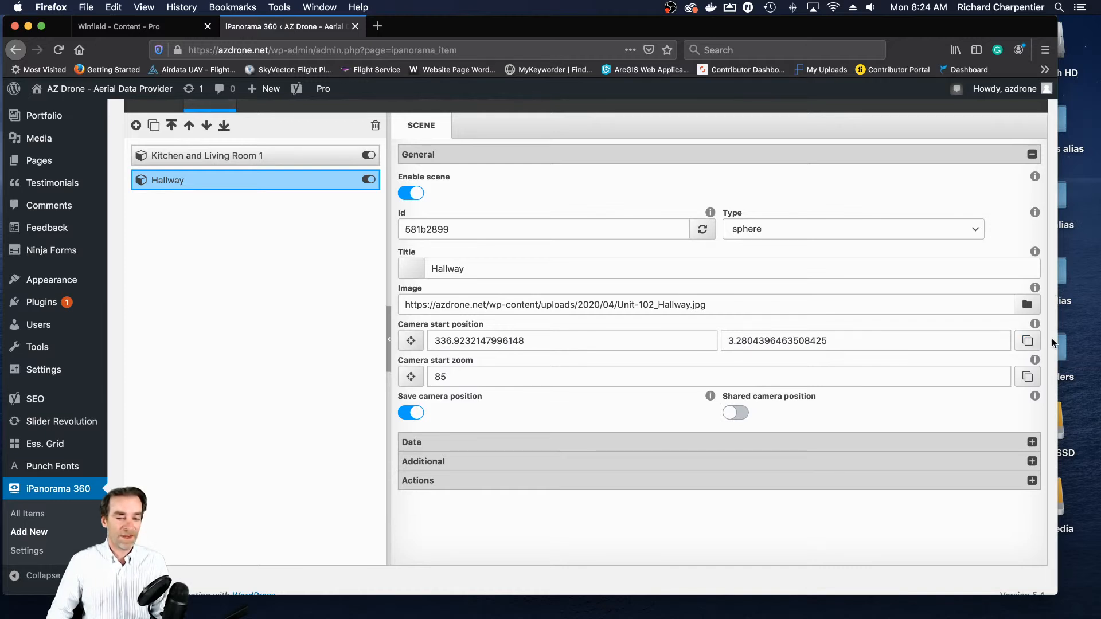
- Enable auto rotate in the Hallway scene's actions and set its Speed X to -1
scroll(1053, 338, up, 5)
scroll(1051, 339, up, 7)
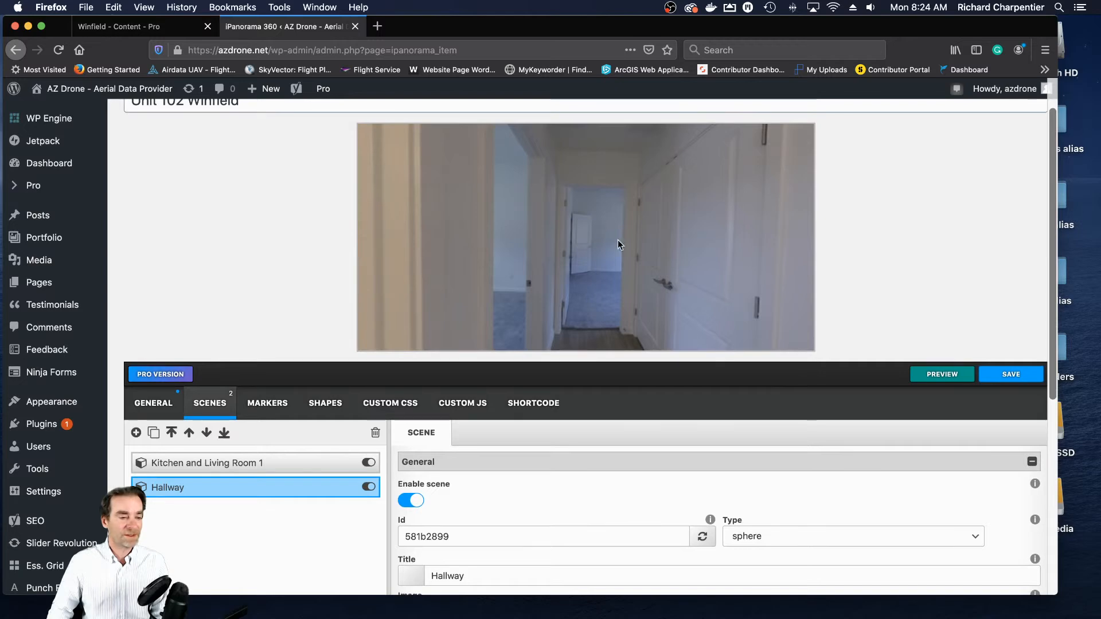
scroll(652, 268, down, 2)
scroll(651, 266, down, 1)
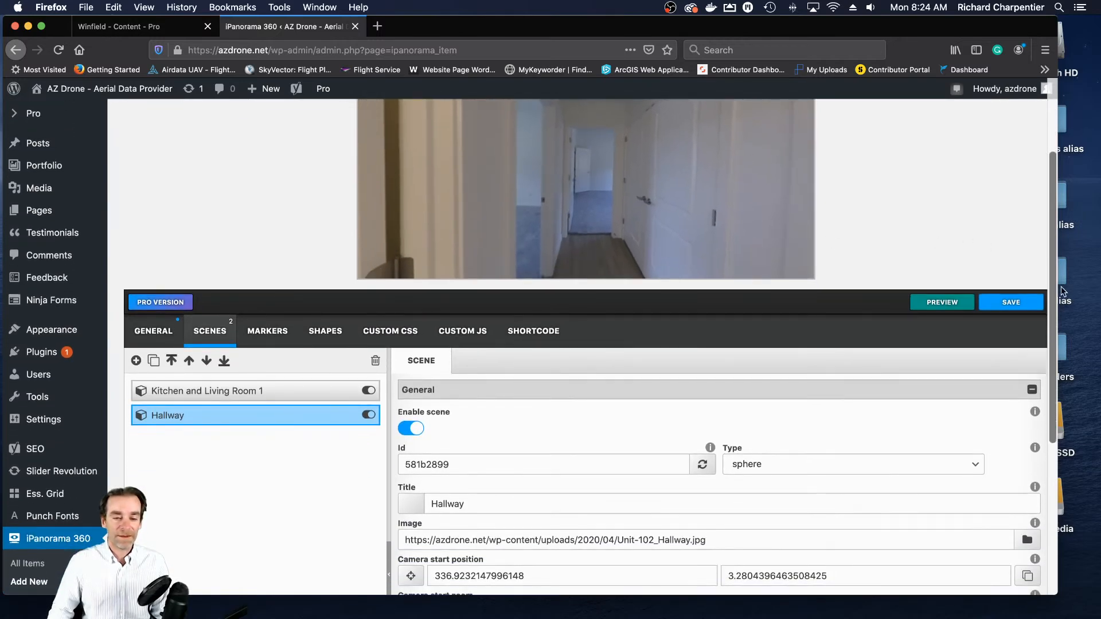
drag(1051, 294, 1030, 460)
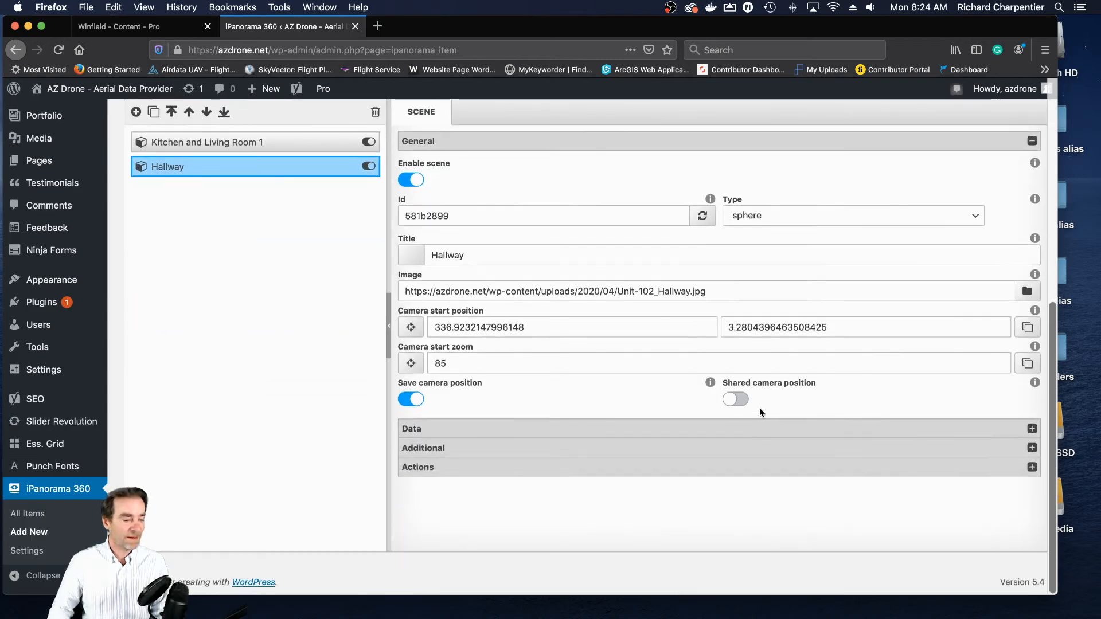
click(449, 477)
scroll(487, 465, down, 3)
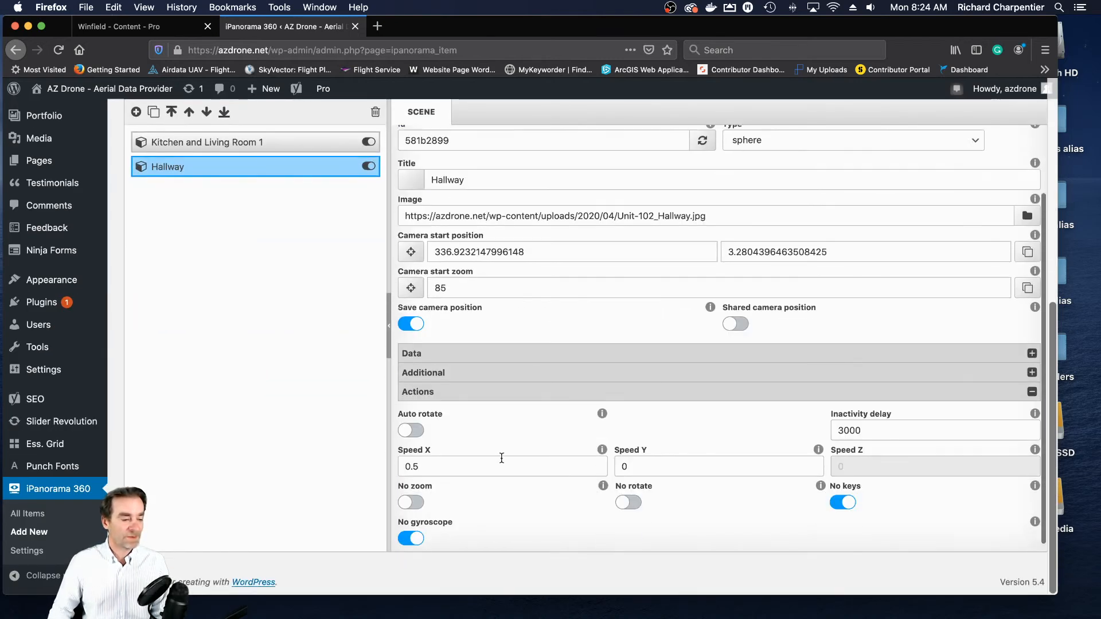
click(410, 424)
key(Tab)
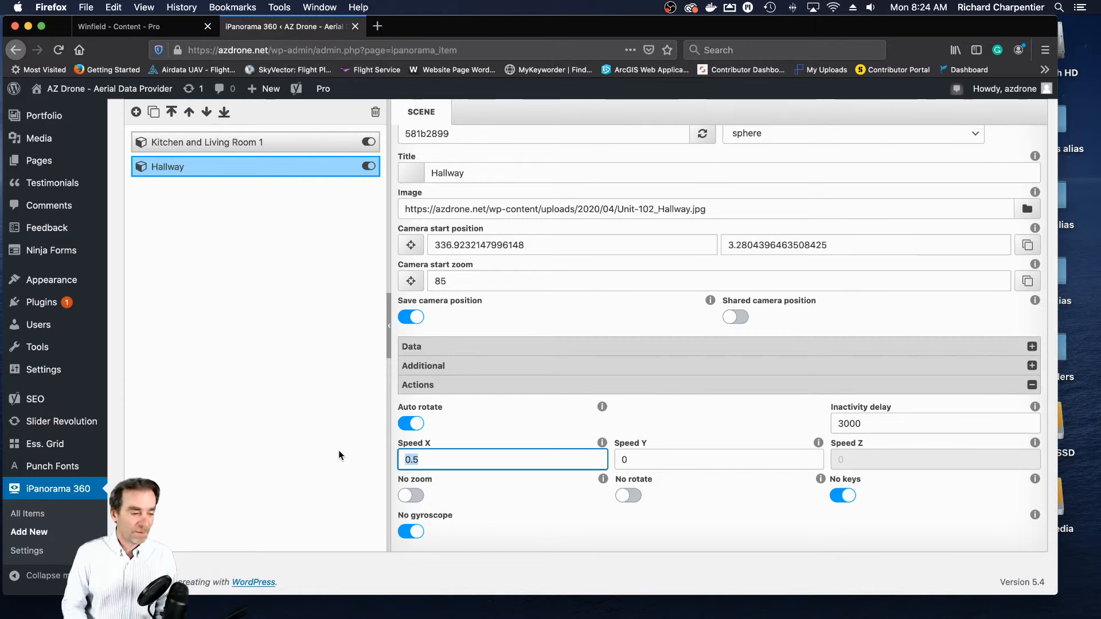
text(-1)
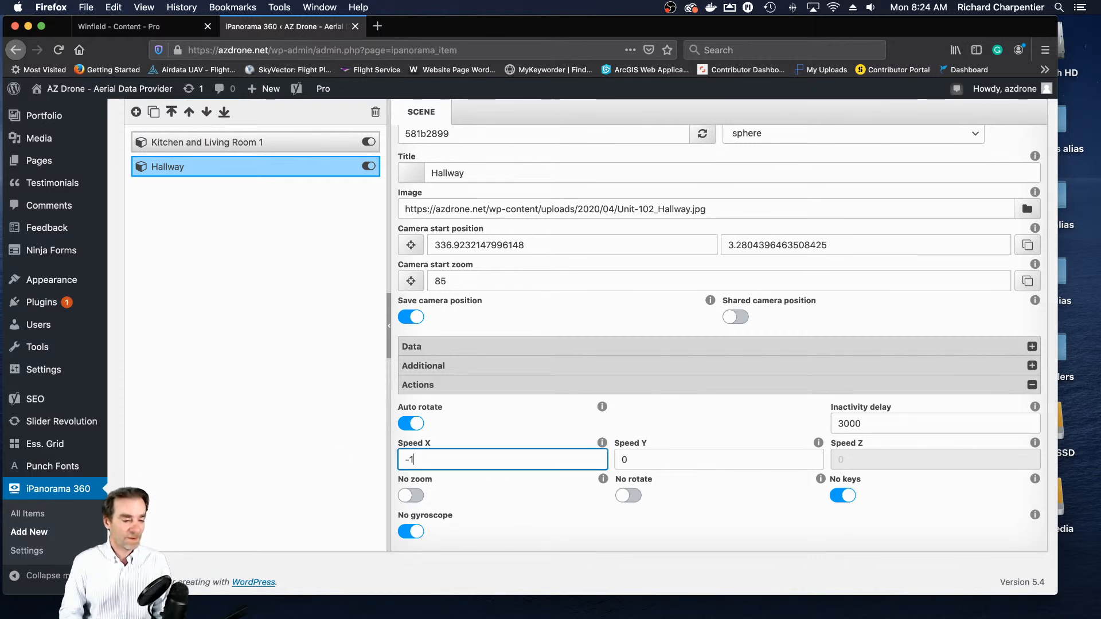
- Turn on the No zoom option for the Hallway scene and save the tour
click(420, 497)
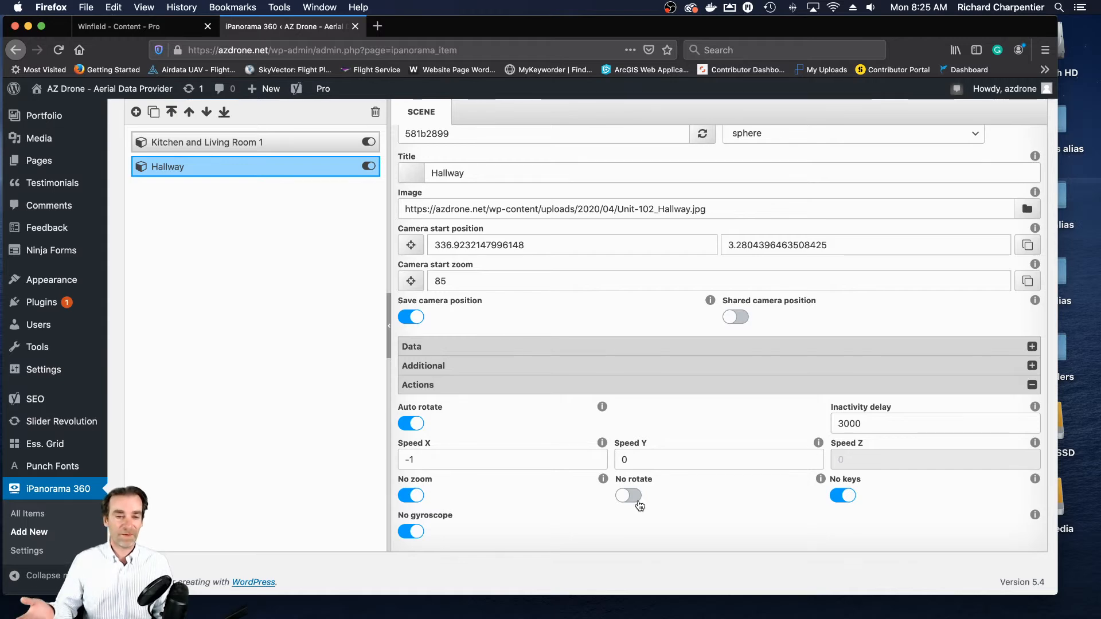
scroll(907, 394, up, 5)
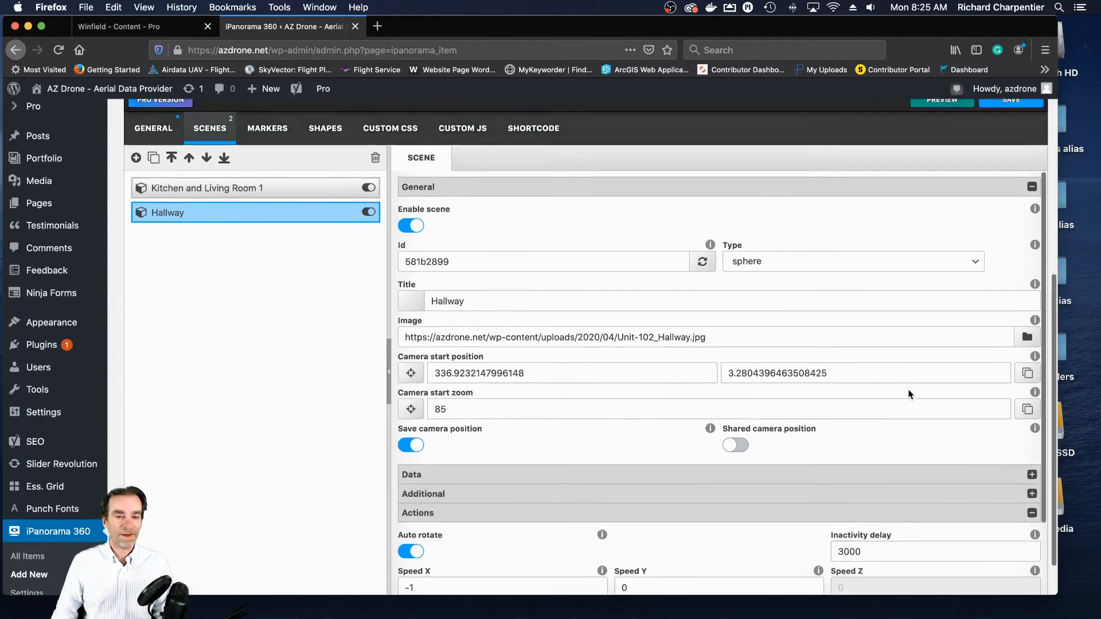
scroll(883, 384, up, 1)
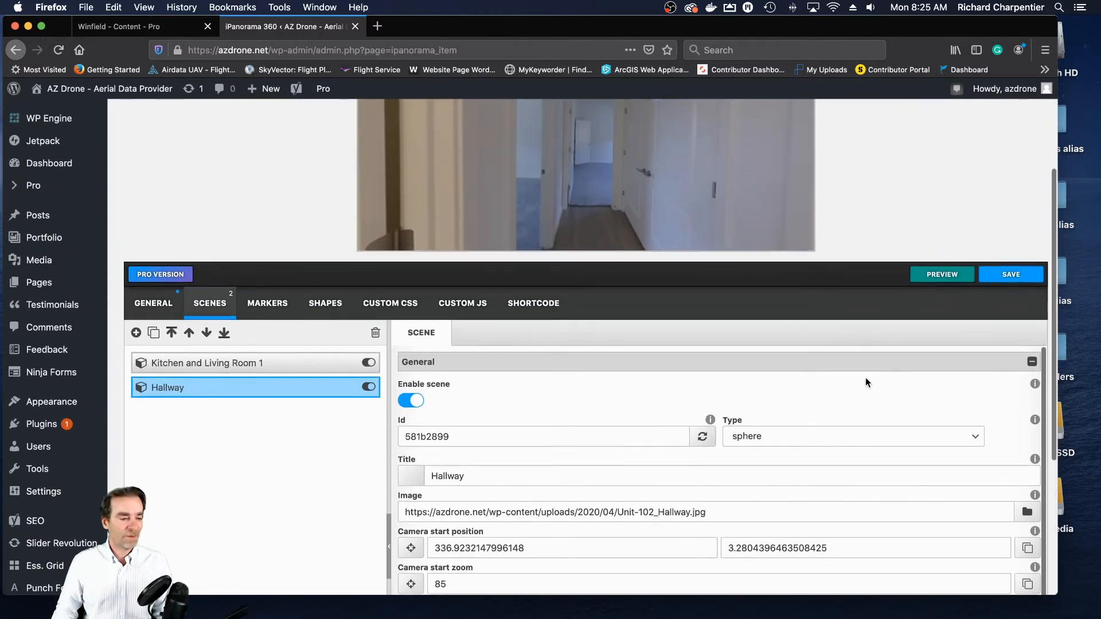
click(1011, 275)
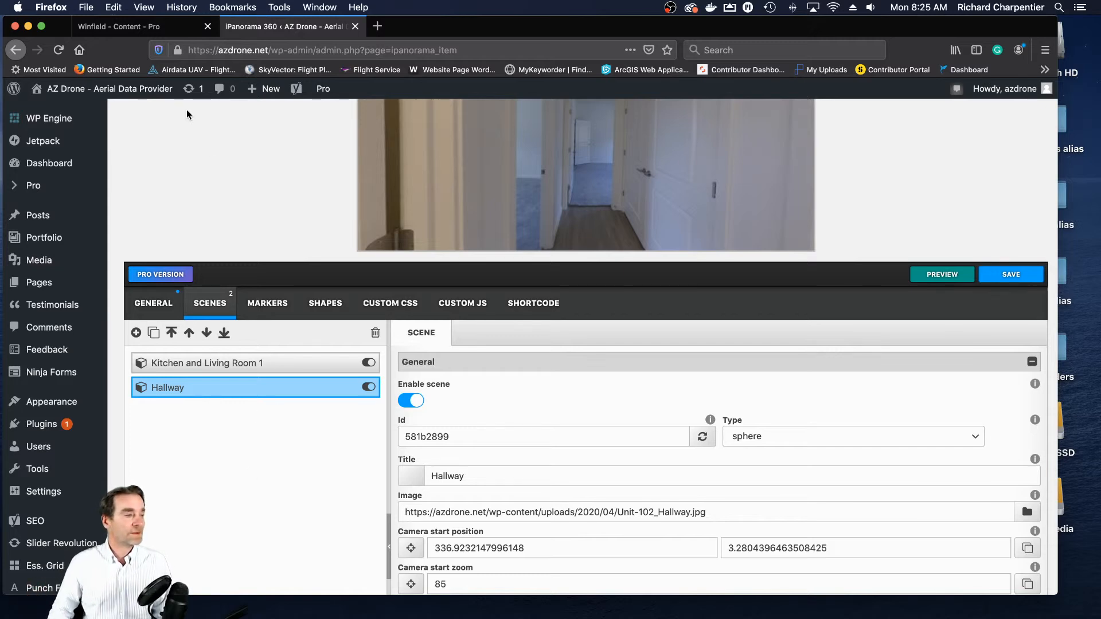
- Switch to the Winfield page editor and check the tour shortcode inside the Unit 102 text element
click(132, 28)
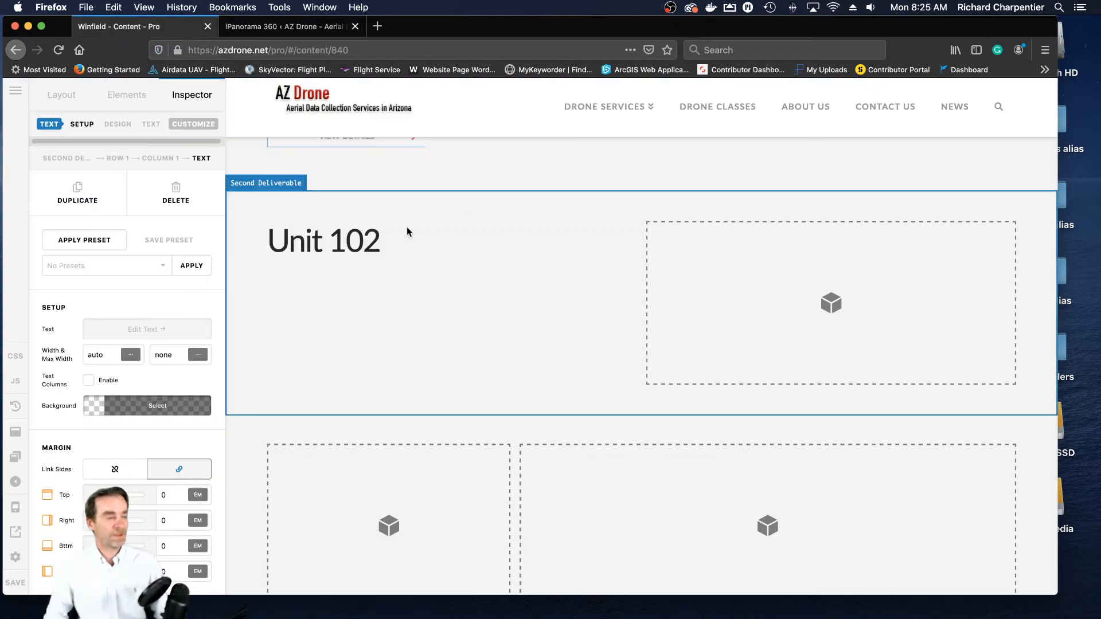
scroll(507, 266, up, 6)
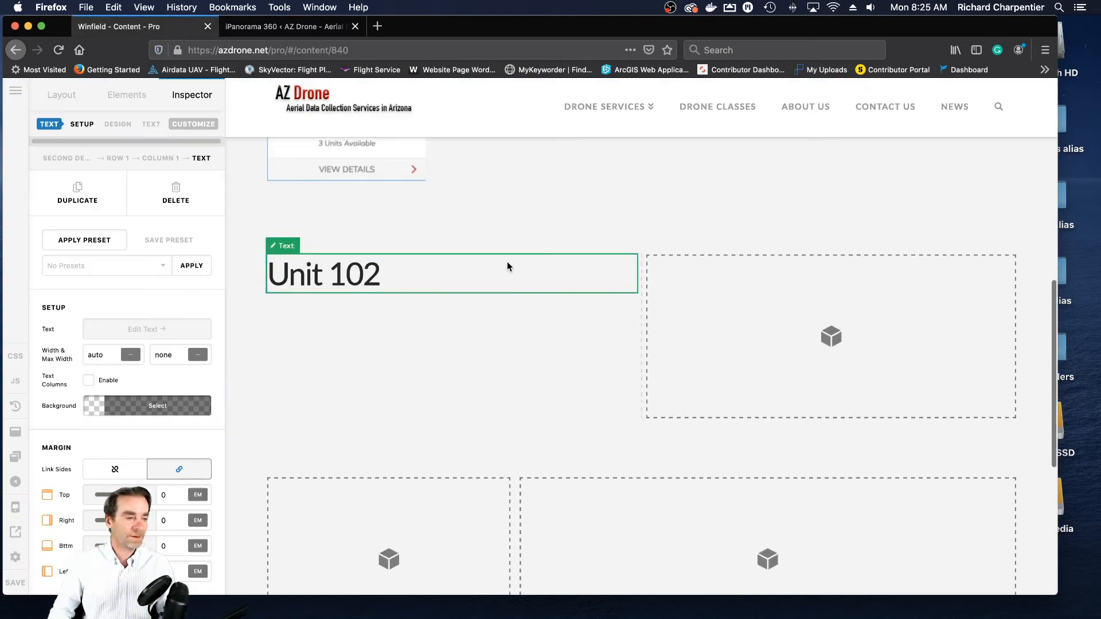
scroll(507, 266, down, 2)
scroll(507, 267, down, 5)
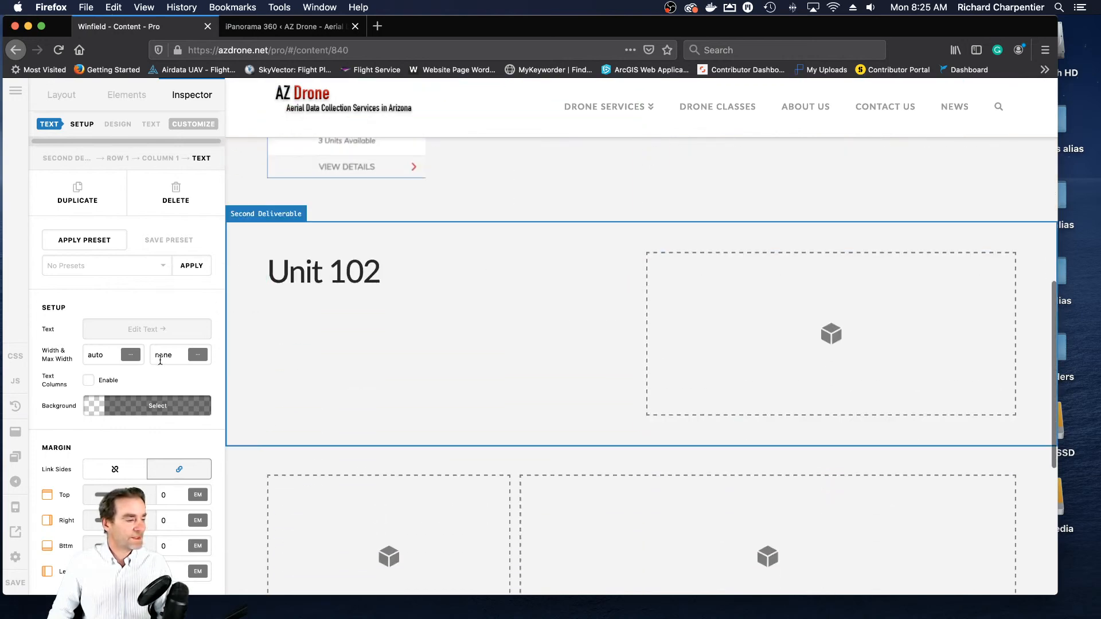
click(149, 329)
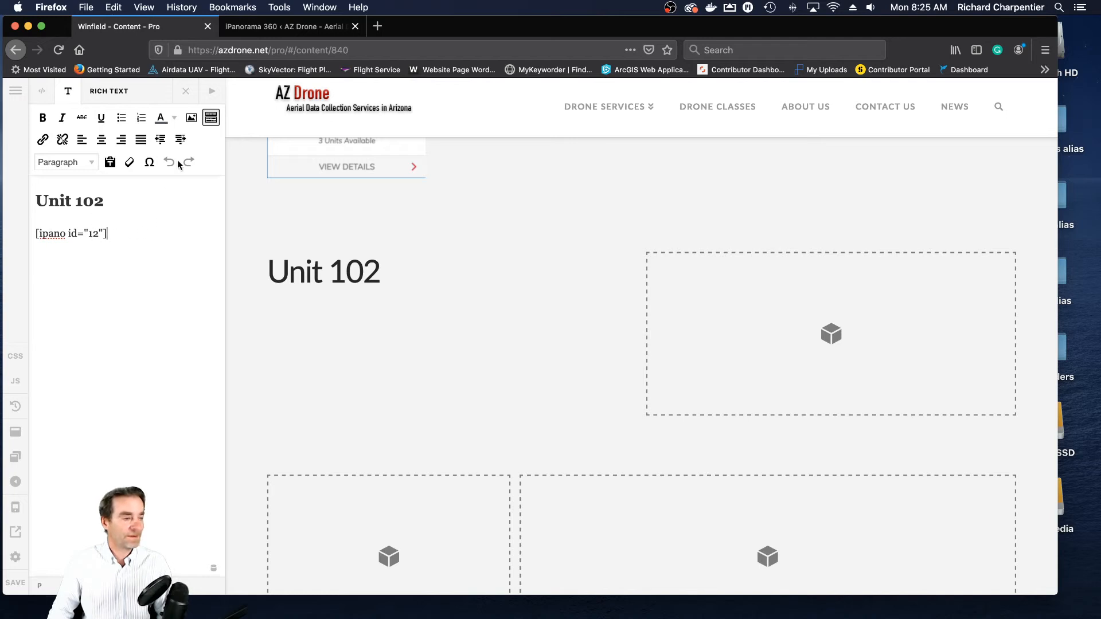
click(185, 91)
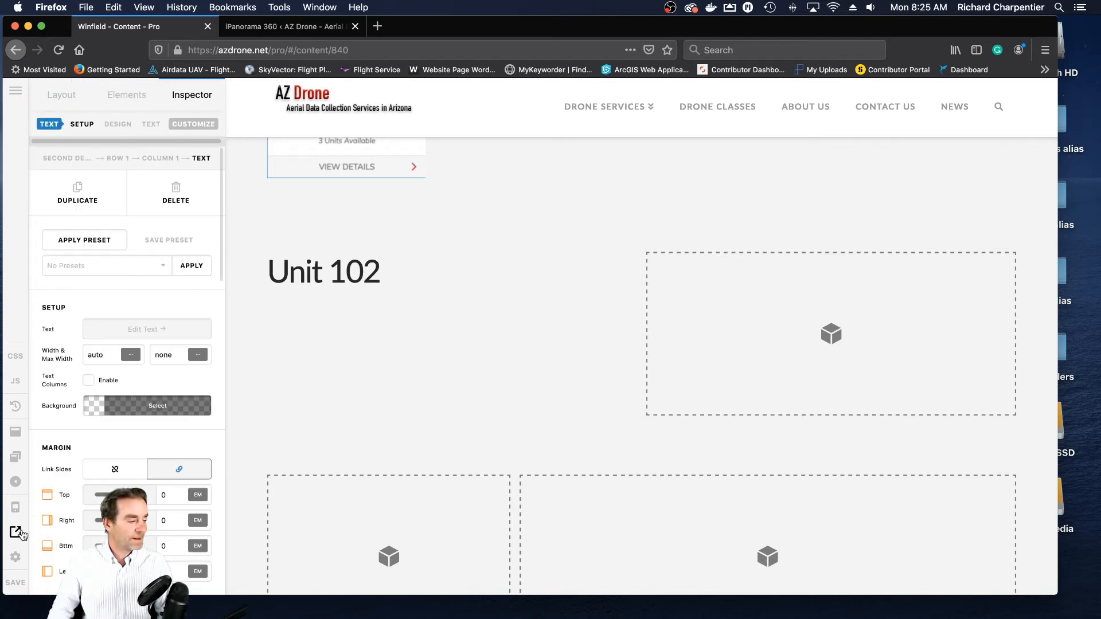
- View the live Winfield page and test the Unit 102 panorama by switching to the Hallway, looking around and returning to the kitchen
click(16, 532)
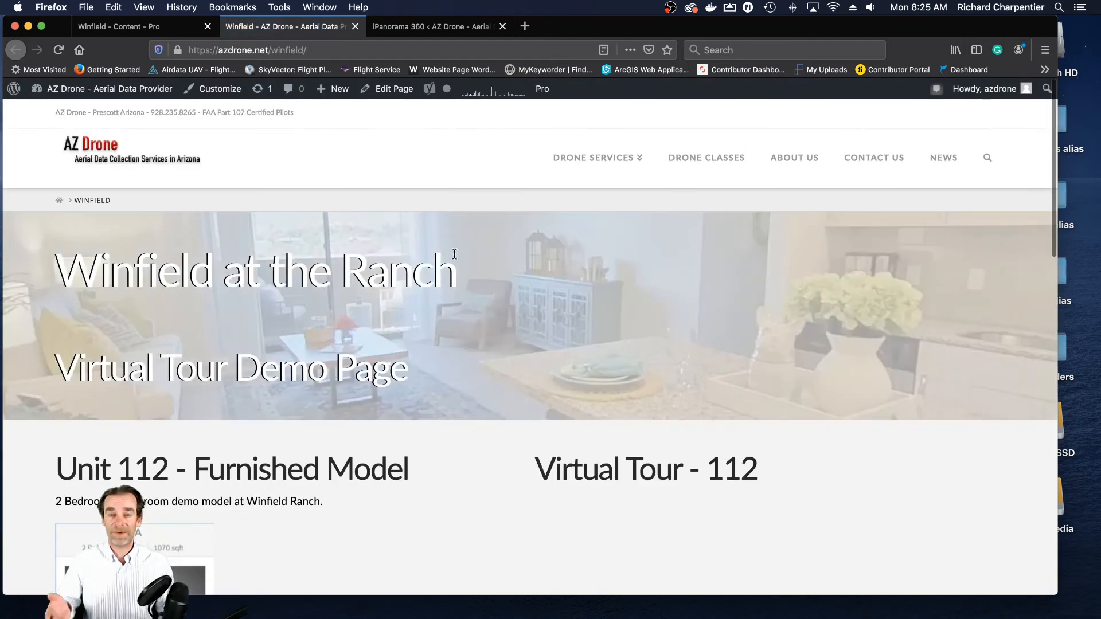
scroll(360, 261, down, 5)
scroll(360, 261, down, 4)
scroll(641, 323, up, 1)
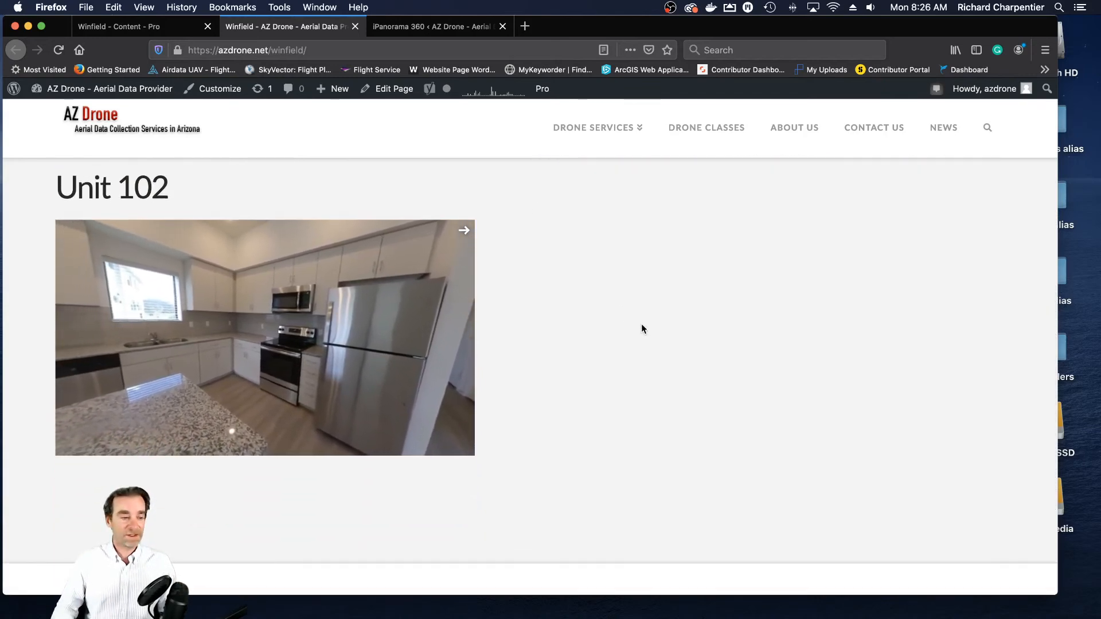
click(465, 232)
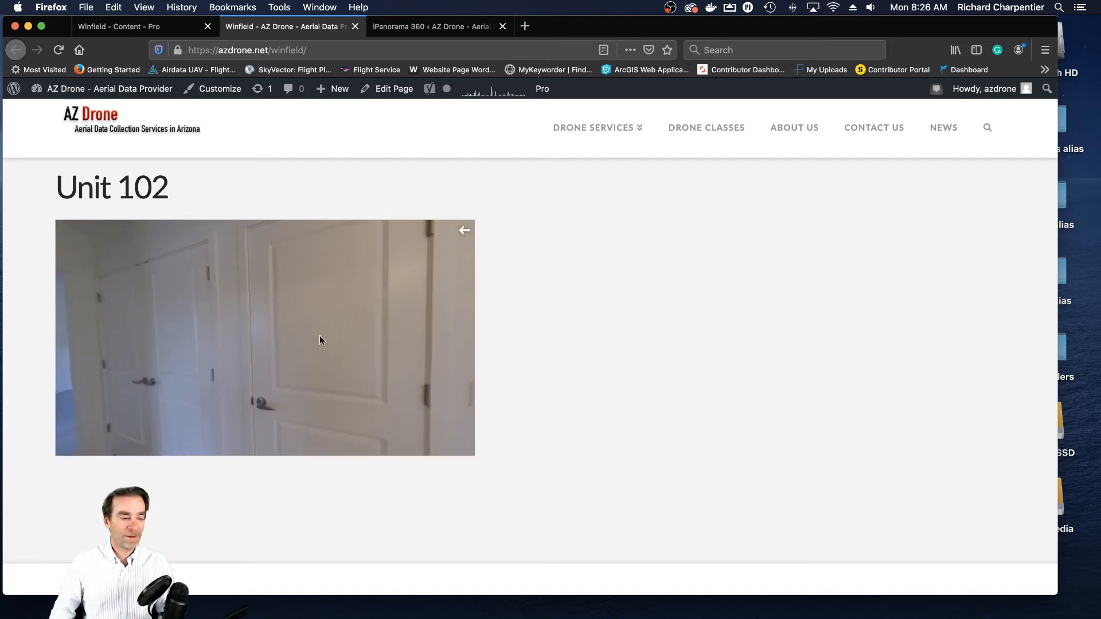
drag(346, 318, 322, 359)
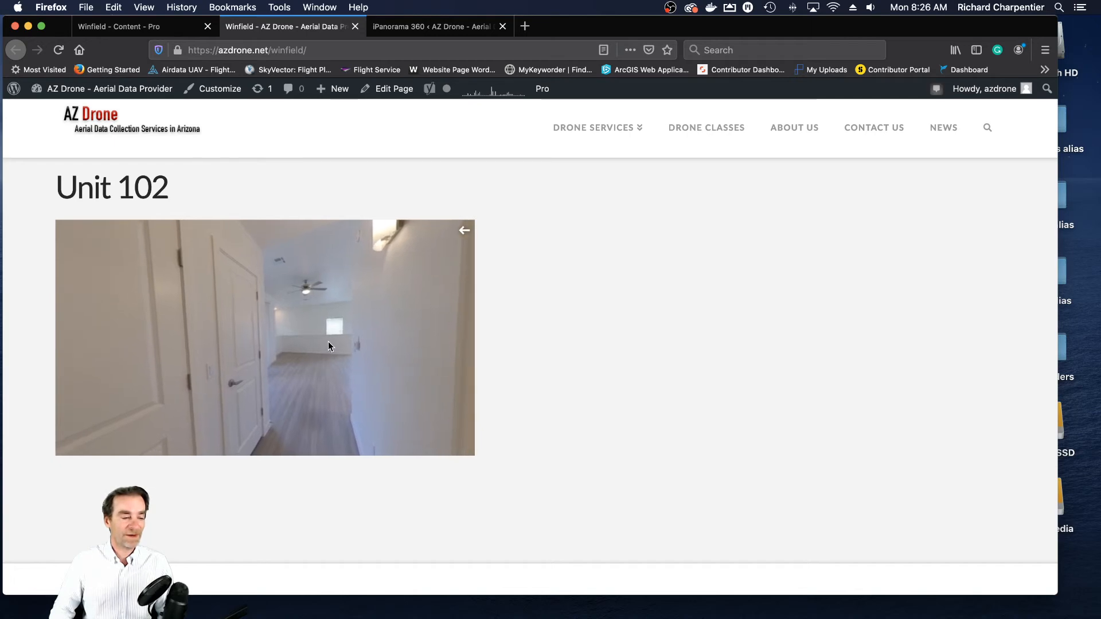
click(465, 231)
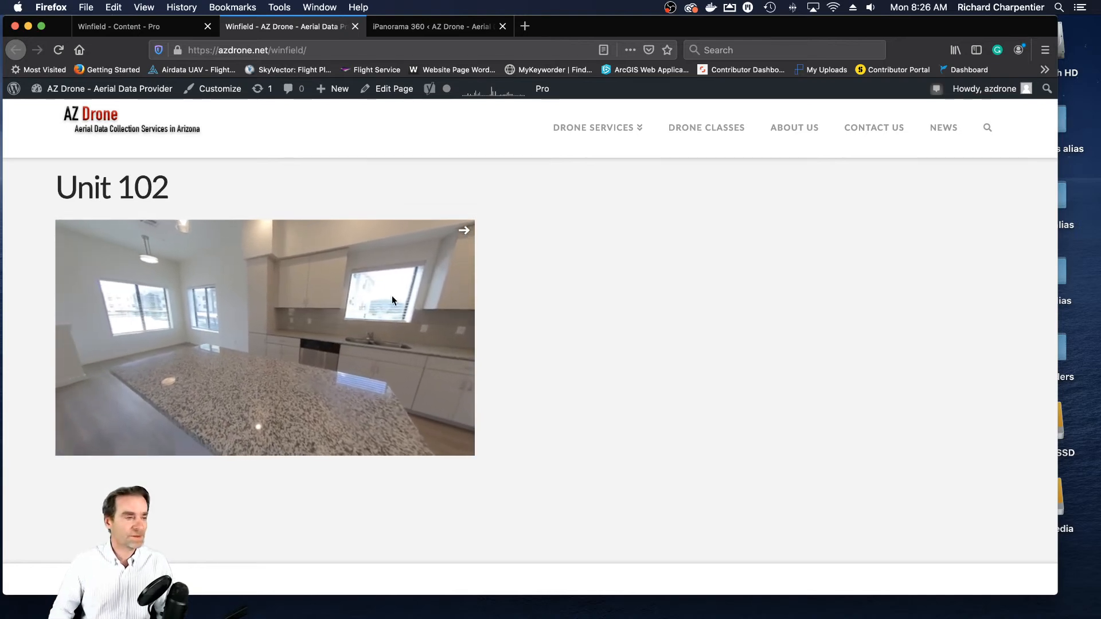
click(356, 27)
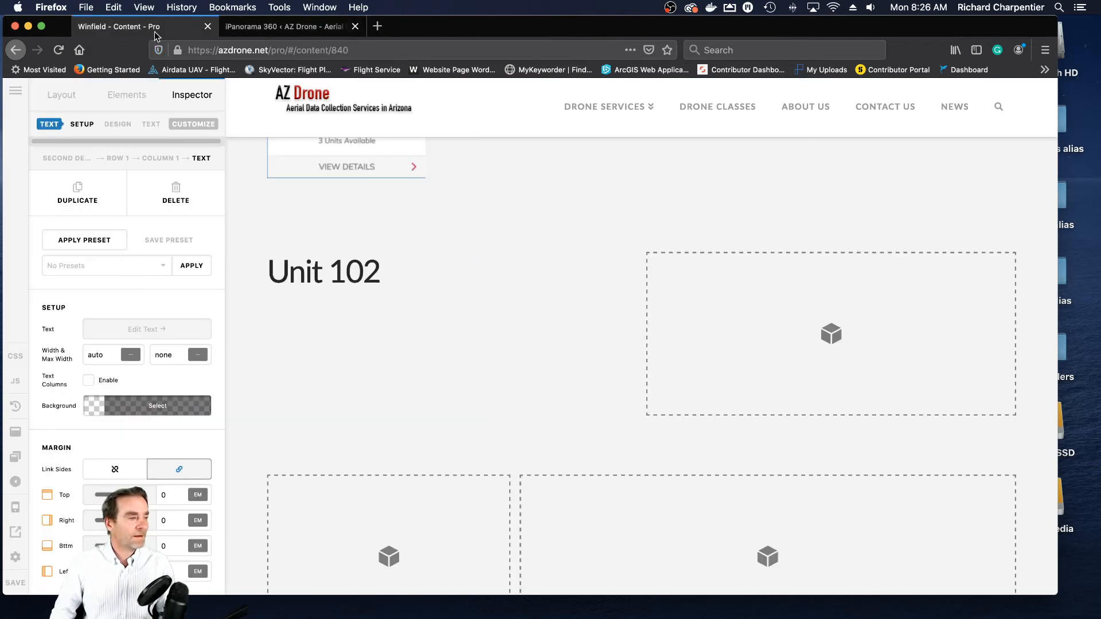
- In the tour's Kitchen and Living Room 1 scene, add a marker at the hallway opening beside the refrigerator and title it "Hallway"
click(281, 32)
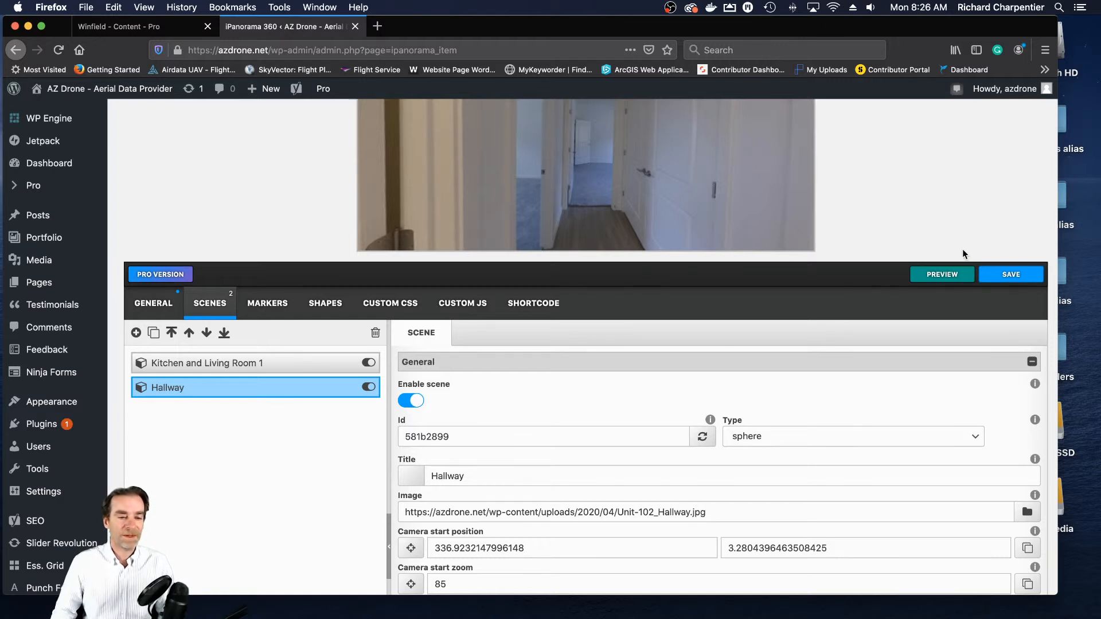
click(283, 368)
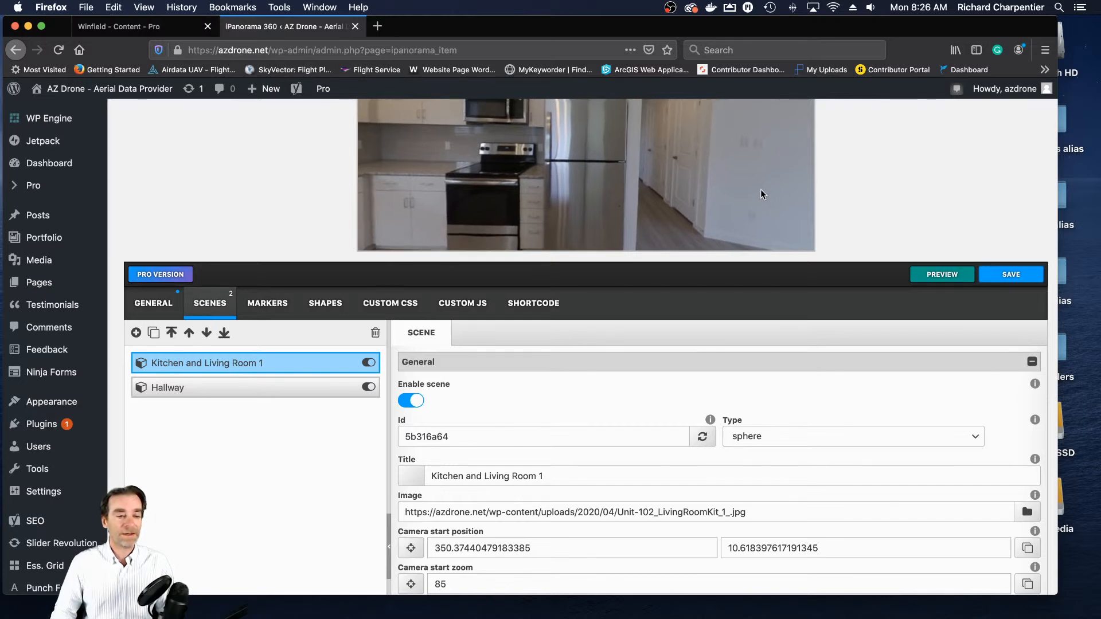
scroll(1018, 195, up, 3)
scroll(1018, 191, up, 1)
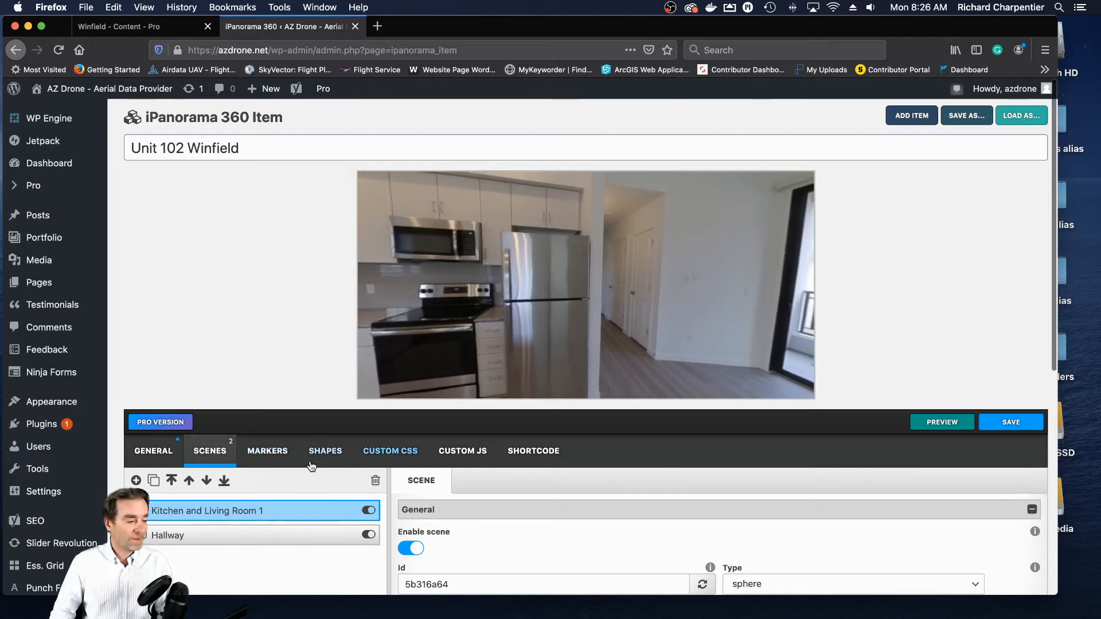
scroll(1043, 381, down, 3)
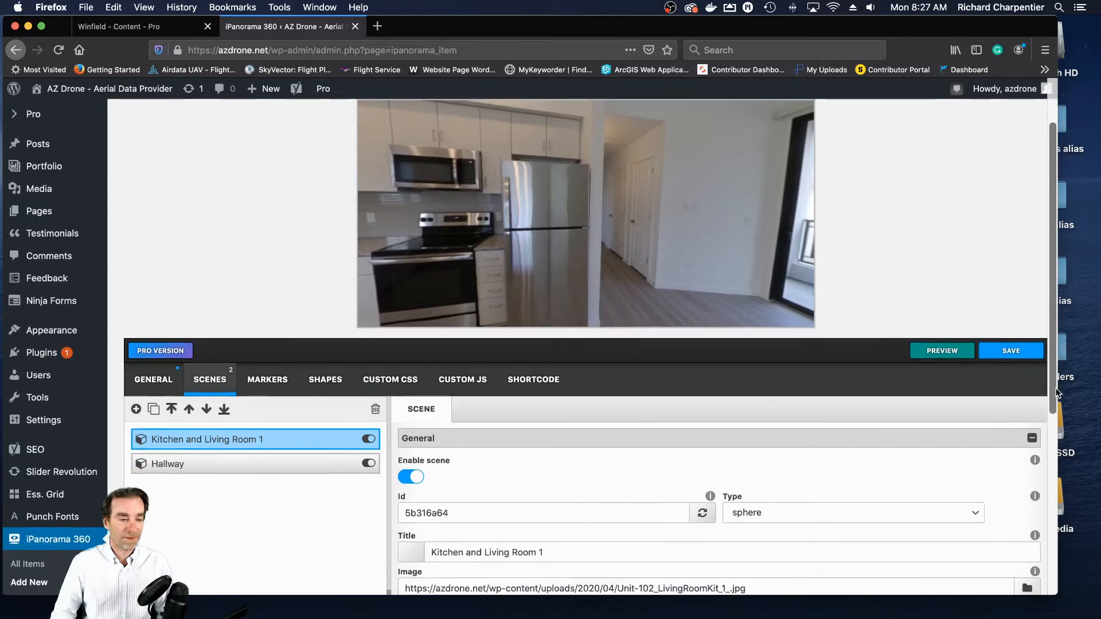
click(264, 369)
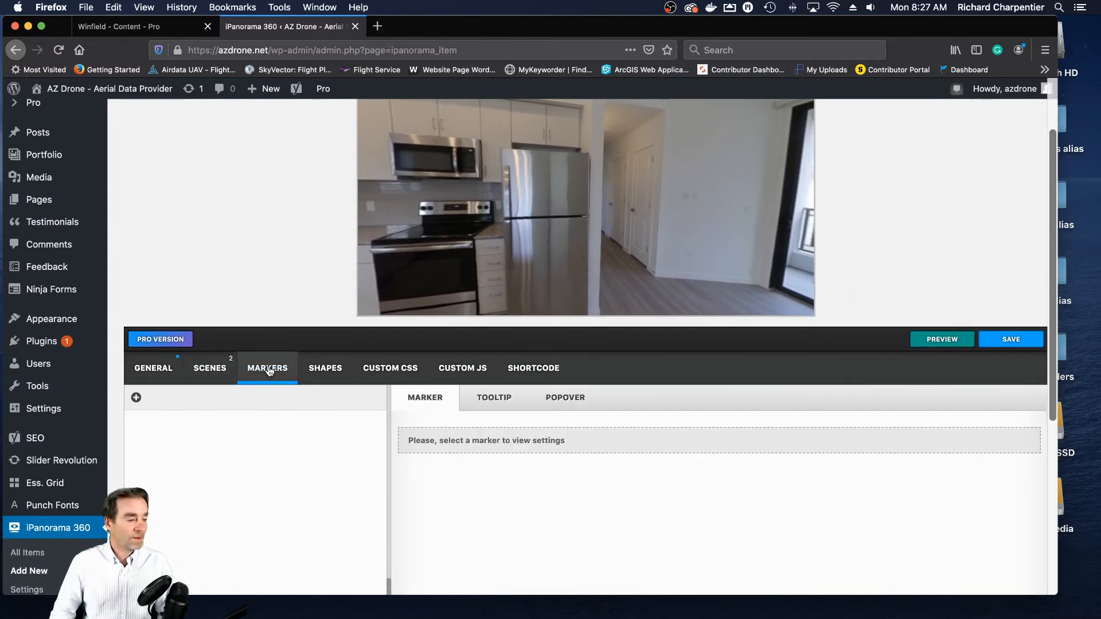
click(137, 398)
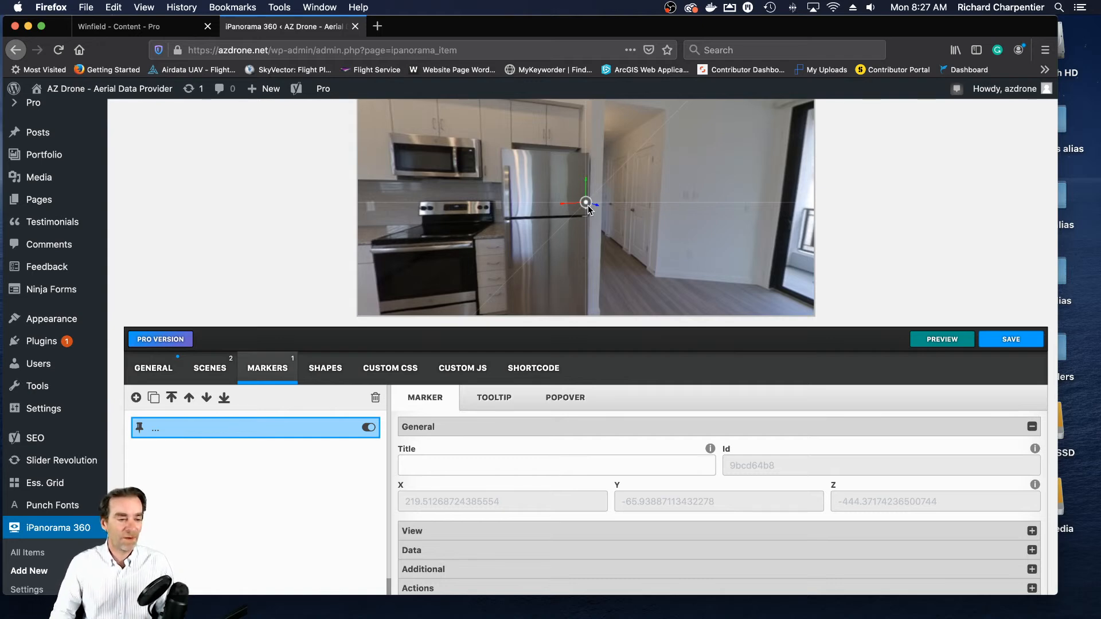
drag(587, 207, 618, 210)
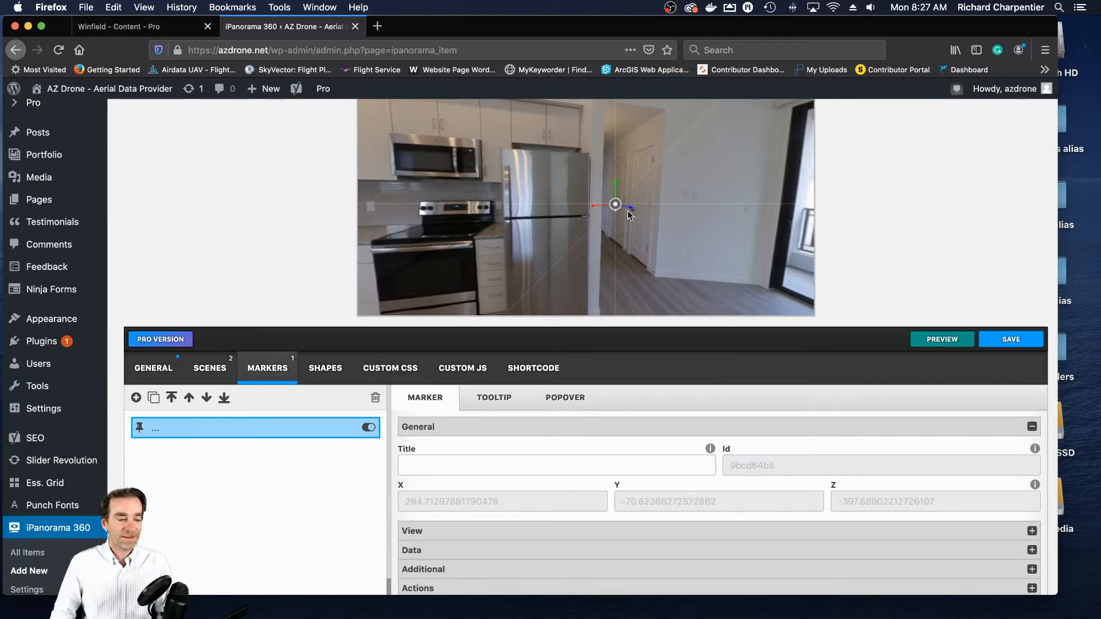
click(606, 465)
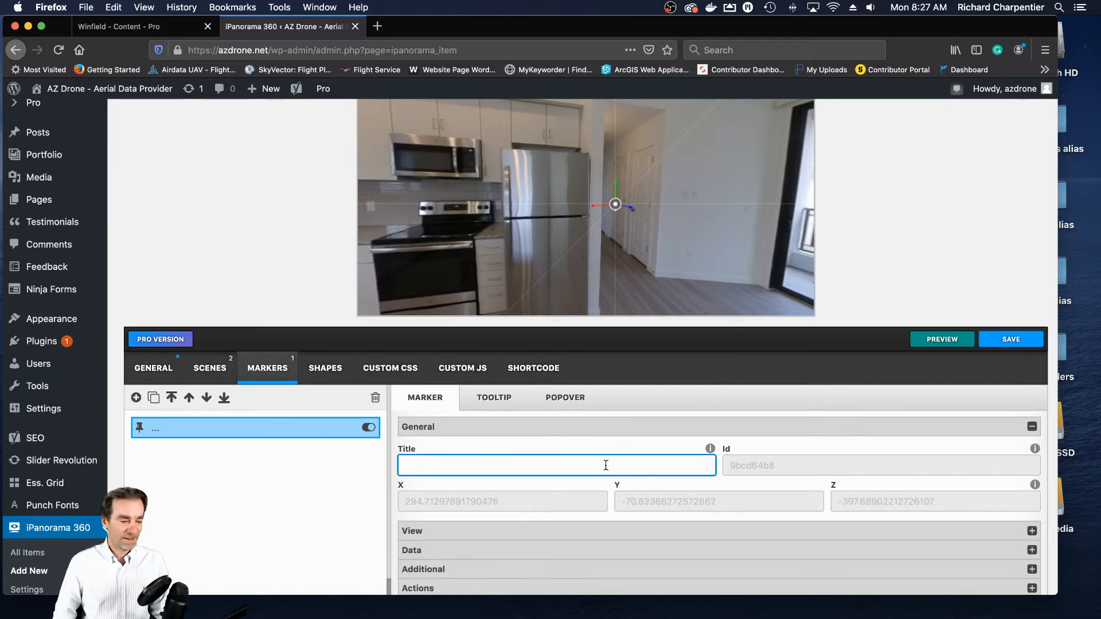
text(Hallway)
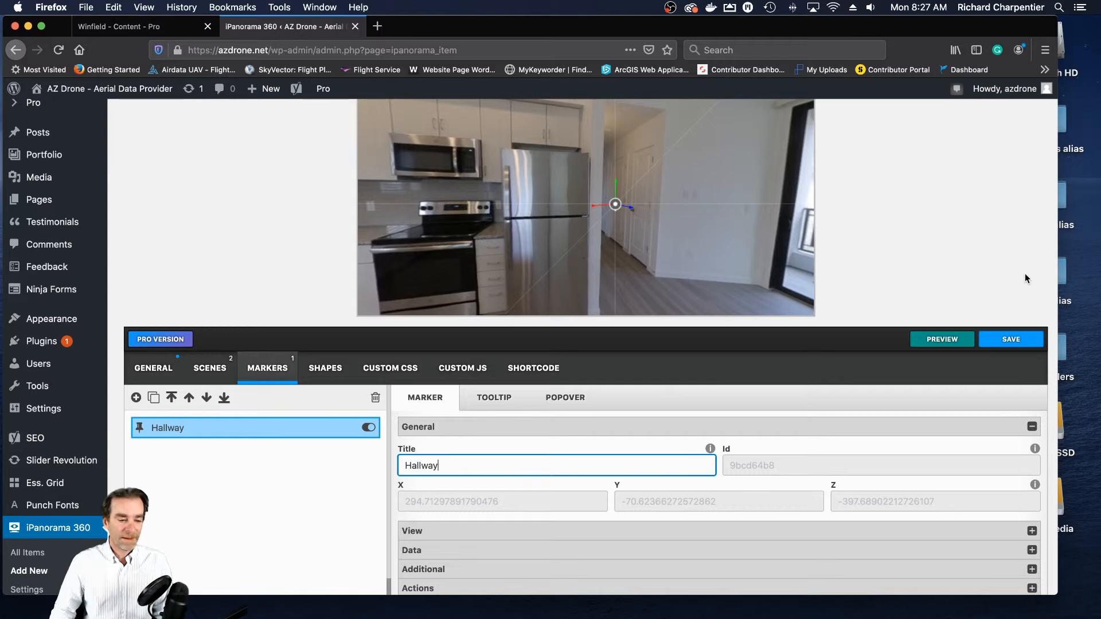
- Enable the tooltip for the Hallway marker with the text "Hallway"
scroll(1024, 272, down, 4)
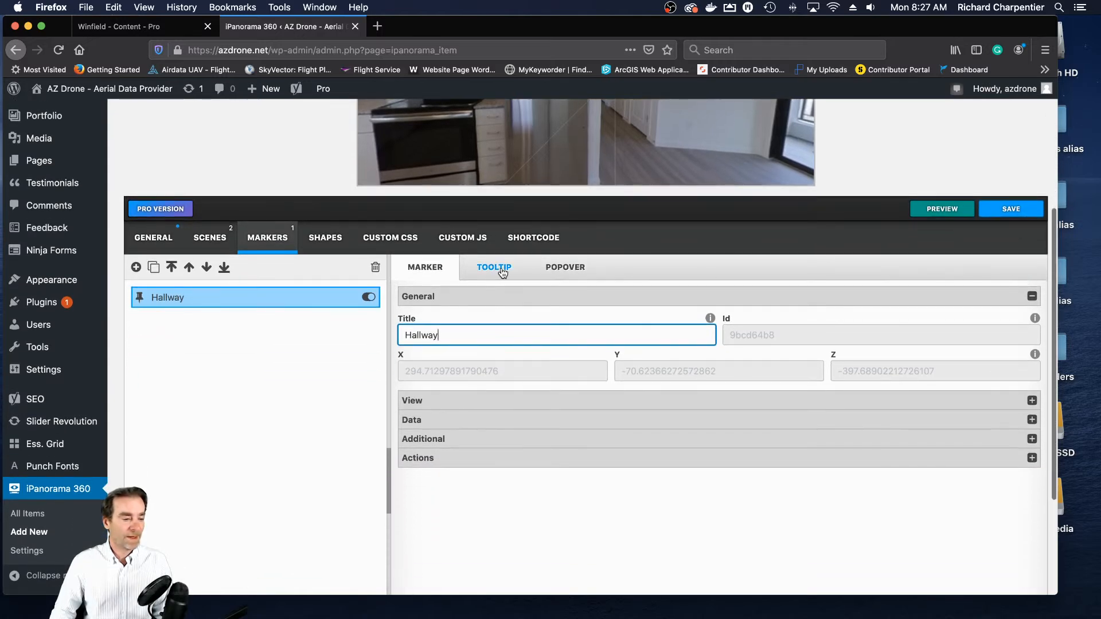
click(503, 271)
click(415, 337)
click(443, 418)
text(Hallway)
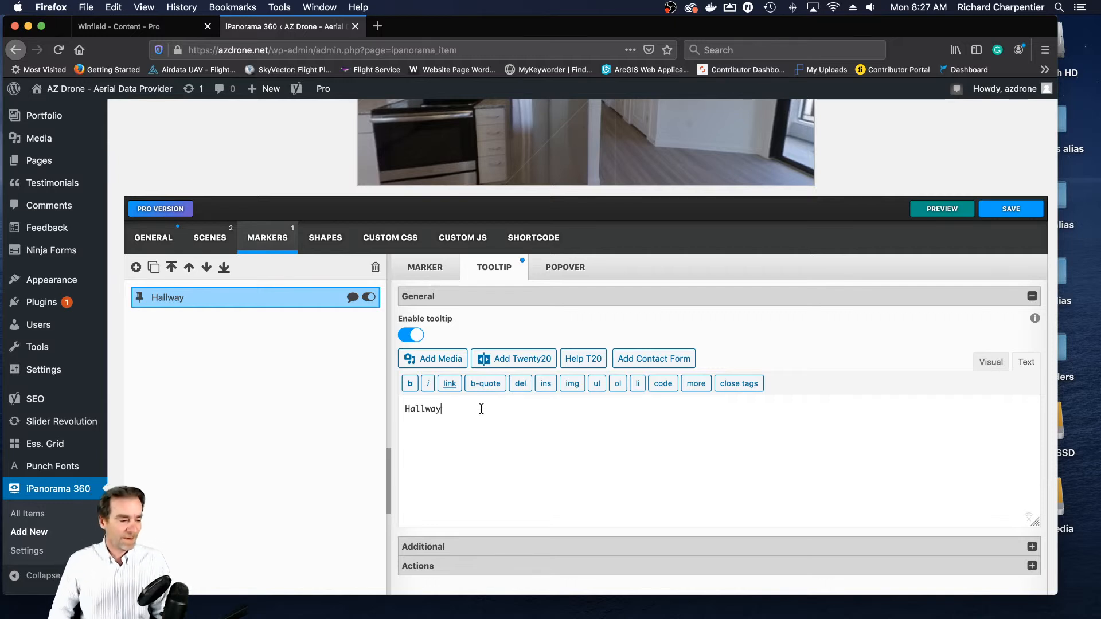
scroll(713, 322, up, 3)
scroll(714, 322, down, 6)
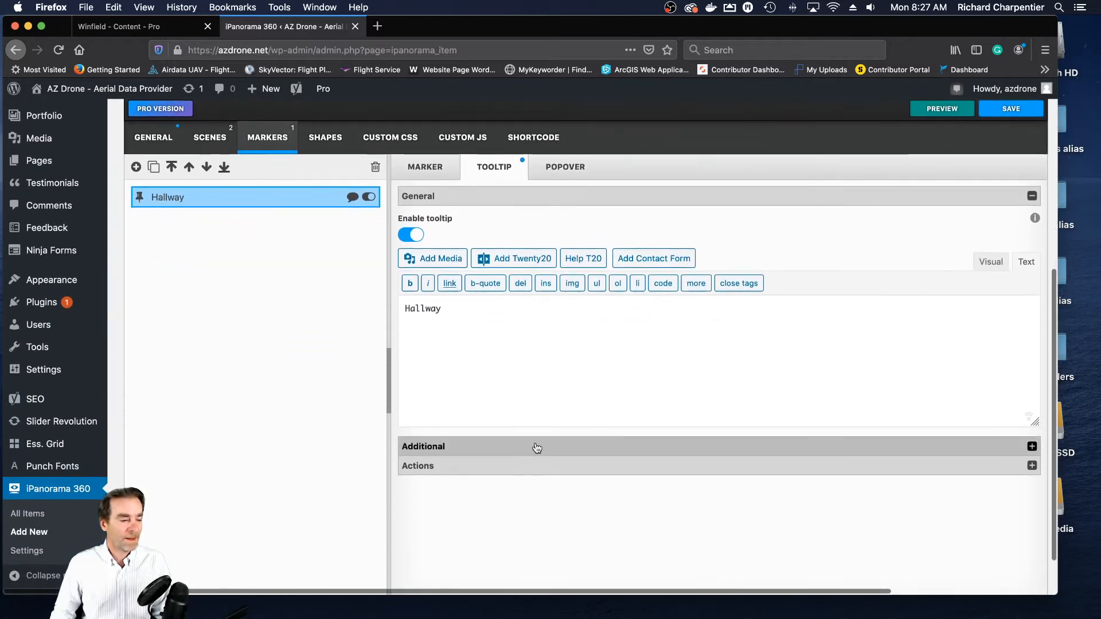
- Show the Hallway marker's action settings
click(410, 174)
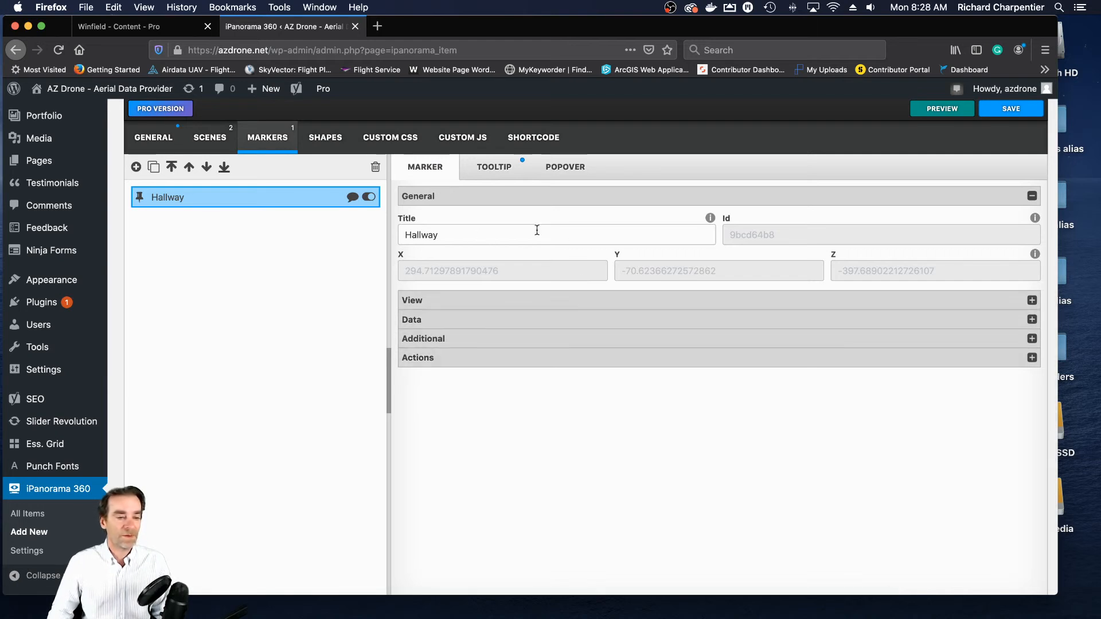
click(512, 358)
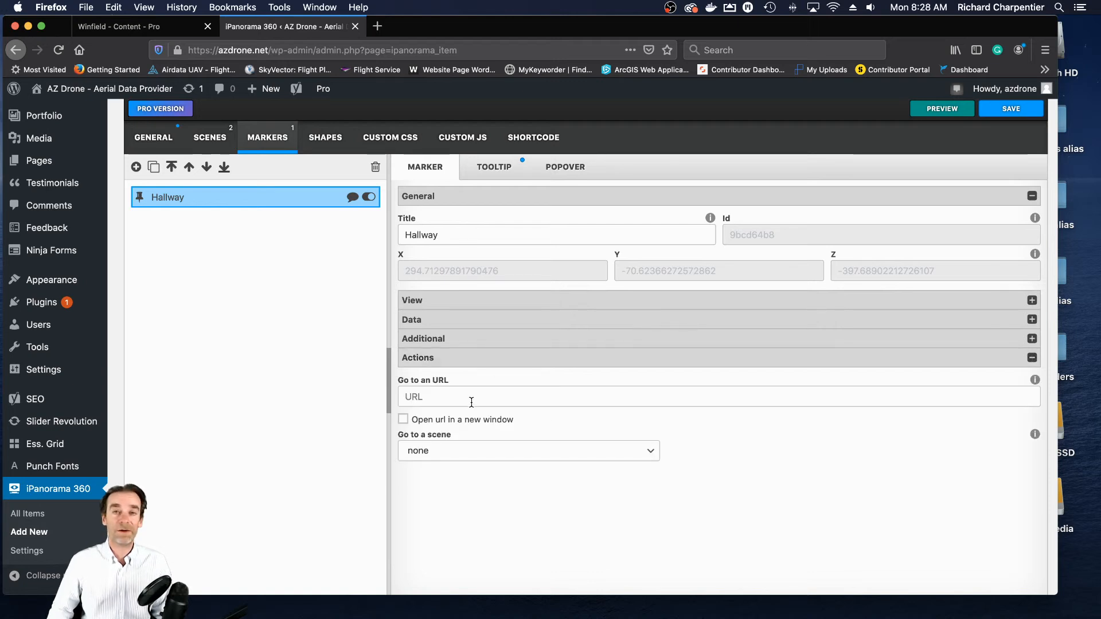
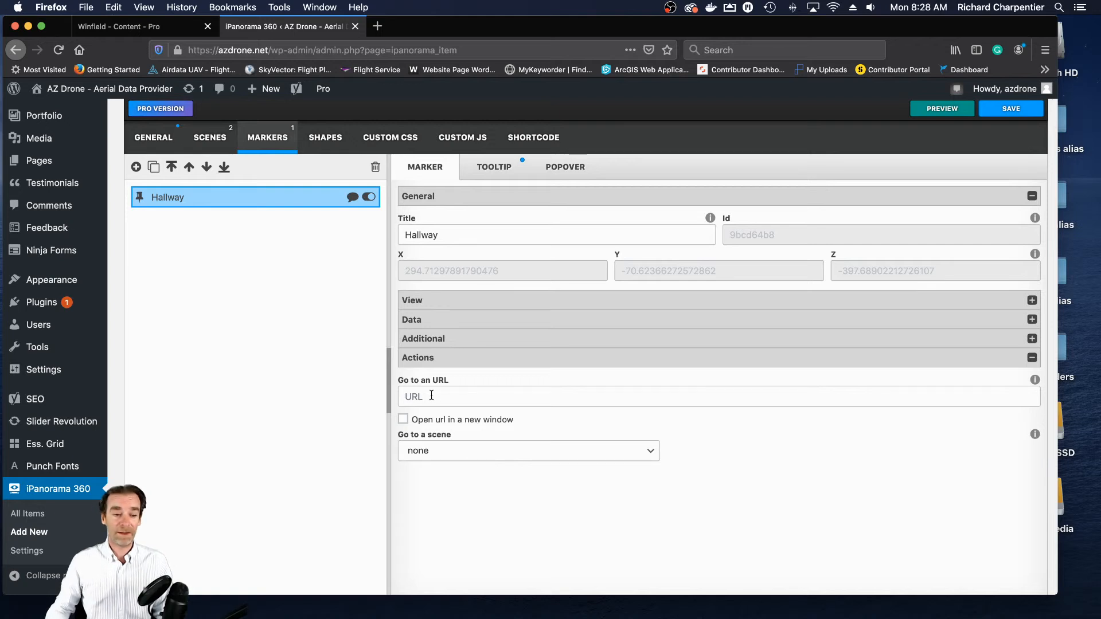
- Set the Hallway marker to go to the Hallway scene and save the tour
click(651, 451)
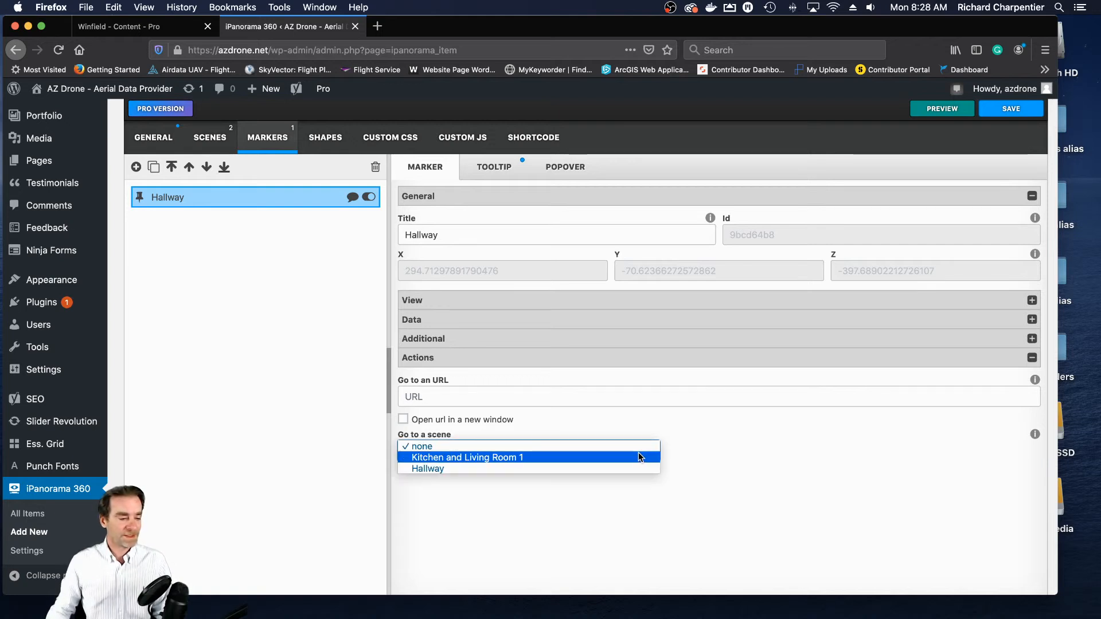
click(470, 468)
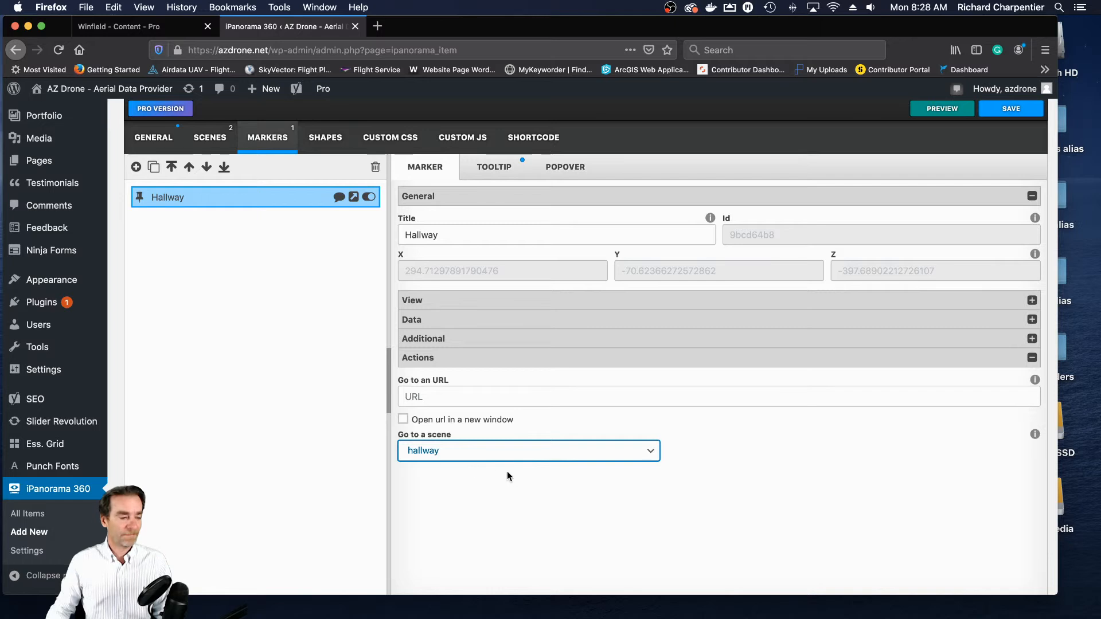
scroll(736, 479, up, 2)
scroll(735, 474, up, 2)
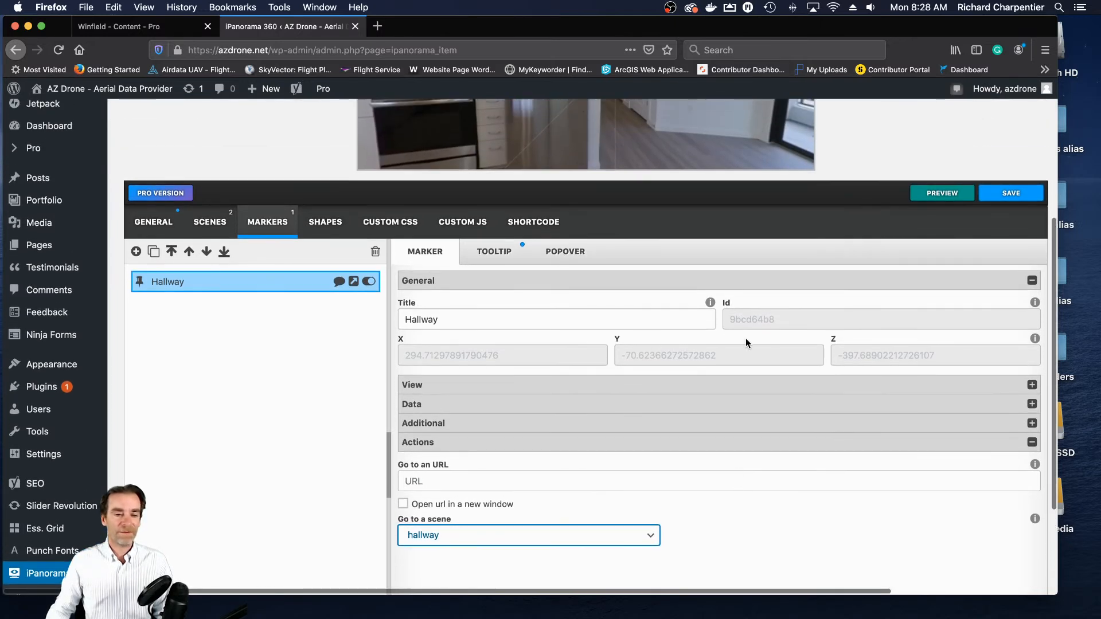
click(1010, 195)
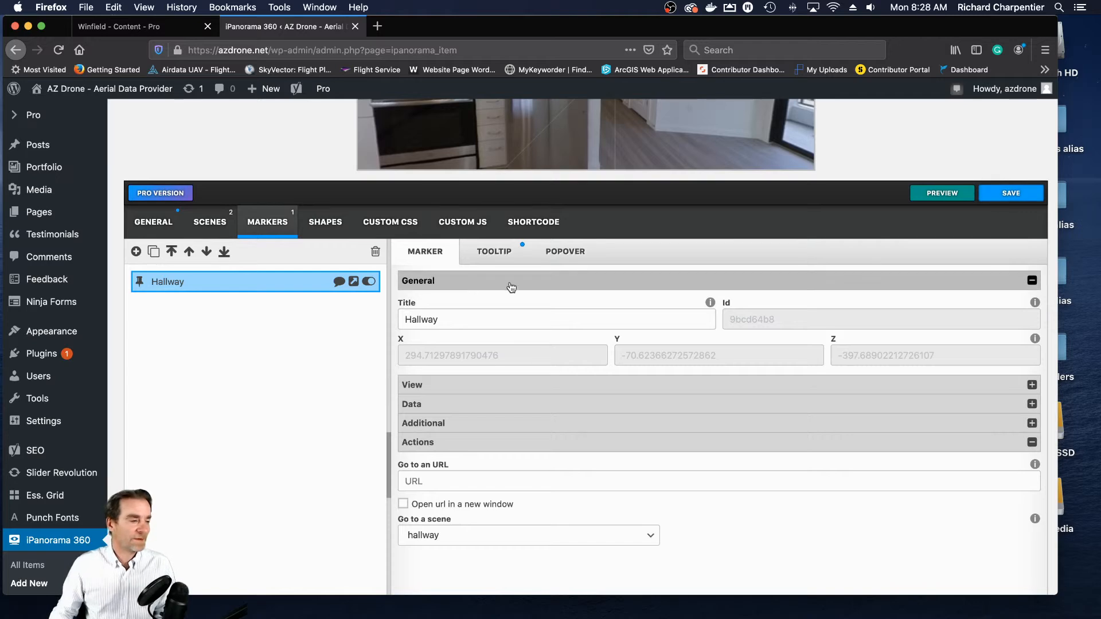
- Check the tour's scenes and markers, and select the Hallway scene for editing
click(210, 223)
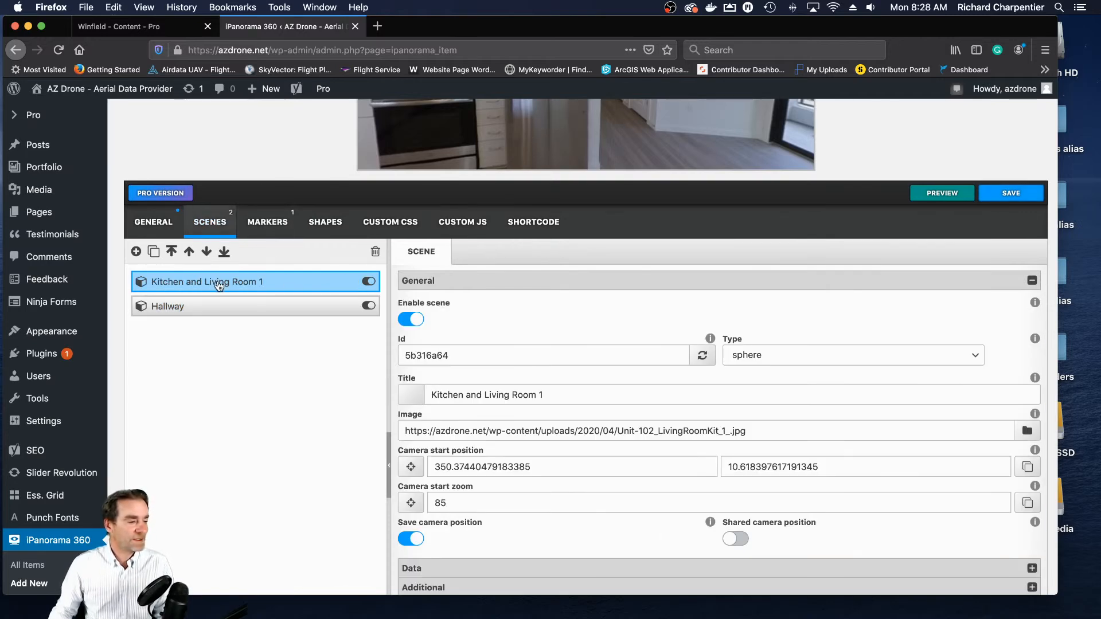
scroll(217, 291, down, 1)
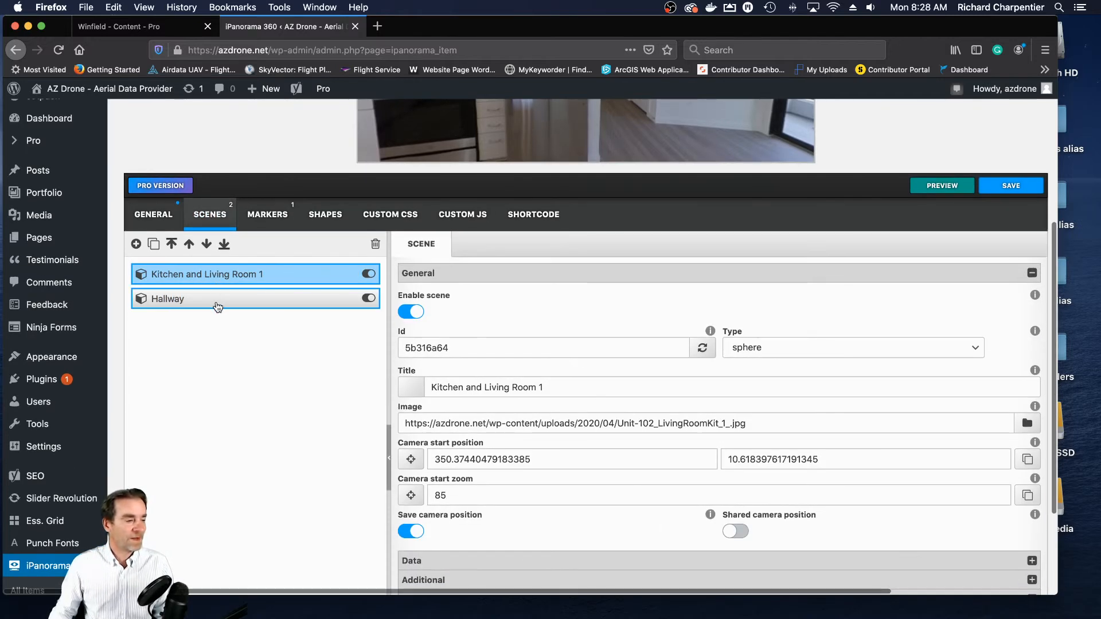
click(274, 217)
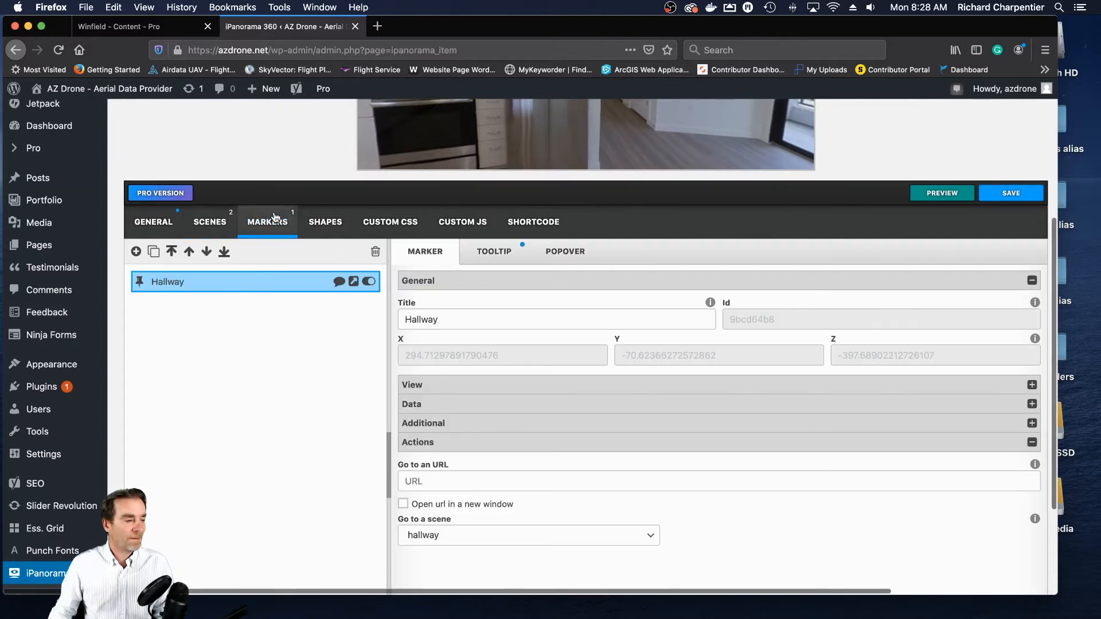
click(210, 215)
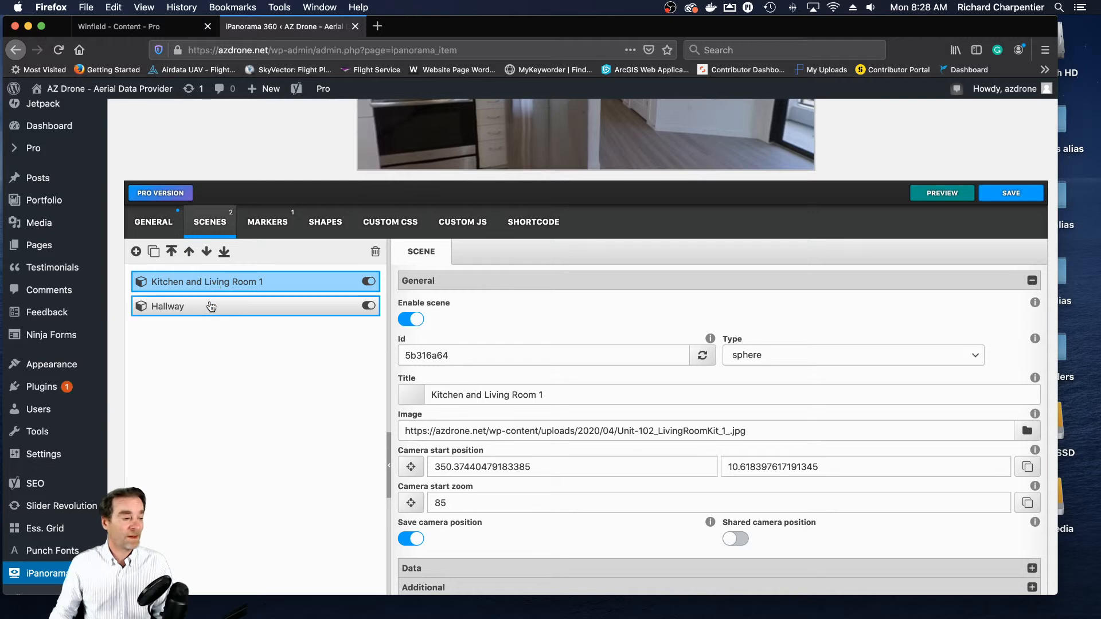
click(211, 312)
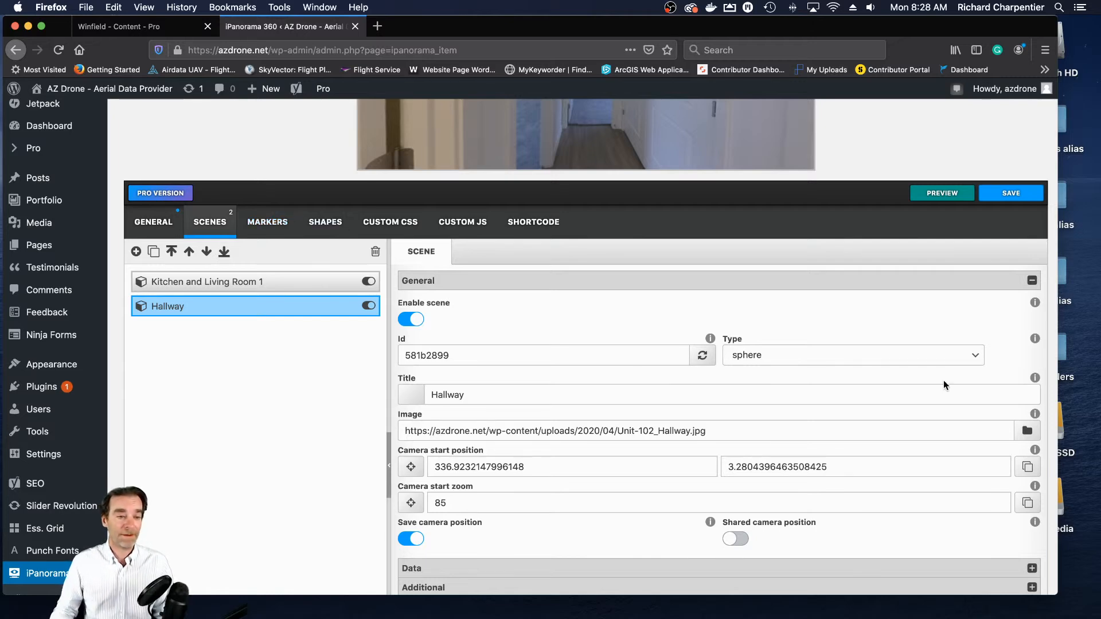
- In the Hallway scene, add a marker beside the opening to the living room and title it "Living Room and Kitchen"
scroll(961, 380, up, 5)
scroll(961, 380, up, 2)
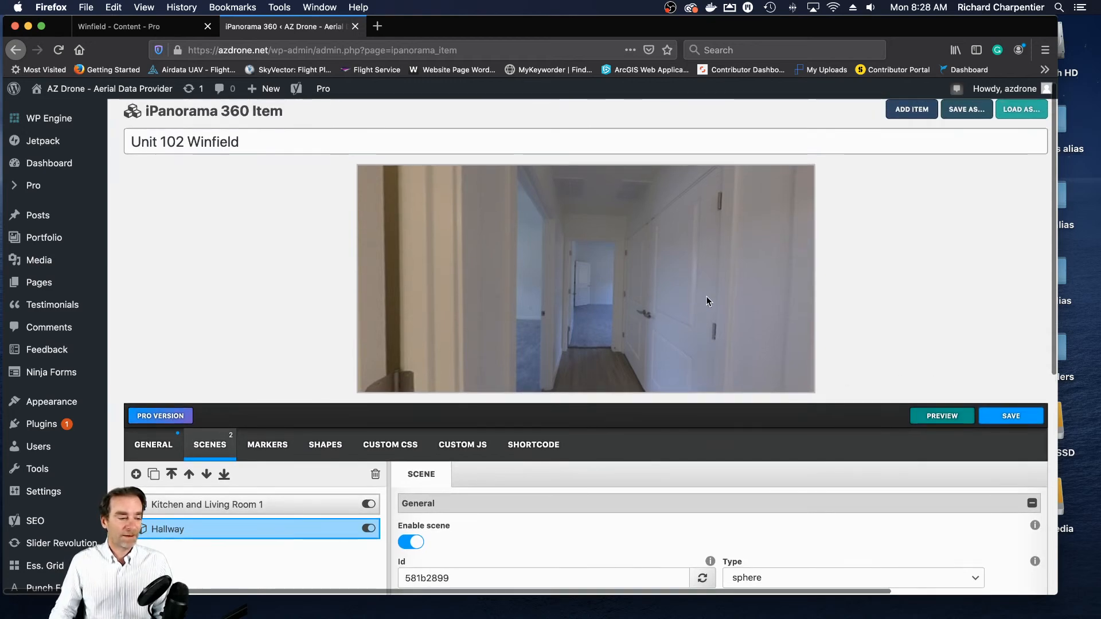
drag(717, 297, 498, 286)
drag(726, 272, 554, 294)
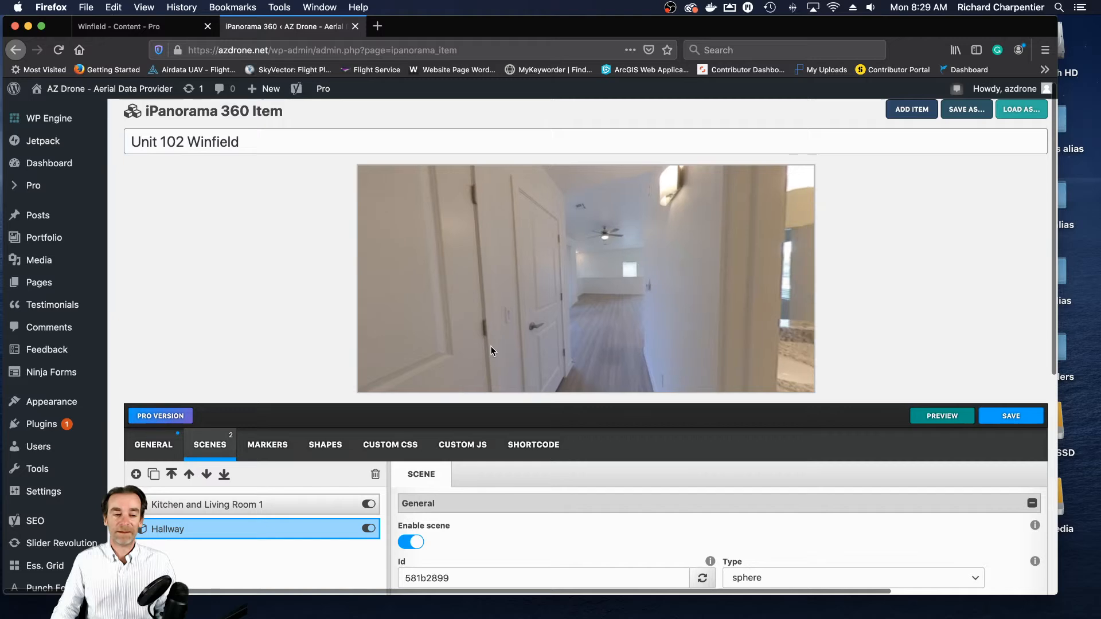
drag(490, 346, 643, 344)
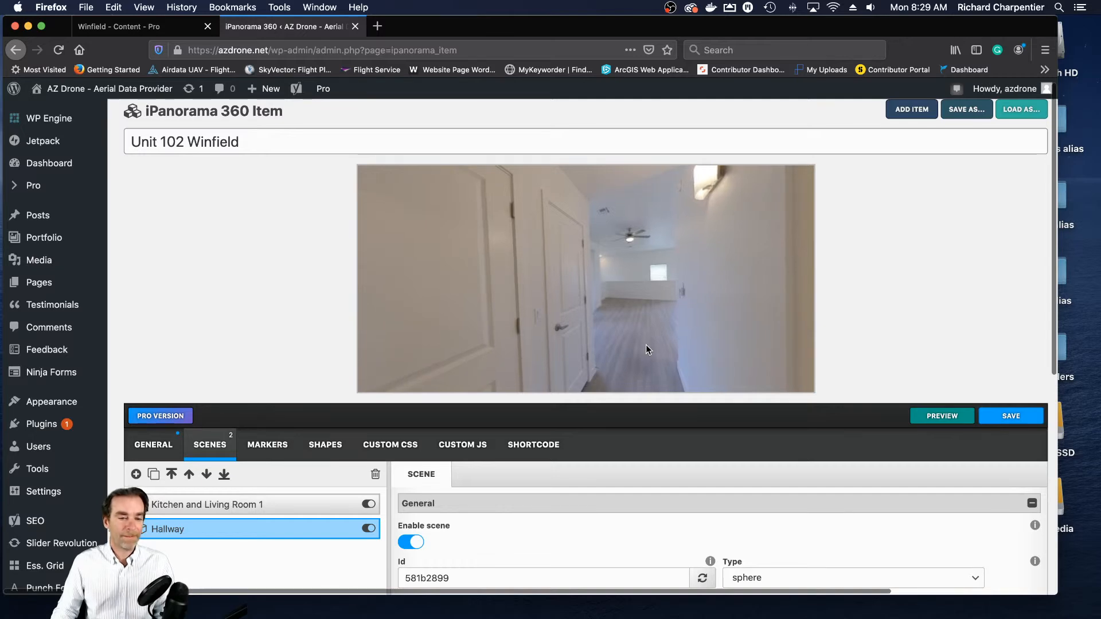
click(268, 449)
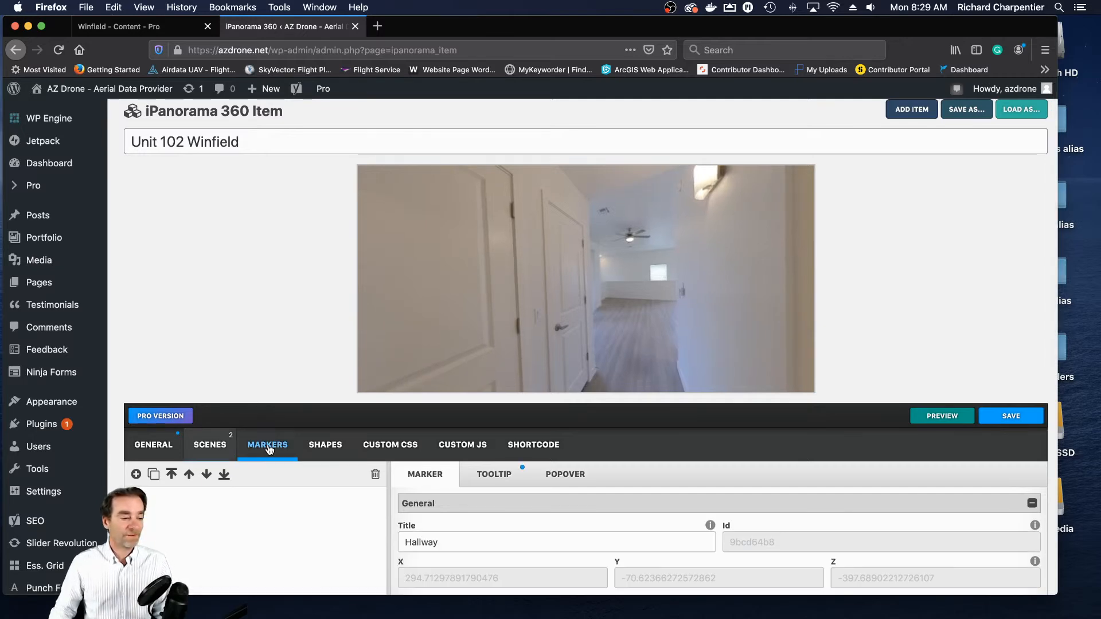
click(136, 474)
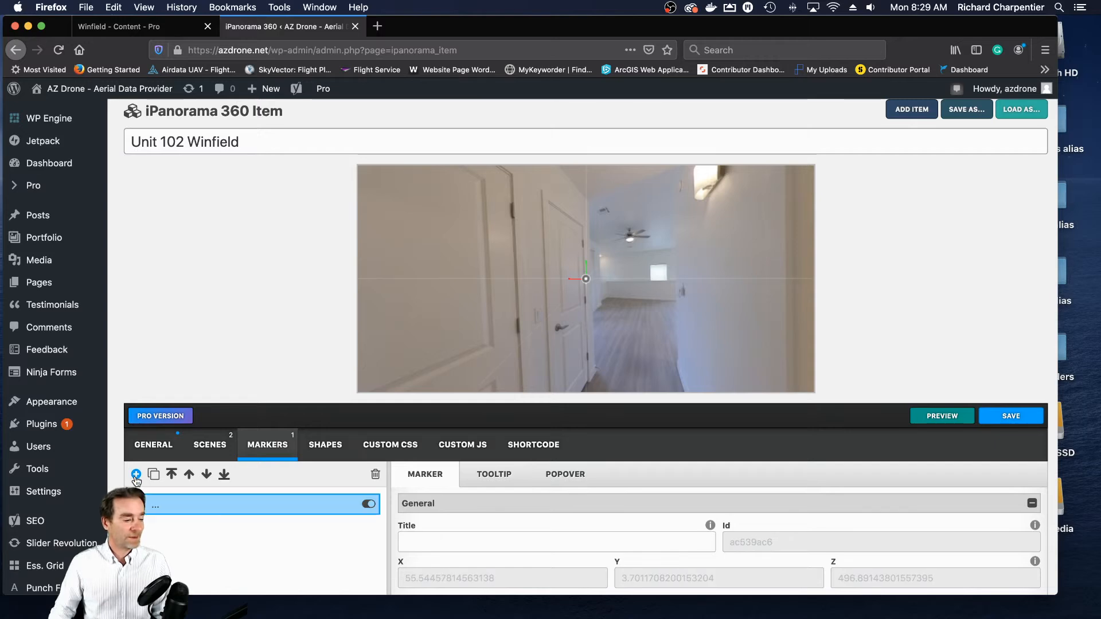
click(477, 548)
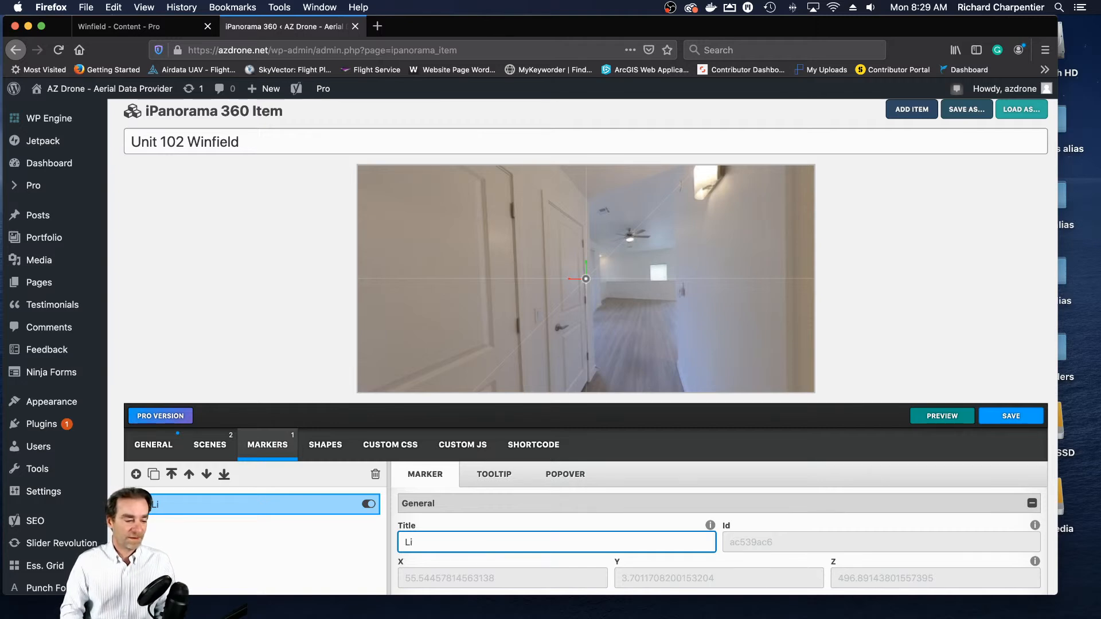
text(Room )
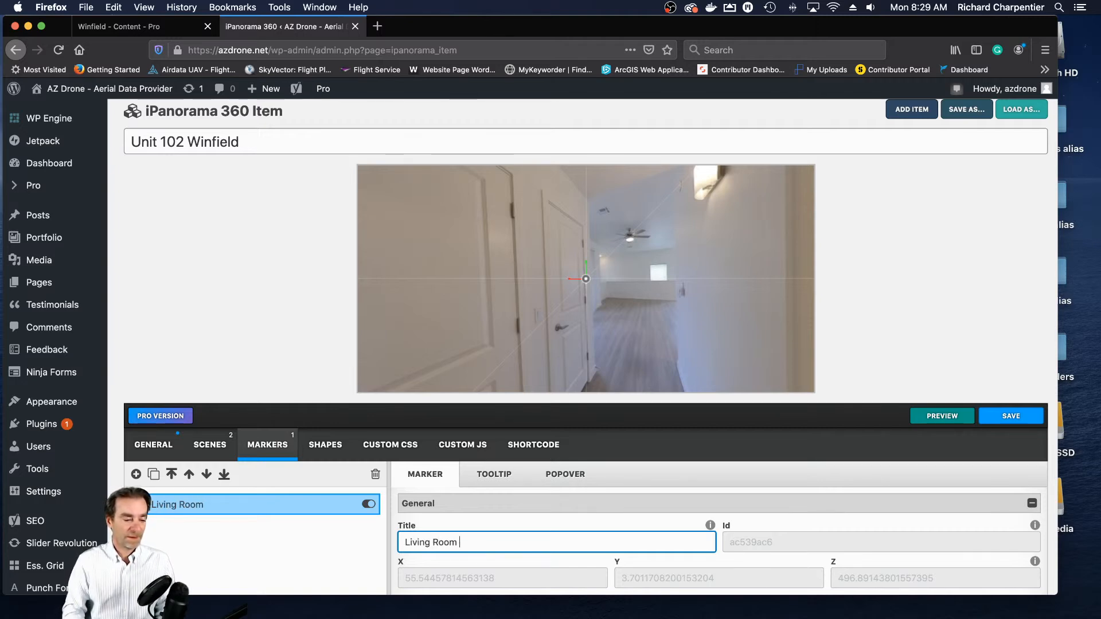
text(and Kitchen)
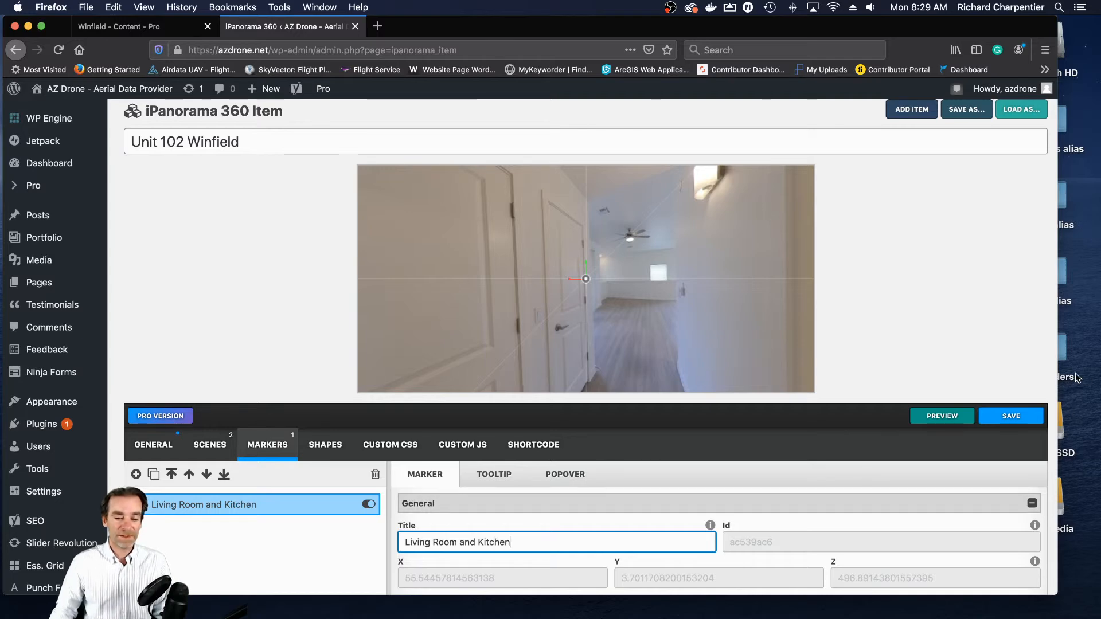
- Enable the new marker's tooltip and reuse its title "Living Room and Kitchen" as the tooltip text
scroll(1055, 376, down, 4)
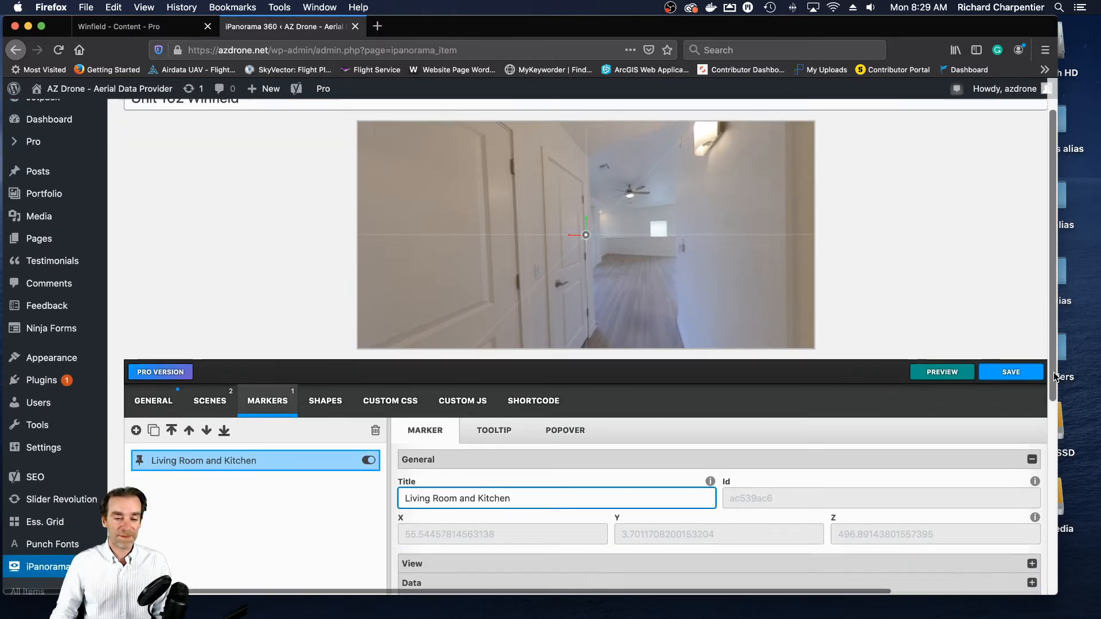
scroll(1055, 376, down, 4)
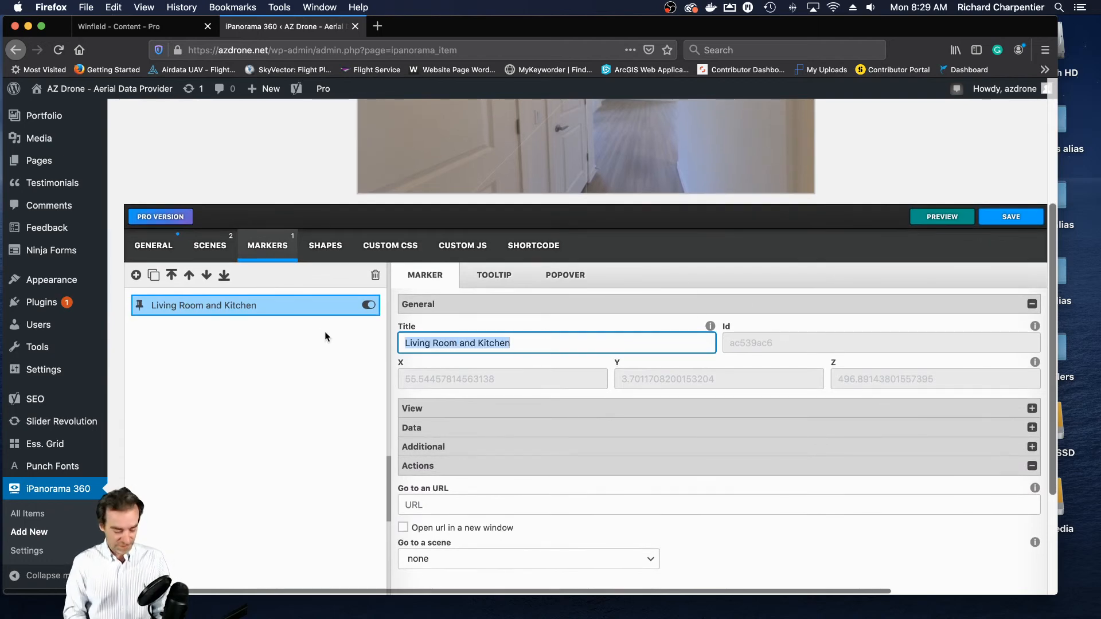
click(494, 276)
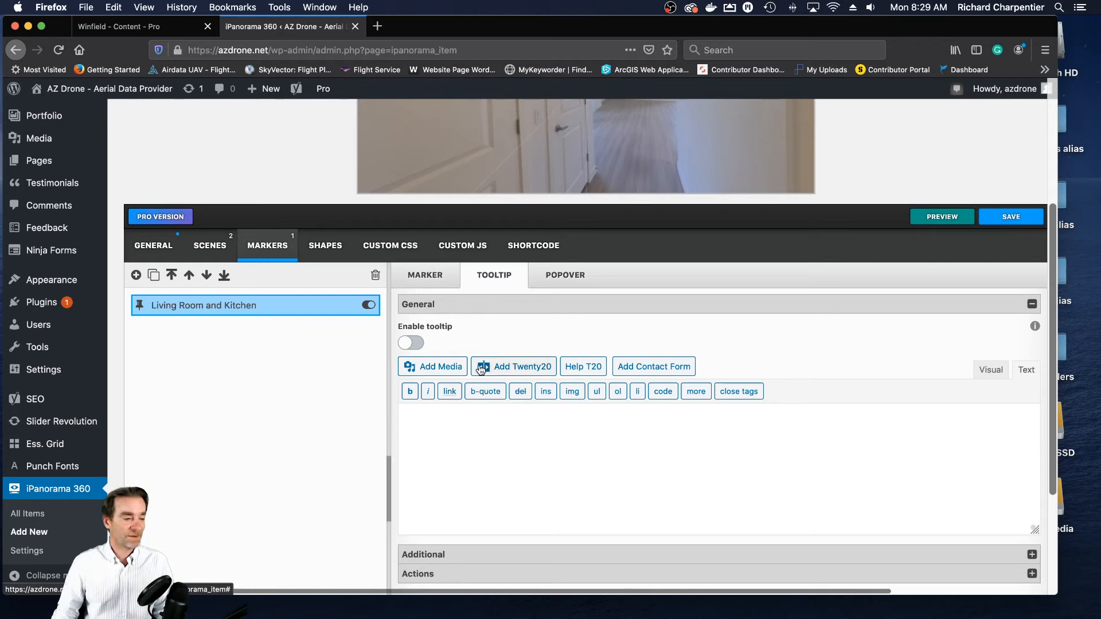
text(Living Room and Kitchen)
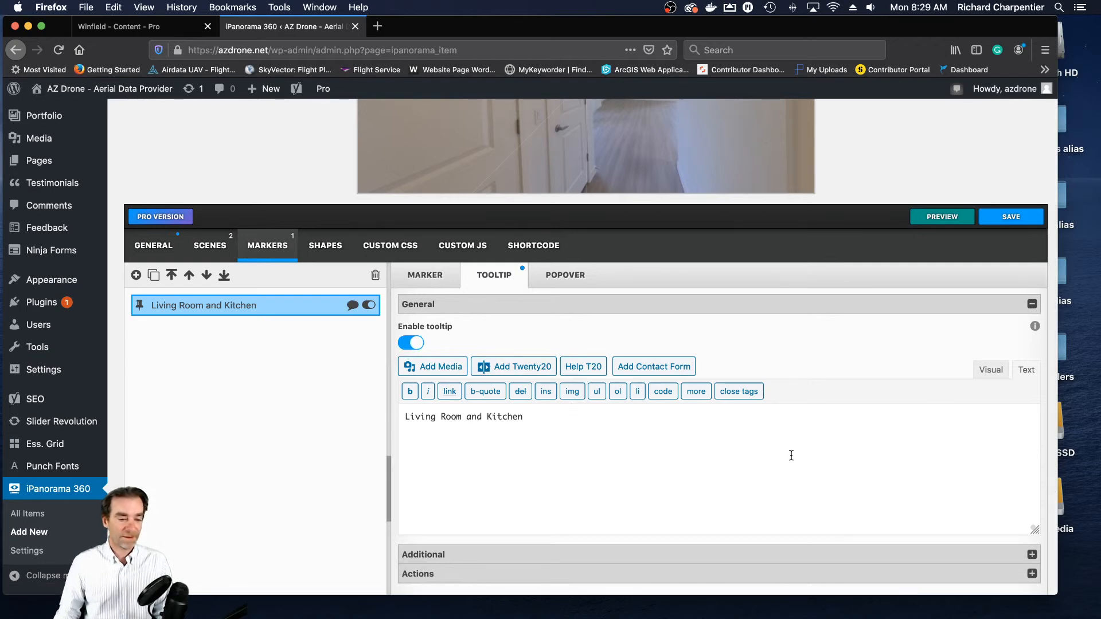
- Set the Living Room and Kitchen marker to go to the Kitchen and Living Room 1 scene and save the tour
scroll(790, 456, down, 5)
scroll(790, 456, up, 4)
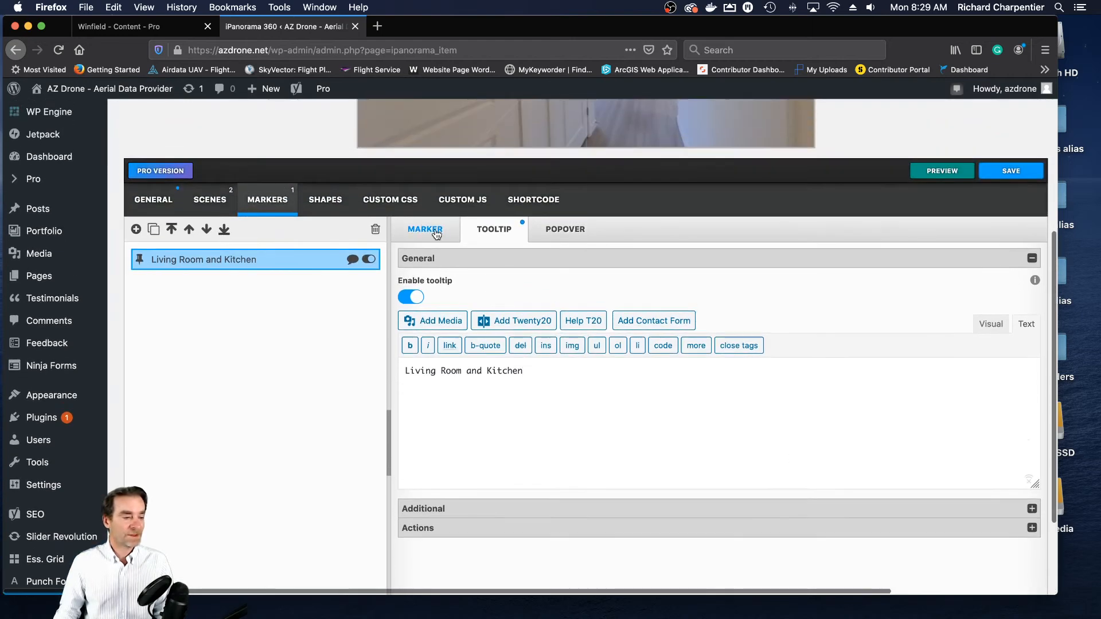
click(434, 229)
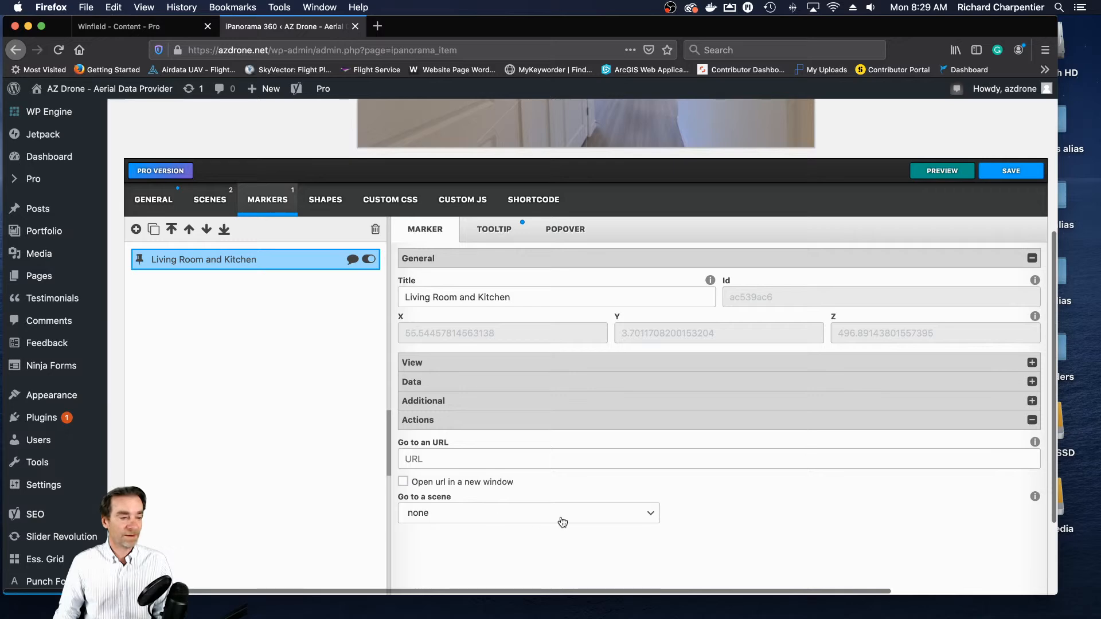
scroll(655, 435, up, 2)
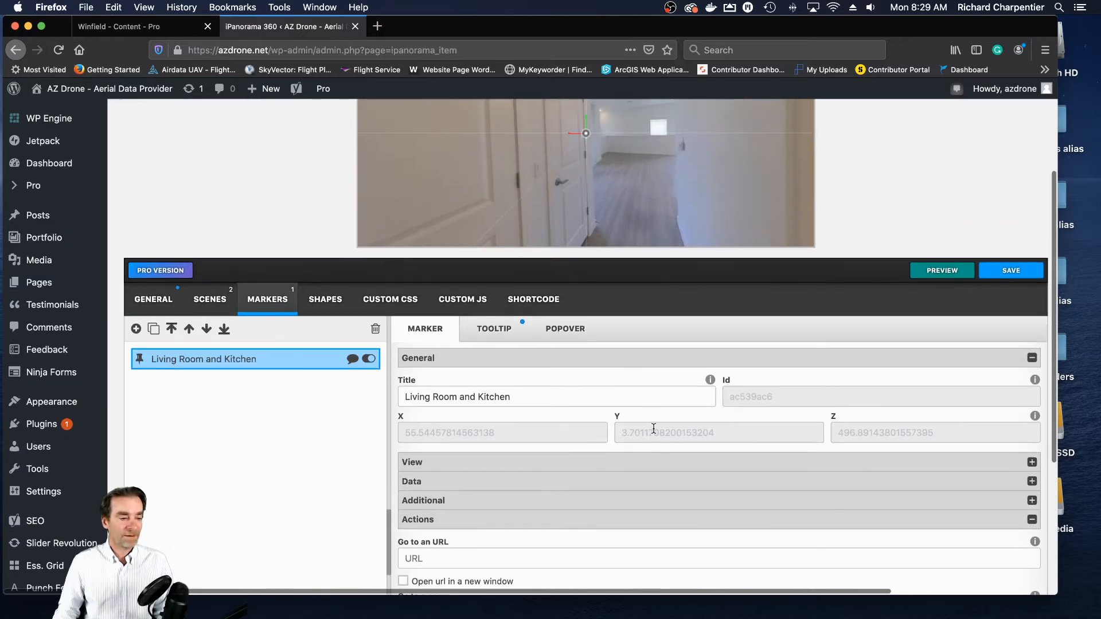
scroll(656, 419, down, 5)
click(654, 402)
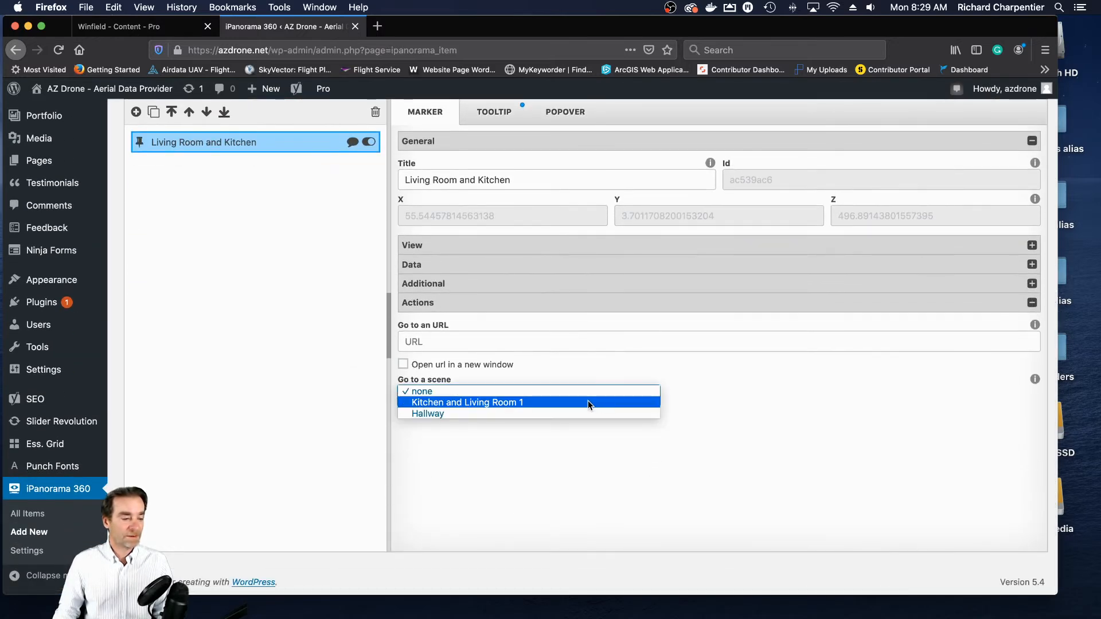
click(548, 404)
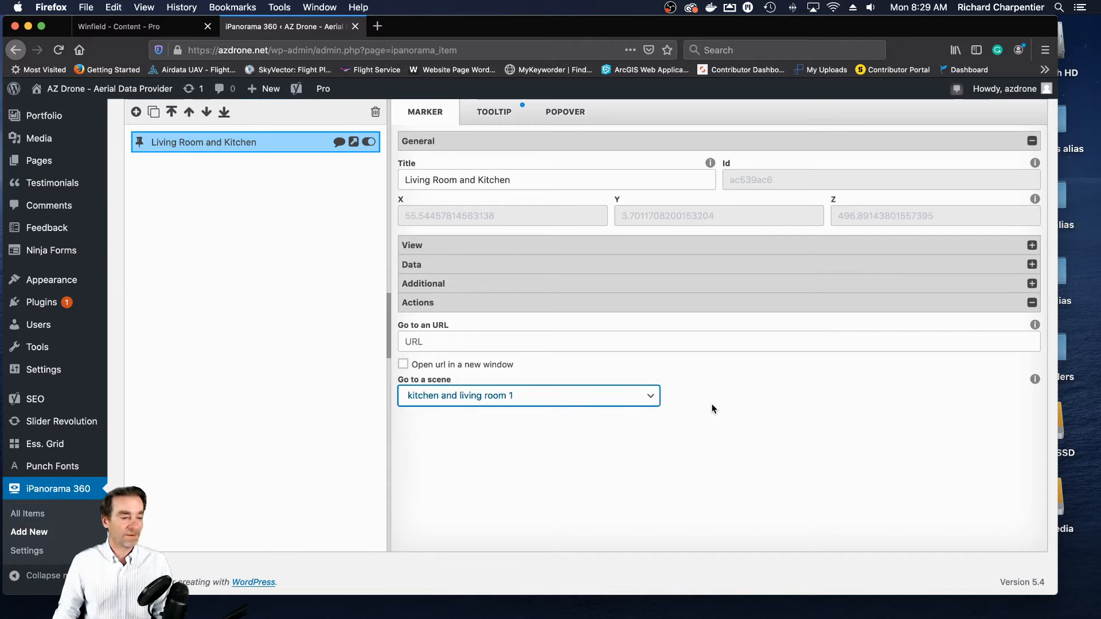
scroll(751, 415, up, 3)
click(1006, 160)
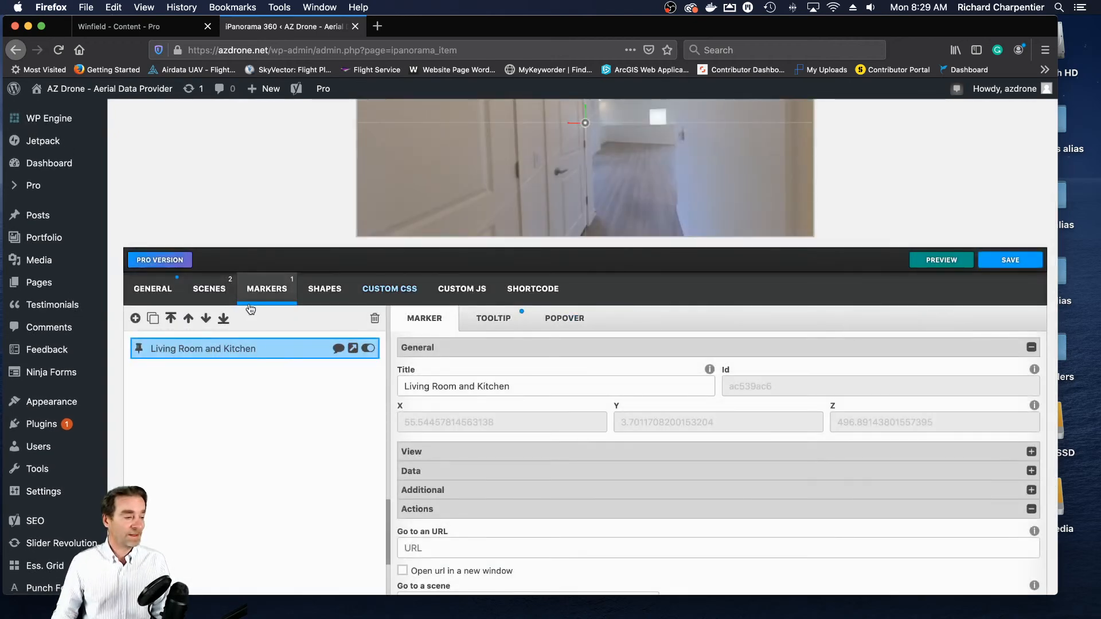
- Return to the tour's scene list, check the marker in the Hallway preview and save the tour again
click(209, 288)
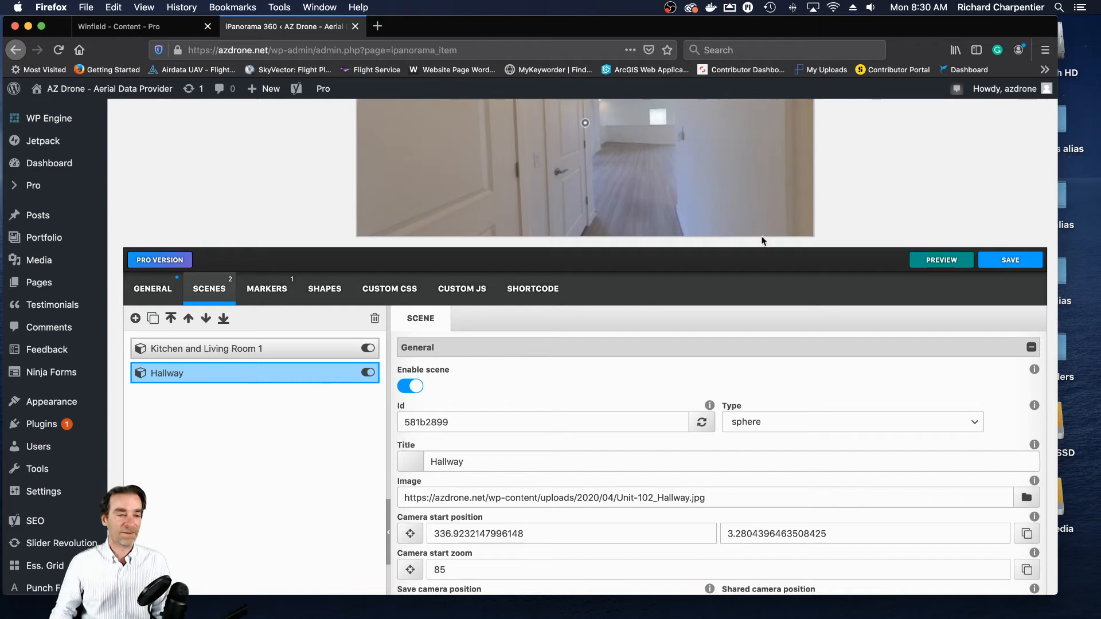
scroll(954, 177, up, 3)
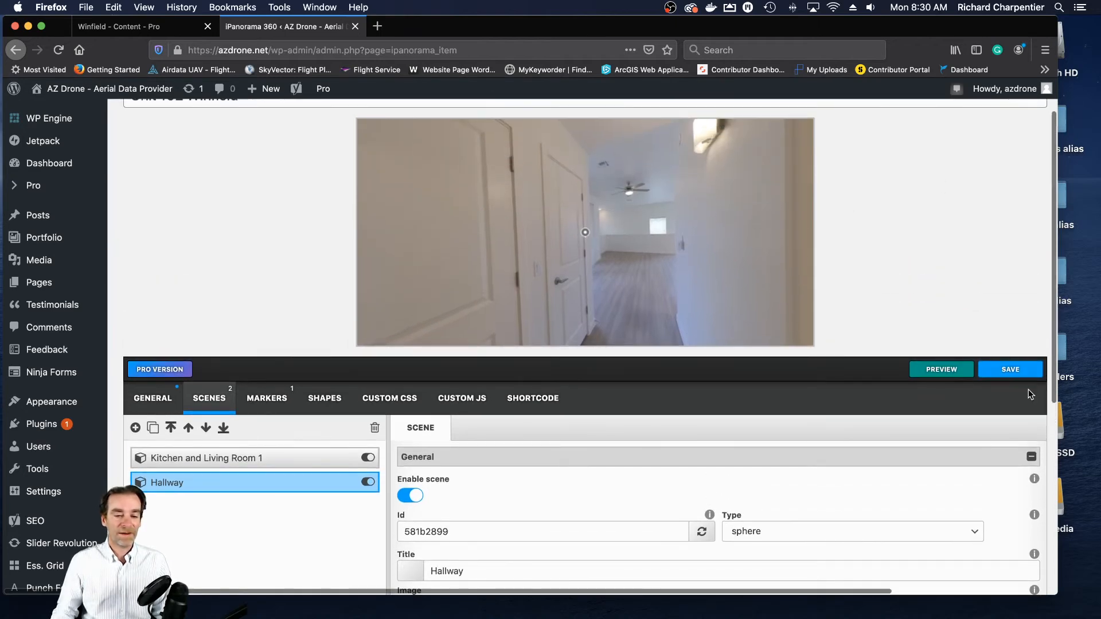
click(1013, 370)
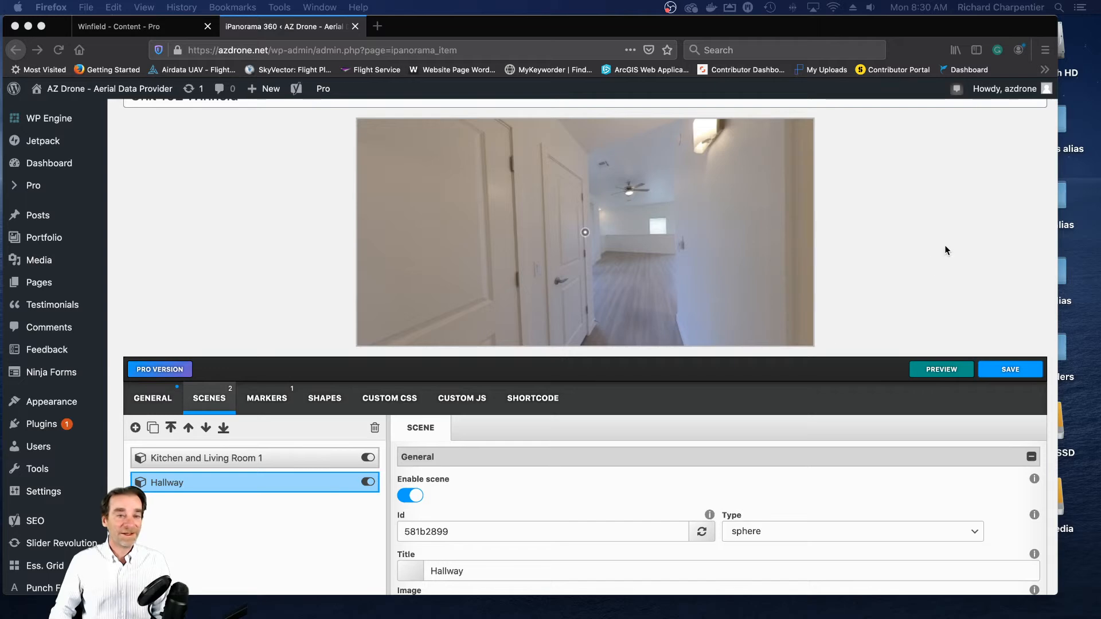
click(1015, 374)
click(1015, 375)
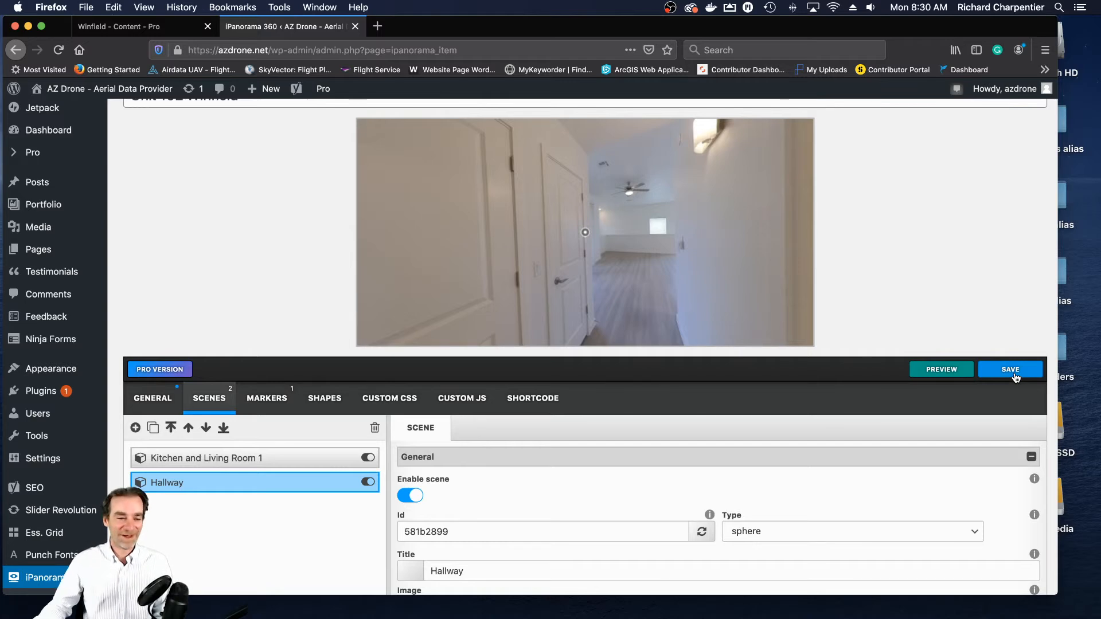
scroll(816, 240, down, 1)
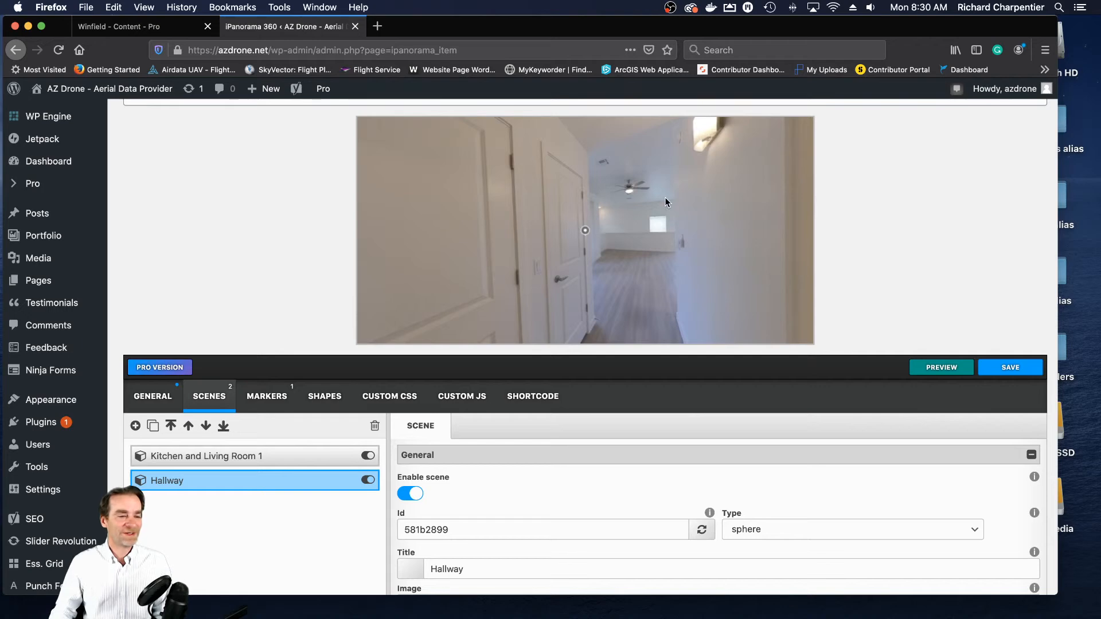
- Switch to the Winfield page editor, open the live page and show the Unit 102 panorama
click(148, 31)
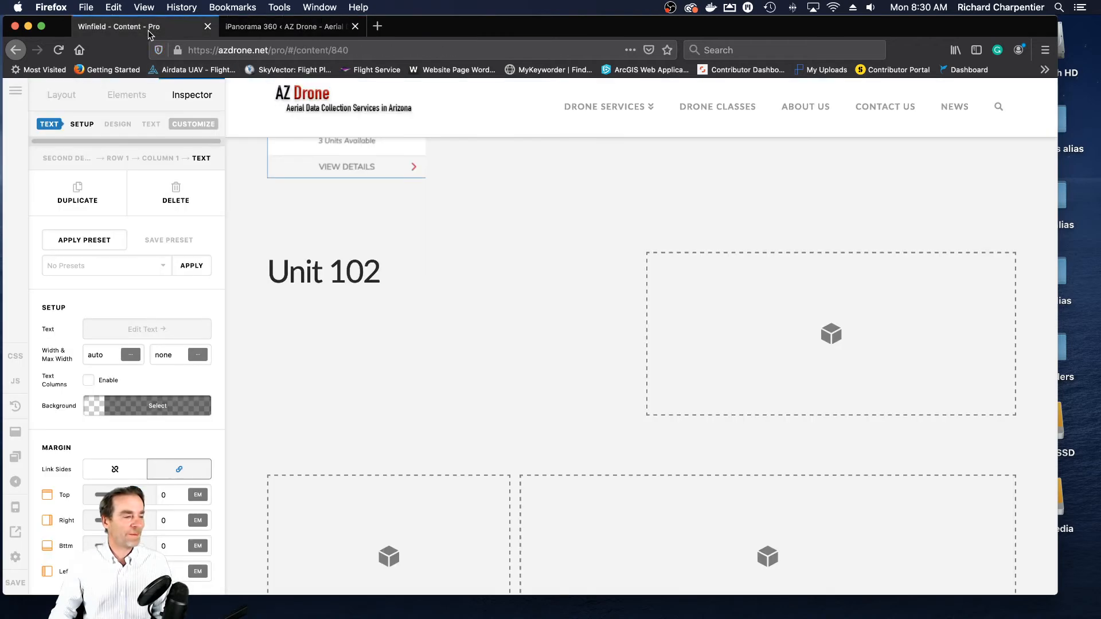
click(16, 534)
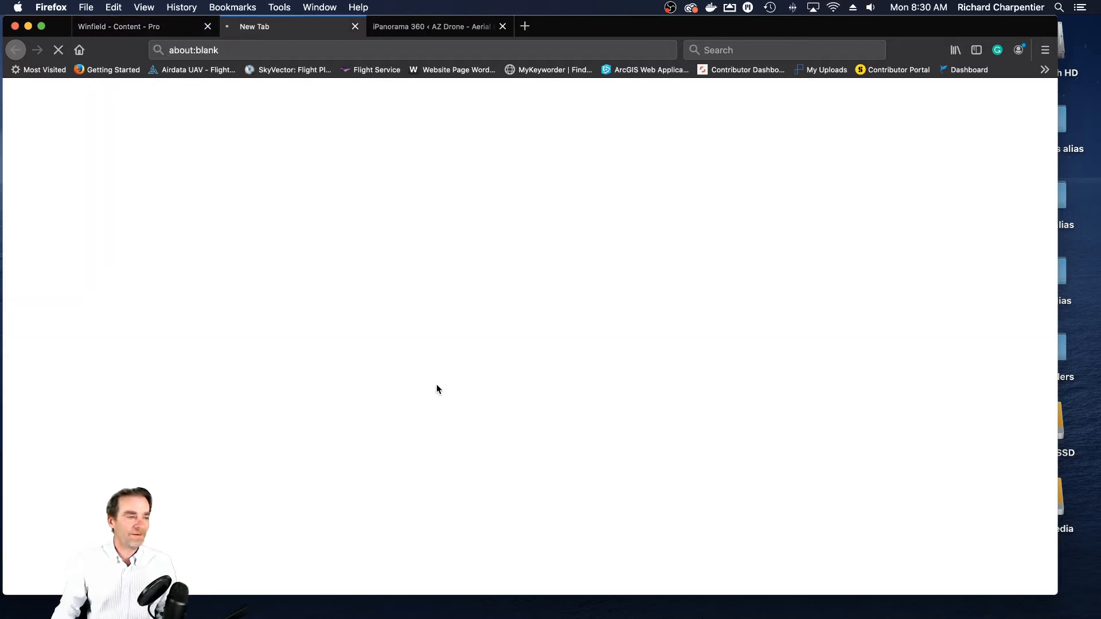
scroll(481, 364, down, 15)
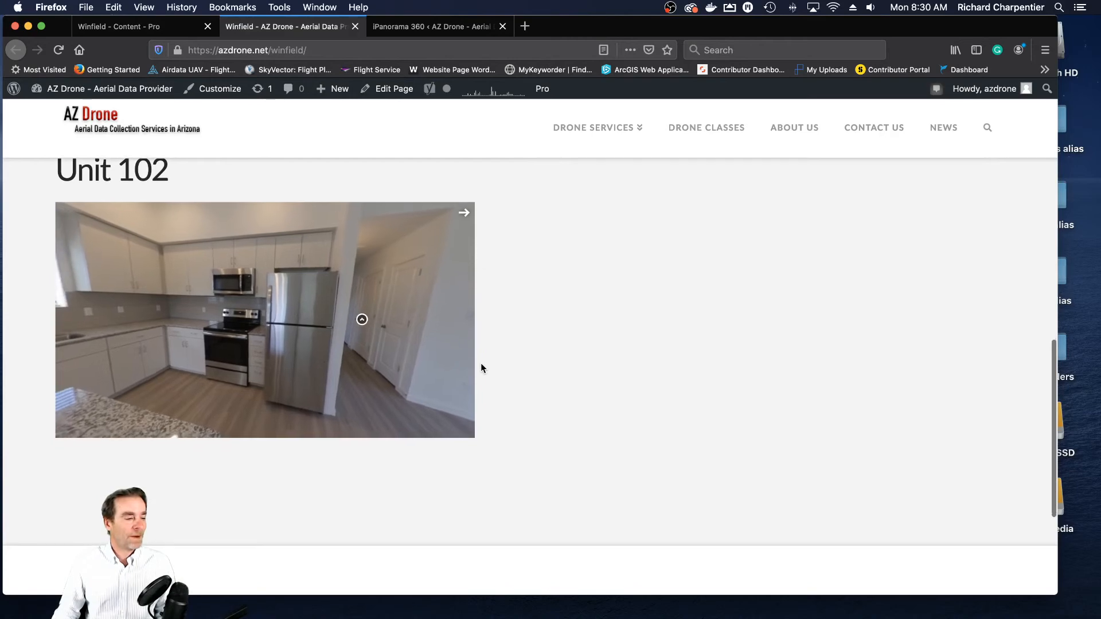
- Test the Unit 102 tour on the live page by following the Hallway marker and returning through the Living Room and Kitchen marker
scroll(522, 361, up, 2)
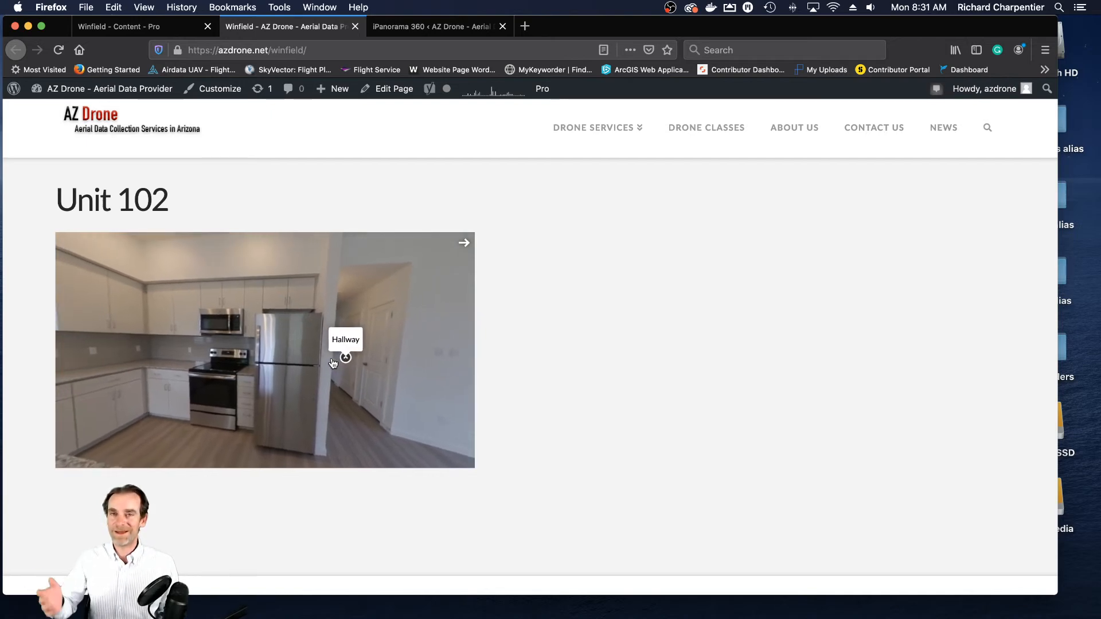
drag(401, 394, 311, 373)
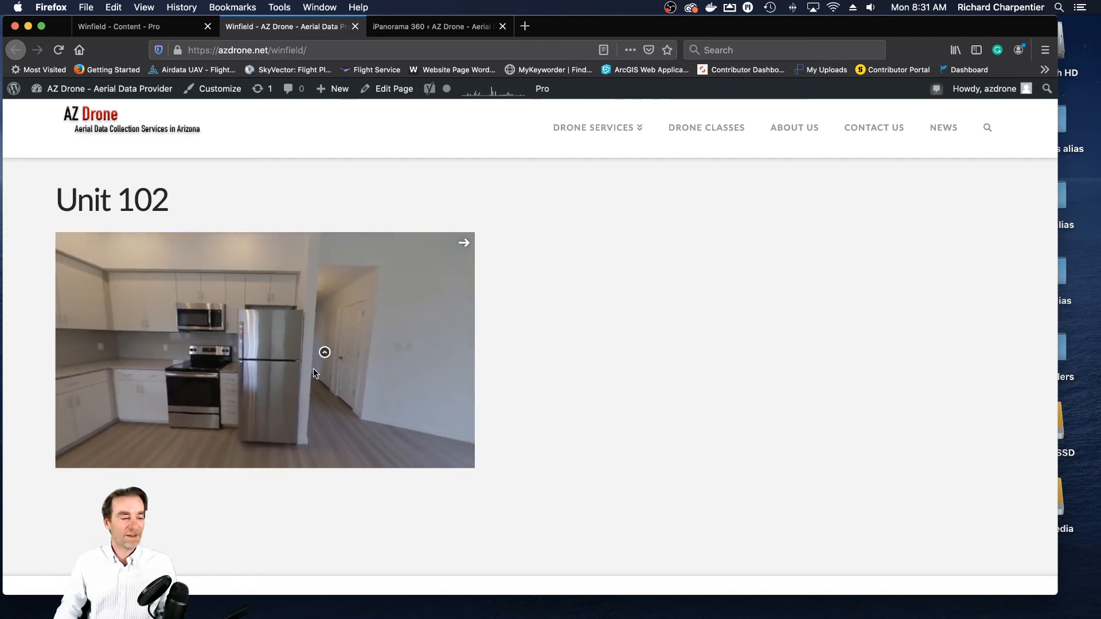
click(324, 354)
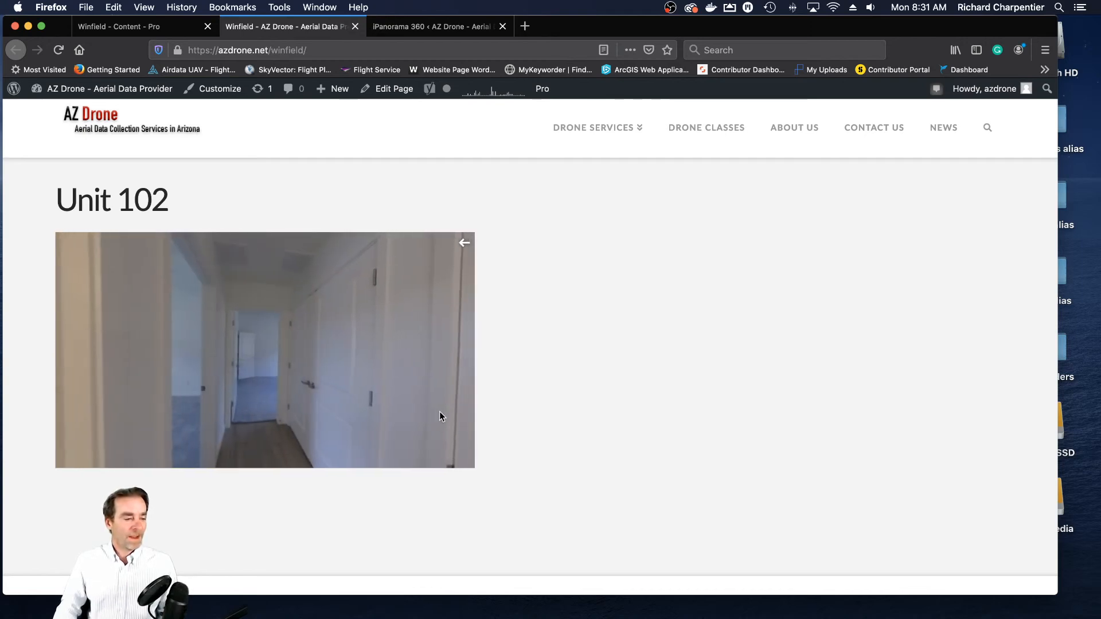
drag(339, 368, 421, 363)
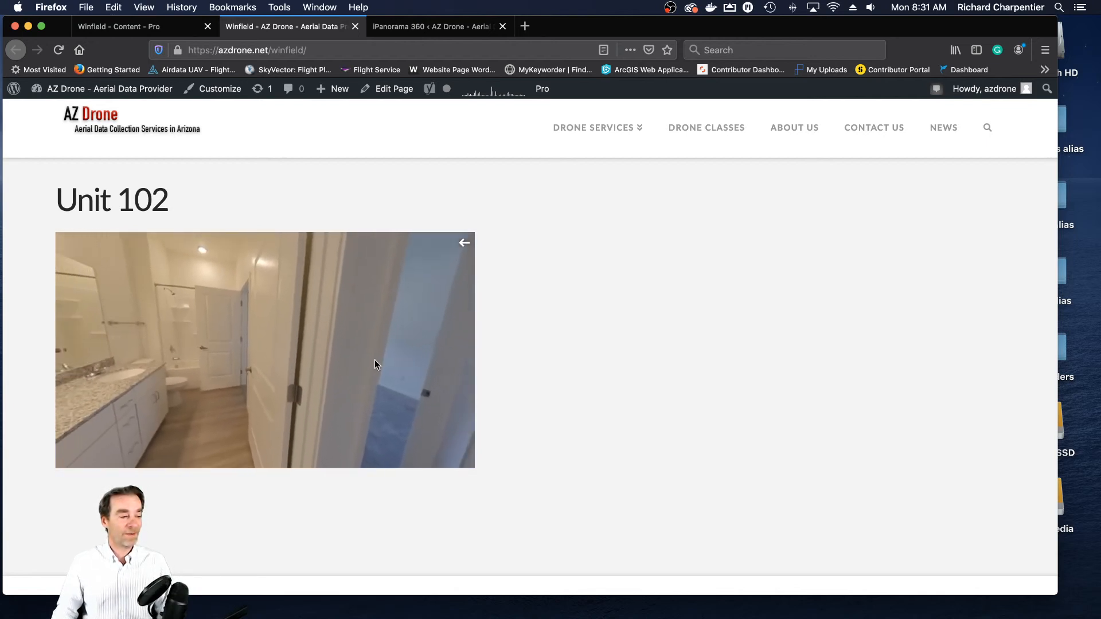
drag(319, 359, 381, 387)
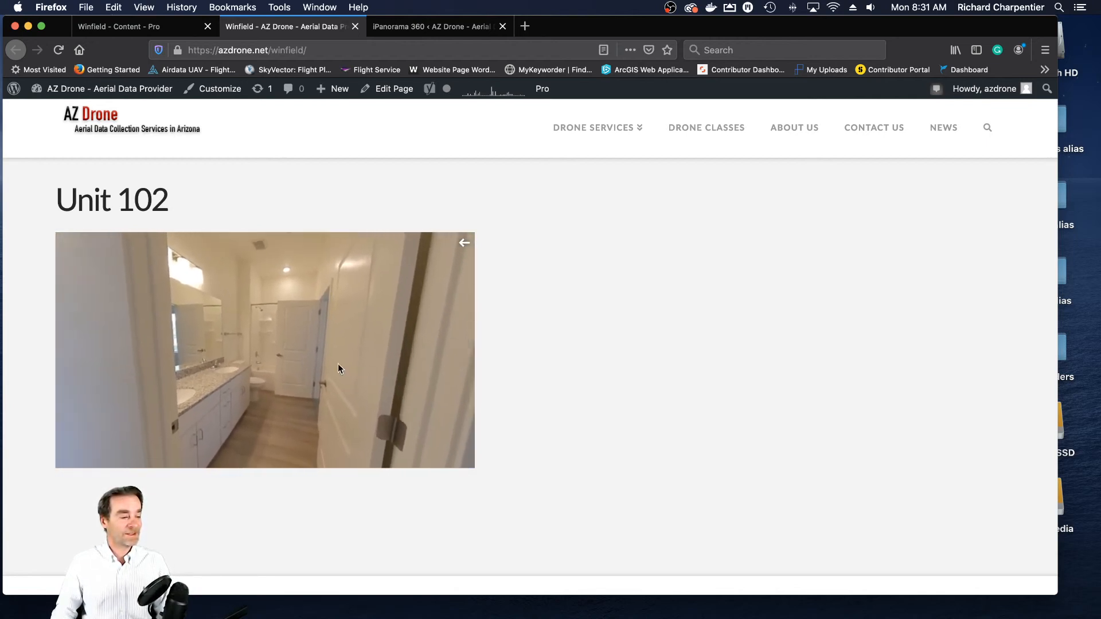
drag(345, 356, 388, 360)
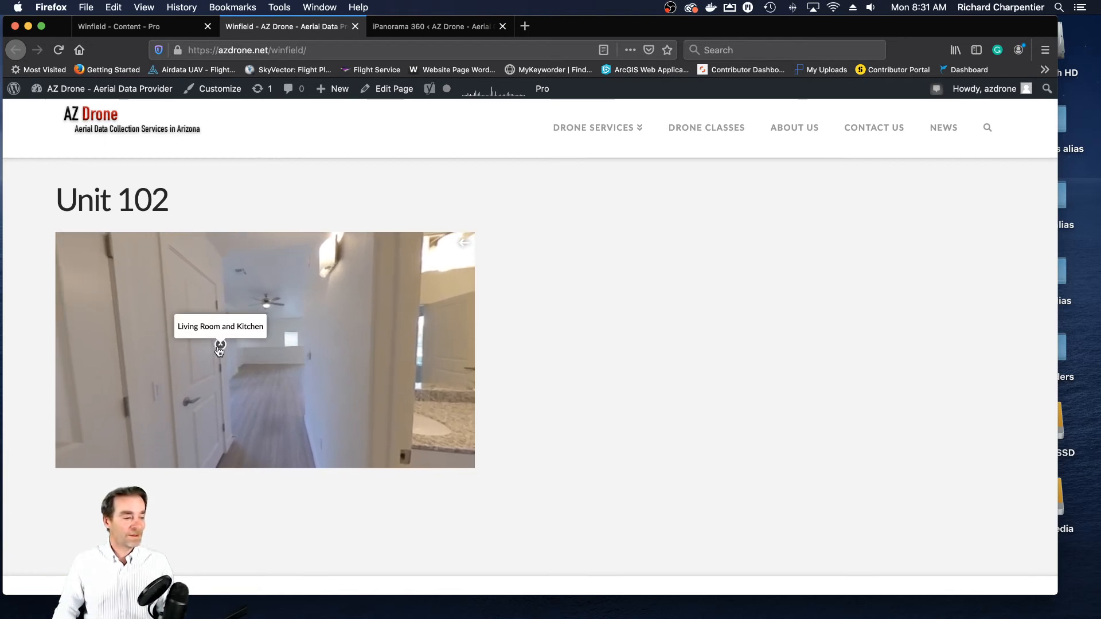
click(220, 347)
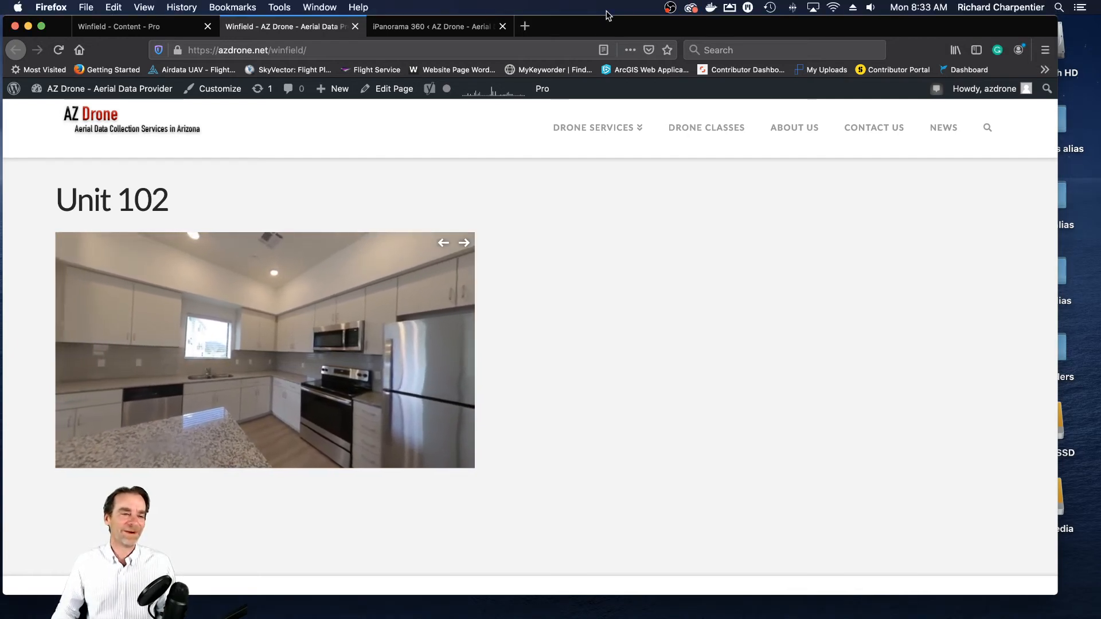
click(713, 8)
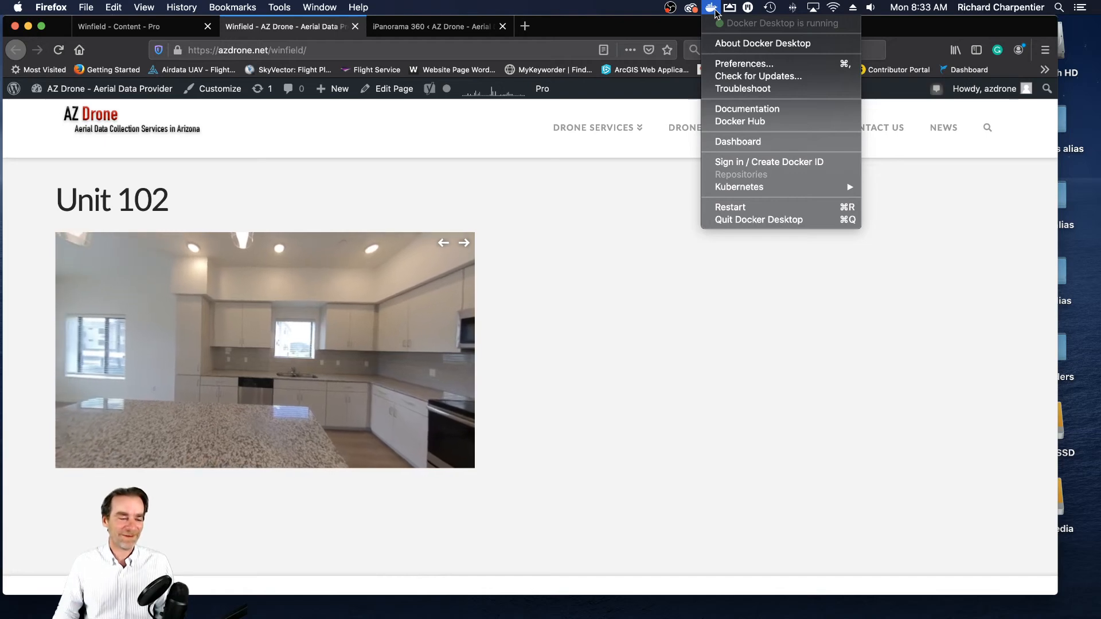
click(636, 10)
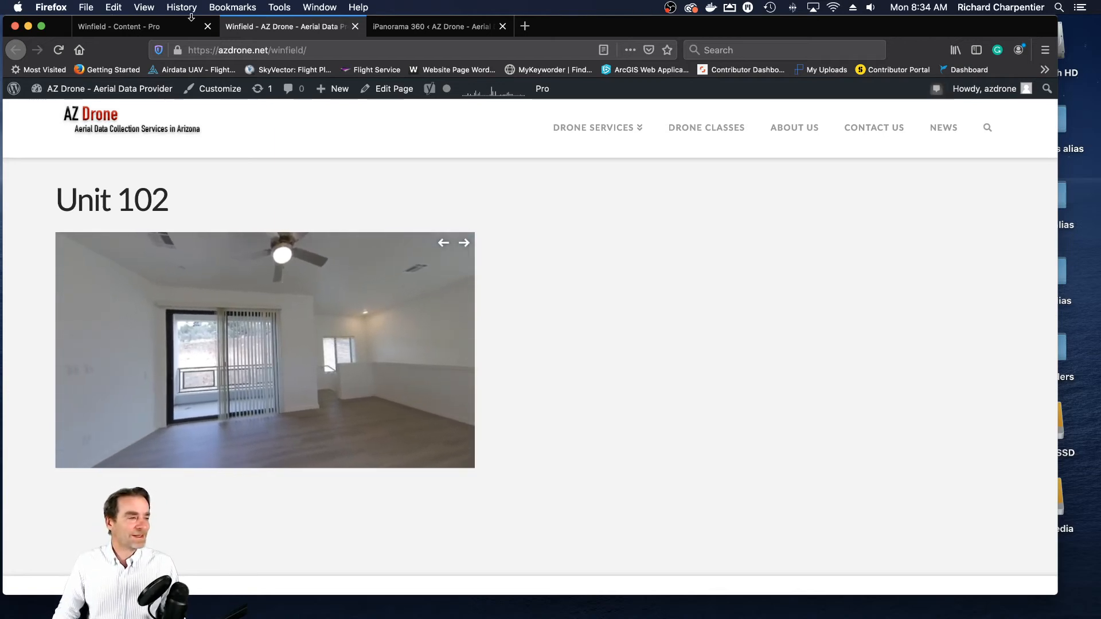
- Close the live Winfield page, return to the iPanorama item editor and look around the Hallway scene preview at the adjoining rooms
click(355, 27)
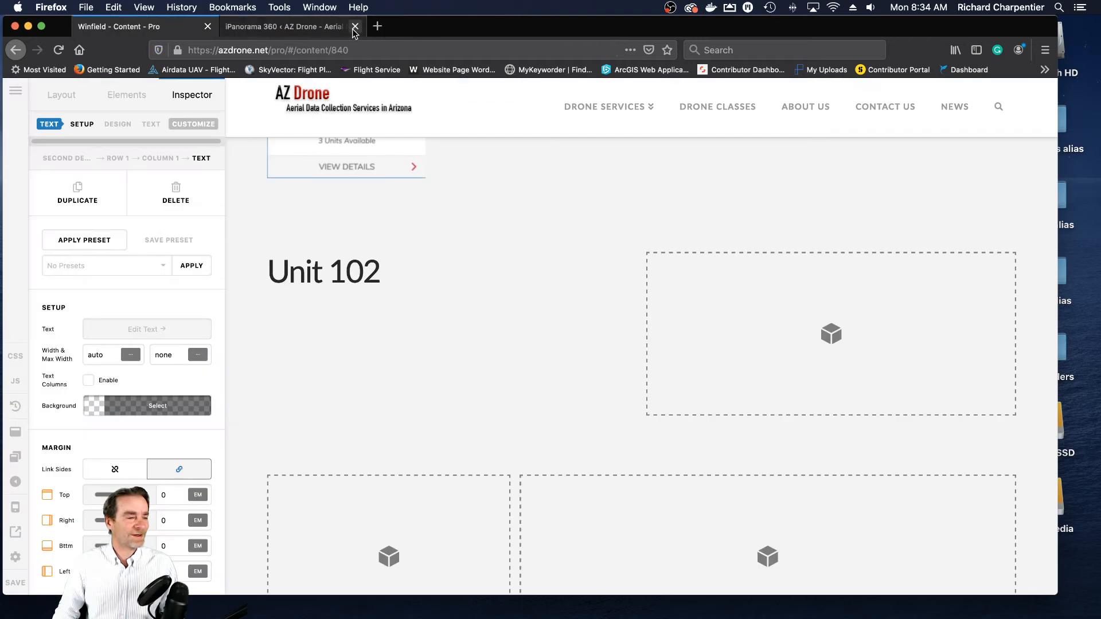
click(236, 29)
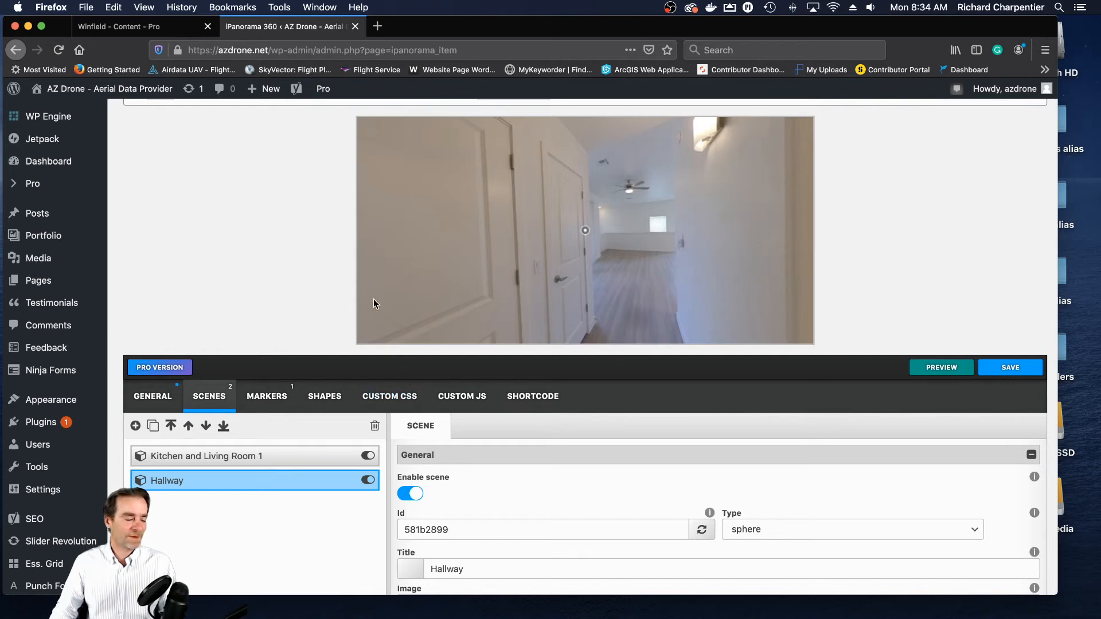
drag(703, 273, 570, 266)
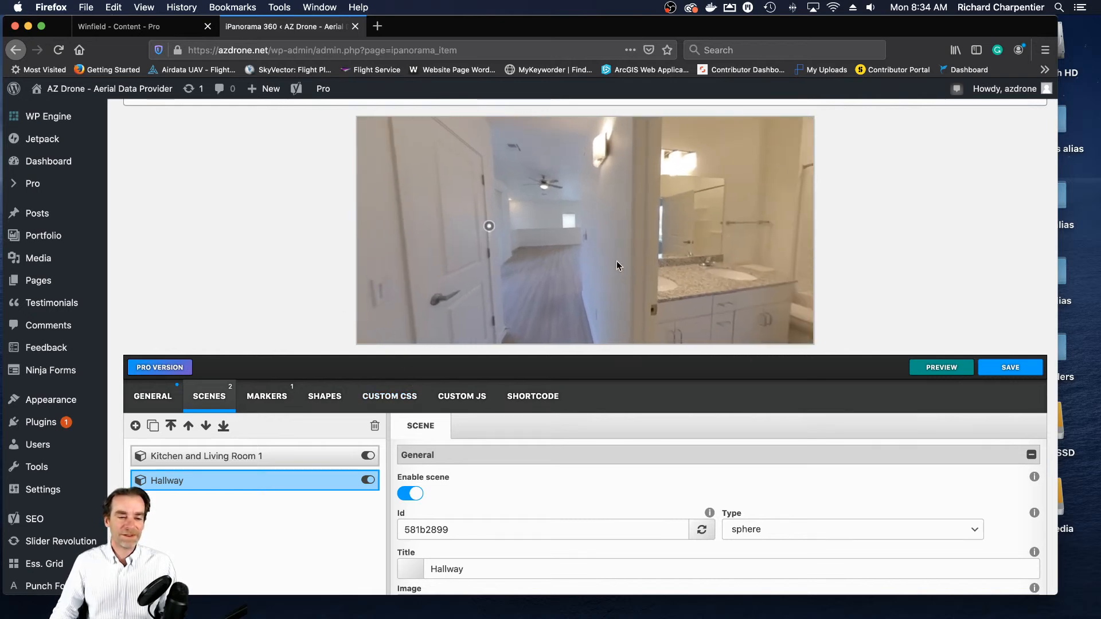
drag(678, 275, 516, 240)
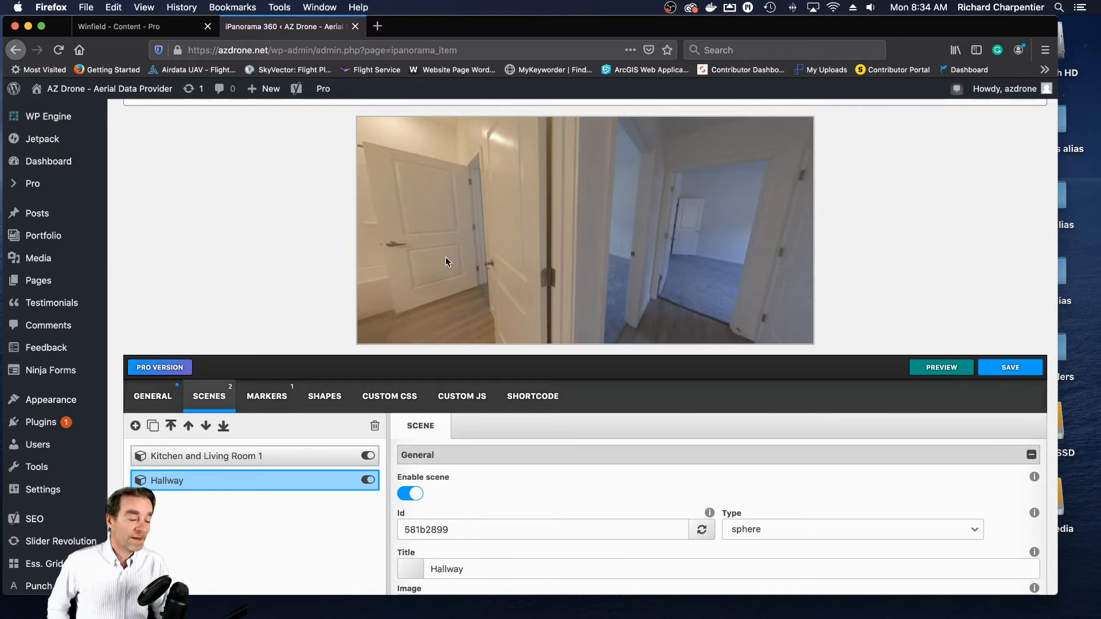
drag(456, 245, 600, 263)
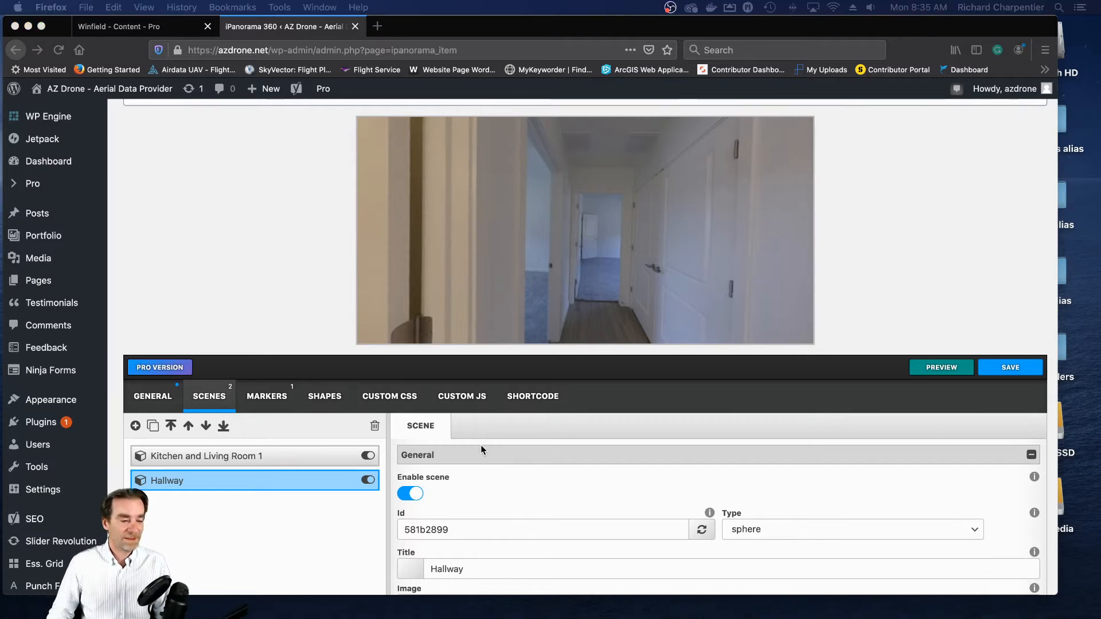
- Add a third scene to the Unit 102 Winfield tour and title it "Guest Bathroom"
scroll(448, 454, down, 3)
scroll(336, 504, down, 5)
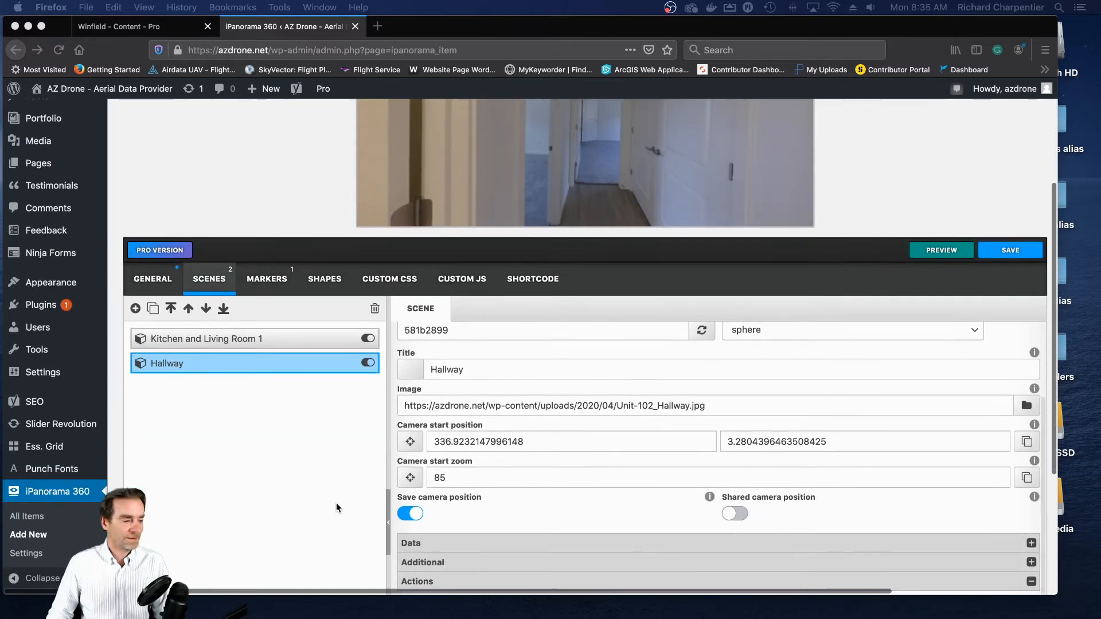
scroll(336, 503, up, 1)
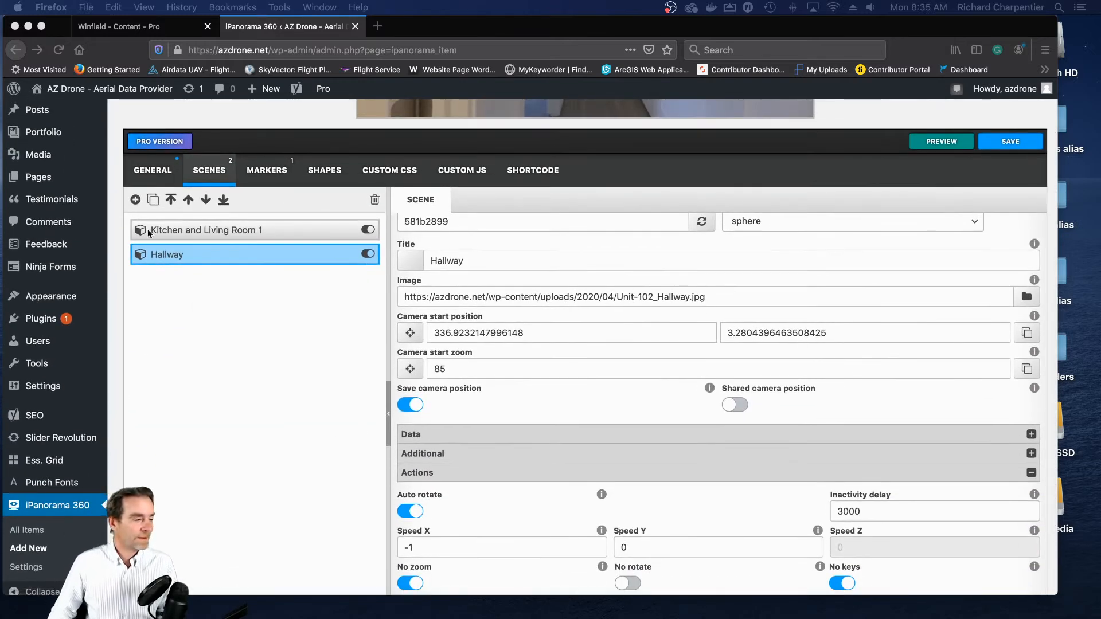
click(204, 327)
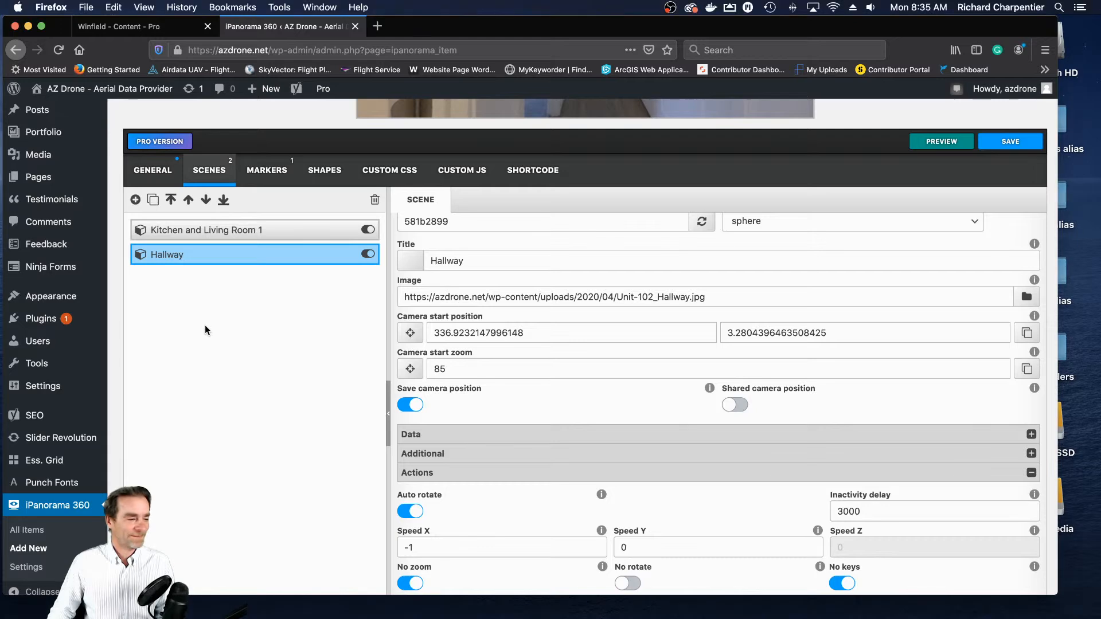
click(136, 200)
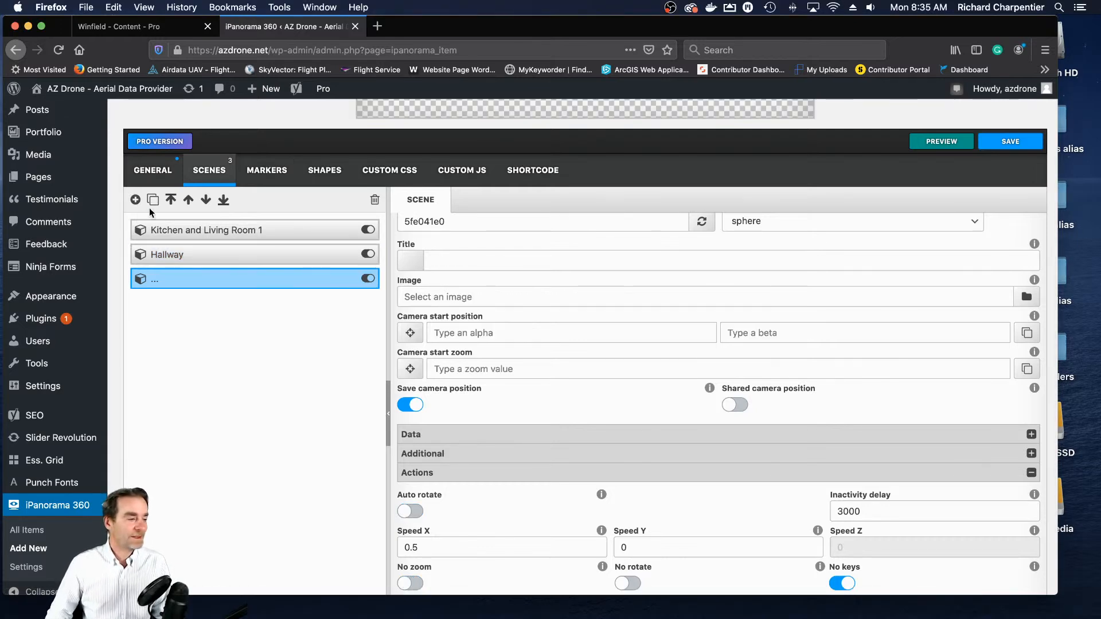
click(527, 264)
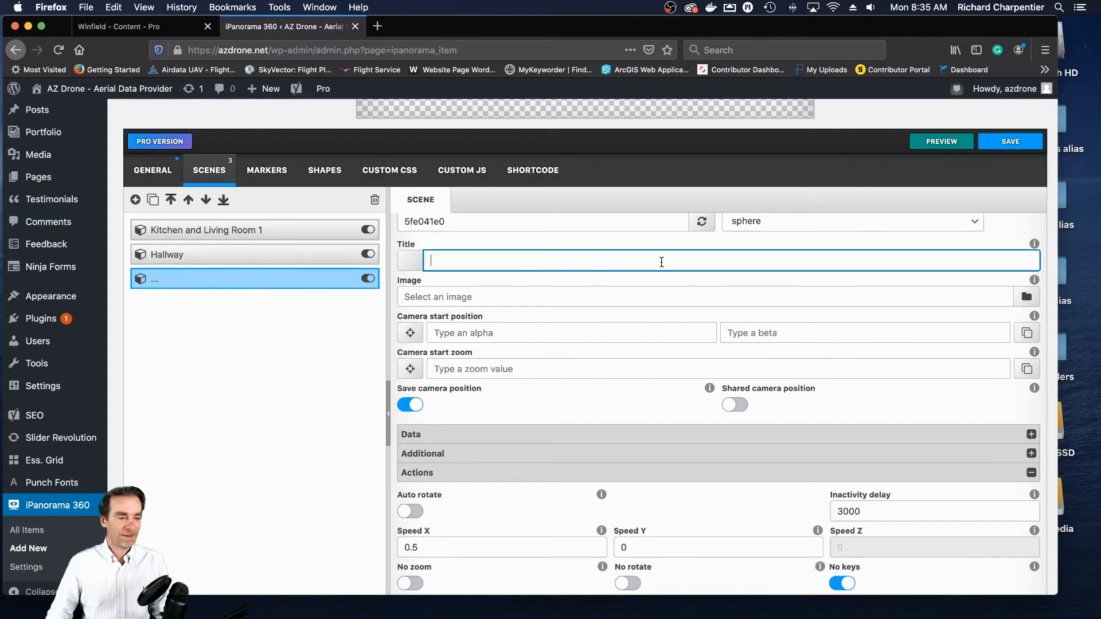
scroll(662, 262, up, 3)
text(Guest Bathroom)
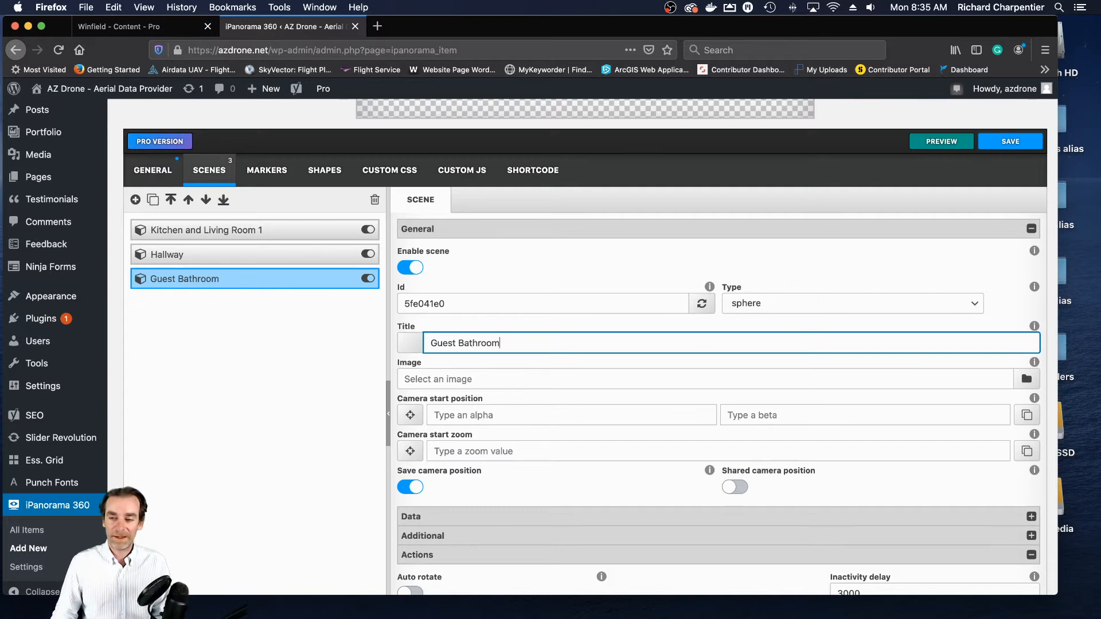
- Upload Unit 102 Guest Bath.jpg from the 102 folder to the media library and use it as the Guest Bathroom scene's image
drag(1100, 198, 393, 149)
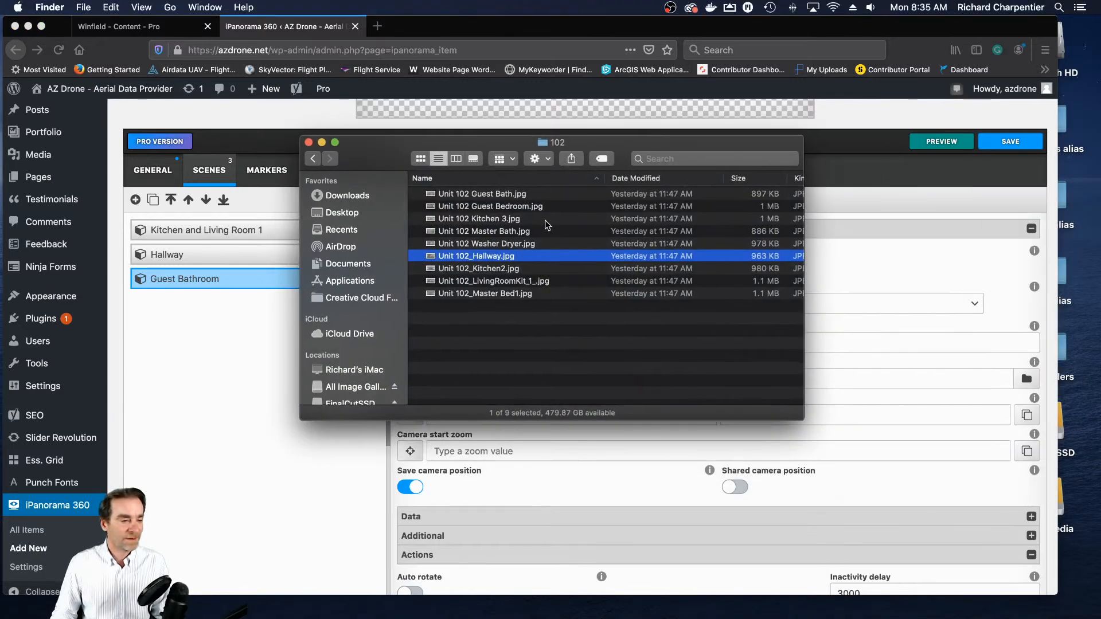
click(499, 195)
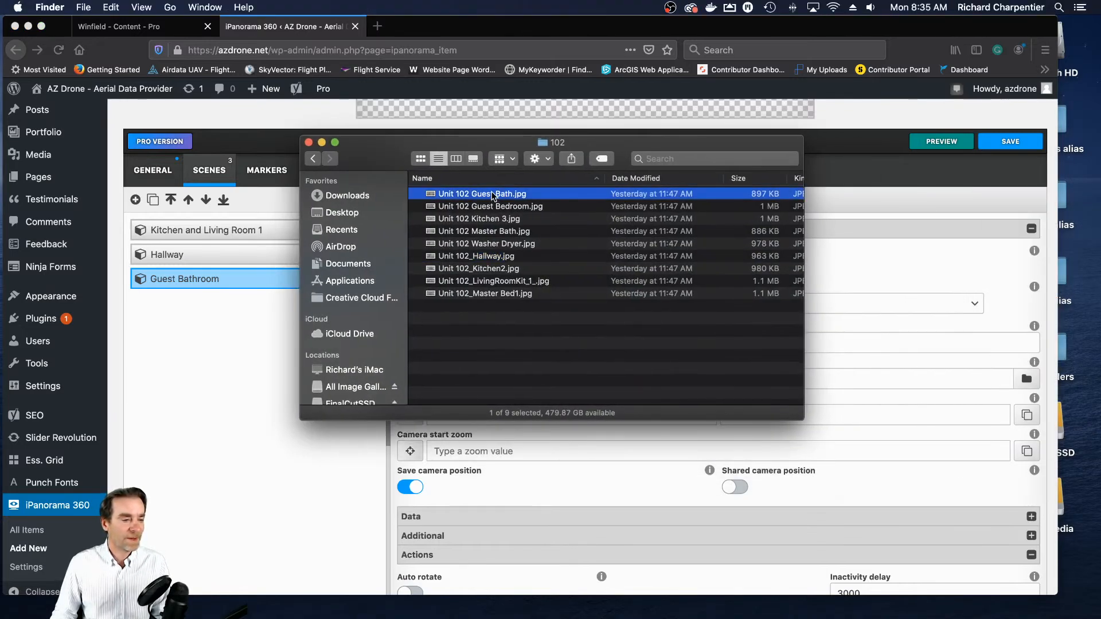
key(super+w)
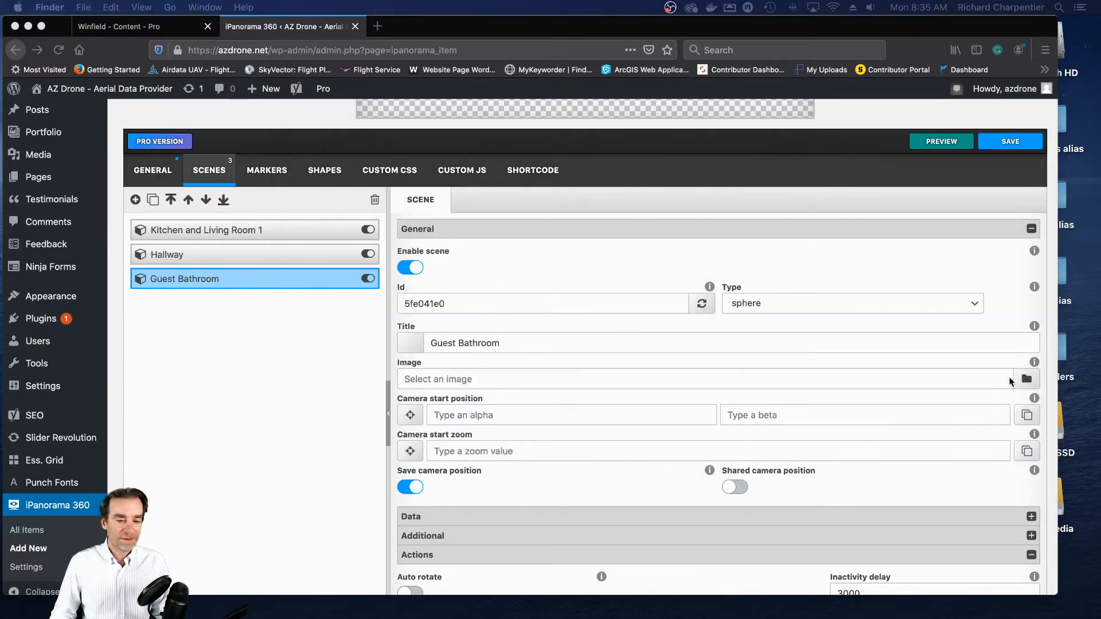
click(1027, 378)
click(1027, 380)
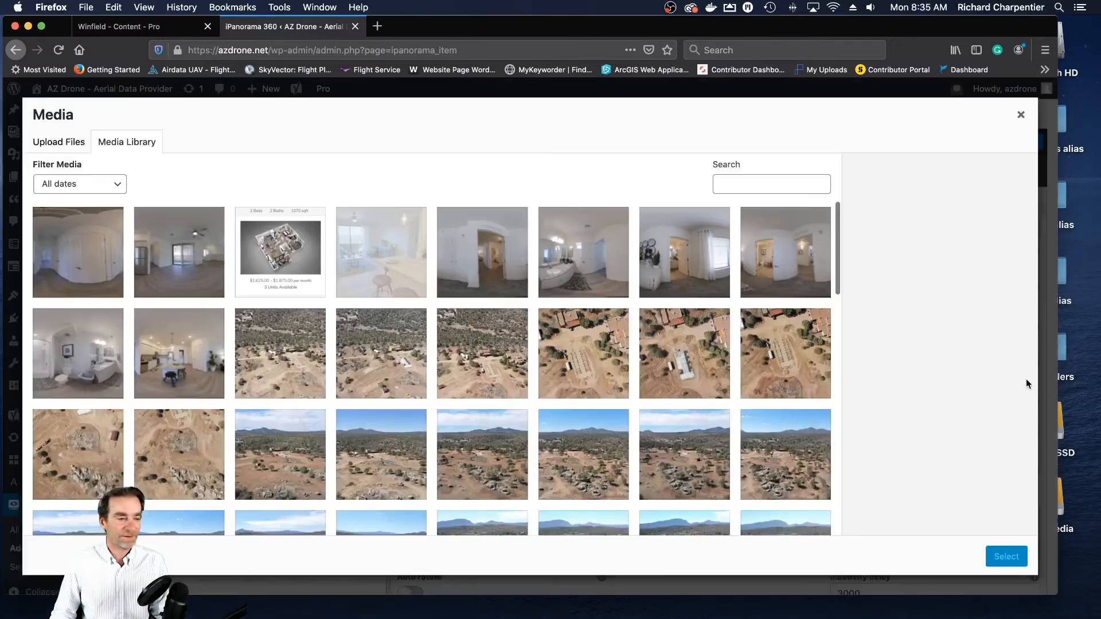
click(53, 144)
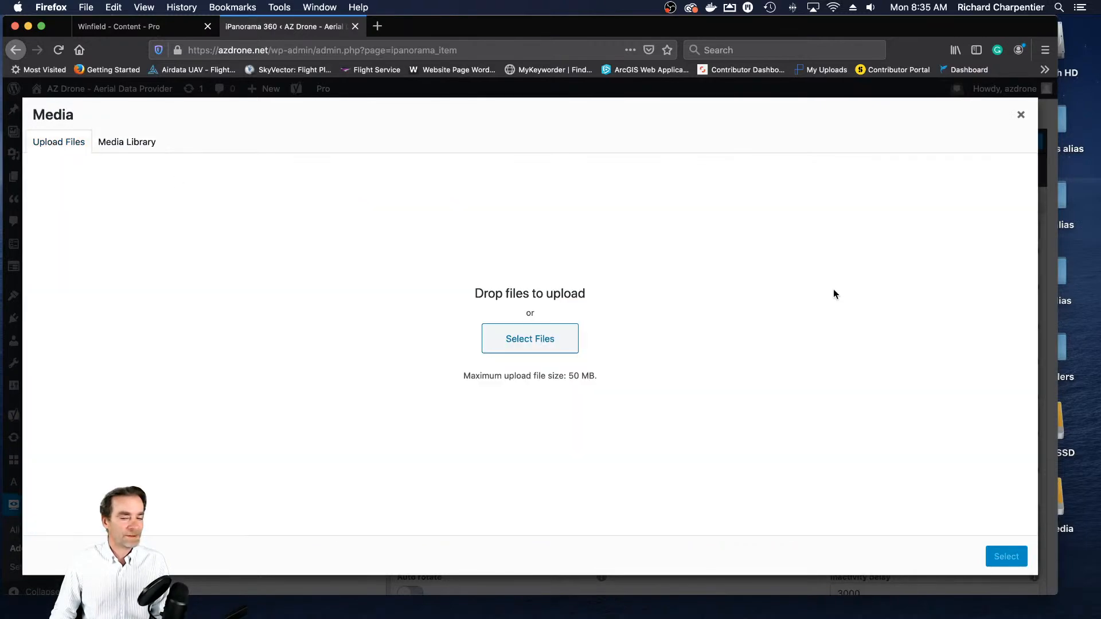
drag(1, 299, 568, 297)
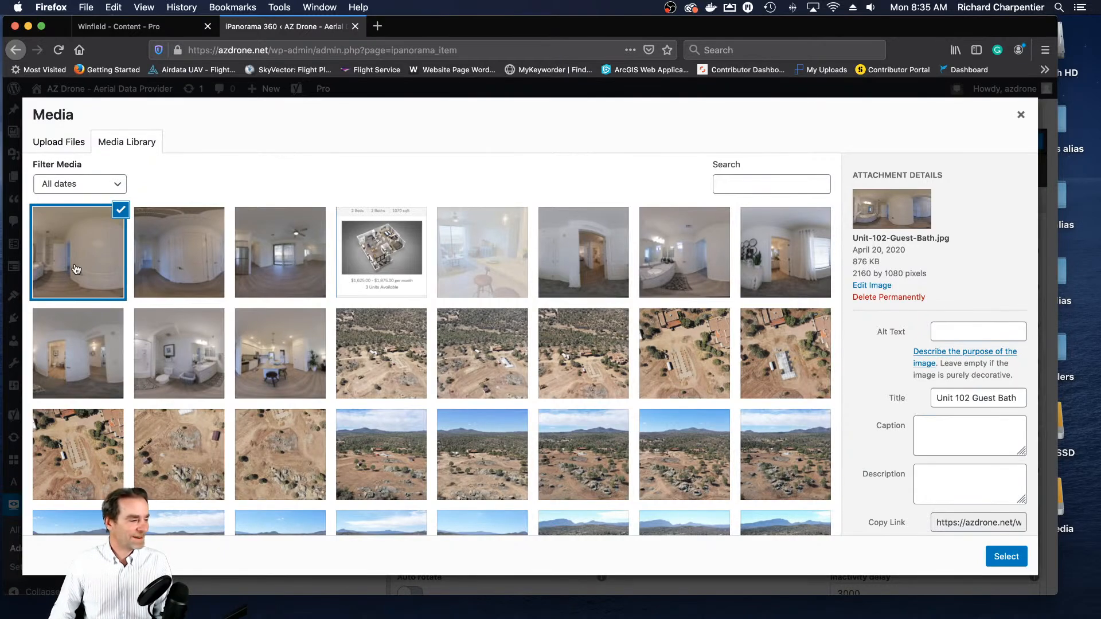
click(1001, 557)
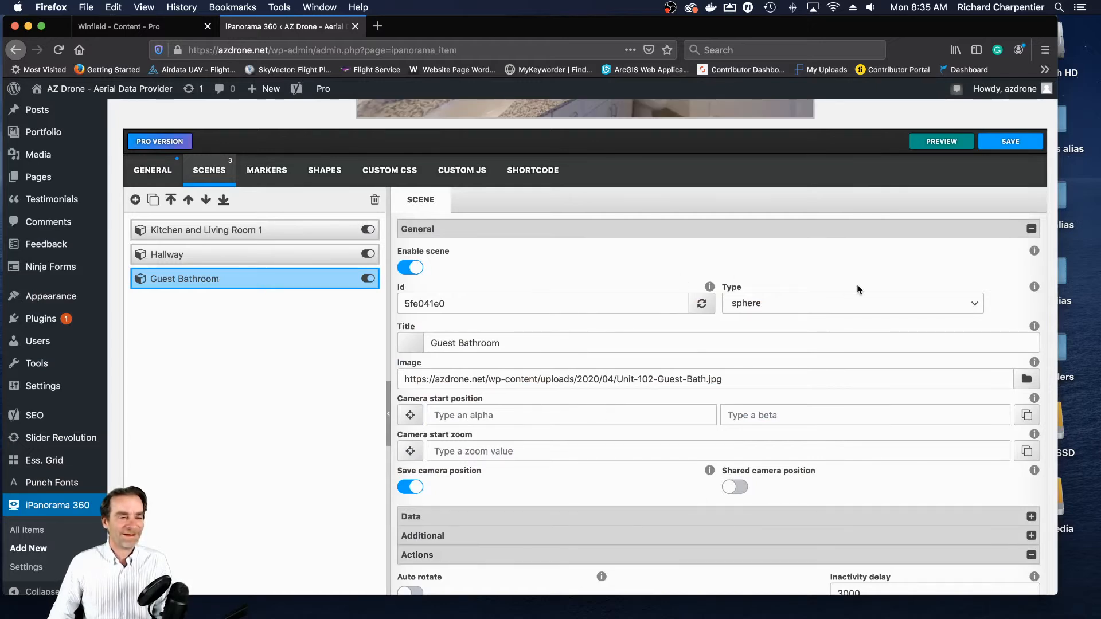
- Aim the Guest Bathroom view across the vanity towards the shower and store it as camera start position, about 347.1 alpha and 4.9 beta
scroll(857, 285, up, 5)
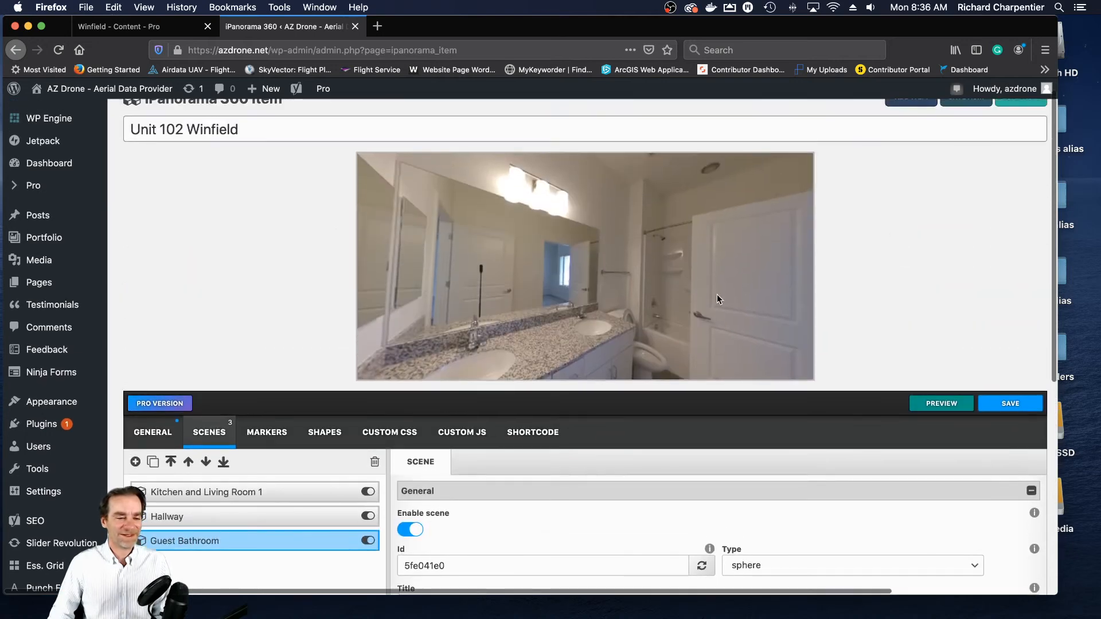
drag(717, 294, 590, 287)
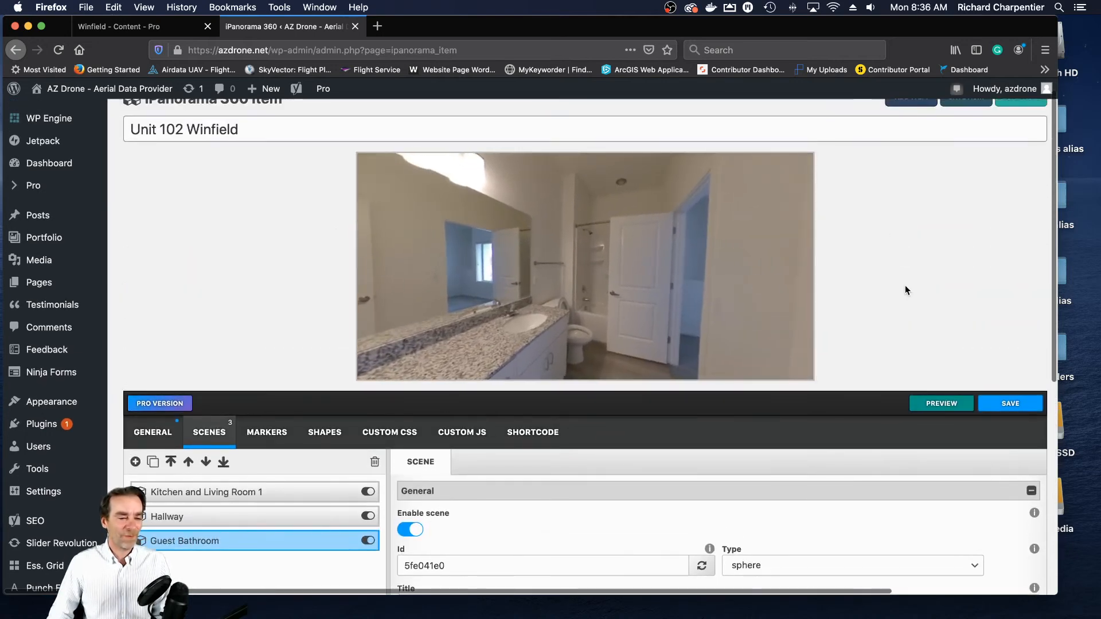
scroll(846, 285, up, 1)
drag(642, 298, 567, 316)
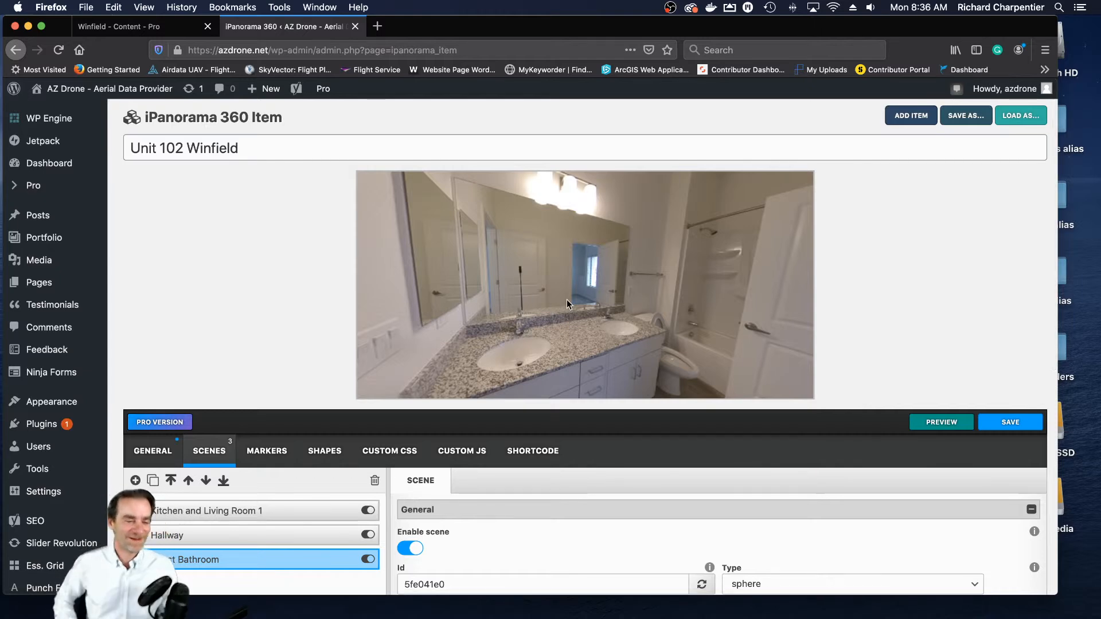
drag(601, 288, 563, 277)
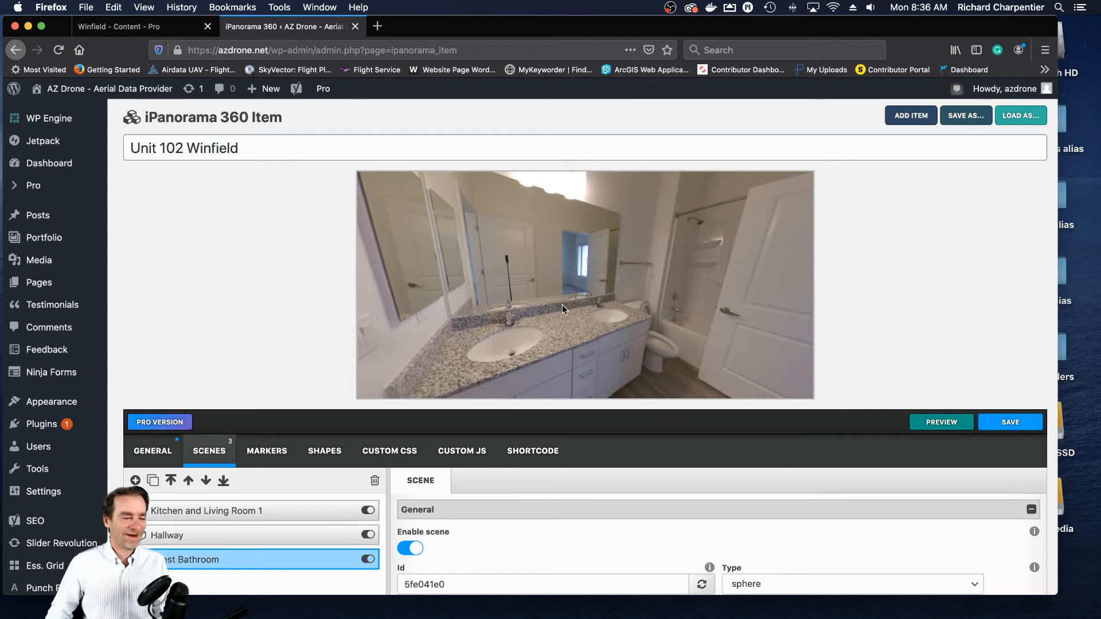
drag(553, 300, 470, 333)
drag(590, 316, 539, 310)
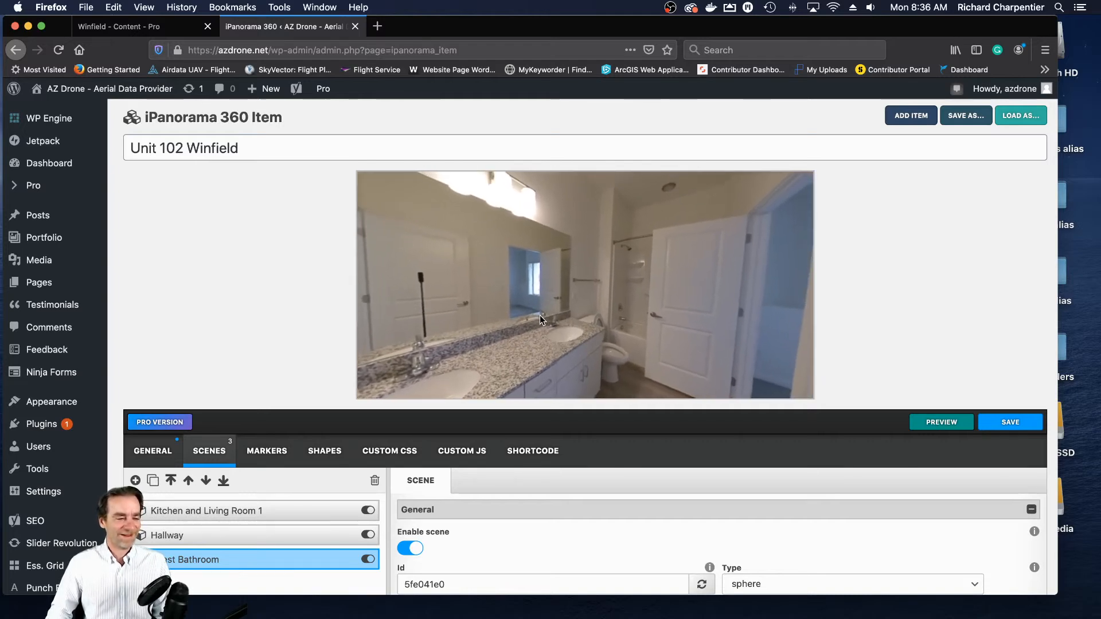
scroll(1024, 337, down, 3)
scroll(1019, 338, down, 3)
scroll(572, 437, down, 3)
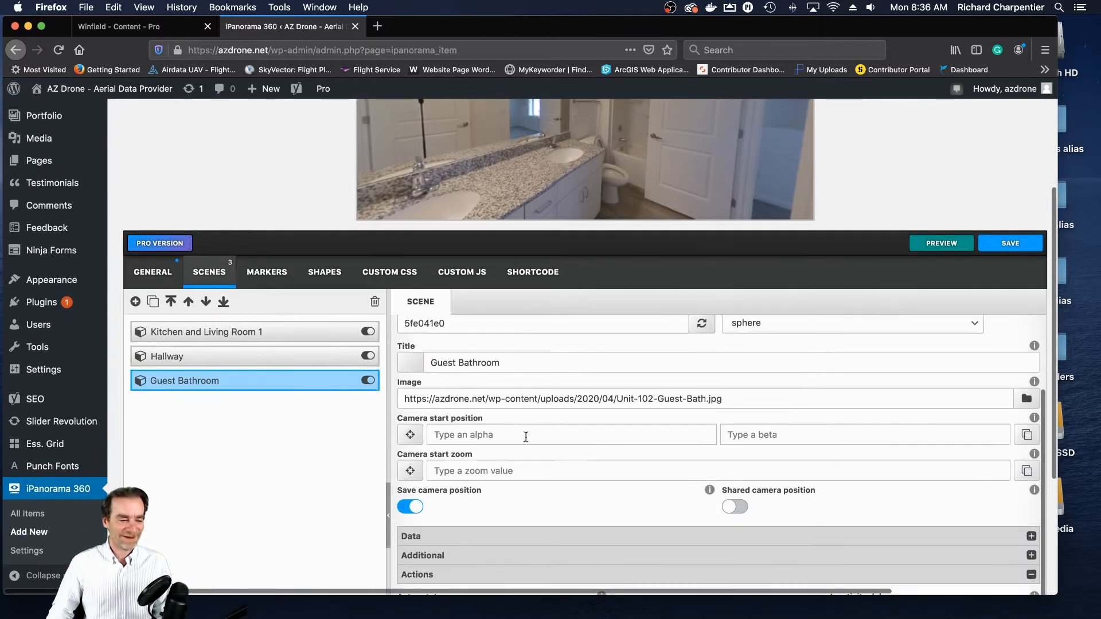
click(1028, 437)
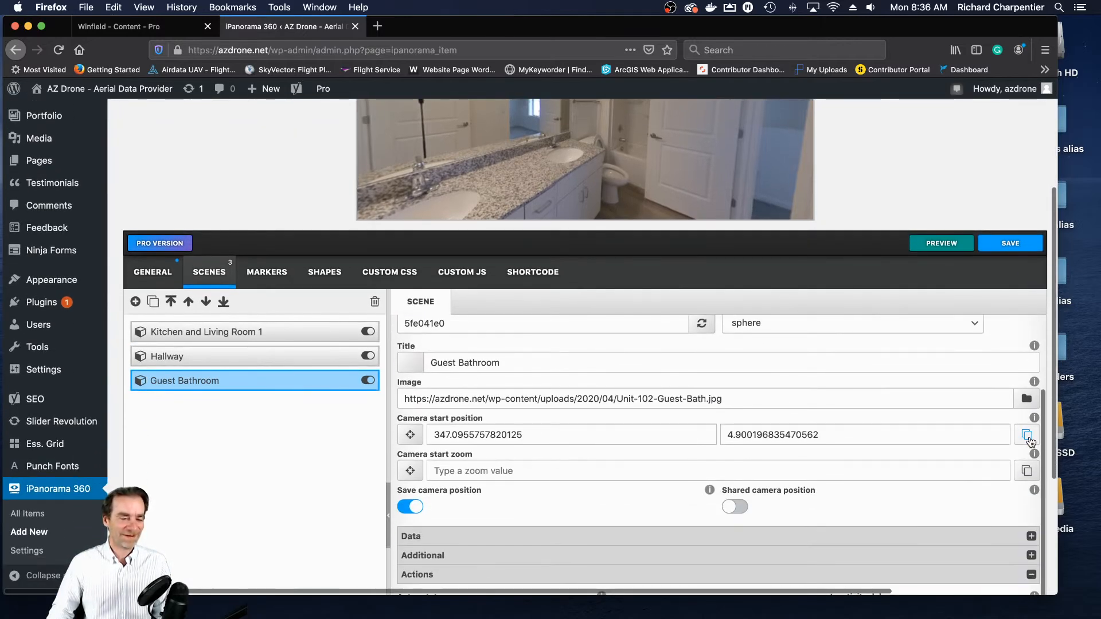
- Set the Guest Bathroom scene's camera start zoom to 85 and enable auto rotate with Speed X 1 and No zoom
click(516, 468)
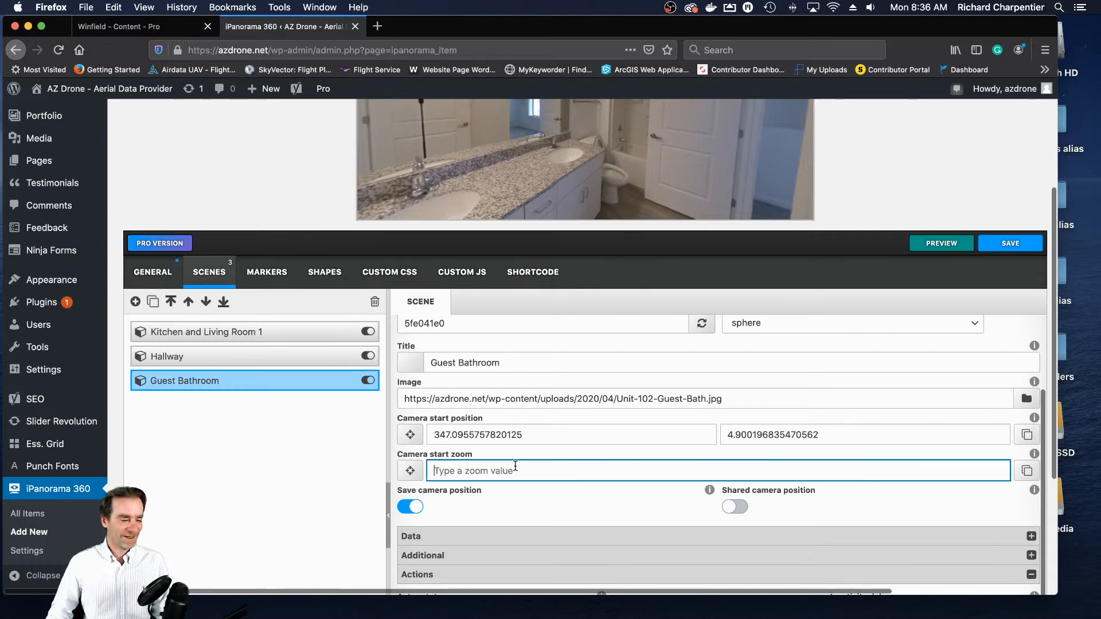
text(85)
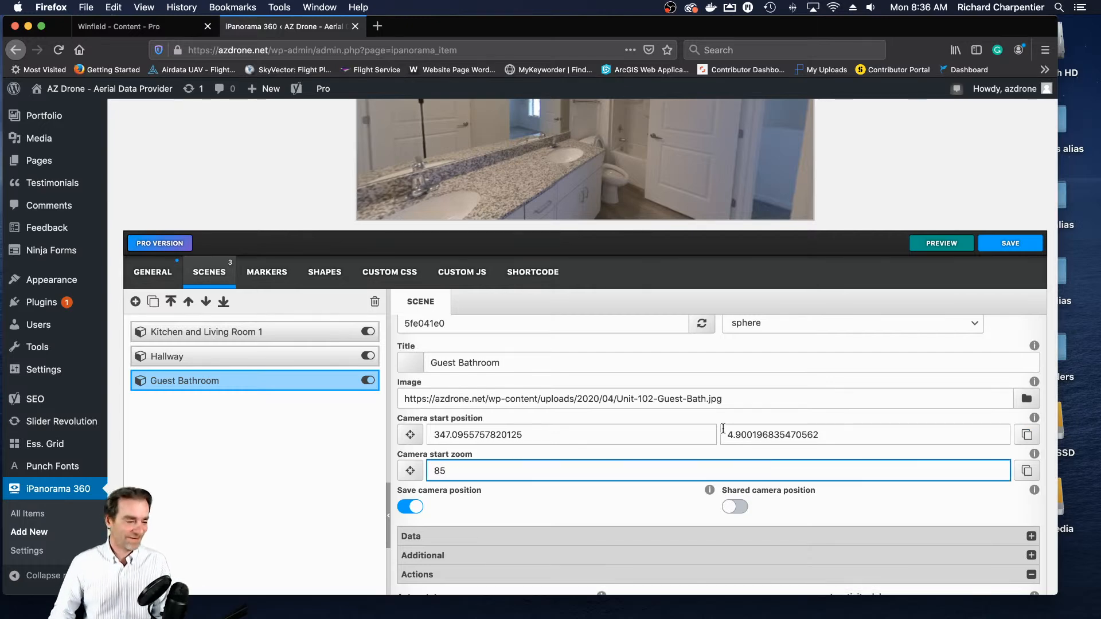
scroll(638, 427, down, 5)
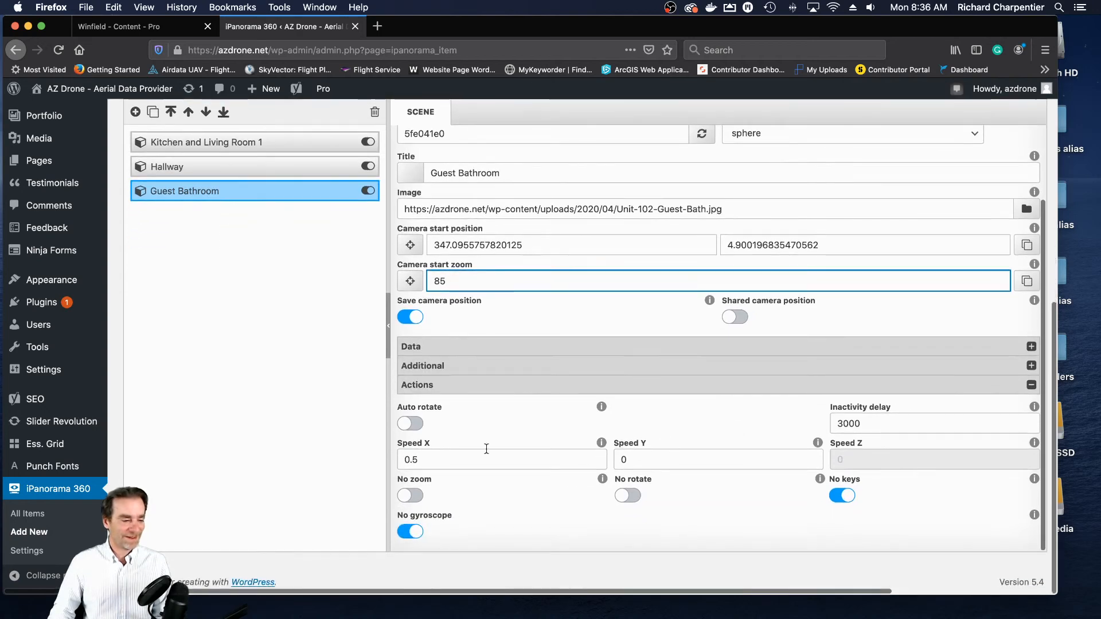
click(414, 426)
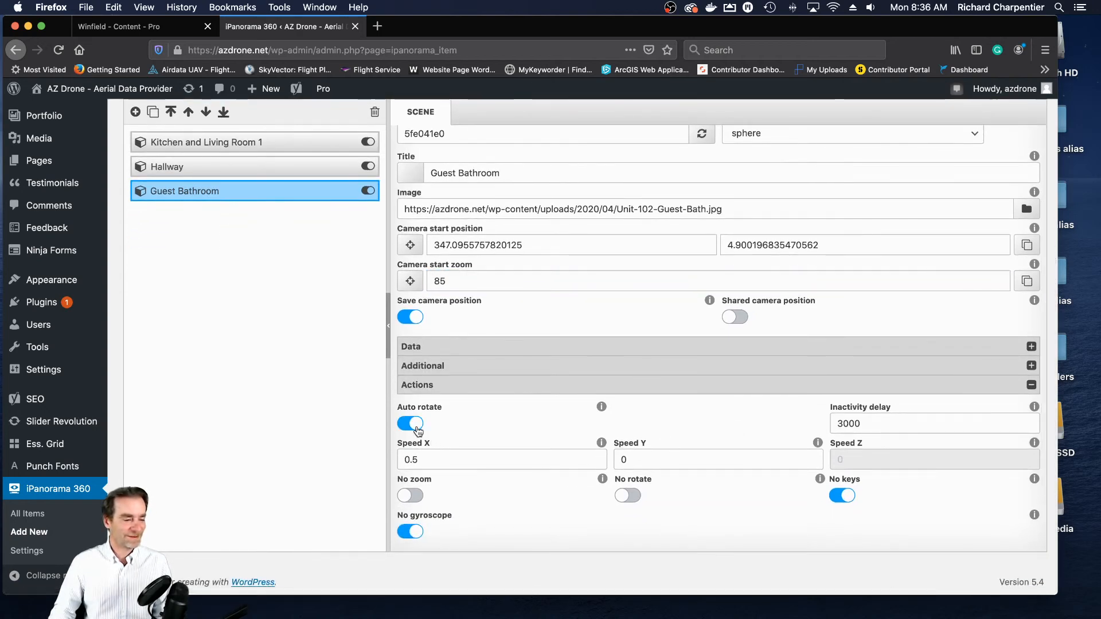
key(Tab)
text(1)
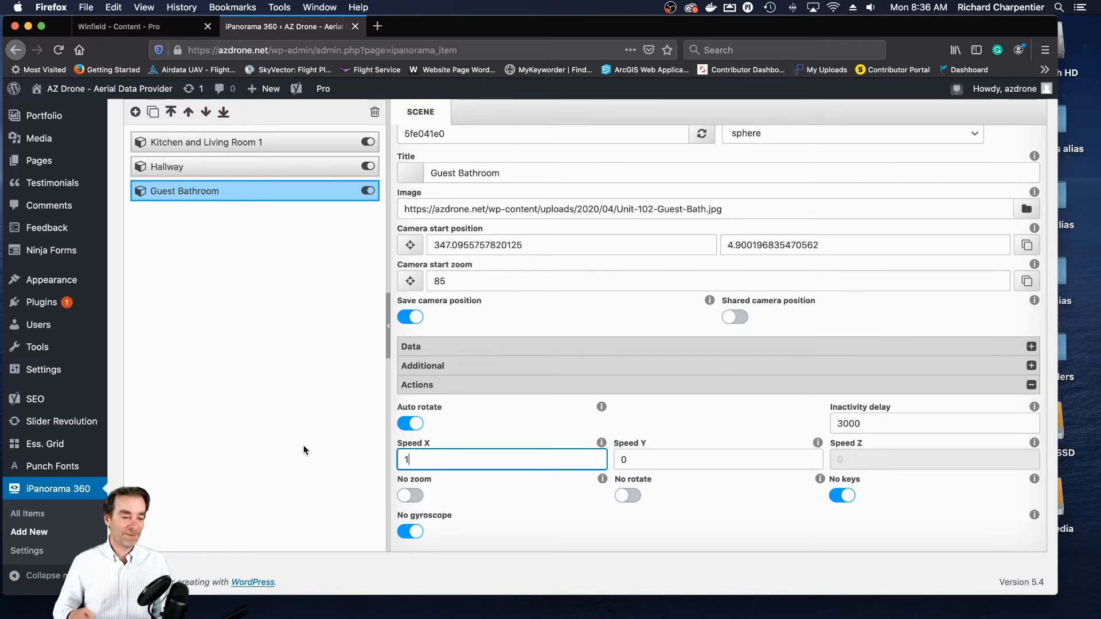
click(411, 496)
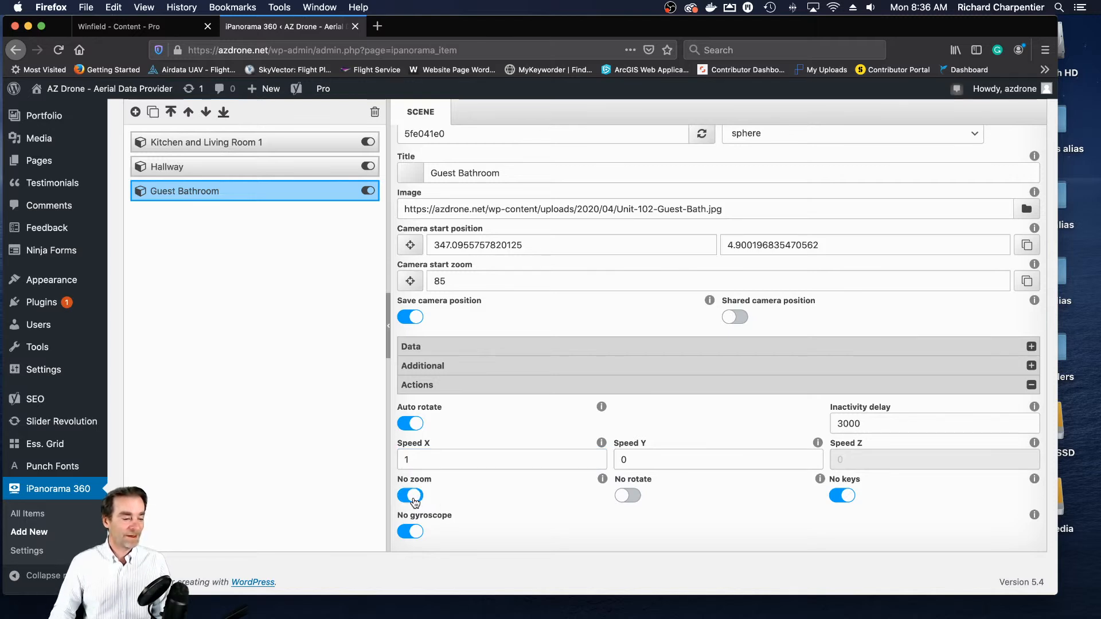
scroll(669, 467, up, 3)
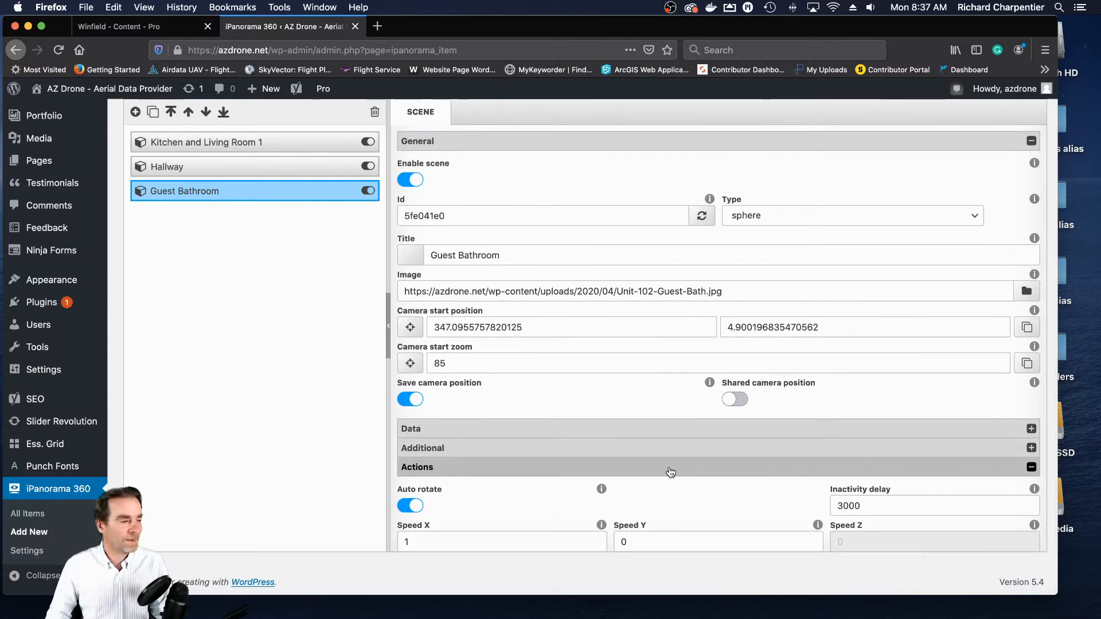
scroll(669, 472, up, 5)
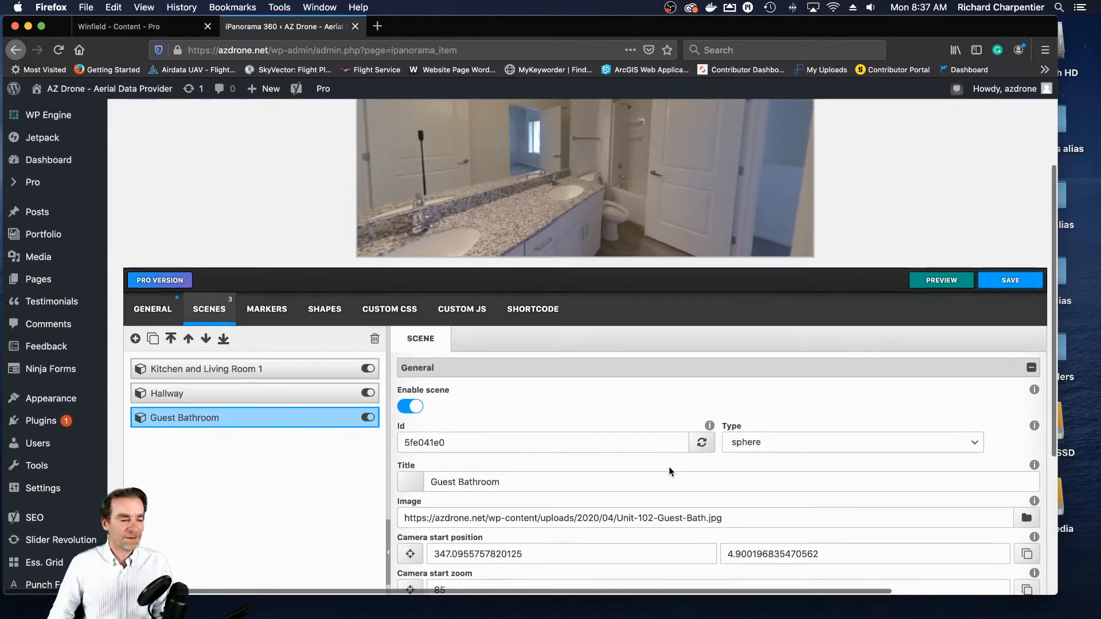
- Turn the Guest Bathroom view to the doorway and add a marker there titled "Hallway to Kitchen"
scroll(669, 469, down, 1)
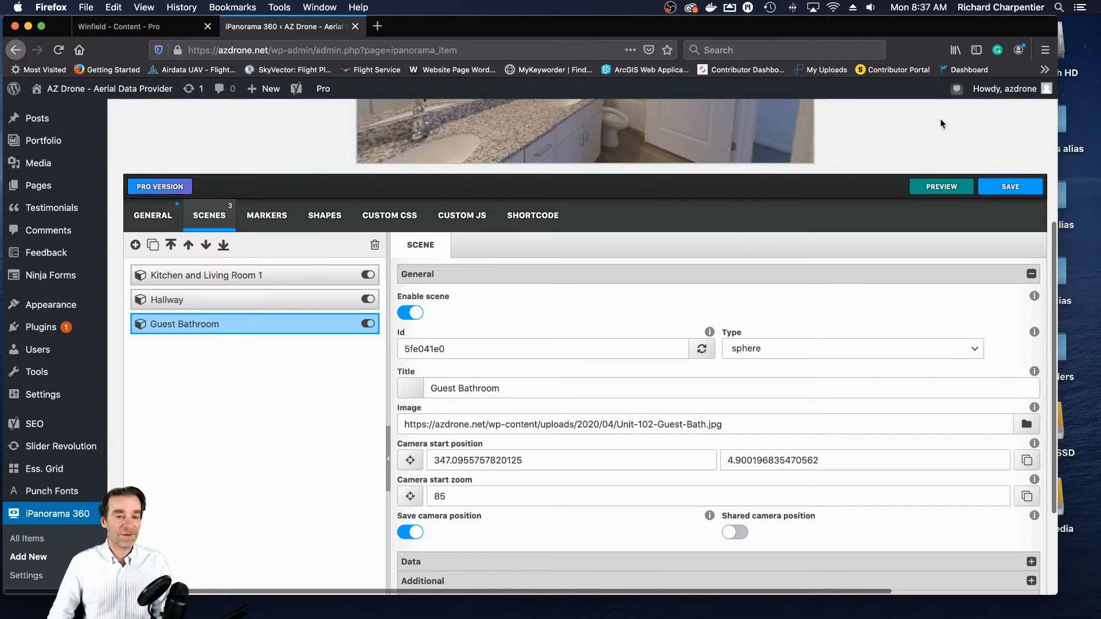
scroll(1002, 146, up, 5)
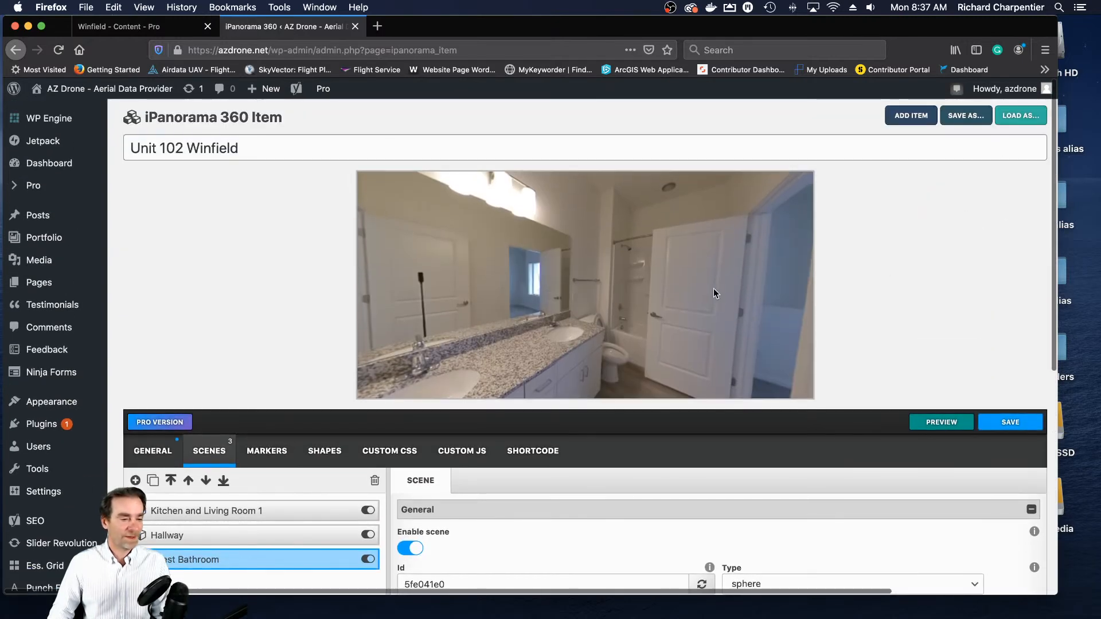
drag(642, 281, 710, 288)
drag(614, 281, 724, 301)
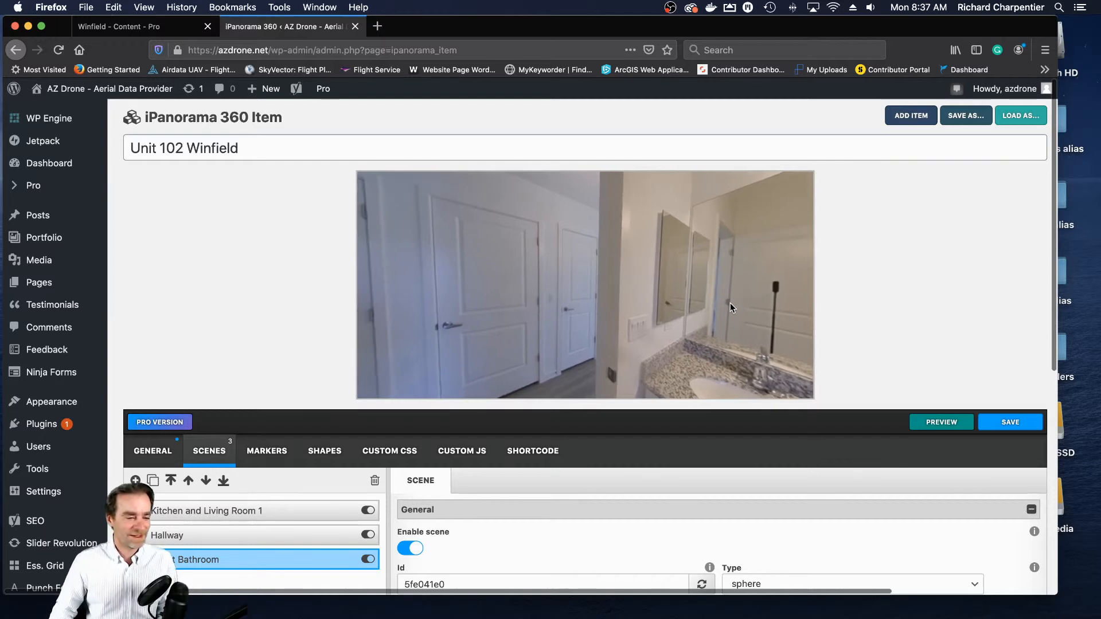
click(266, 451)
drag(1055, 331, 1051, 431)
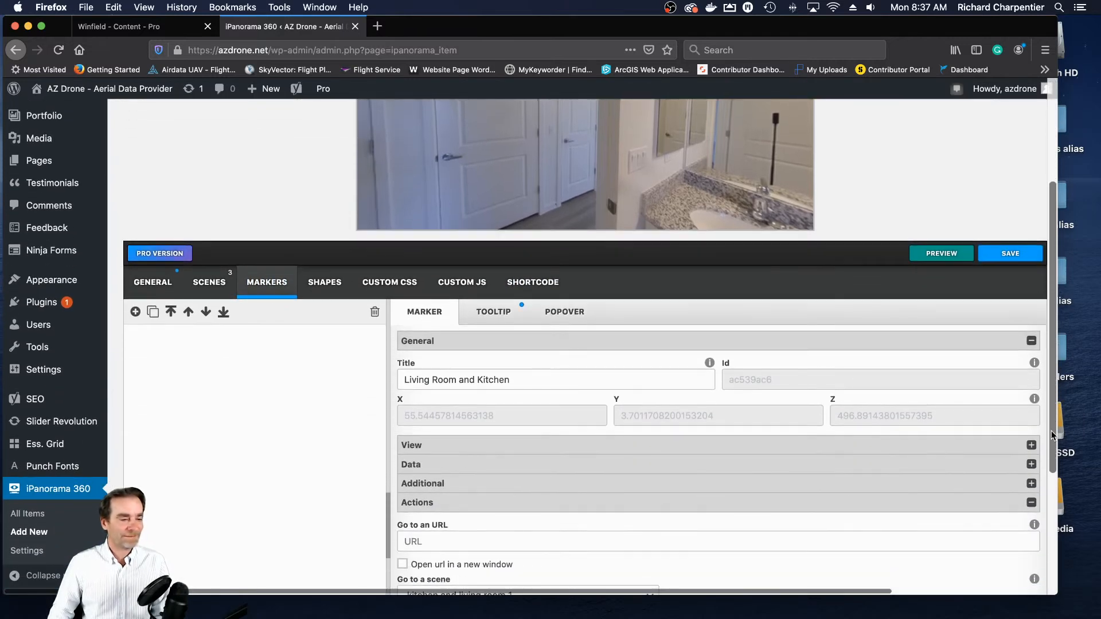
scroll(762, 288, right, 1)
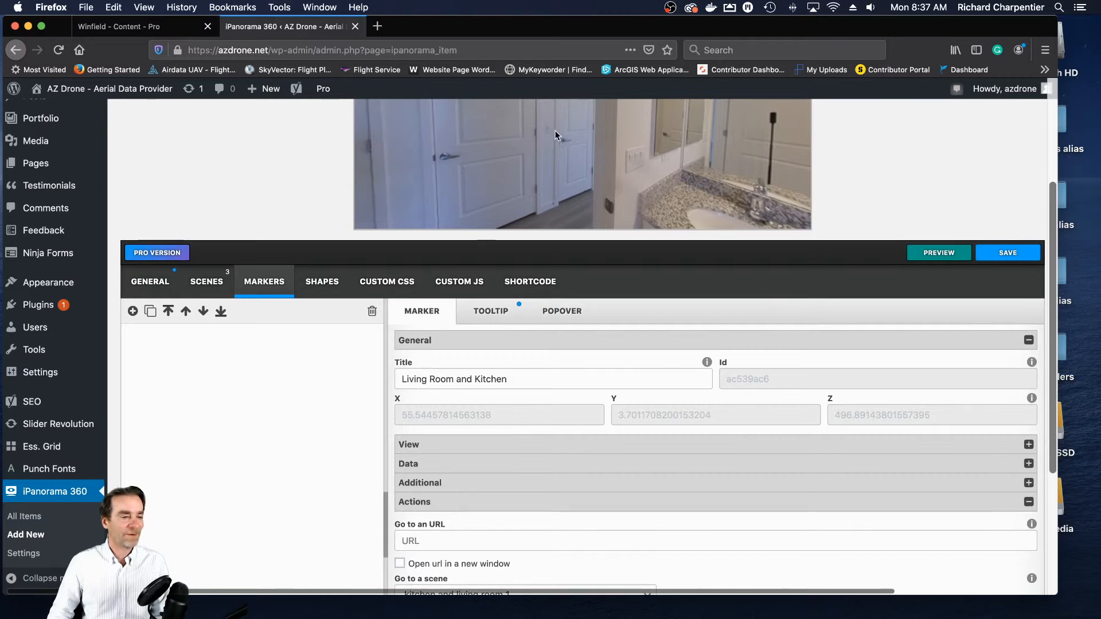
click(132, 312)
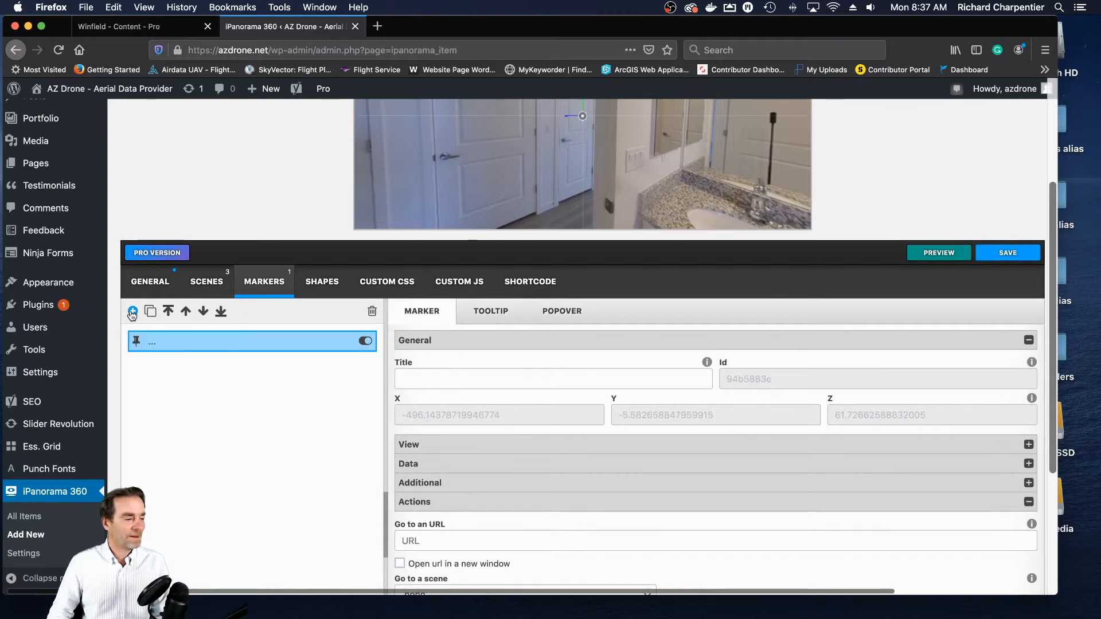
click(485, 378)
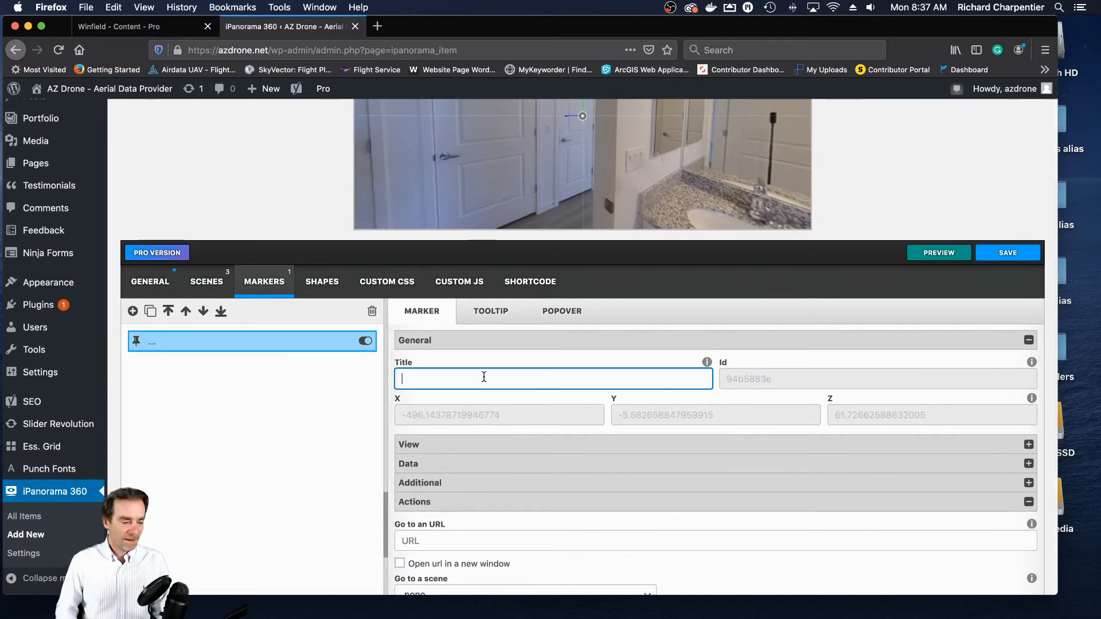
text(Hallwa)
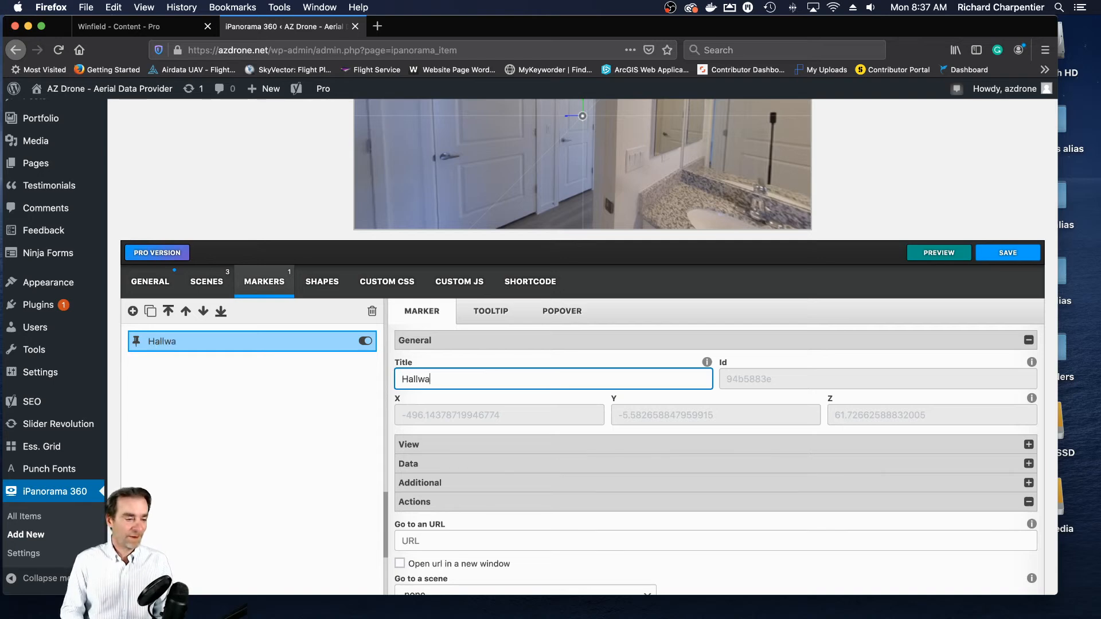
text(y to )
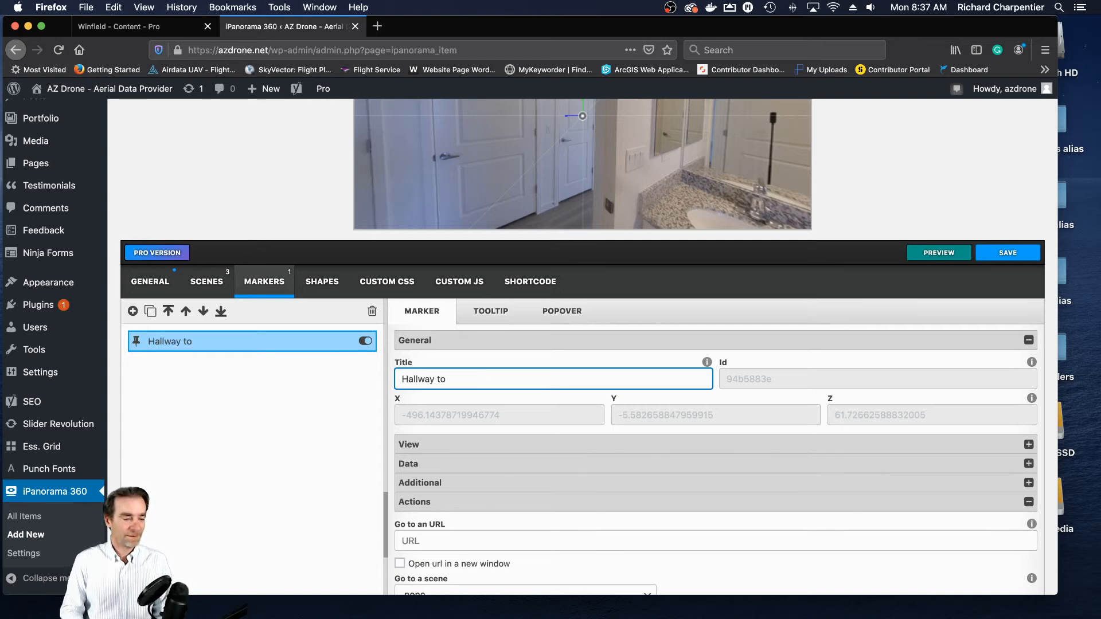
text(Kitchen)
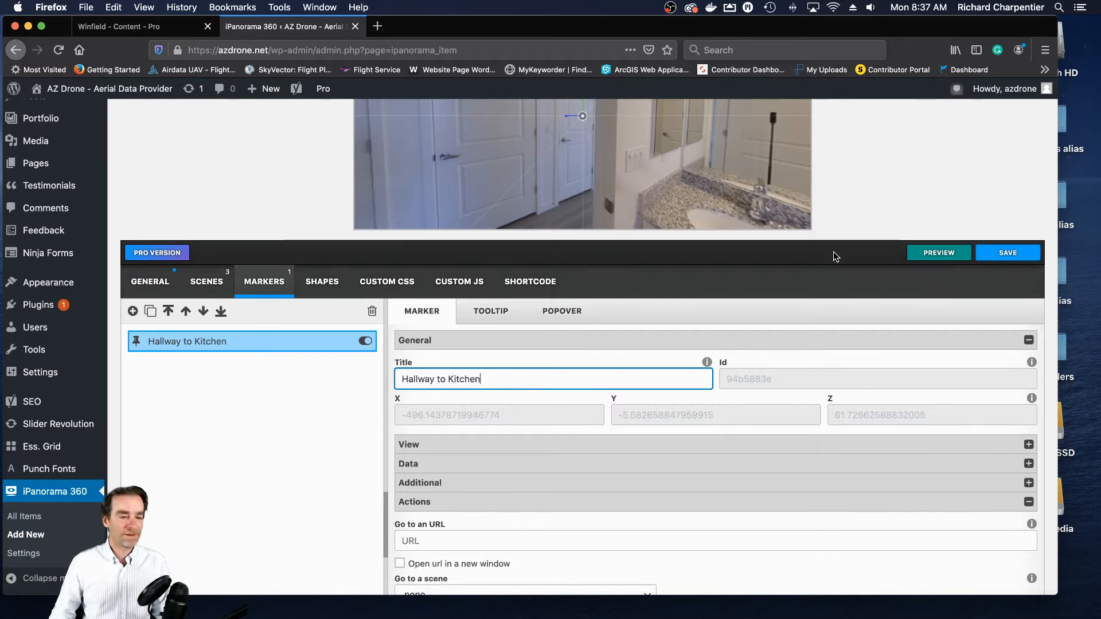
- Move the Hallway to Kitchen marker onto the wall between the two white doors beyond the bathroom doorway
scroll(1007, 164, up, 4)
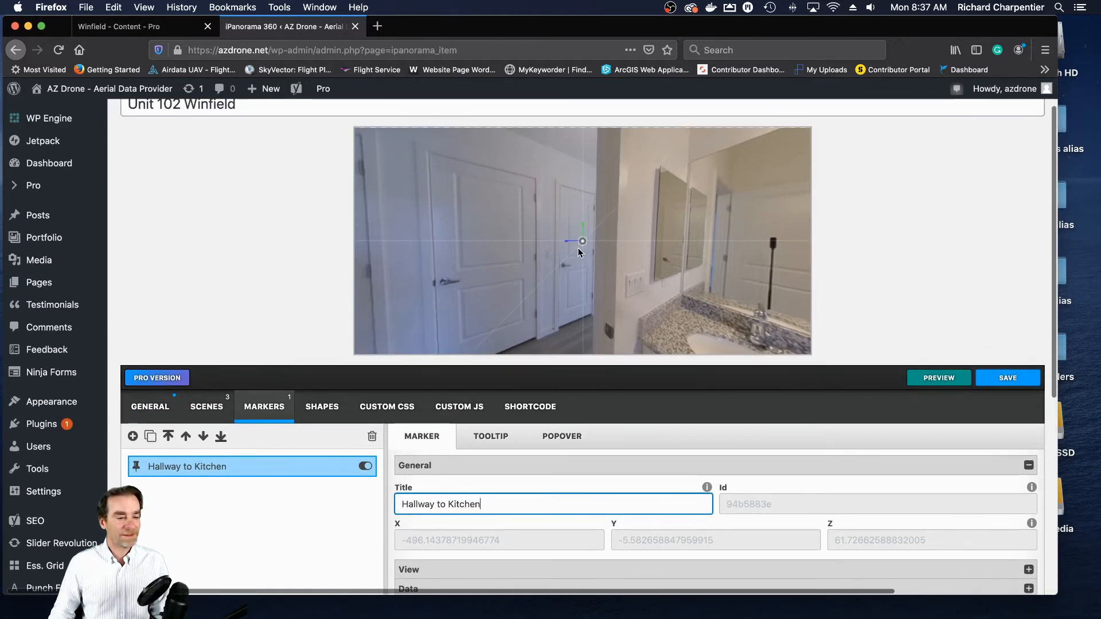
drag(581, 242, 576, 243)
click(580, 242)
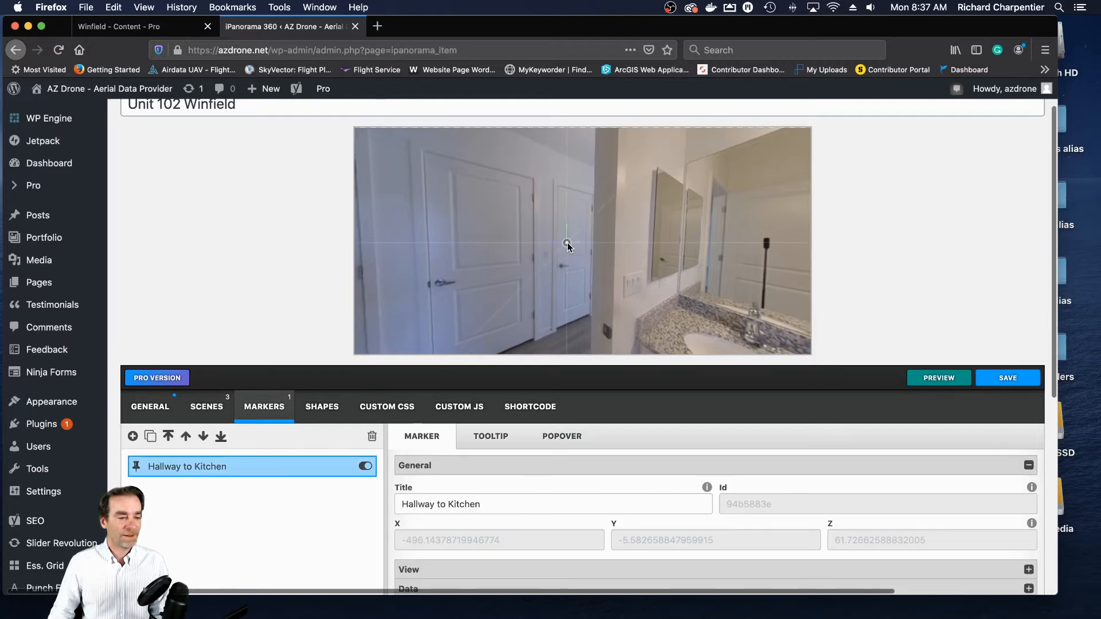
drag(556, 241, 557, 240)
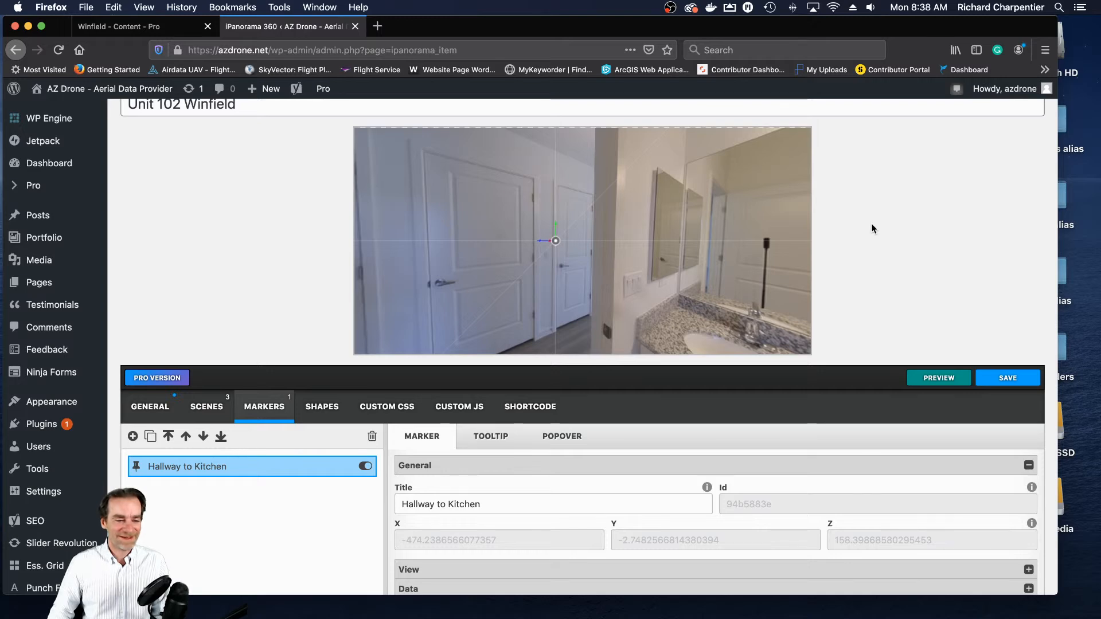
- Link the Hallway to Kitchen marker to the Hallway scene as its go-to target
scroll(912, 254, down, 5)
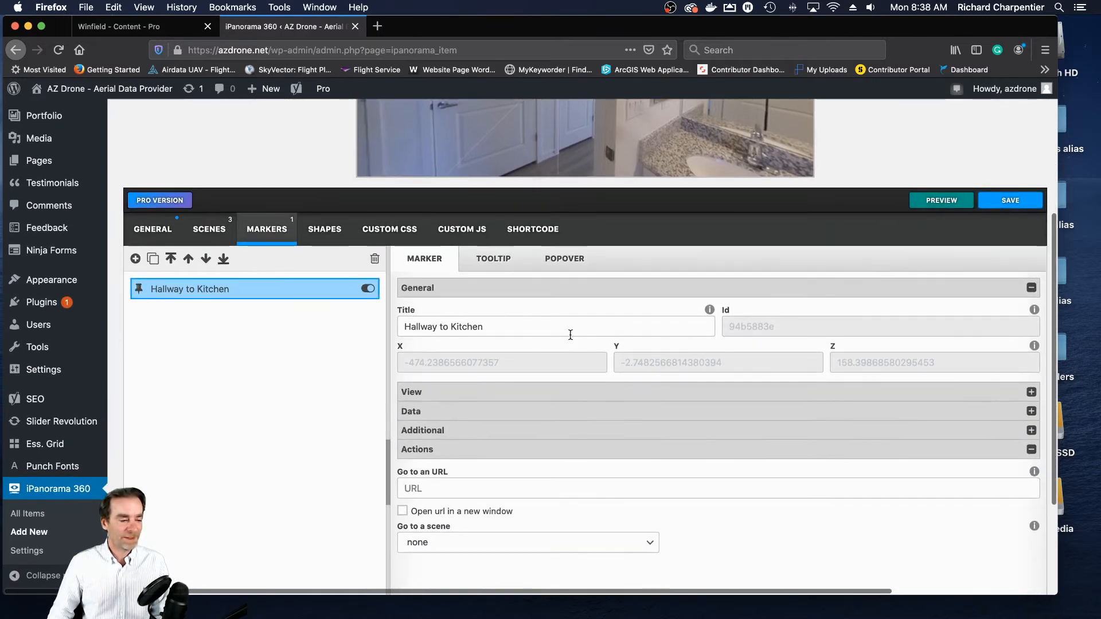
scroll(598, 390, down, 4)
click(653, 390)
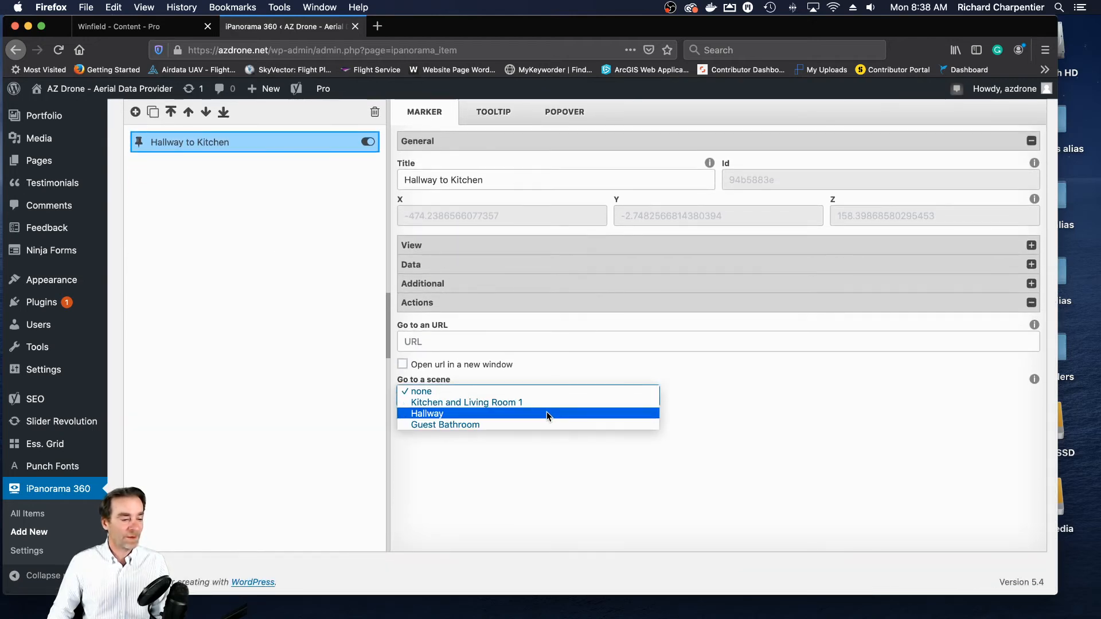
click(507, 415)
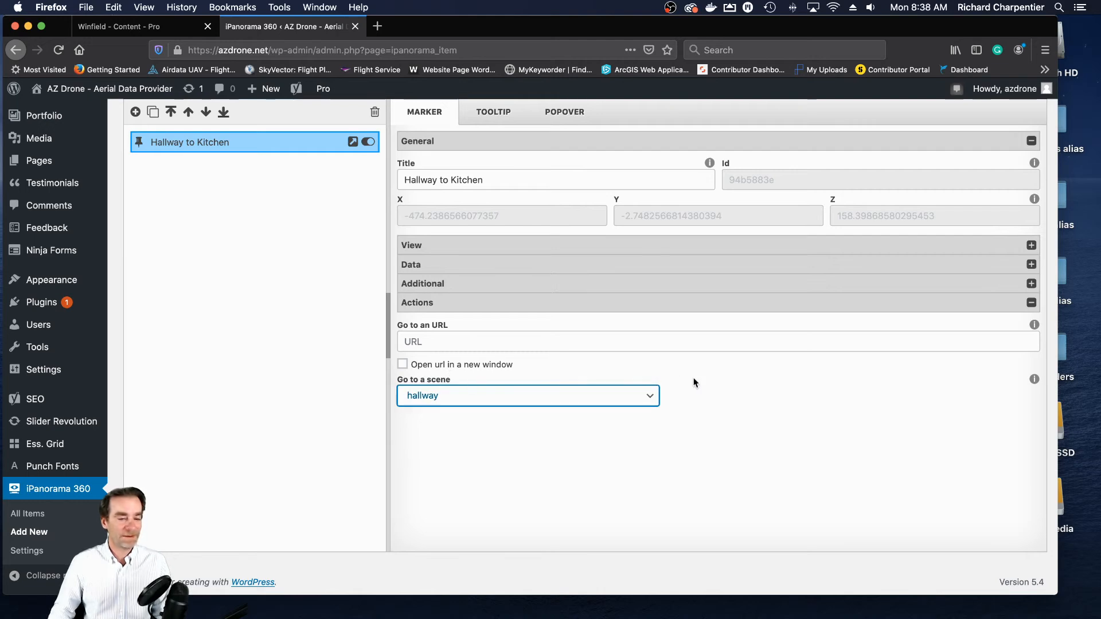
- Copy the marker's title and enable its tooltip with the text "Hallway to Kitchen"
scroll(814, 402, up, 3)
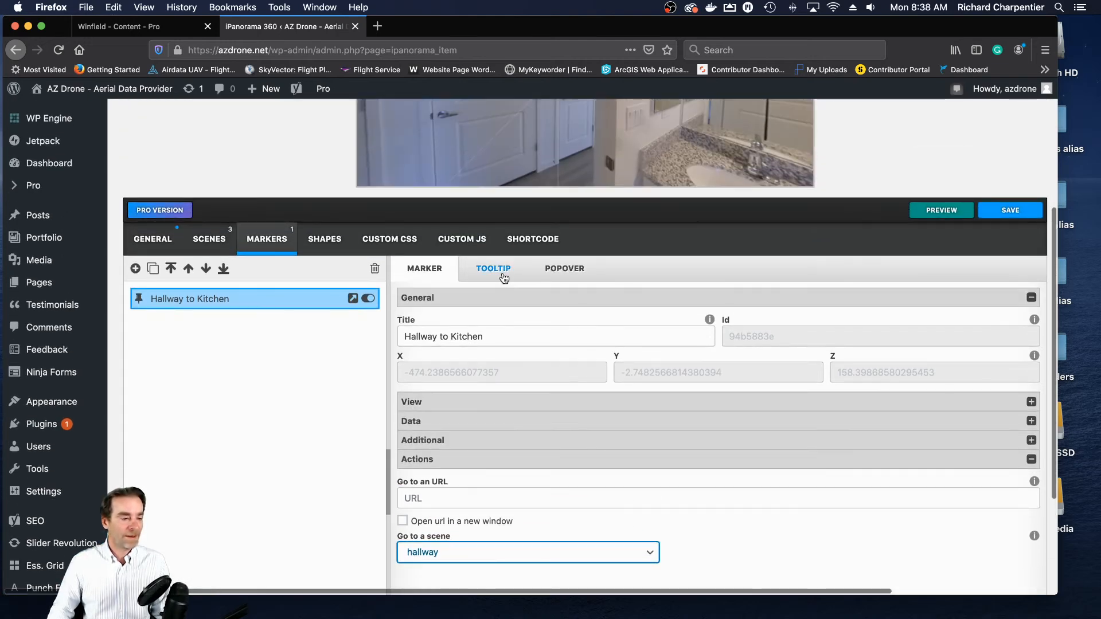
scroll(535, 349, up, 1)
double_click(508, 372)
triple_click(508, 371)
key(super+c)
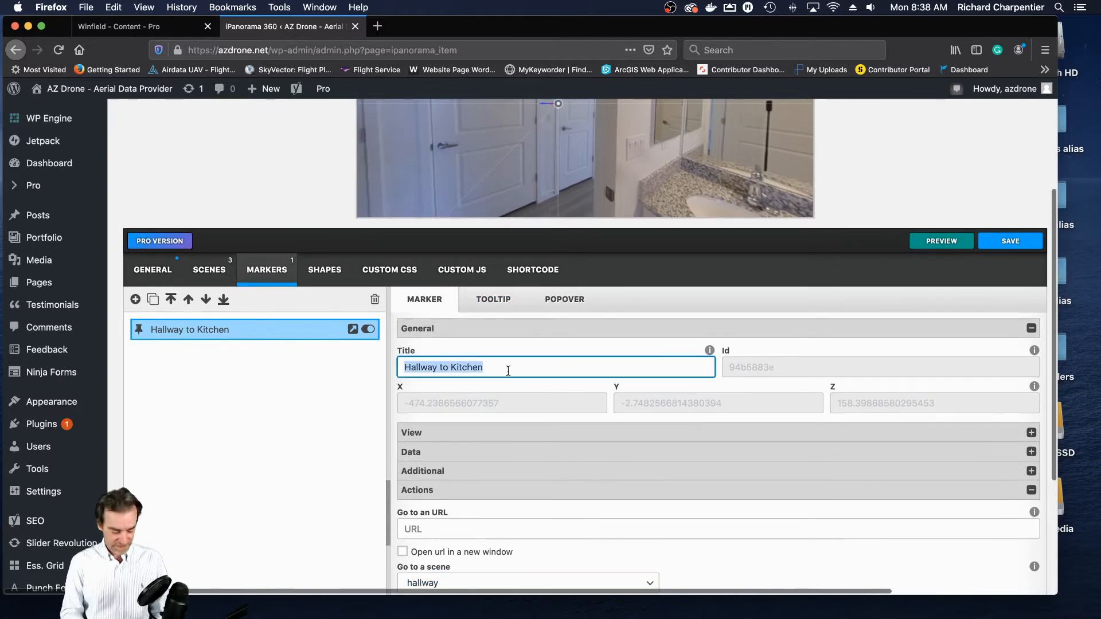
click(494, 300)
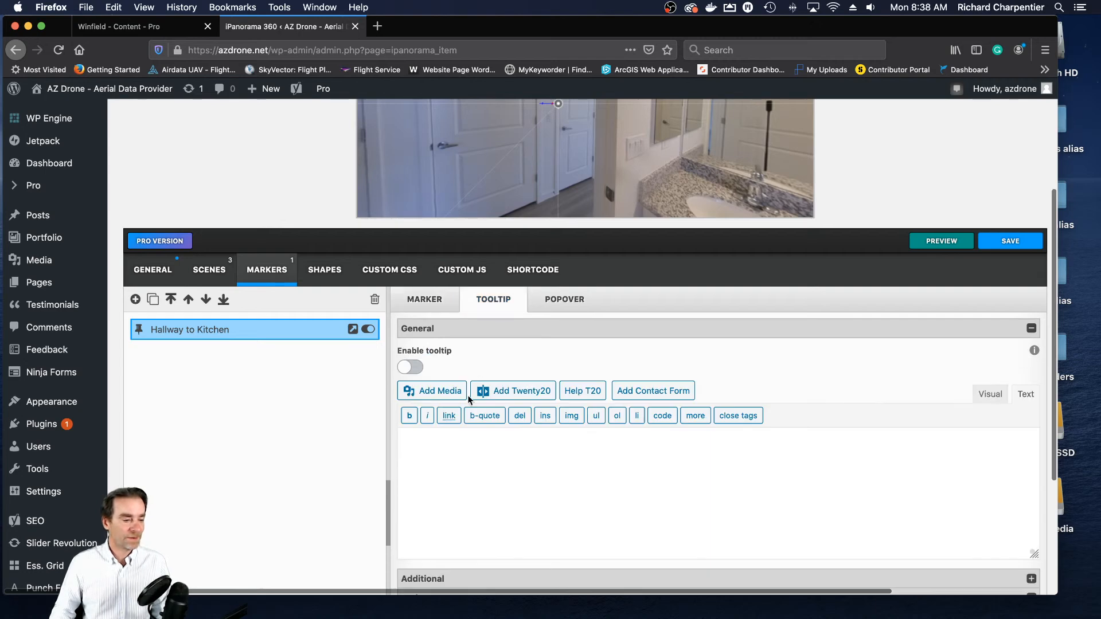
click(417, 370)
click(462, 450)
key(super+v)
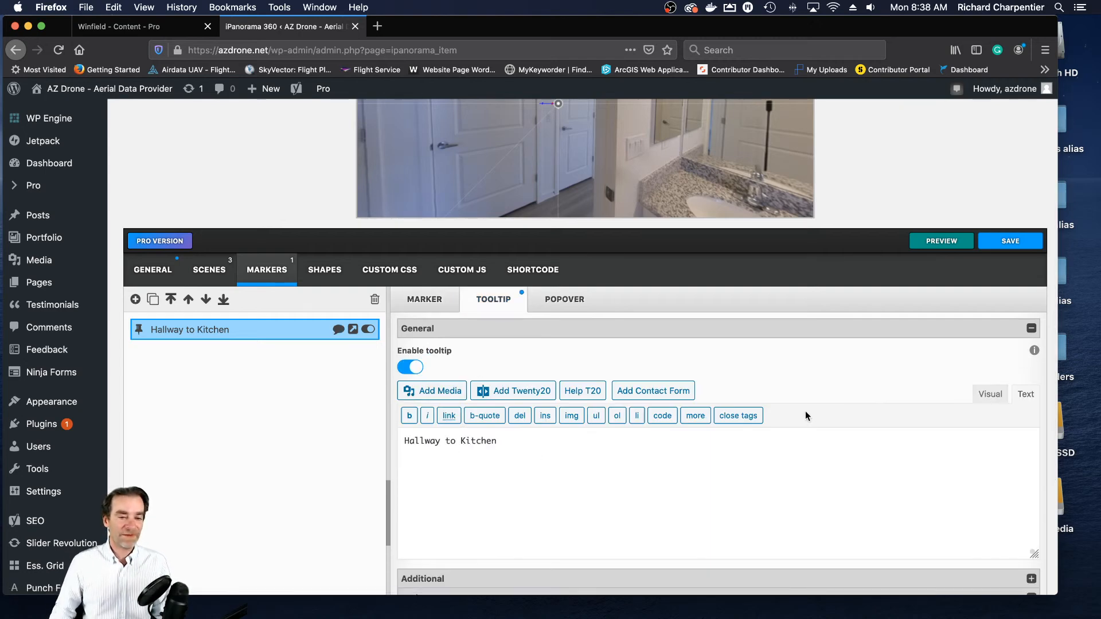
- Save the Unit 102 Winfield tour with the new Guest Bathroom scene and marker
click(1001, 243)
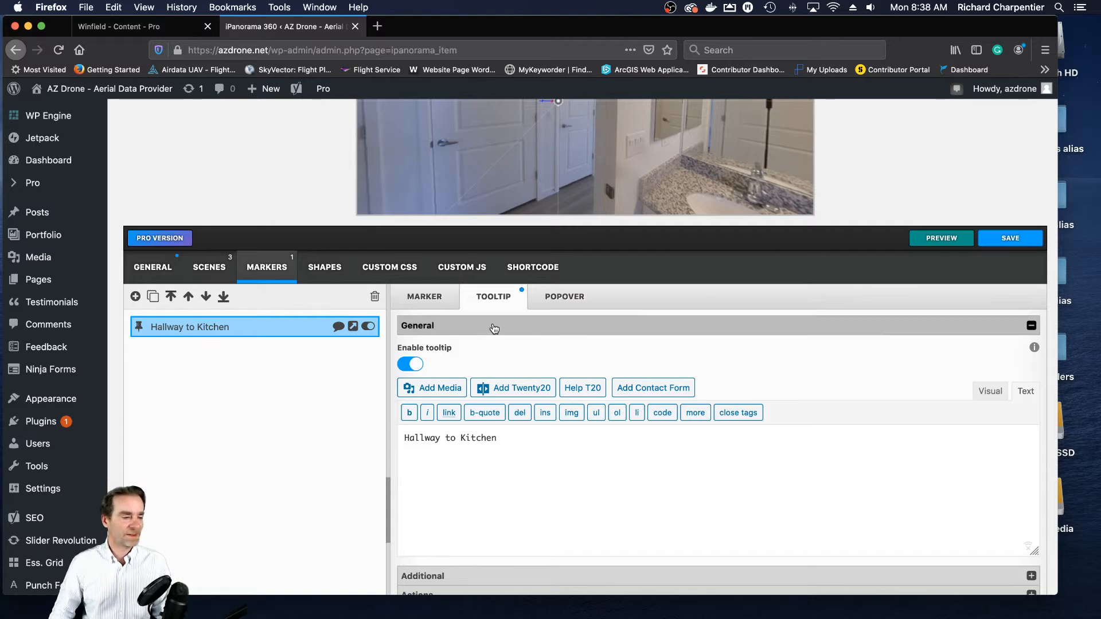
scroll(401, 247, up, 2)
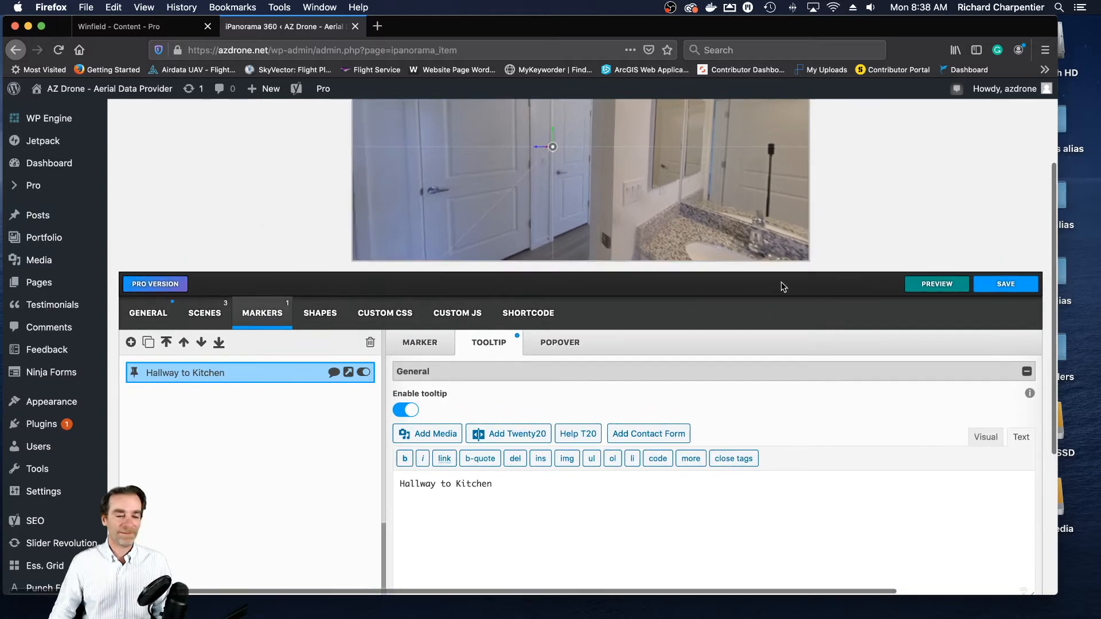
click(1015, 283)
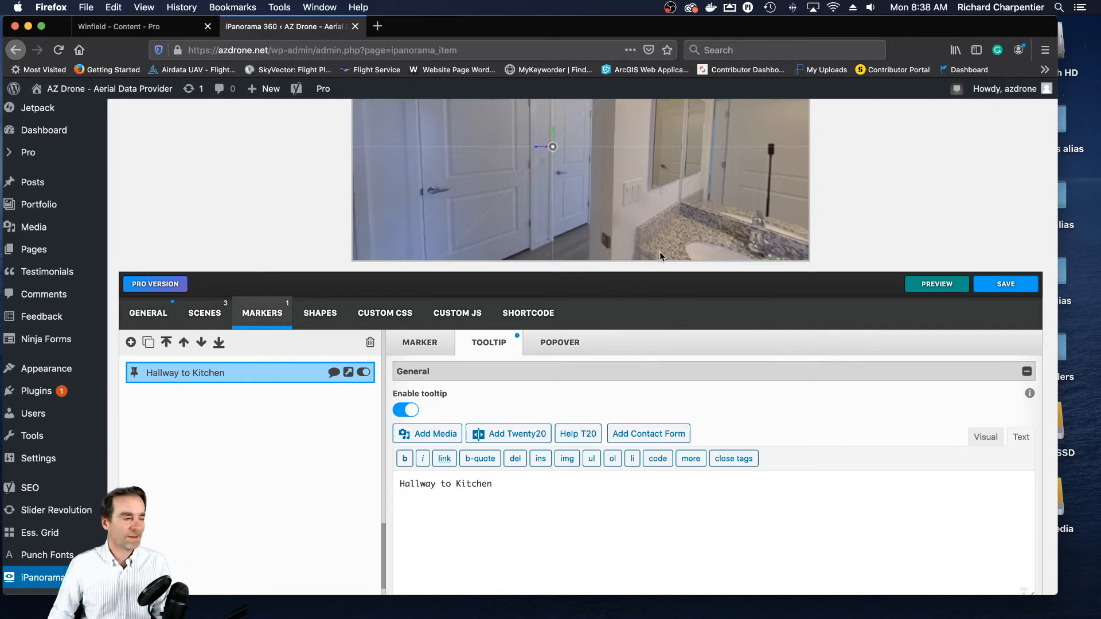
scroll(535, 238, up, 1)
scroll(535, 239, down, 2)
scroll(970, 172, up, 1)
scroll(970, 171, up, 3)
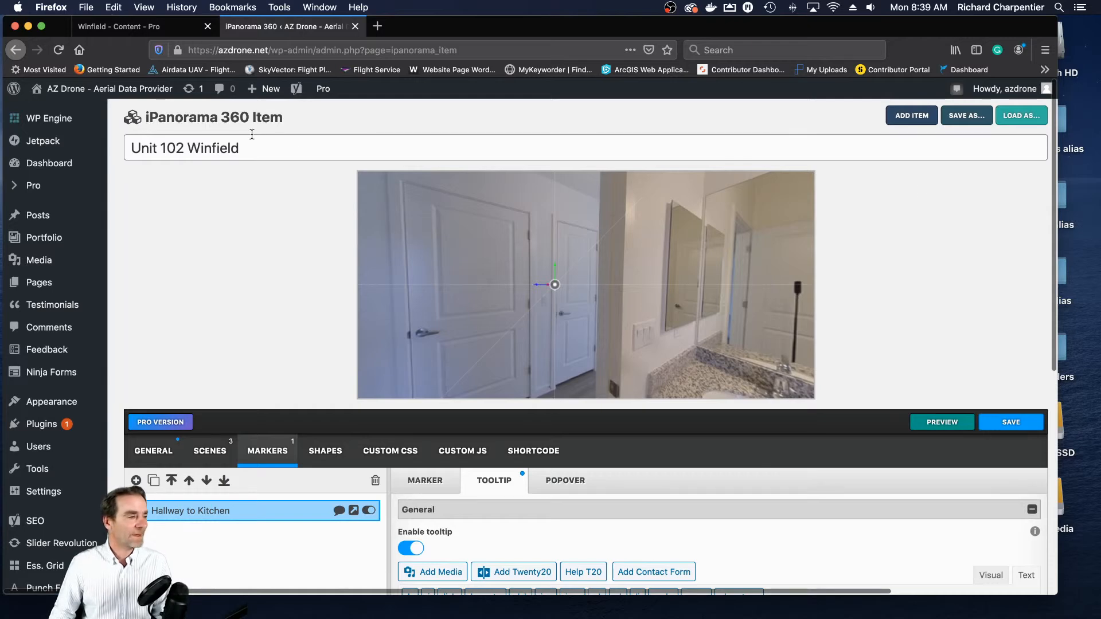
- Open the live Winfield page and follow the Unit 102 tour from the kitchen into the Hallway to check for a bathroom marker
click(120, 27)
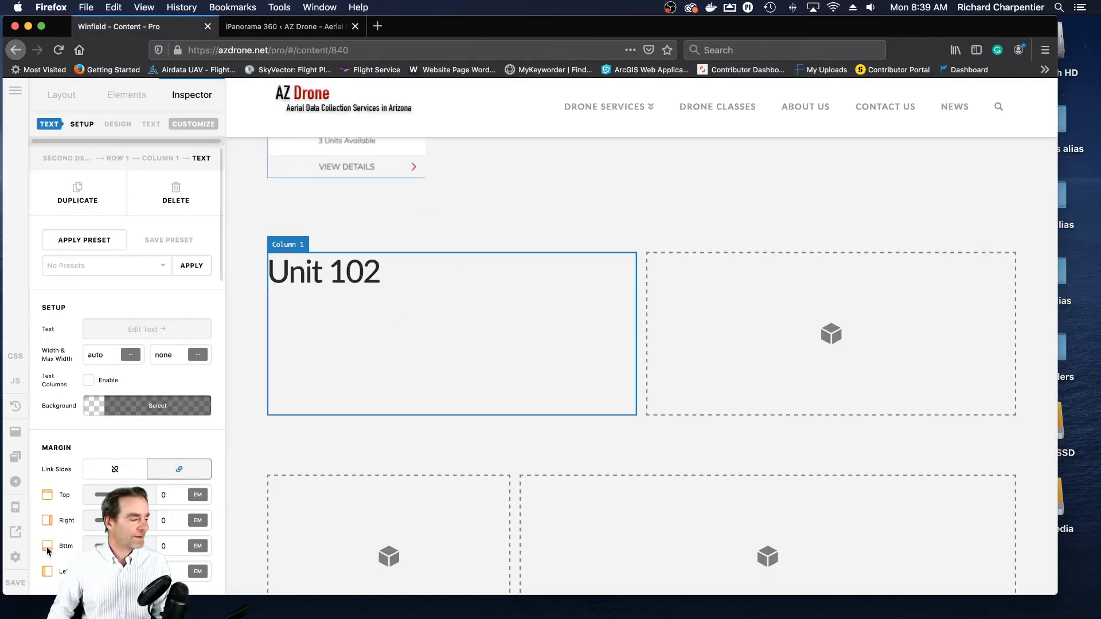
click(15, 533)
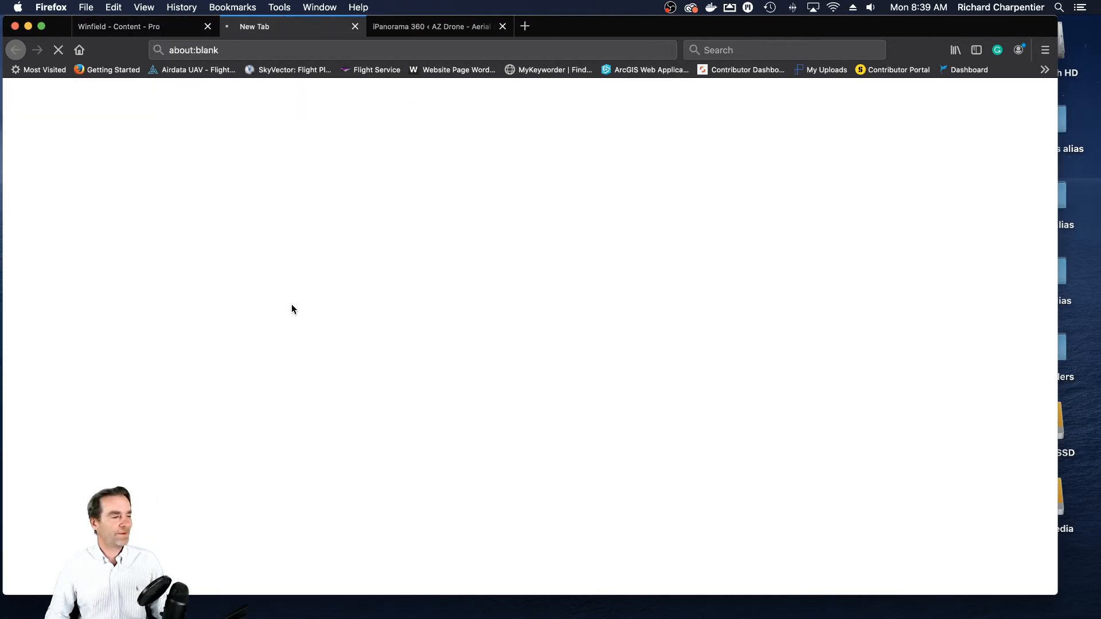
scroll(775, 258, down, 10)
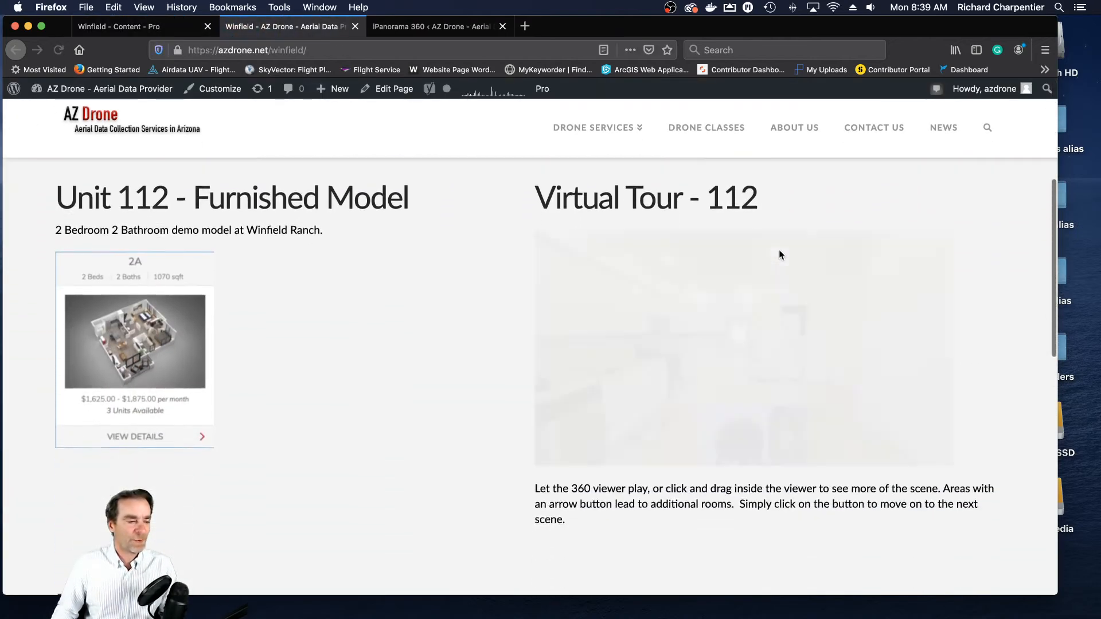
scroll(779, 250, down, 5)
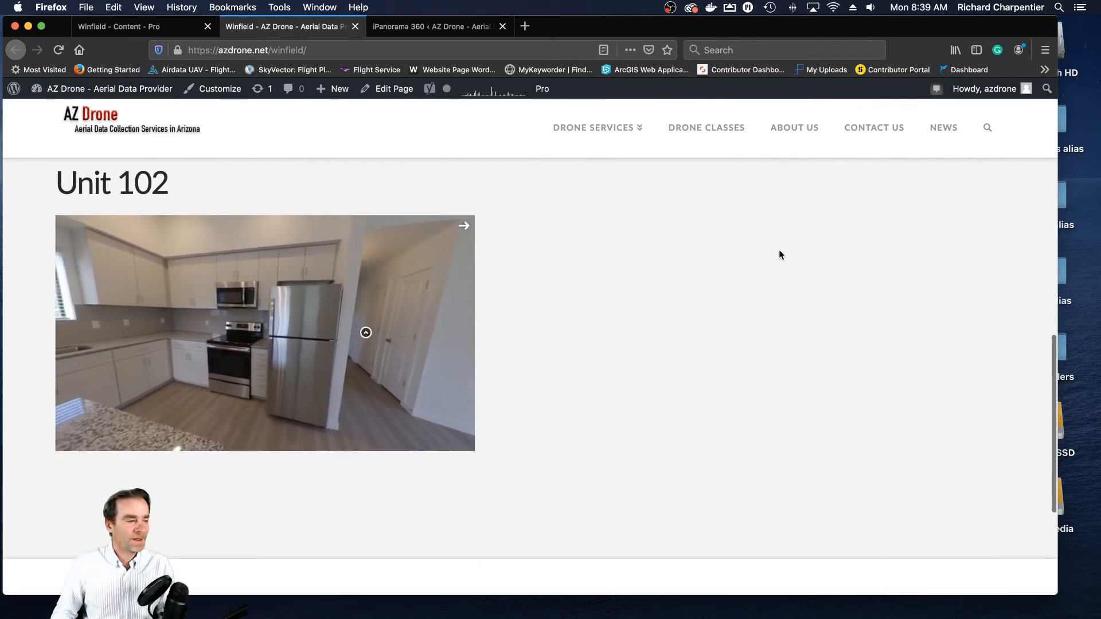
drag(379, 294, 287, 328)
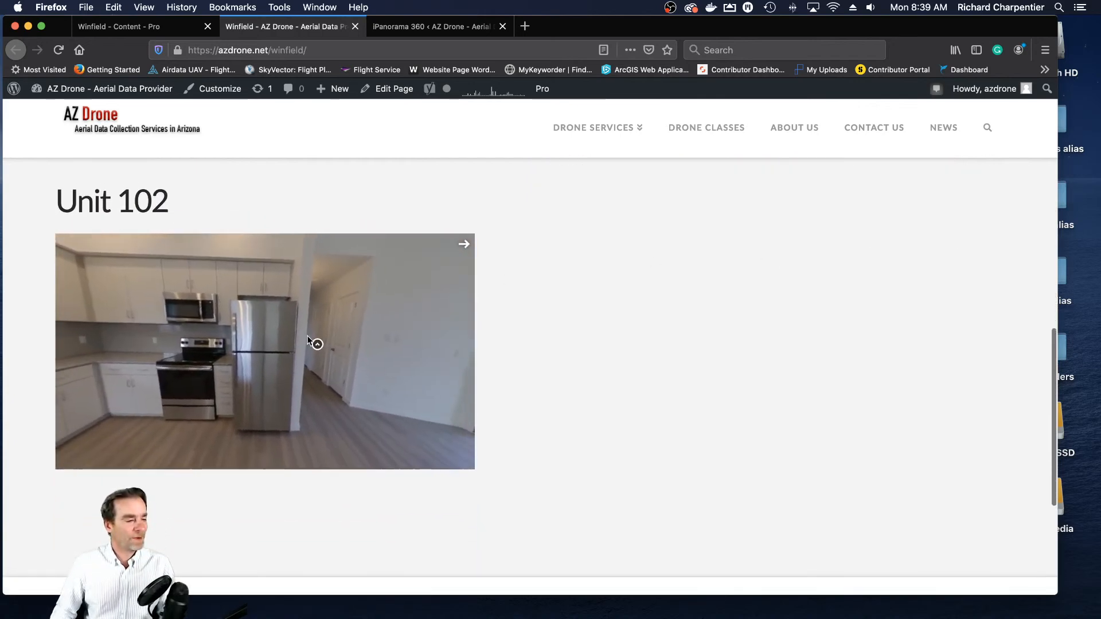
drag(364, 381, 282, 397)
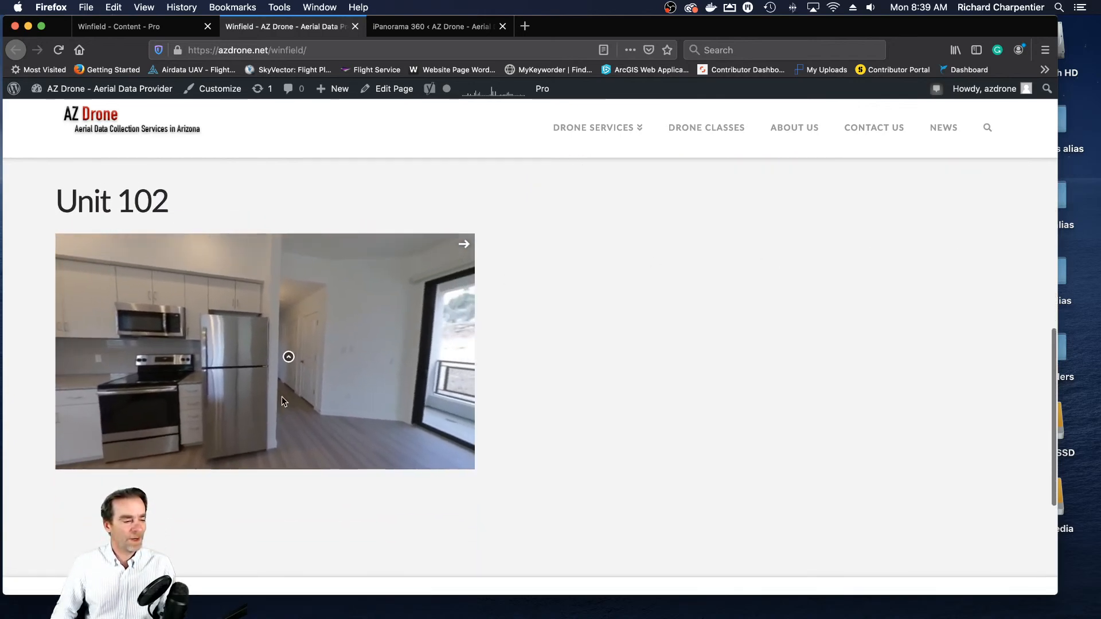
click(290, 359)
drag(298, 364, 361, 363)
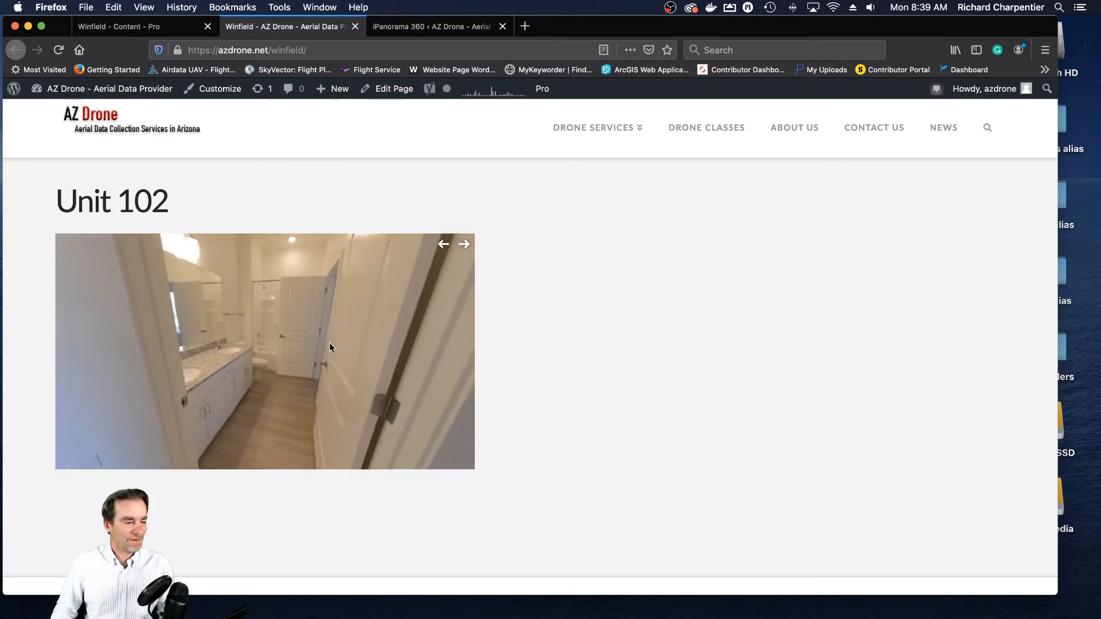
drag(319, 401, 348, 387)
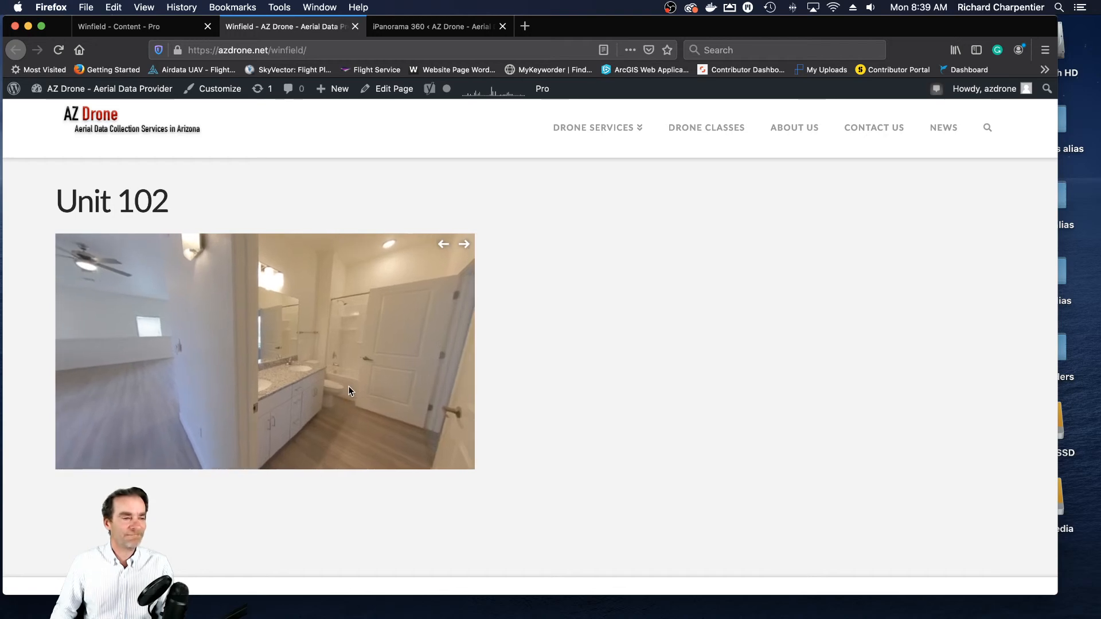
- Close the live page and select the Hallway scene in the Unit 102 Winfield tour editor
click(355, 26)
click(293, 29)
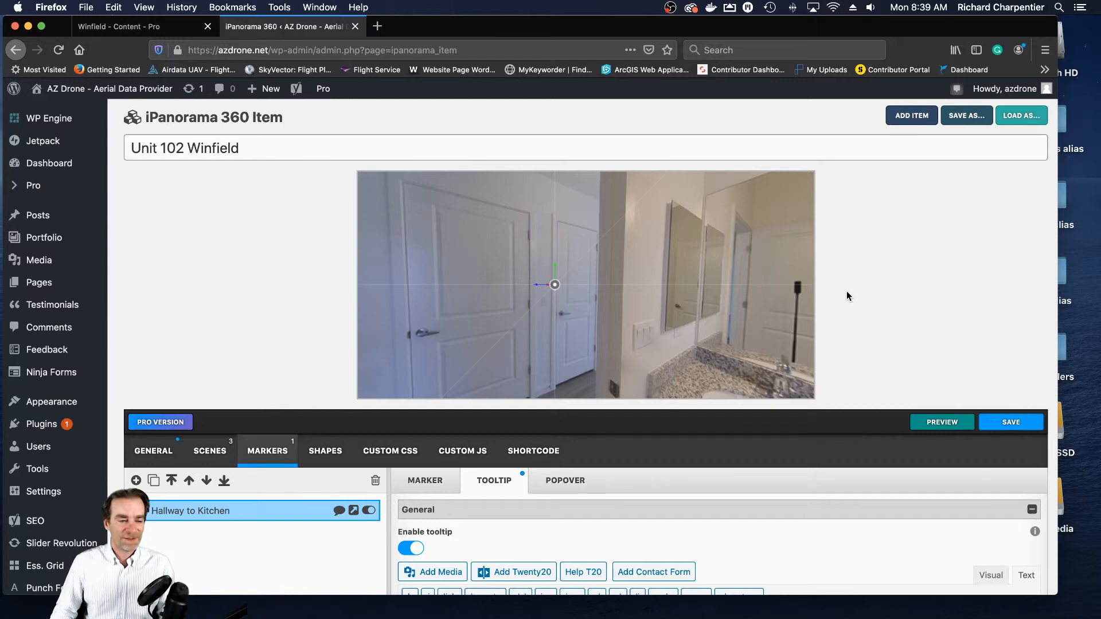
click(209, 453)
scroll(264, 450, down, 3)
click(261, 435)
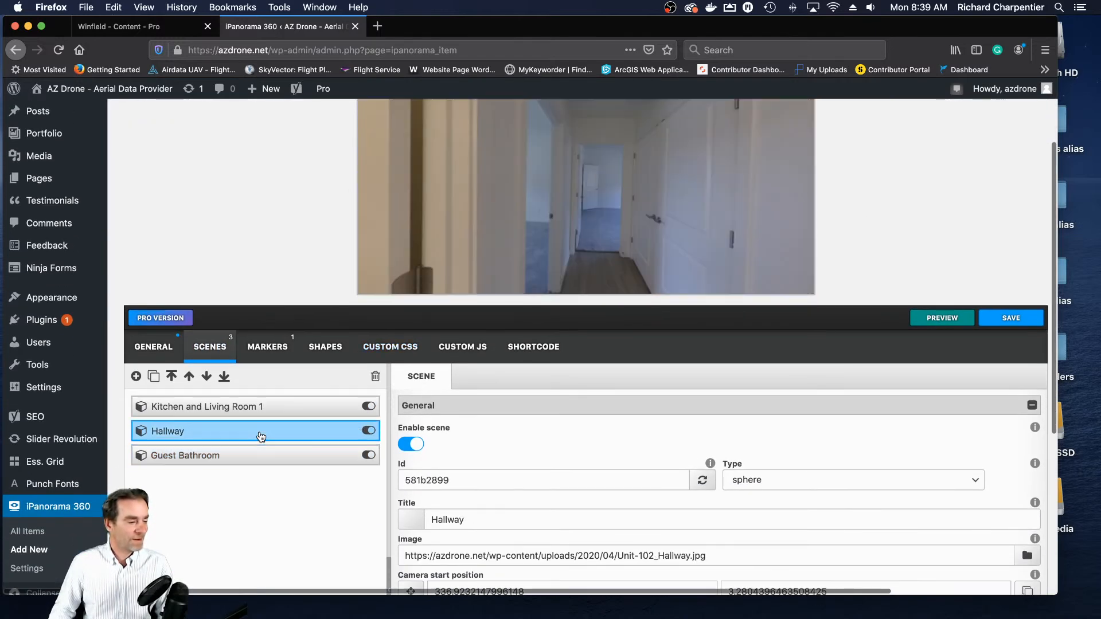
- Add a marker titled "Guest Bathroom" to the Hallway scene, placed at the edge of the open bathroom door
click(278, 349)
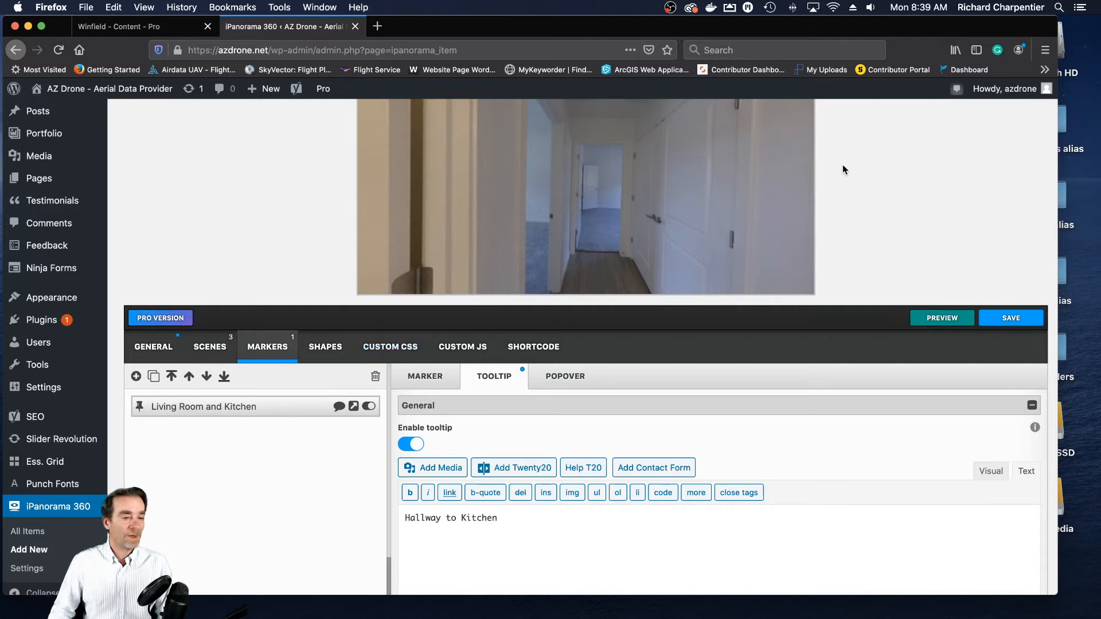
drag(799, 185, 845, 185)
drag(706, 185, 733, 184)
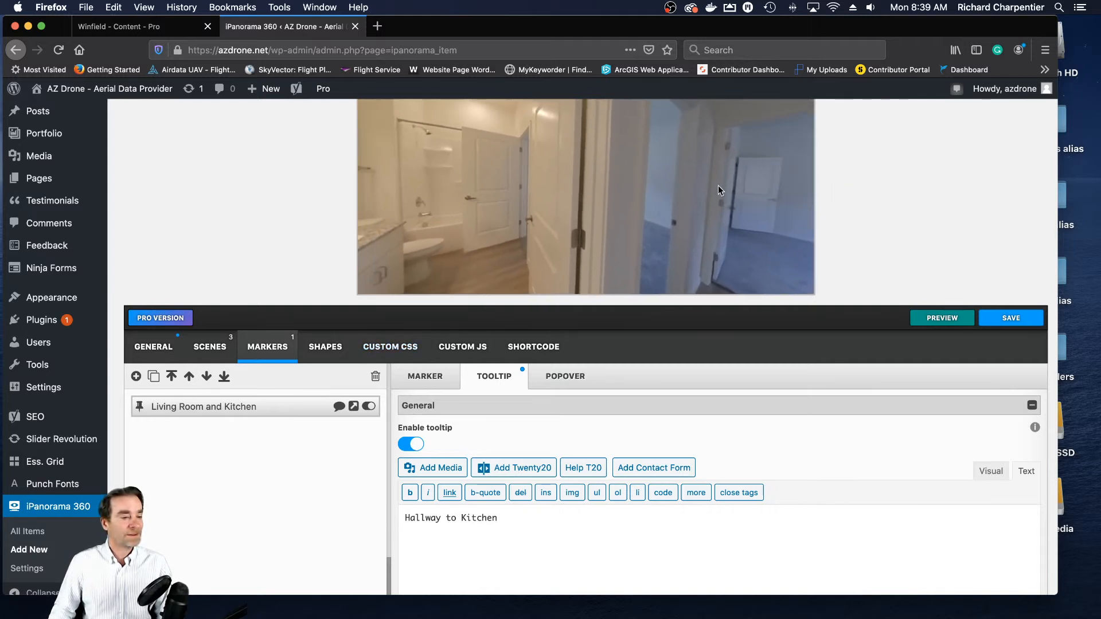
mouse_move(656, 186)
mouse_down()
mouse_move(690, 188)
mouse_move(682, 203)
mouse_move(717, 202)
mouse_up()
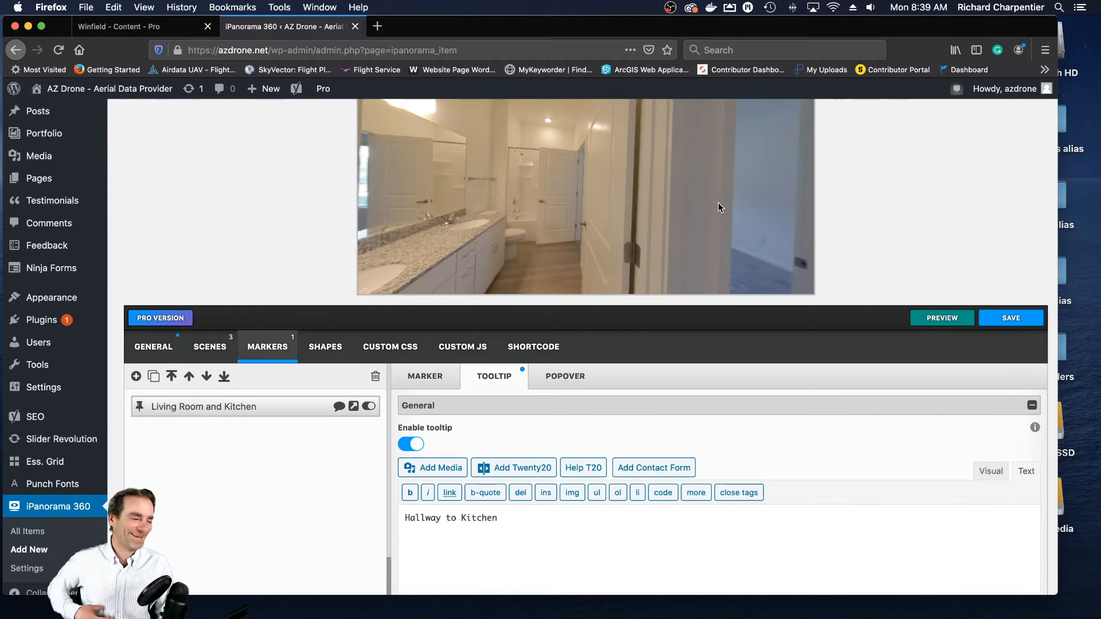
click(136, 377)
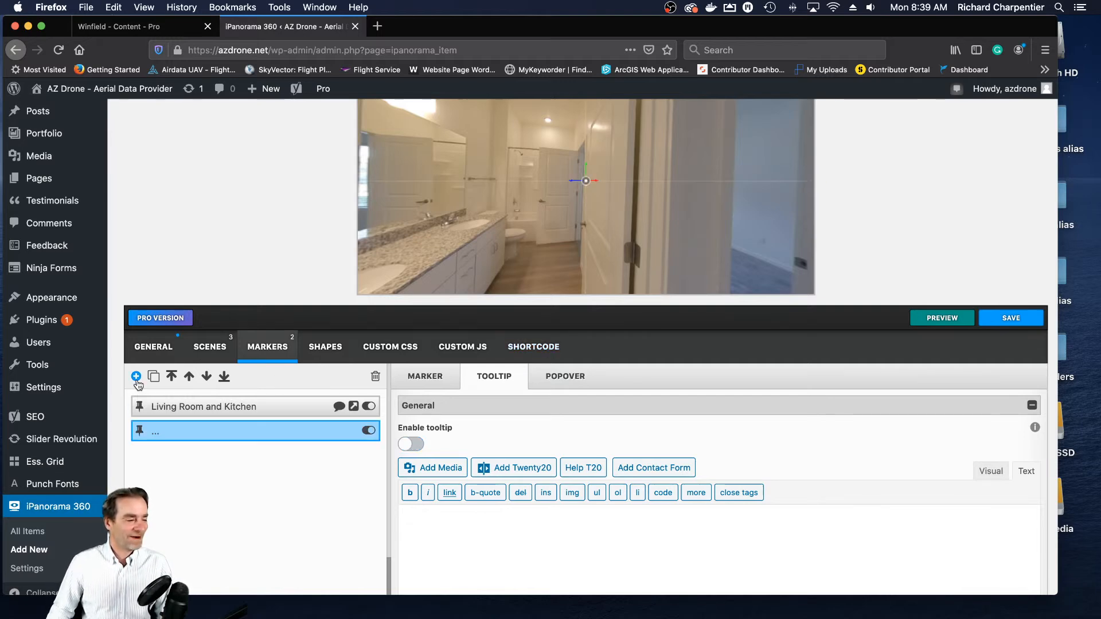
click(440, 384)
click(451, 445)
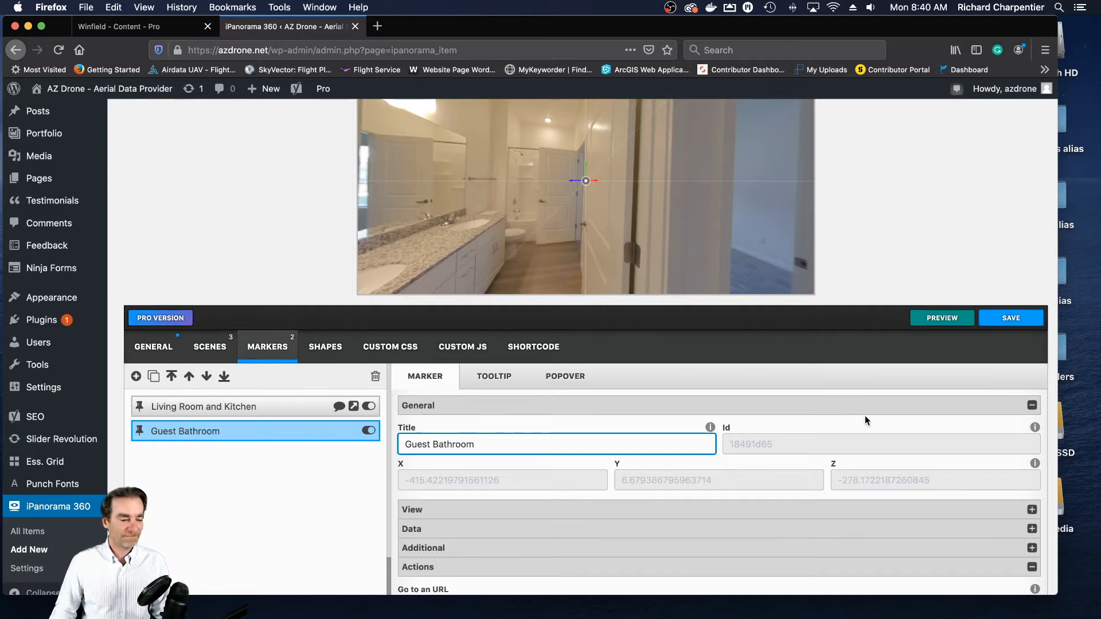
- Copy the new marker's title and link the marker to the Guest Bathroom scene as its go-to target
scroll(865, 420, down, 4)
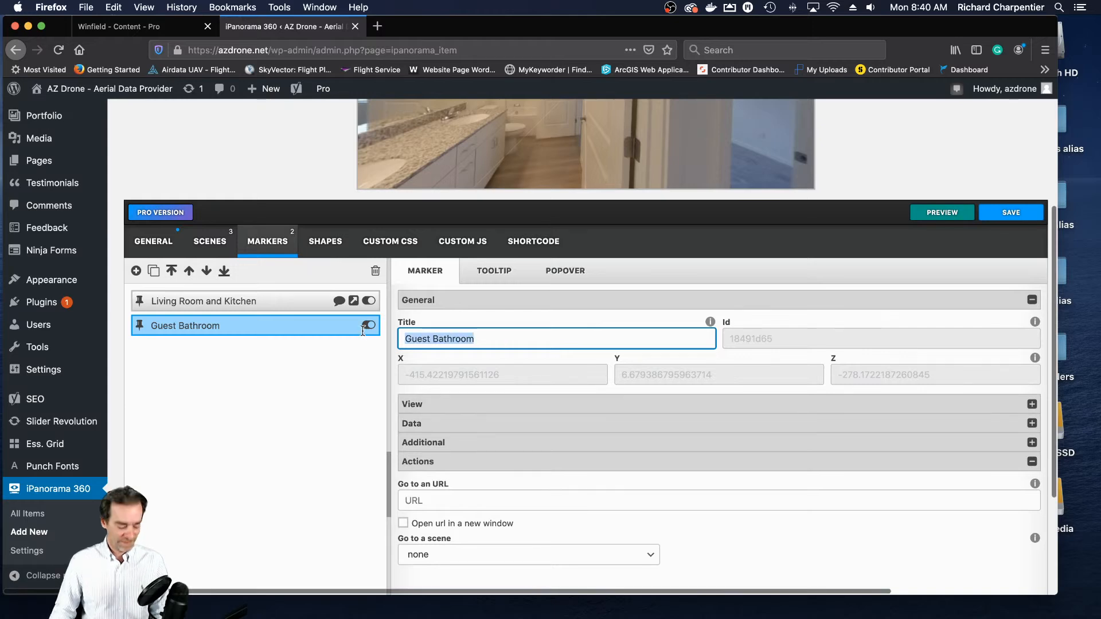
scroll(677, 447, down, 5)
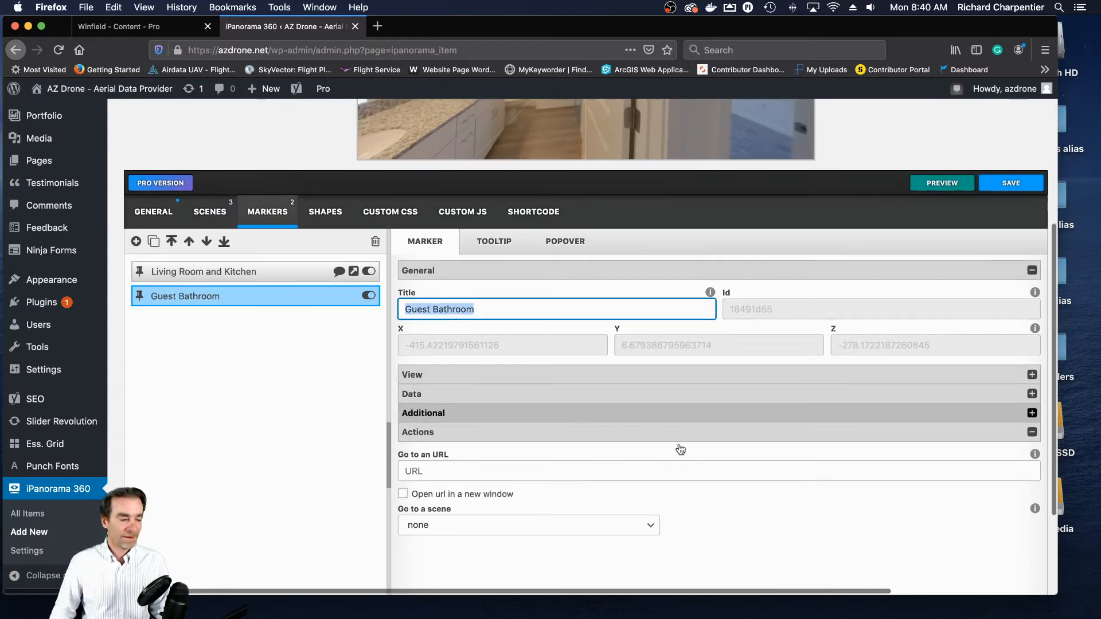
click(650, 420)
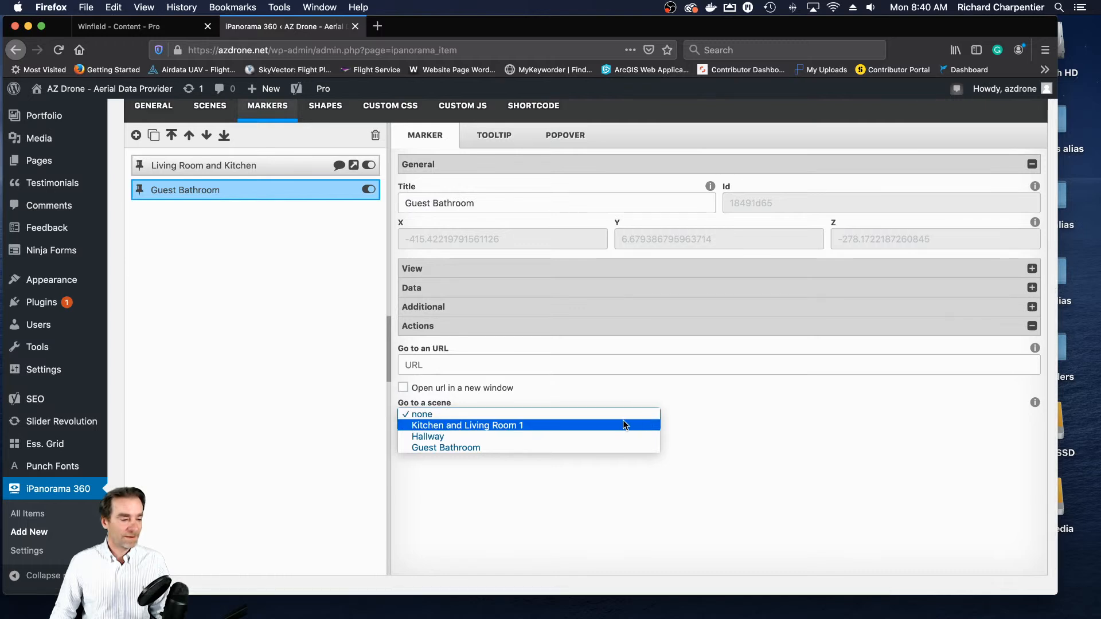
click(568, 448)
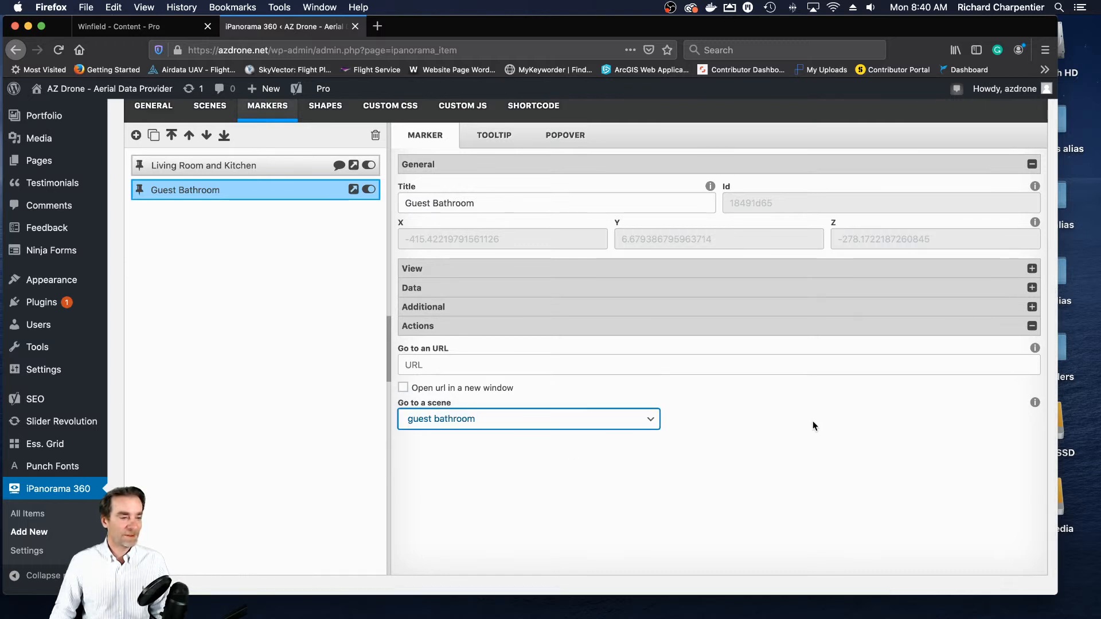
- Enable the marker's tooltip with the text "Guest Bathroom" and save the tour
scroll(805, 422, up, 4)
click(496, 234)
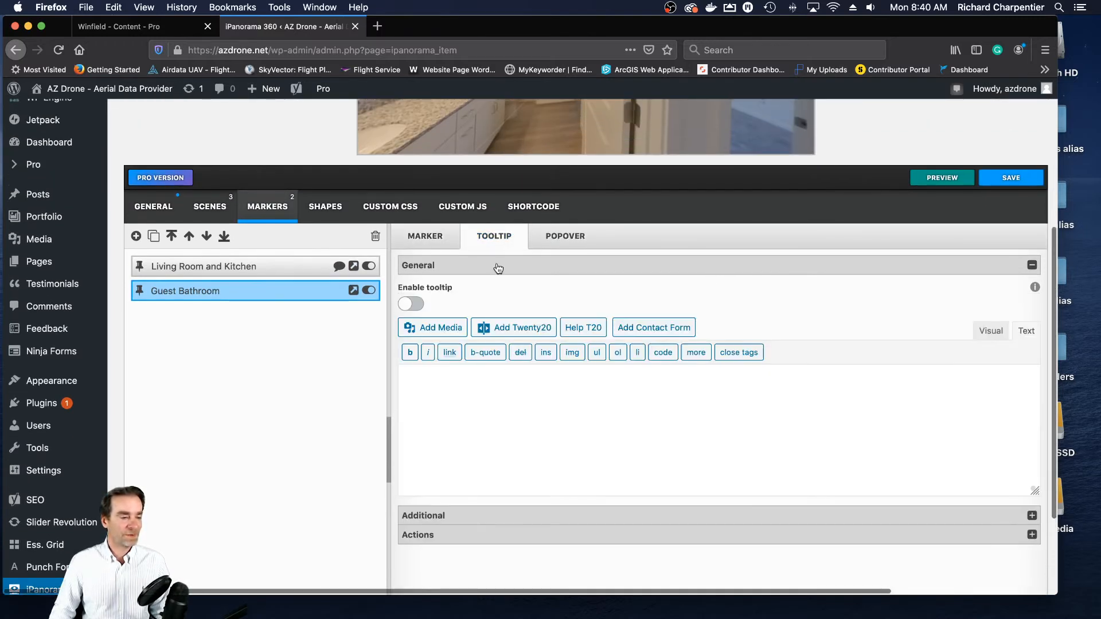
text(Guest Bathroom)
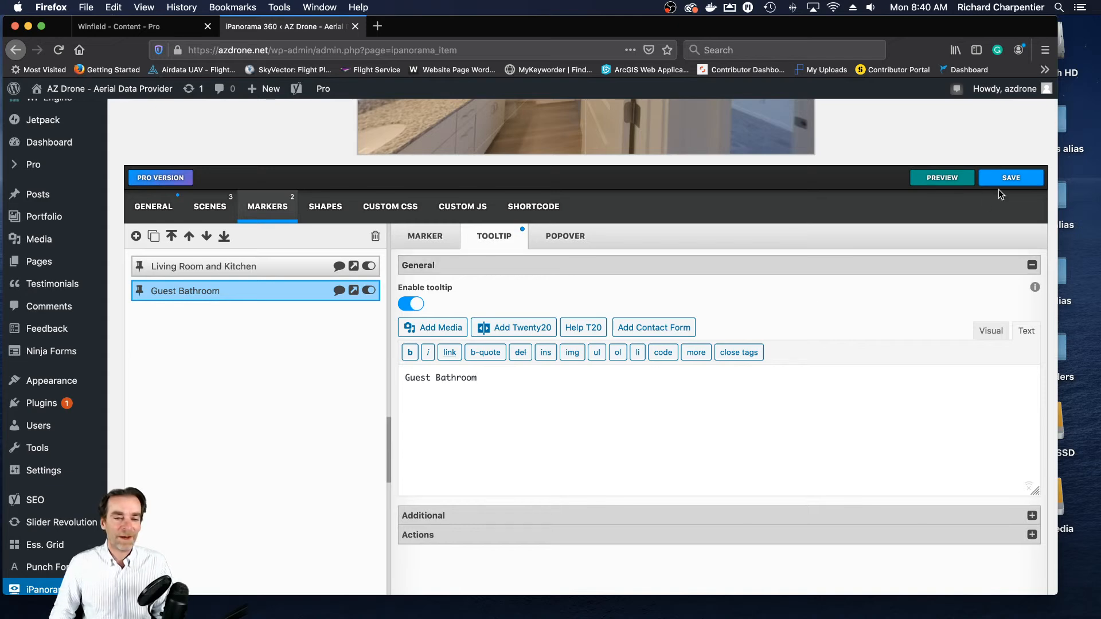
click(1010, 178)
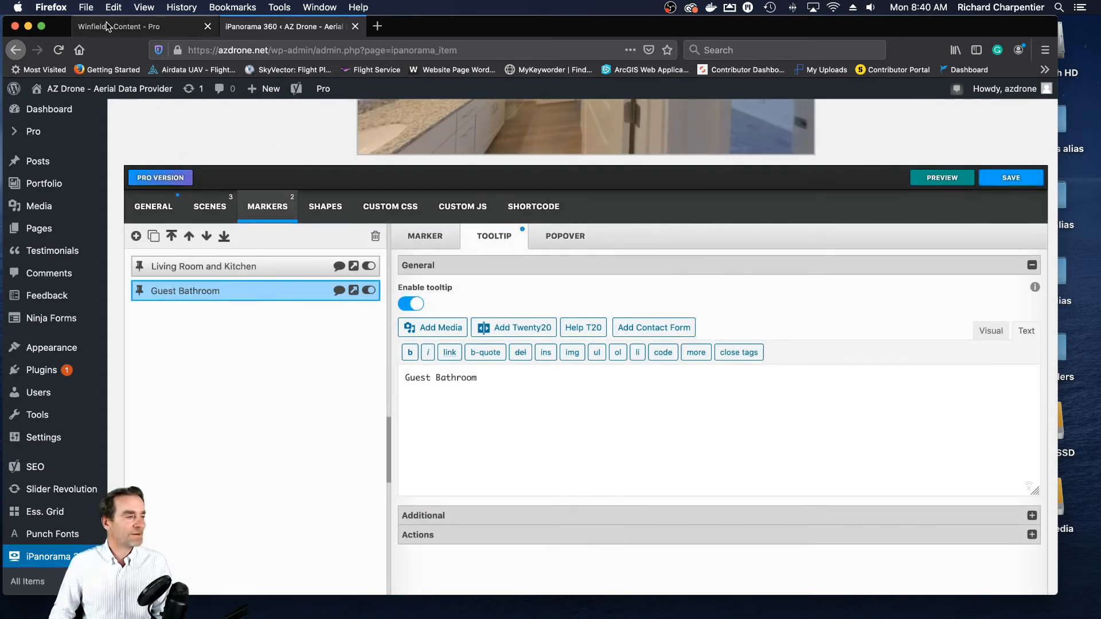
- Open the live Winfield page and follow the Unit 102 markers from the kitchen through the Hallway into the Guest Bathroom
click(107, 27)
click(18, 528)
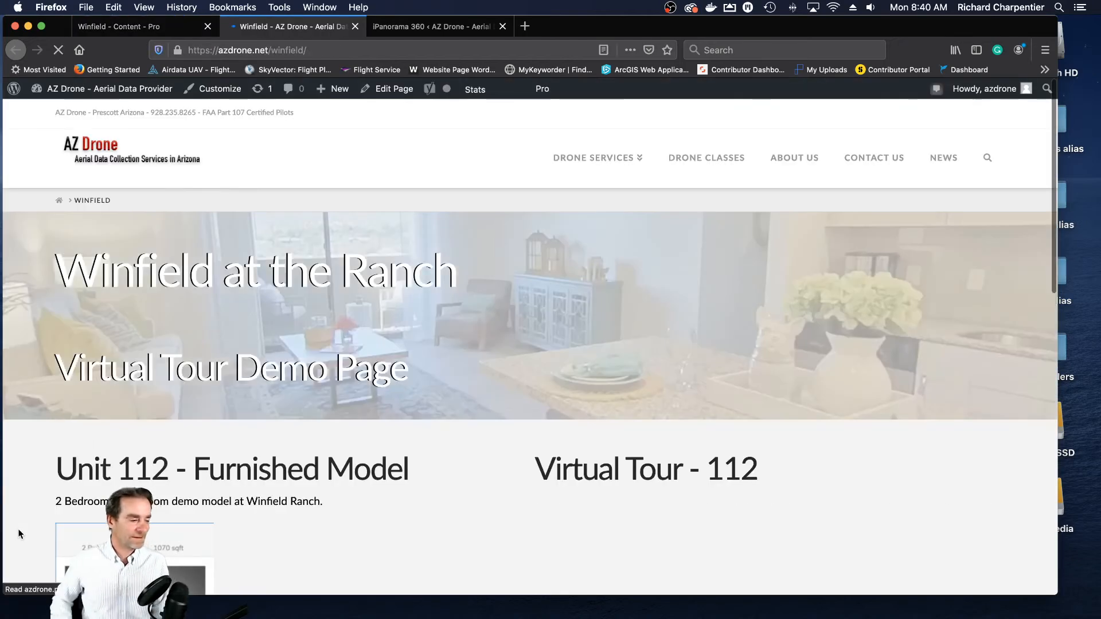
scroll(380, 426, down, 10)
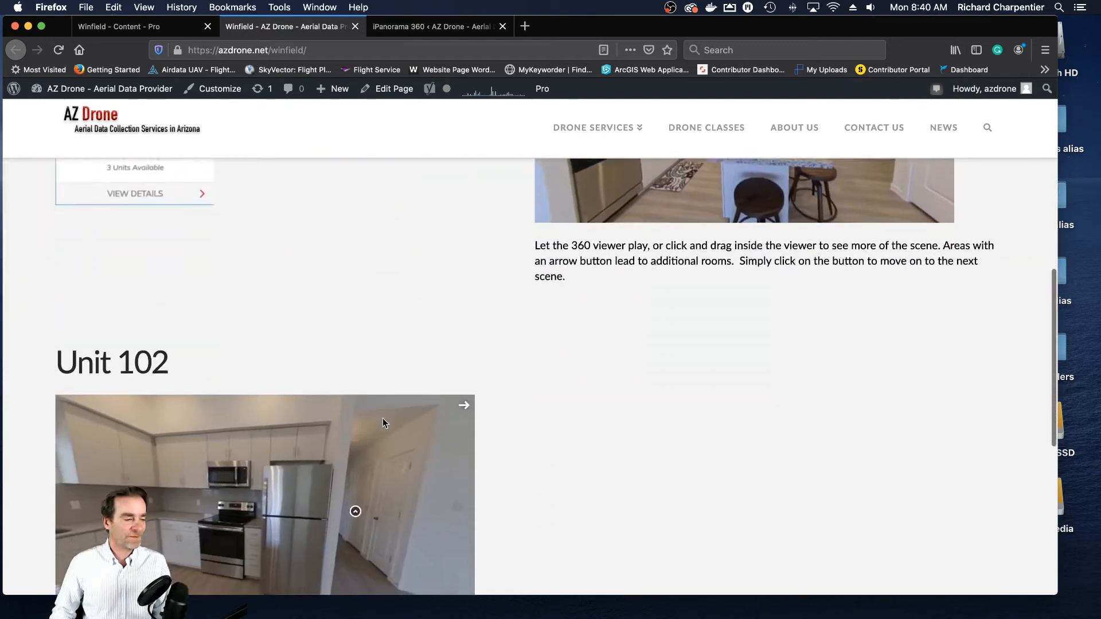
scroll(483, 359, down, 3)
scroll(518, 342, up, 2)
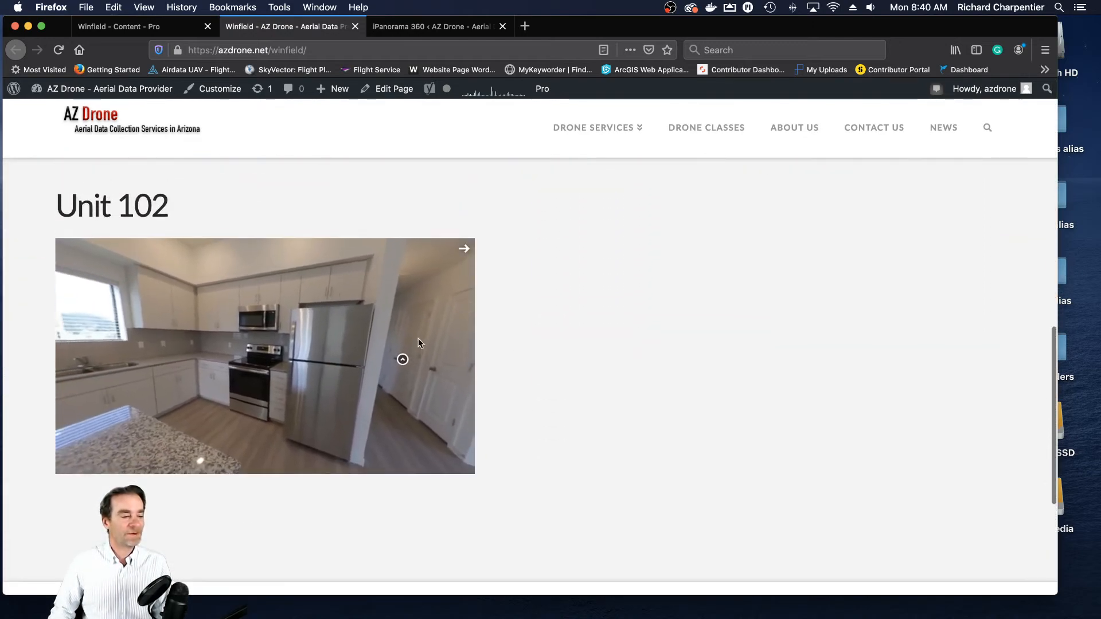
drag(276, 351, 304, 346)
click(295, 343)
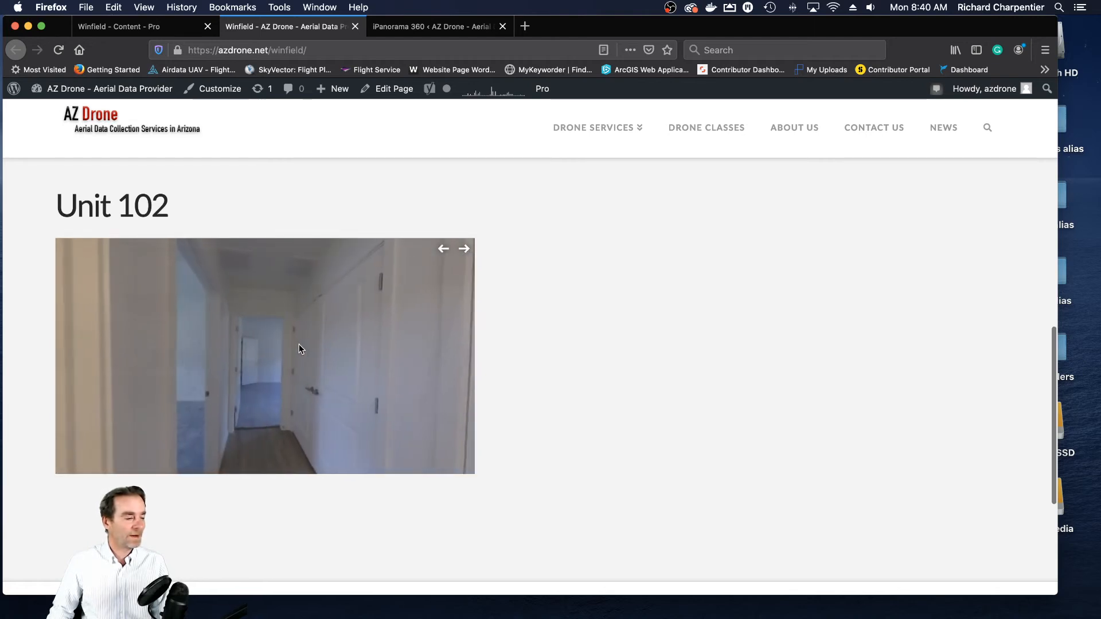
mouse_move(240, 344)
mouse_down()
mouse_move(363, 339)
mouse_move(254, 350)
mouse_up()
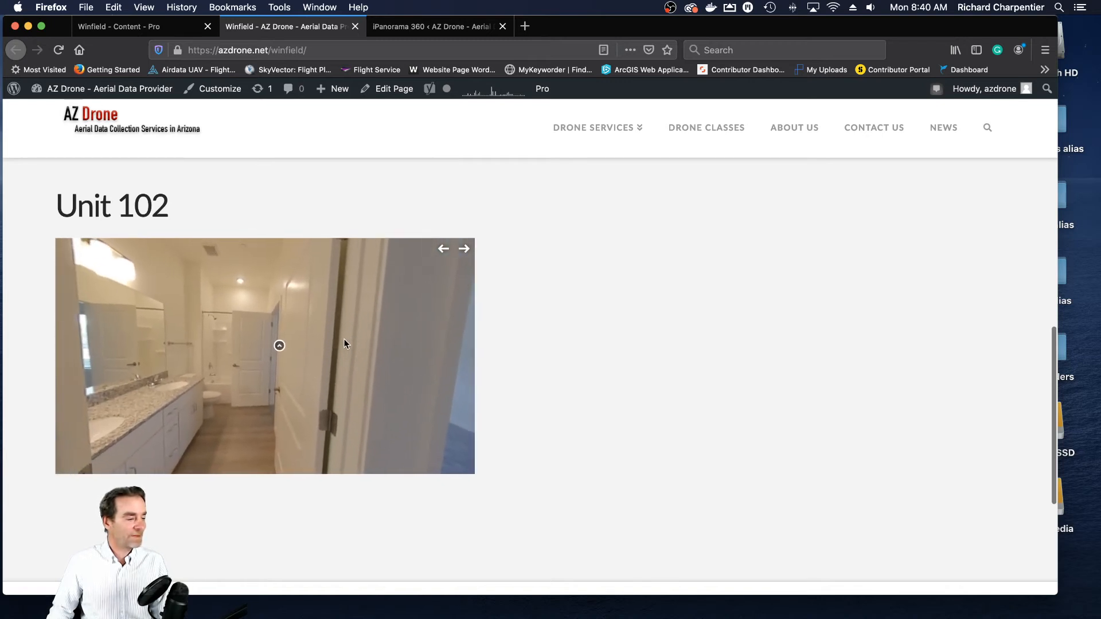
click(285, 348)
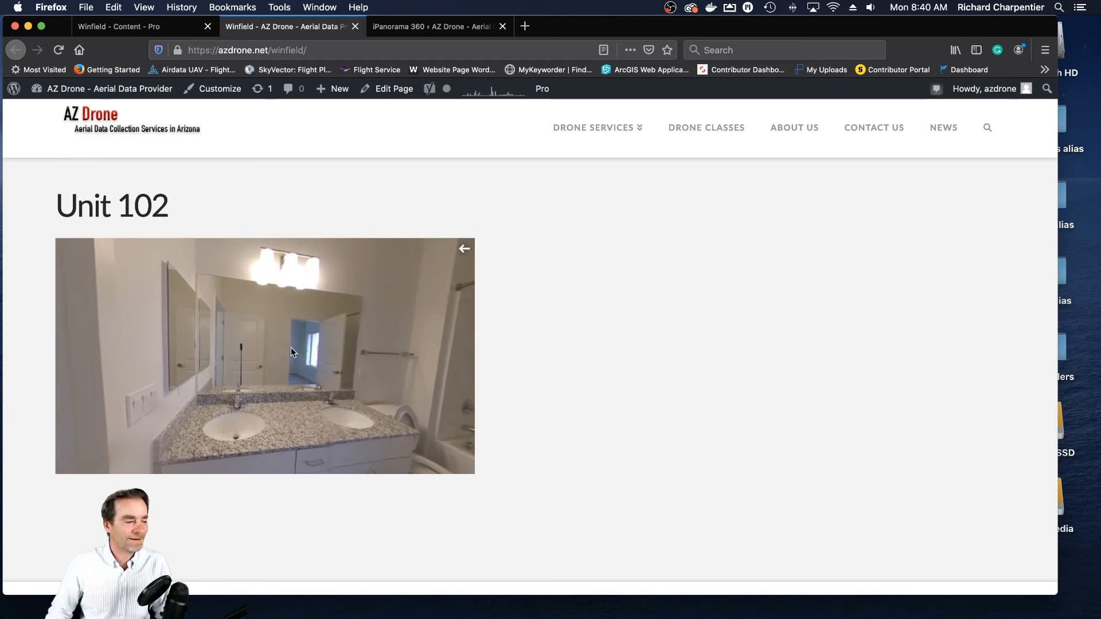
- Look around the Guest Bathroom, follow its marker back to the Hallway, and examine the doorways along the hall
drag(291, 346, 384, 338)
drag(256, 341, 303, 342)
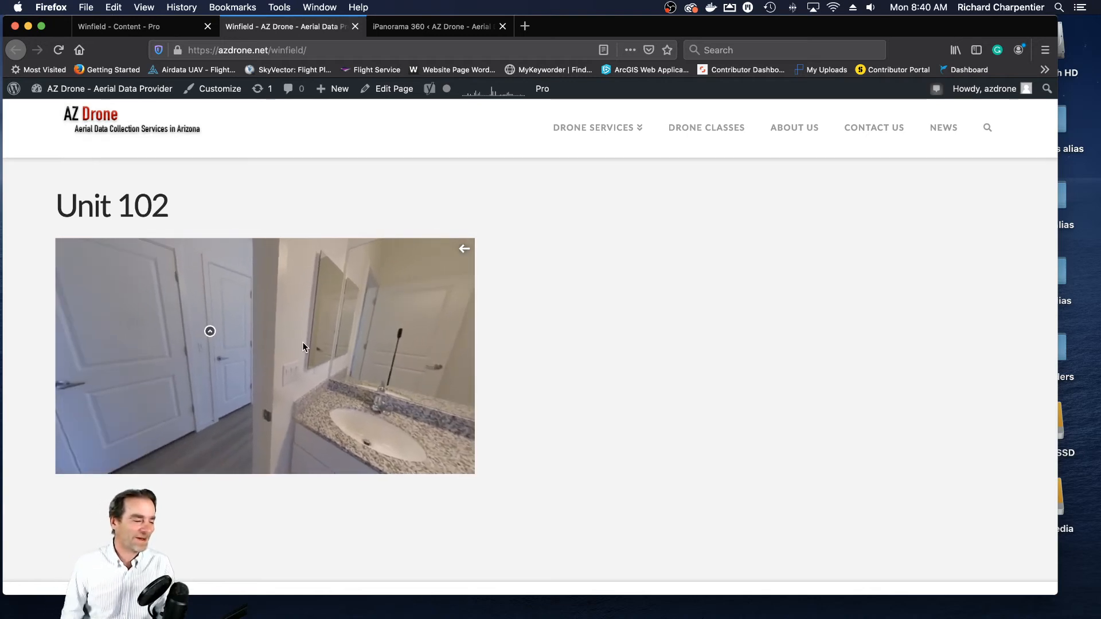
drag(386, 309, 235, 363)
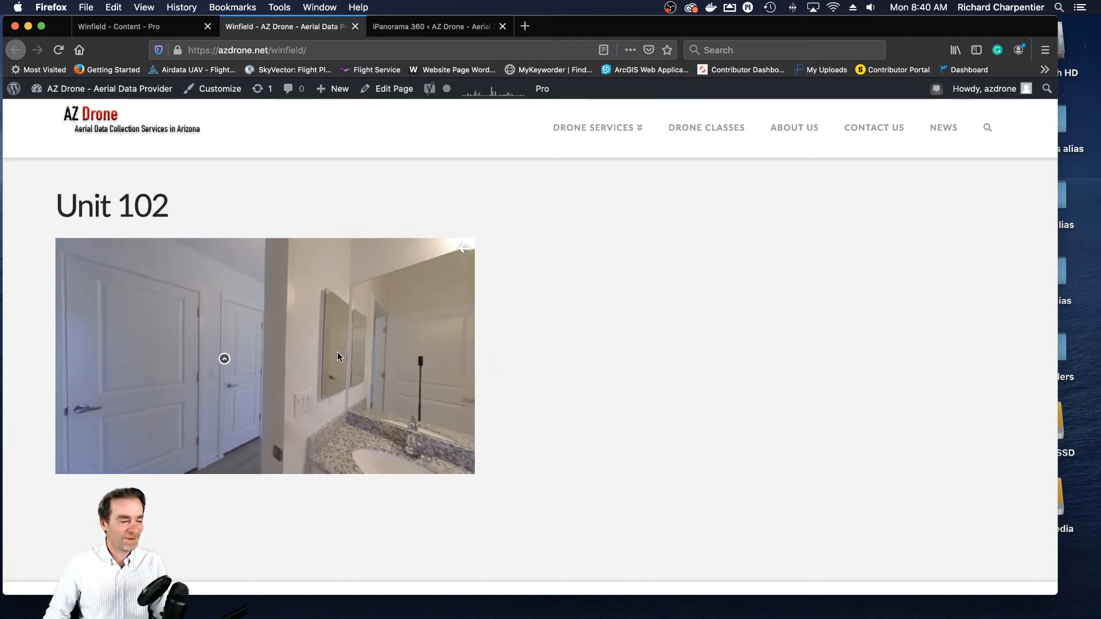
click(230, 361)
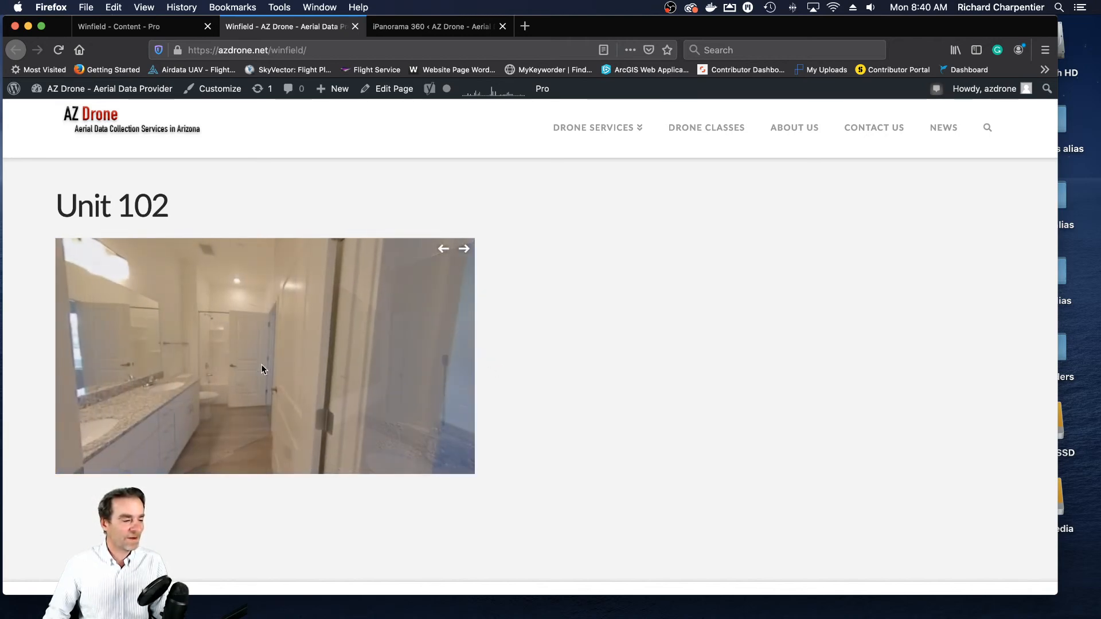
drag(387, 362, 230, 350)
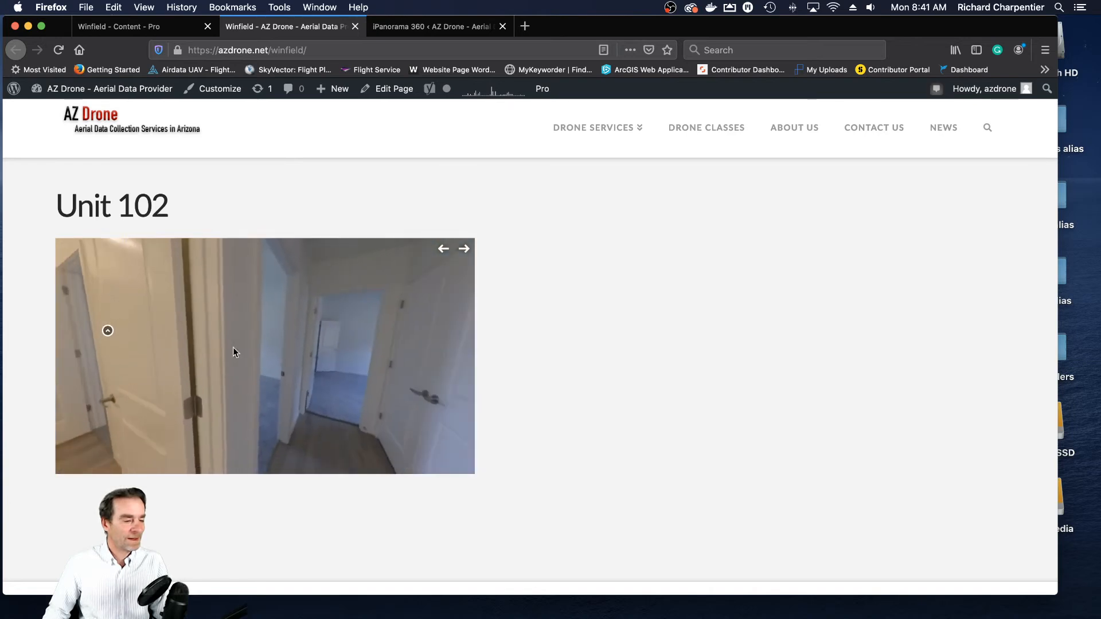
drag(311, 350, 277, 369)
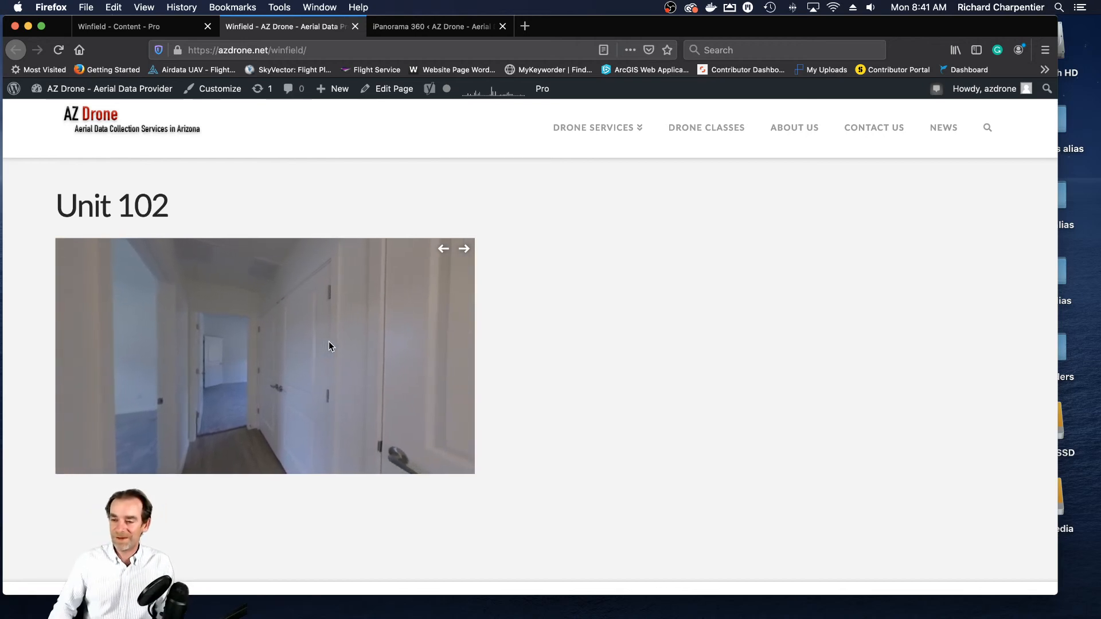
- Bring up the 102 image folder in Finder and view Unit 102 Guest Bedroom.jpg in Preview
drag(1100, 167, 522, 124)
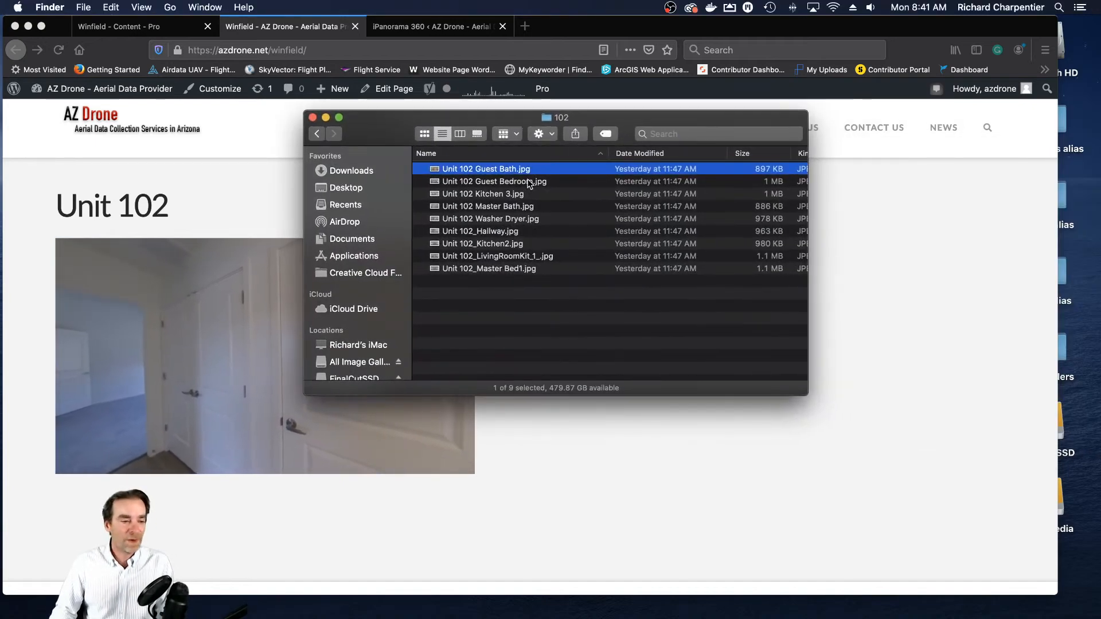
click(519, 181)
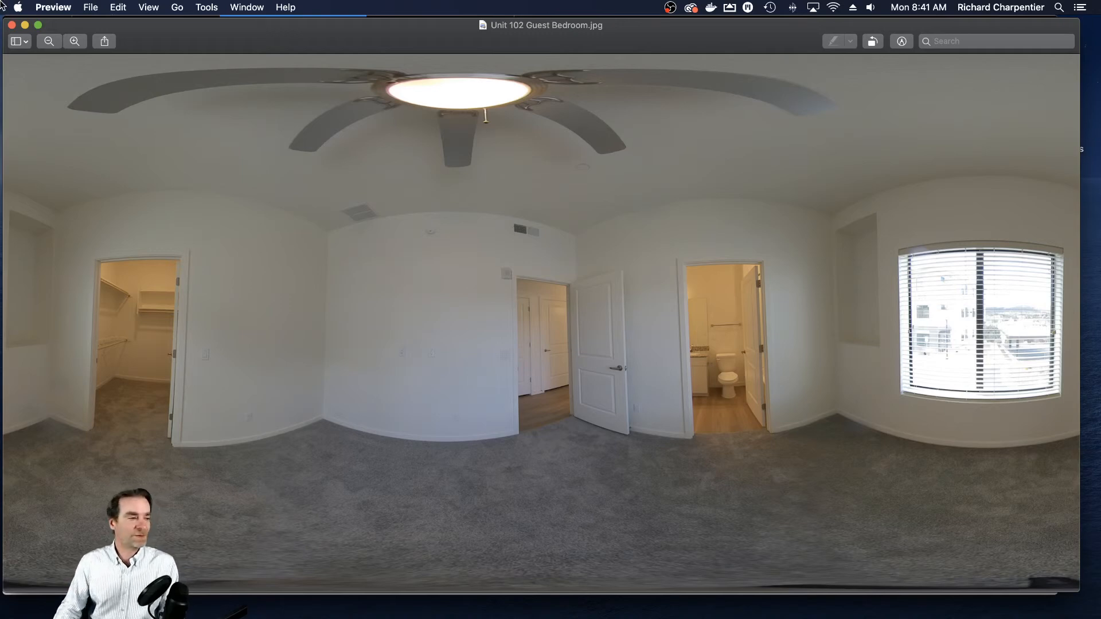
- Close the Guest Bedroom image and view Unit 102_LivingRoomKit_1_.jpg from the 102 folder in Preview
key(super+w)
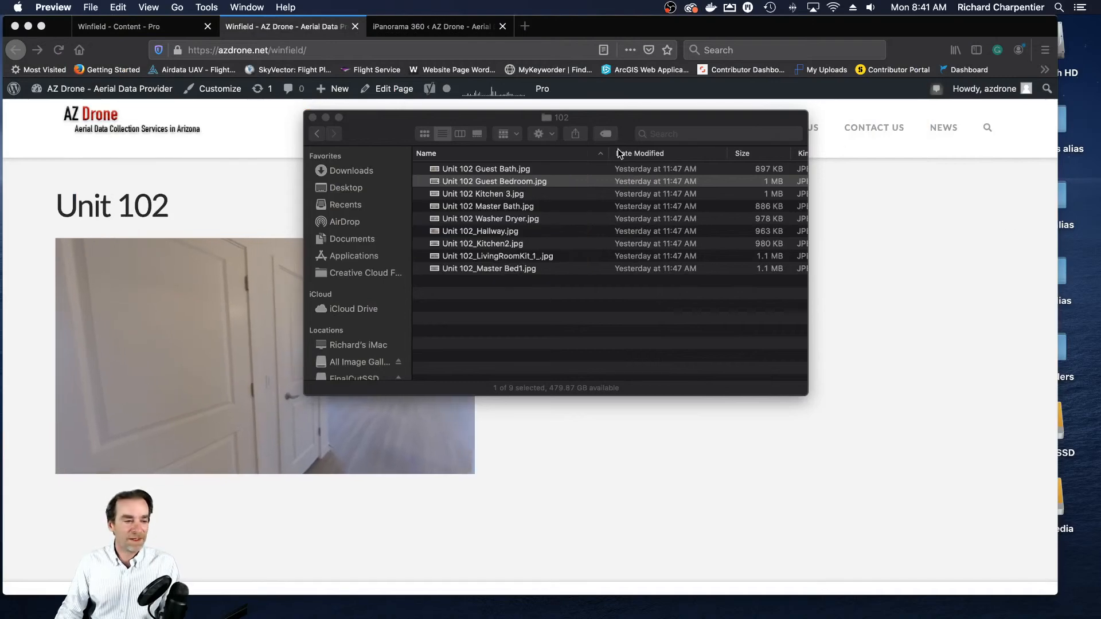
click(546, 259)
double_click(548, 261)
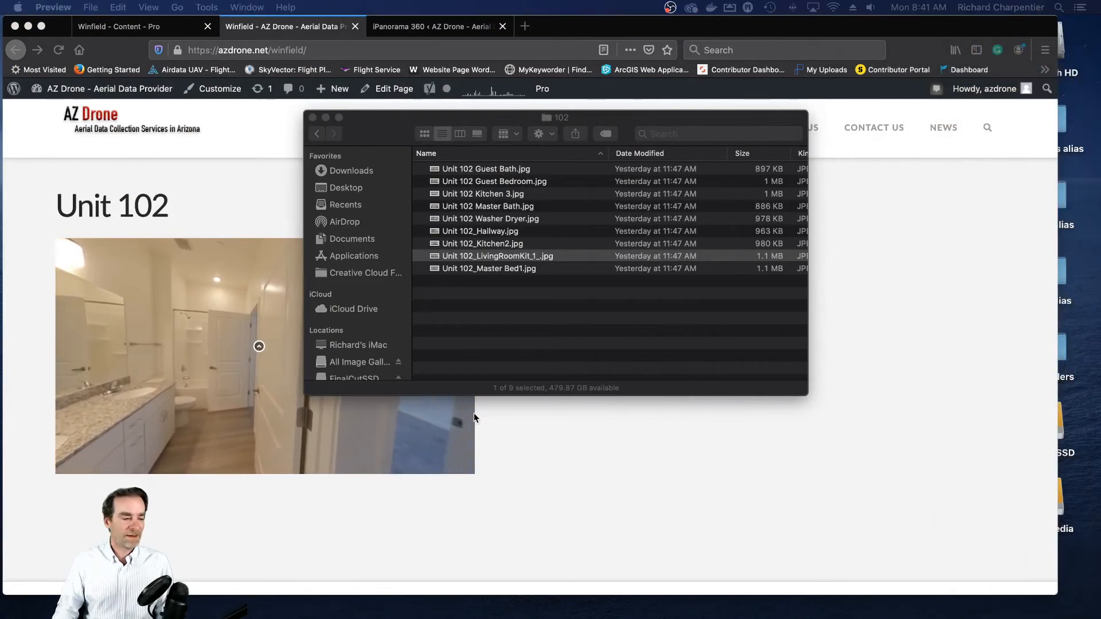
- Return to the live Winfield page, follow the Unit 102 tour markers from the Hallway back to the kitchen, and look around it
click(548, 482)
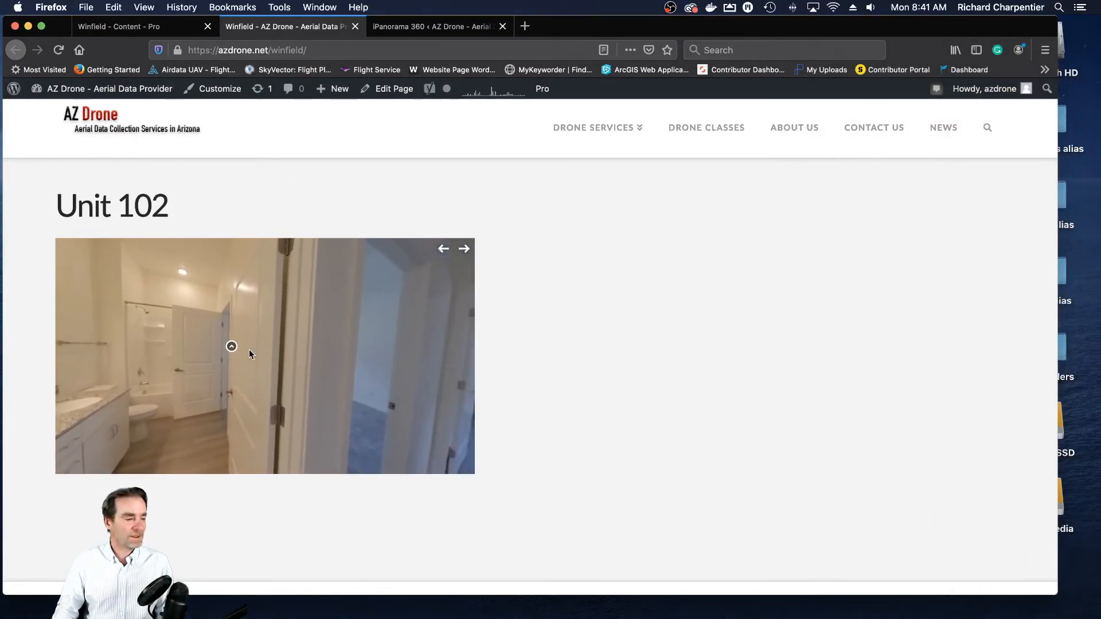
click(224, 349)
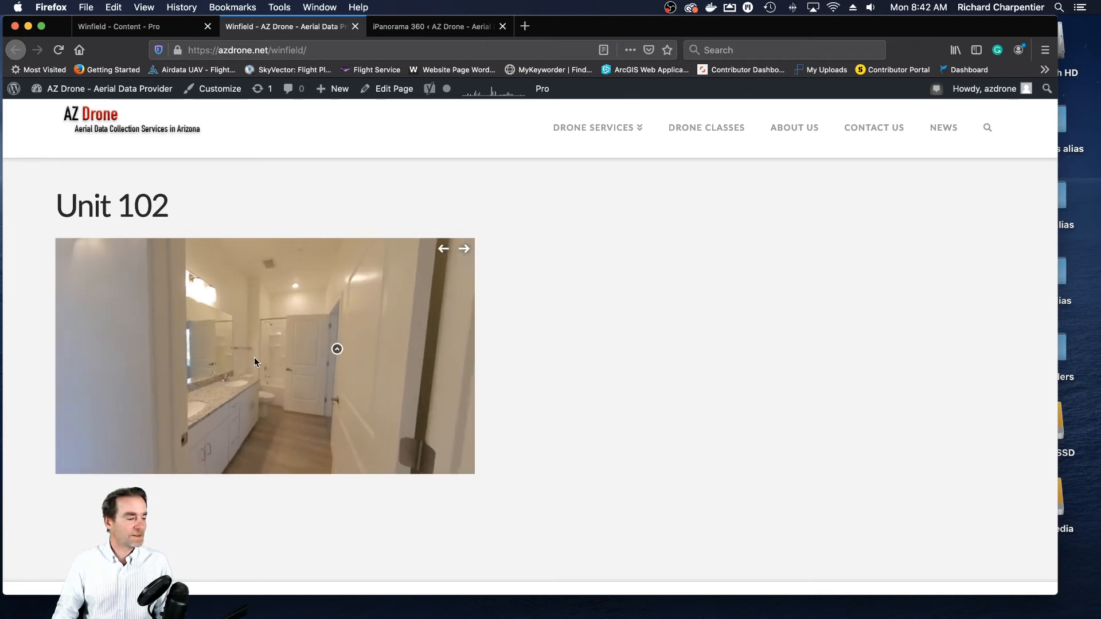
click(165, 366)
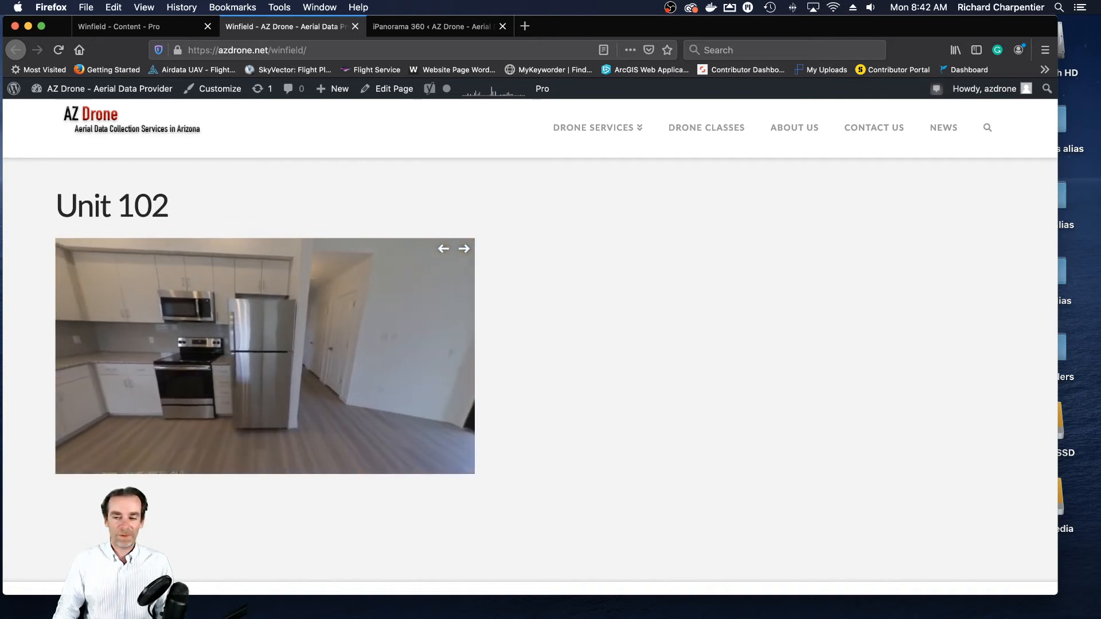
mouse_move(1100, 87)
mouse_down()
mouse_move(484, 63)
mouse_move(233, 67)
mouse_move(268, 43)
mouse_move(225, 18)
mouse_move(553, 74)
mouse_move(1100, 75)
mouse_up()
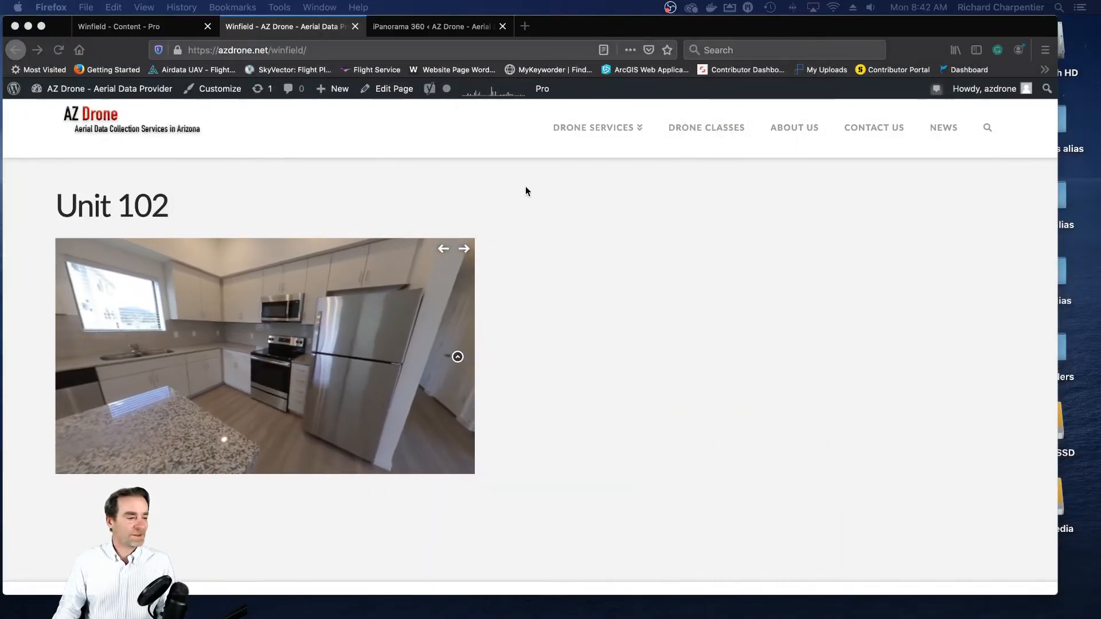
click(310, 321)
drag(314, 320, 370, 335)
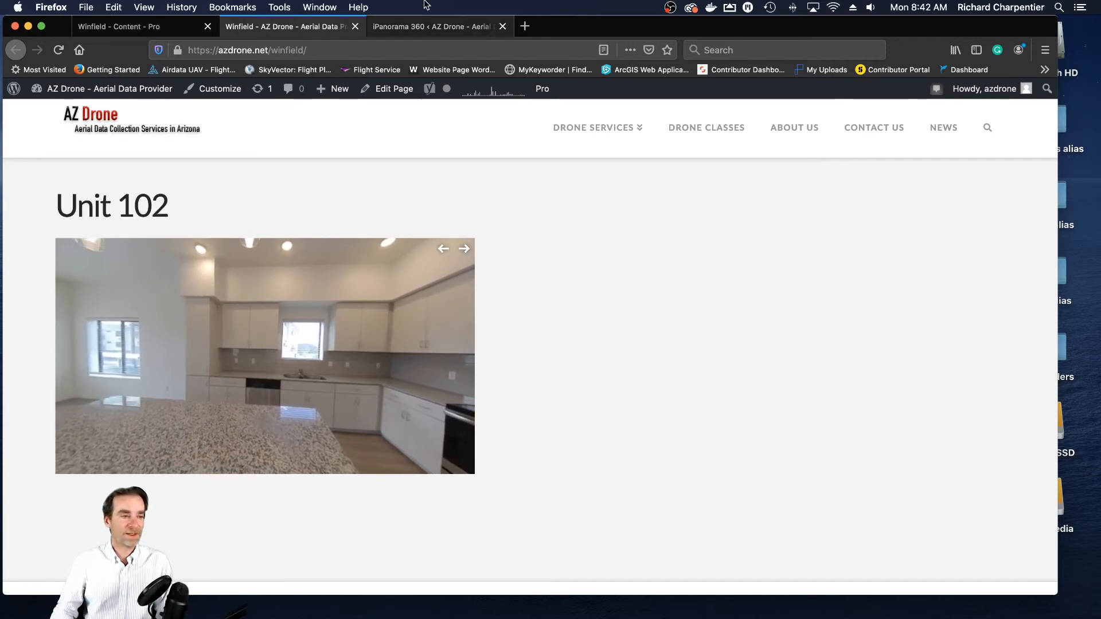
- Close the live Winfield page and return to the iPanorama editor for Unit 102 Winfield
click(357, 26)
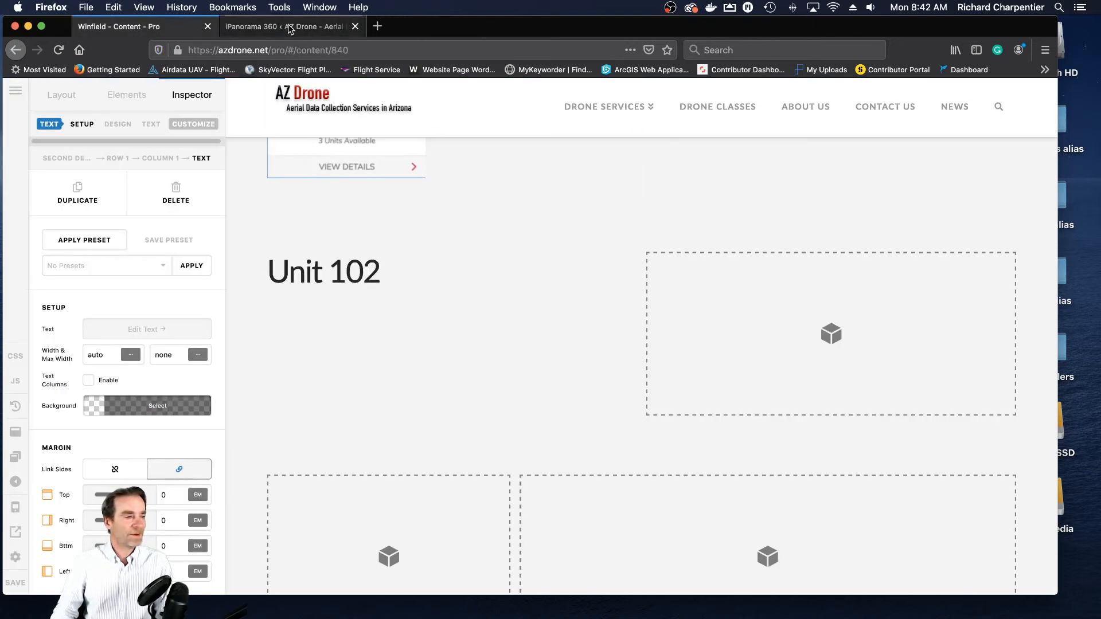
click(289, 26)
scroll(730, 305, up, 3)
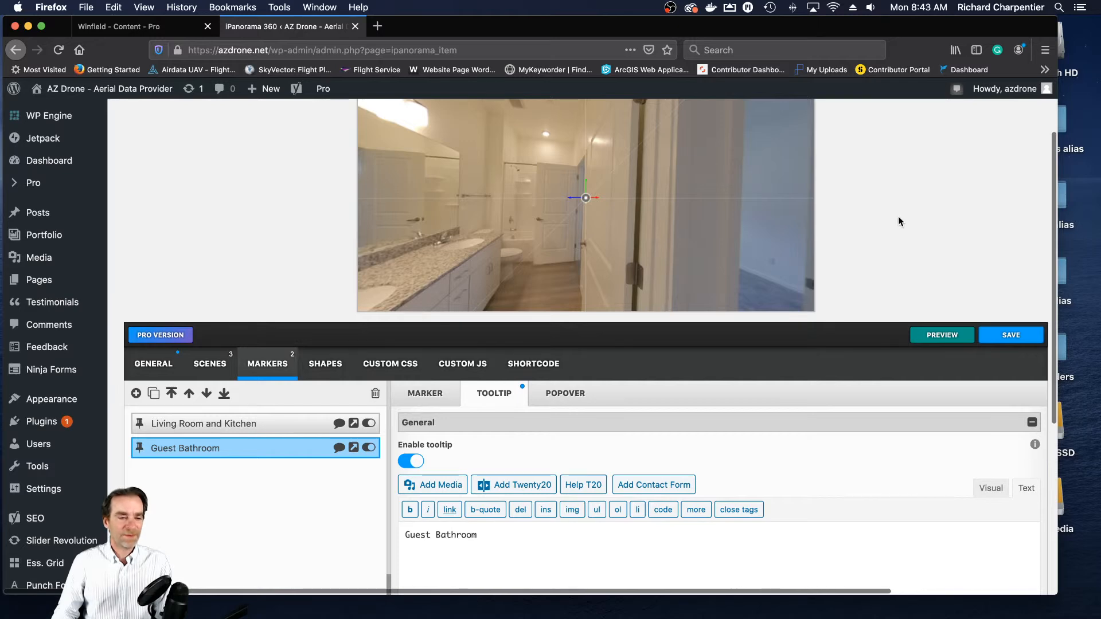
scroll(883, 217, up, 2)
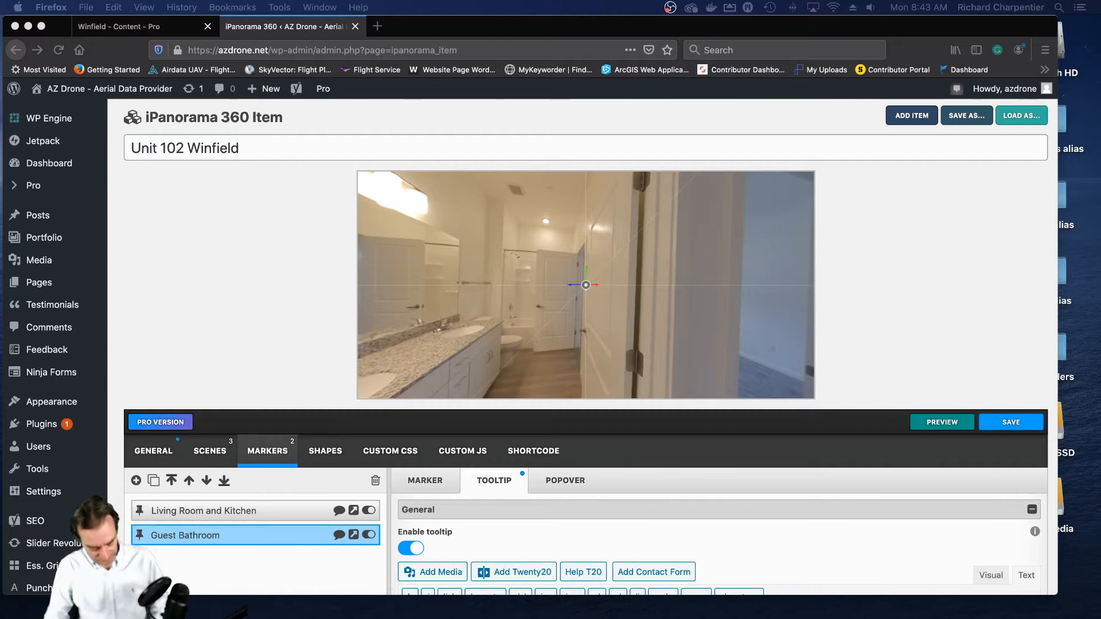
- Bring up the Finder window of the 102 image folder and move it aside so it stays reachable beside the browser
key(ctrl+Up)
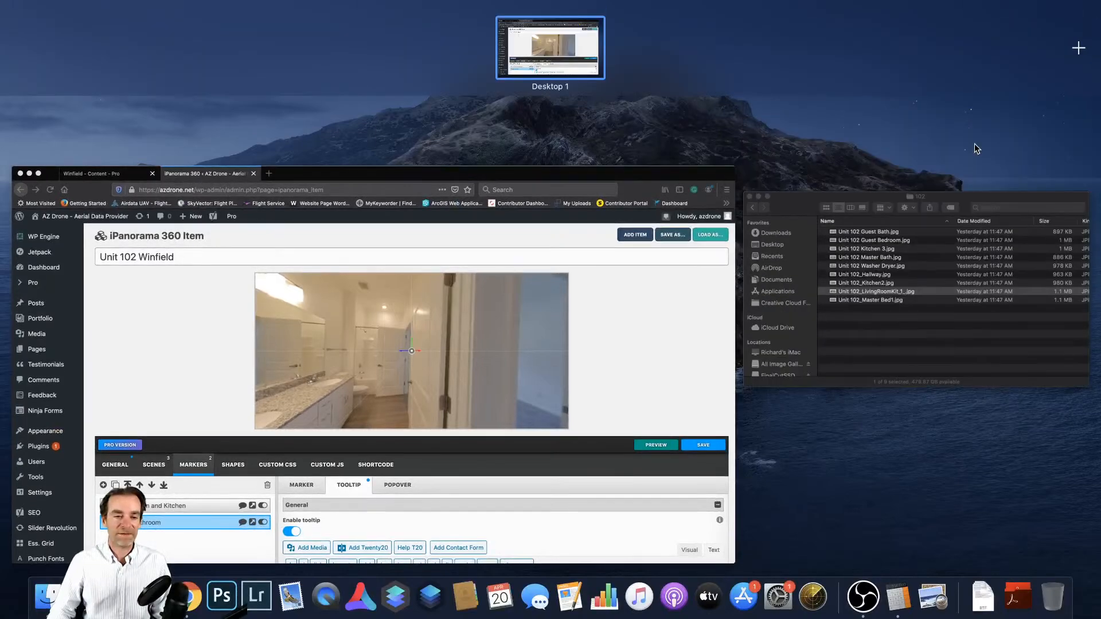
click(810, 213)
drag(438, 118, 1100, 159)
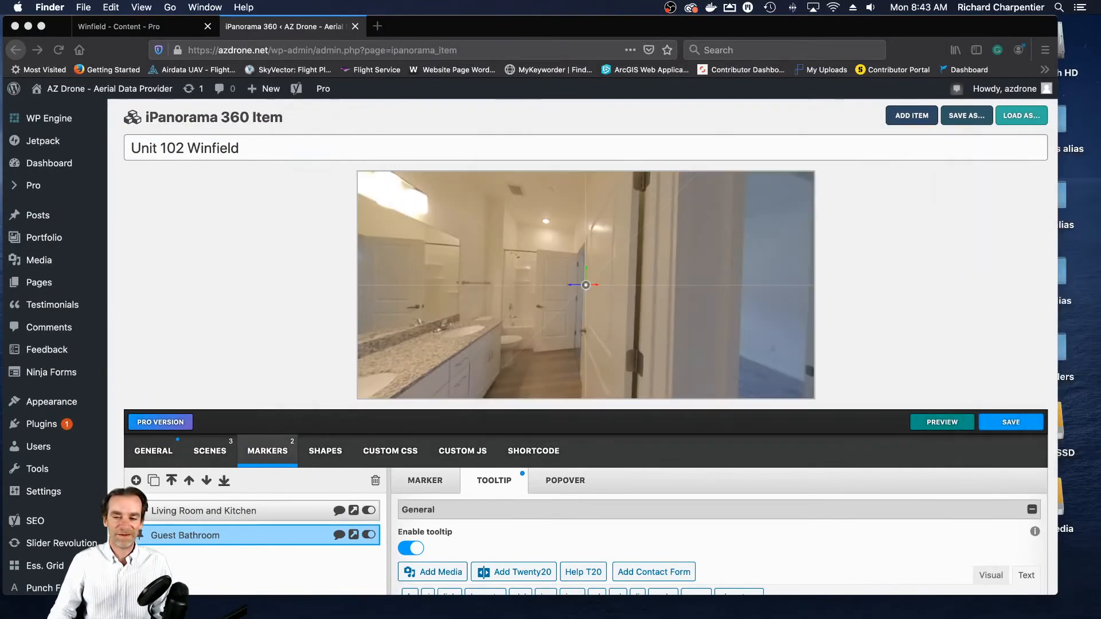
- Add a fourth scene to the Unit 102 Winfield tour and title it "Guest Bedroom"
click(464, 262)
click(210, 451)
scroll(402, 381, down, 1)
scroll(403, 381, down, 2)
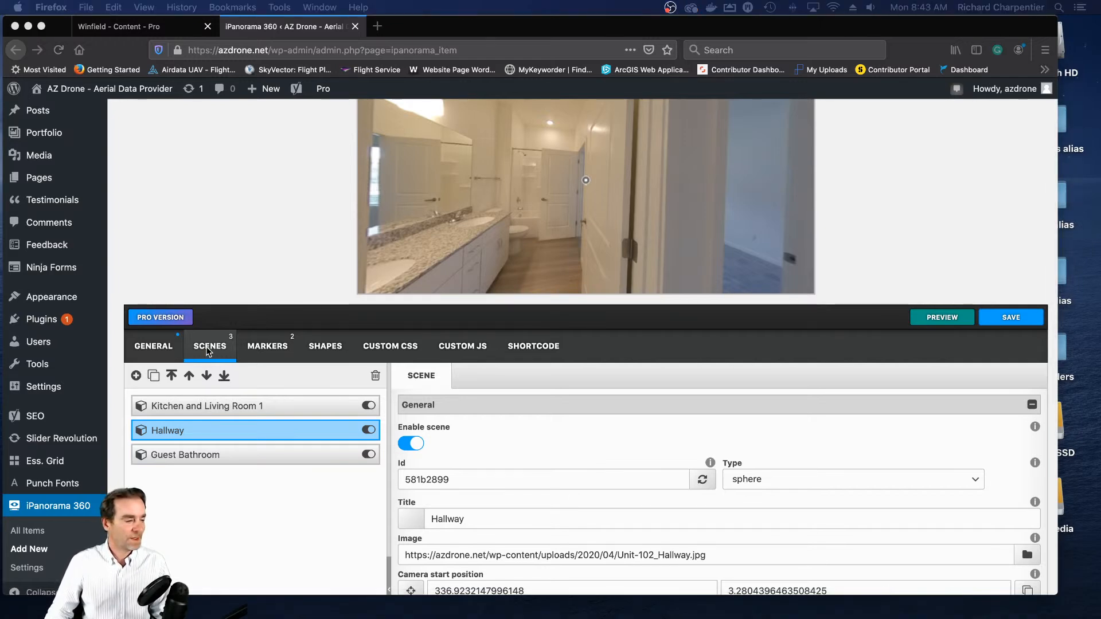
click(136, 375)
click(547, 516)
text(Guest Bedroom)
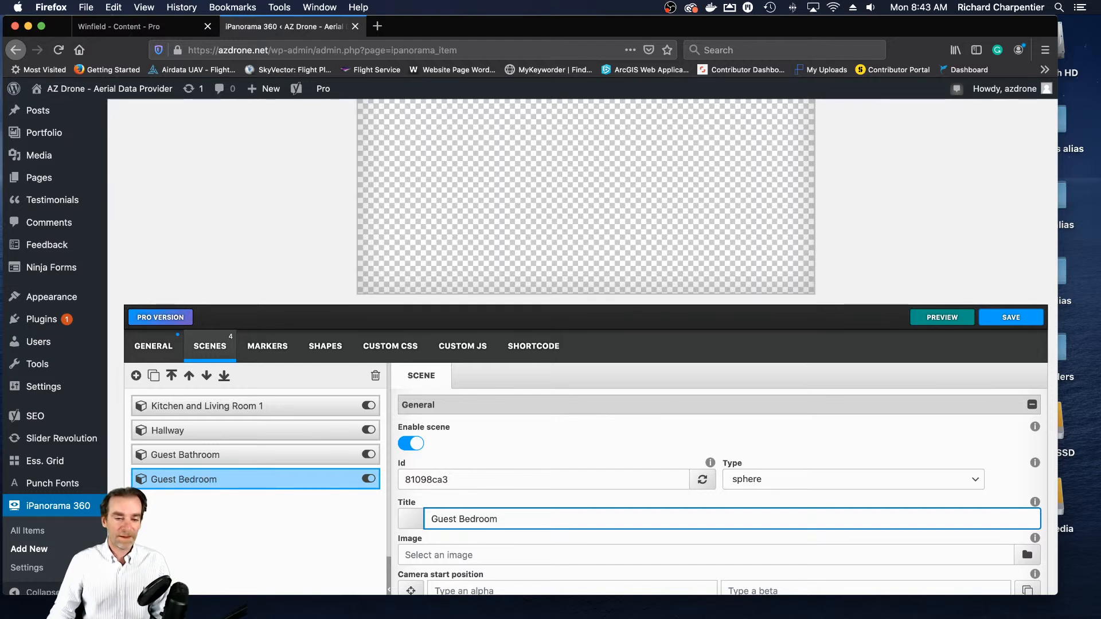
- Upload Unit 102 Guest Bedroom.jpg from the 102 folder to the media library and assign it as the Guest Bedroom scene's image
scroll(1051, 363, down, 5)
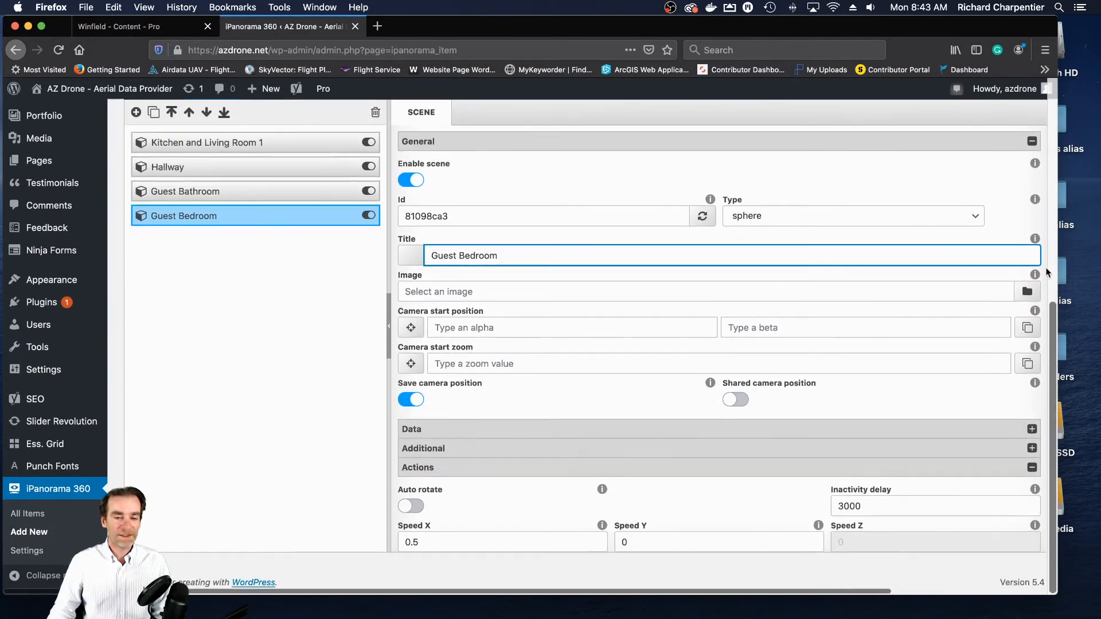
click(1027, 292)
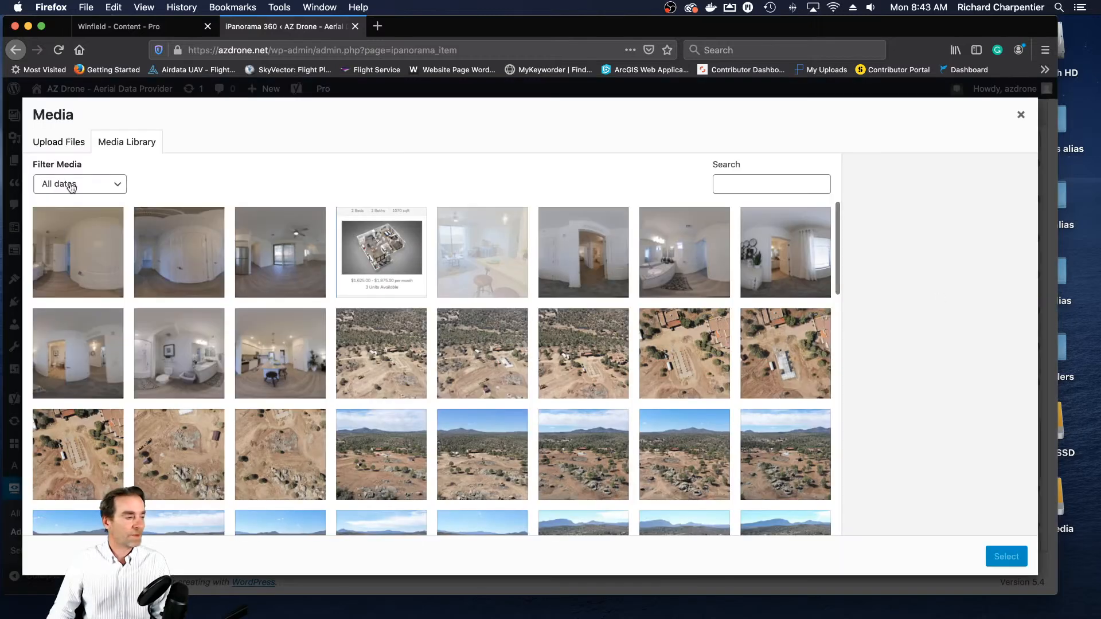
click(61, 145)
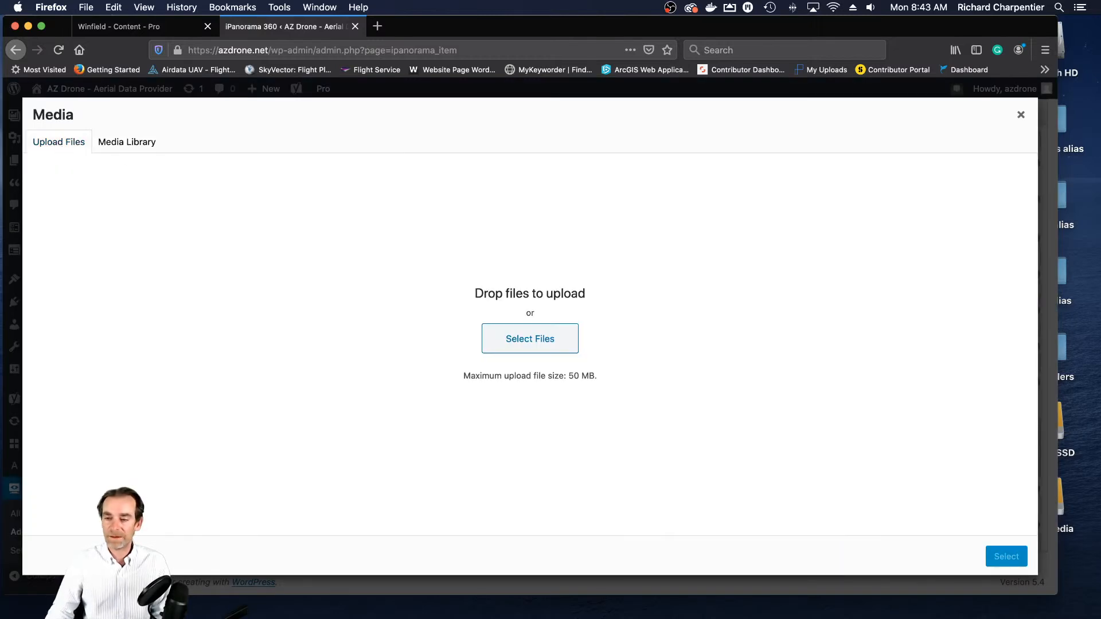
drag(1072, 240, 578, 316)
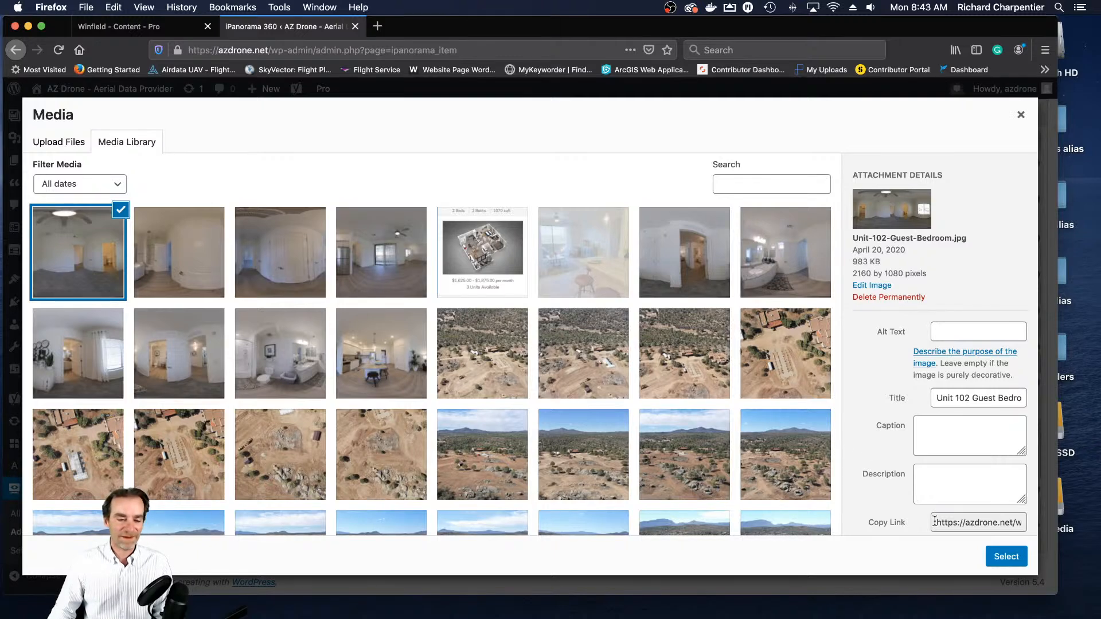
click(1005, 557)
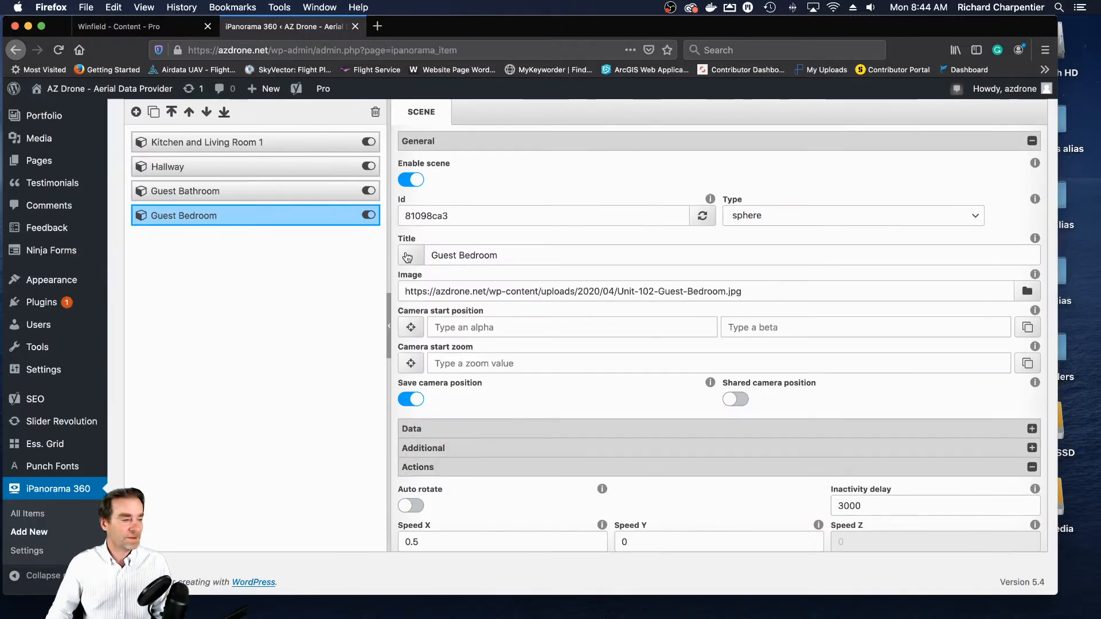
- Store a view towards the bedroom's hall door and bathroom as the Guest Bedroom camera start position, with a start zoom of 85
scroll(940, 228, up, 2)
scroll(939, 224, up, 5)
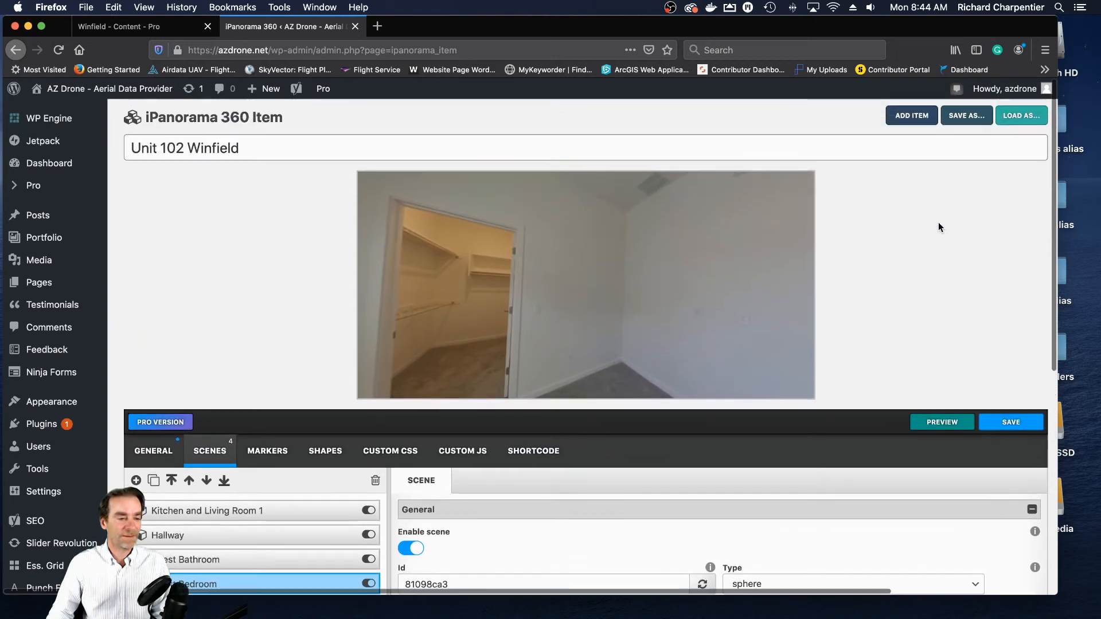
drag(746, 235, 788, 234)
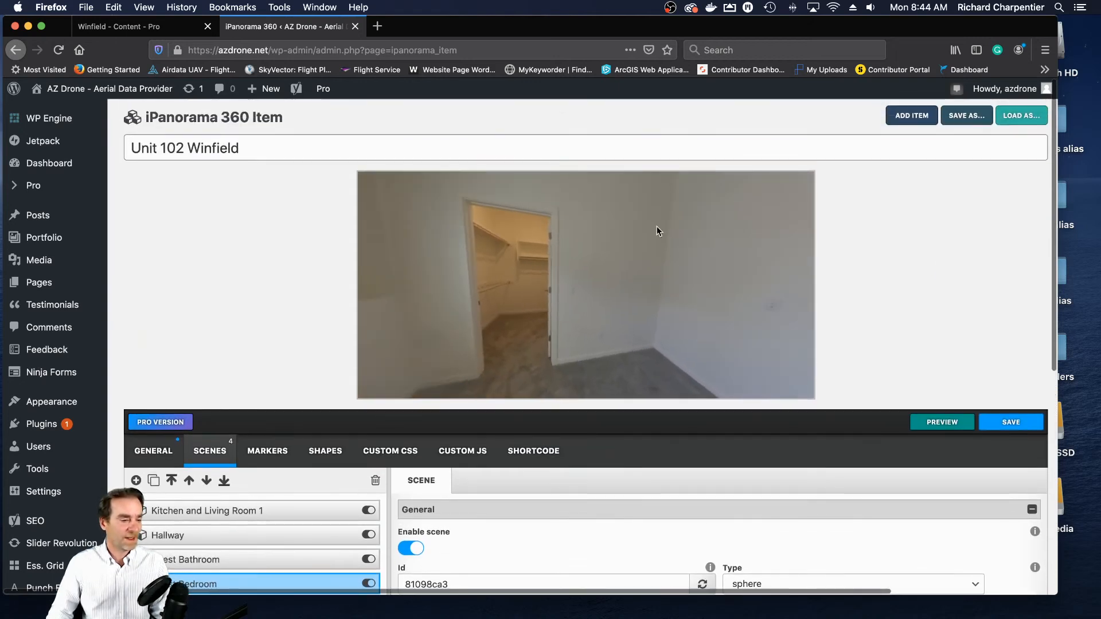
drag(591, 216, 686, 216)
drag(563, 239, 681, 248)
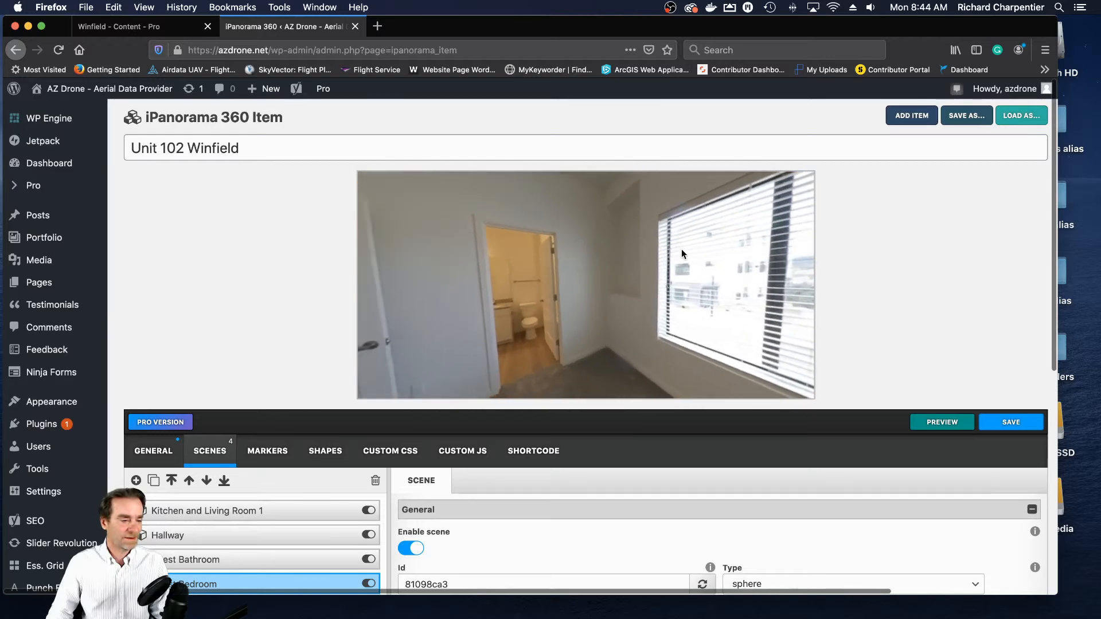
drag(605, 265, 696, 269)
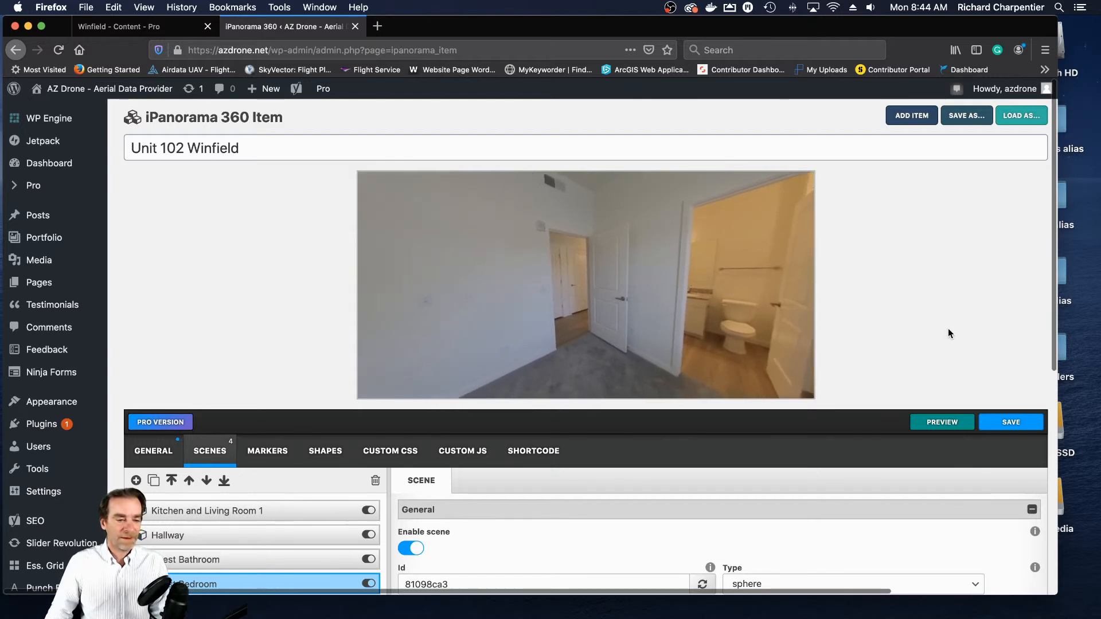
drag(649, 327, 642, 353)
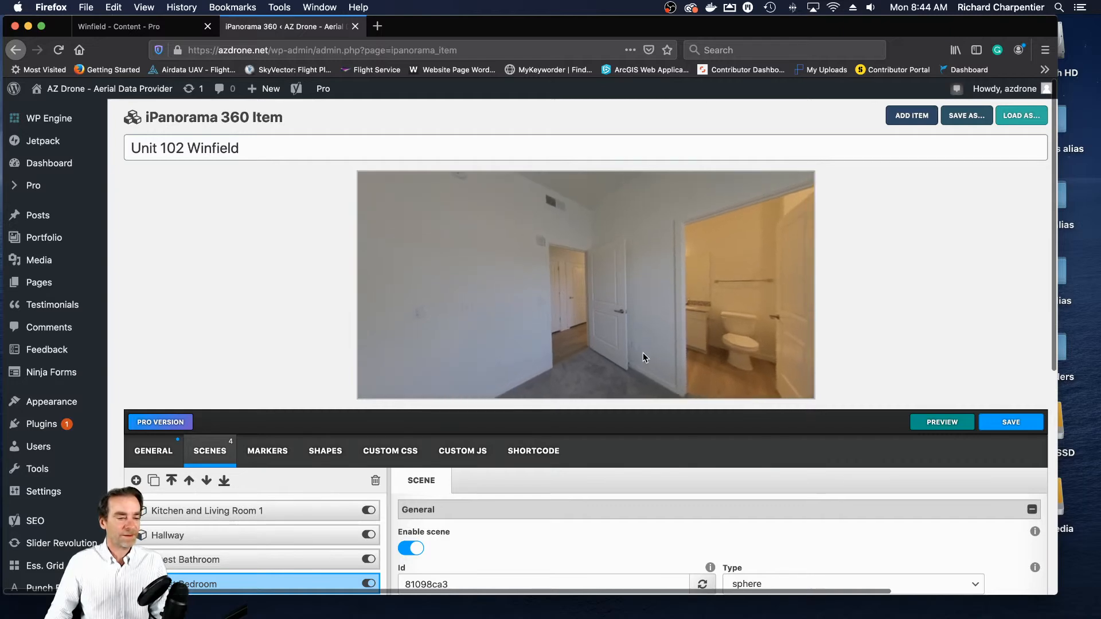
scroll(1045, 476, down, 5)
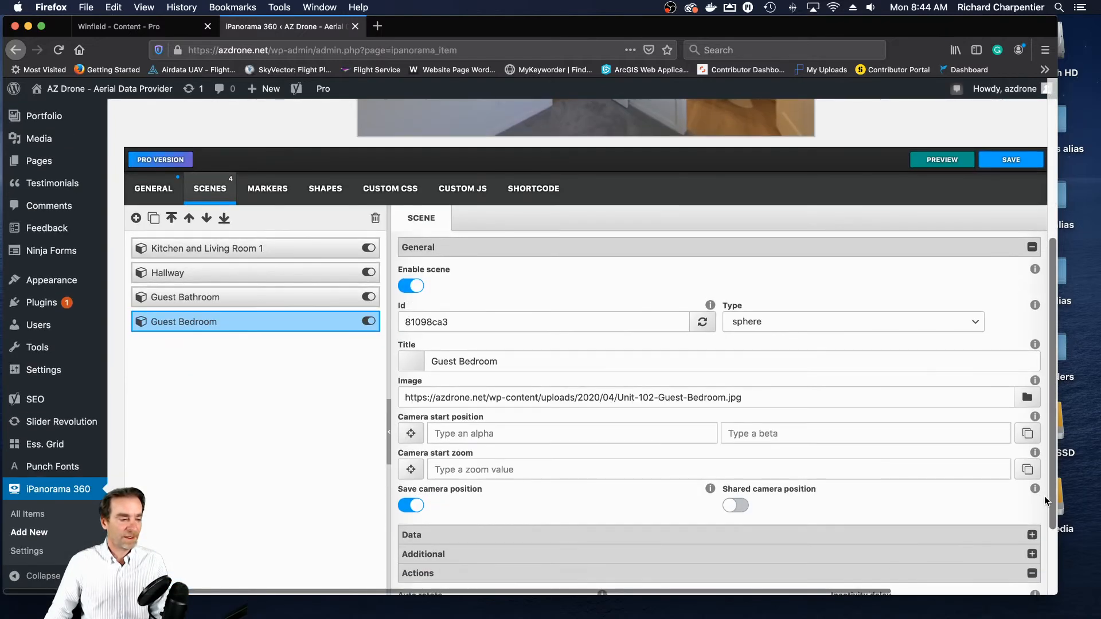
click(1026, 434)
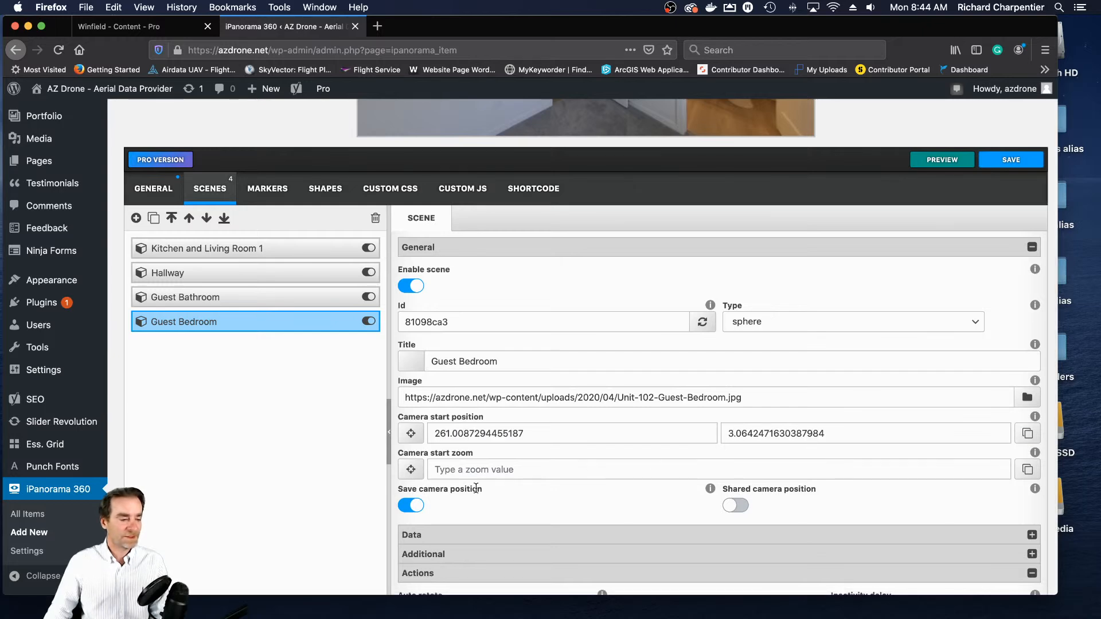
click(472, 467)
text(85)
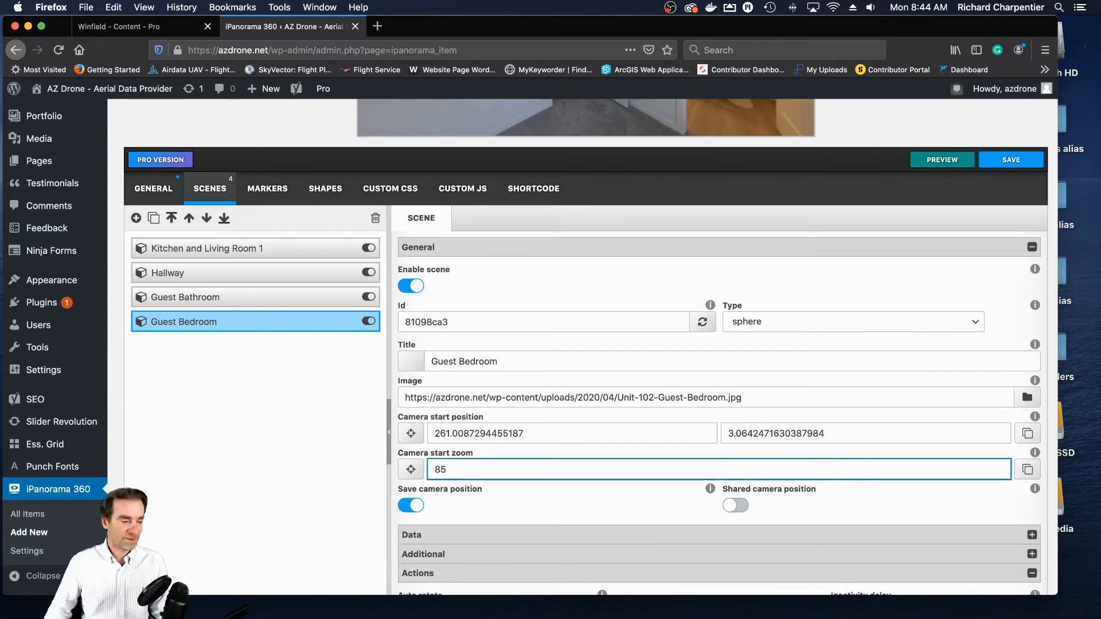
- Enable auto rotate for the Guest Bedroom scene with Speed X -1 and turn on No zoom
scroll(637, 456, down, 6)
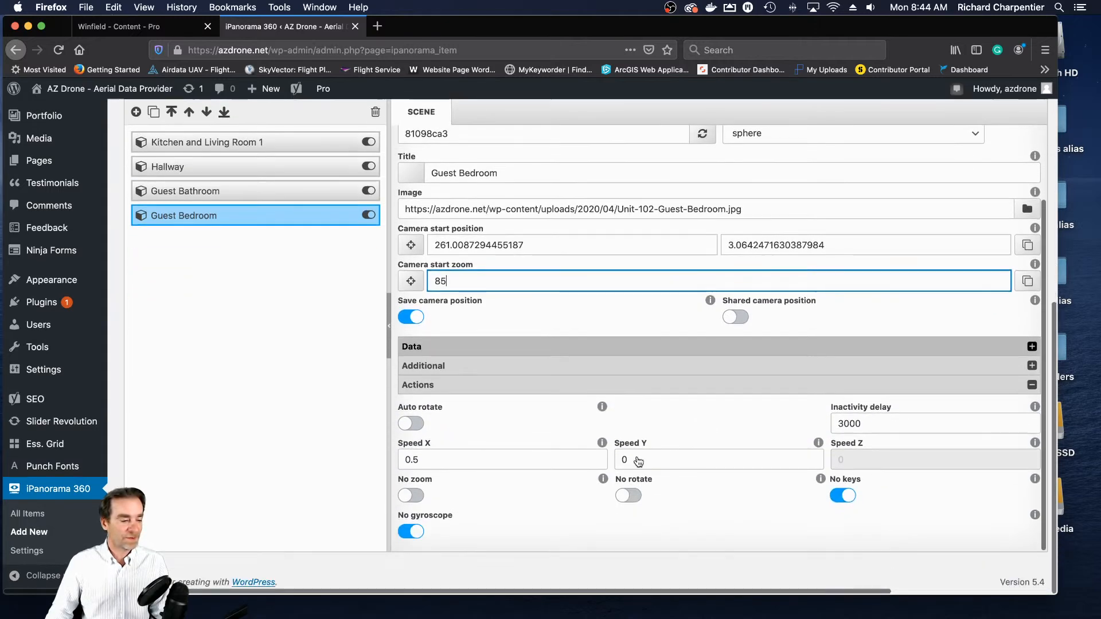
click(416, 428)
double_click(413, 460)
text(-1)
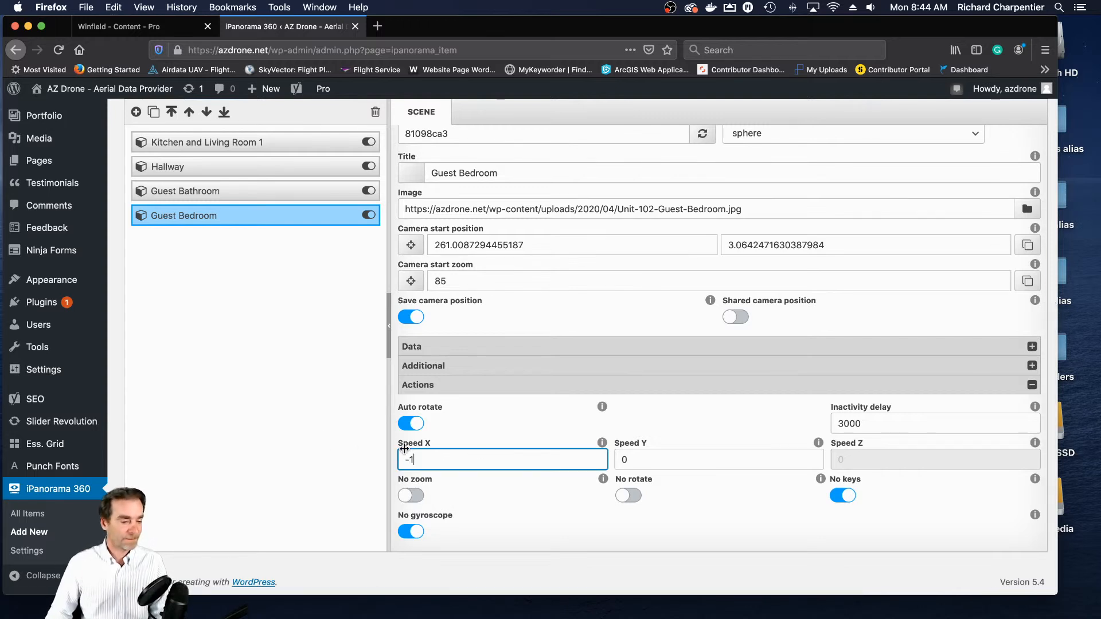
click(417, 498)
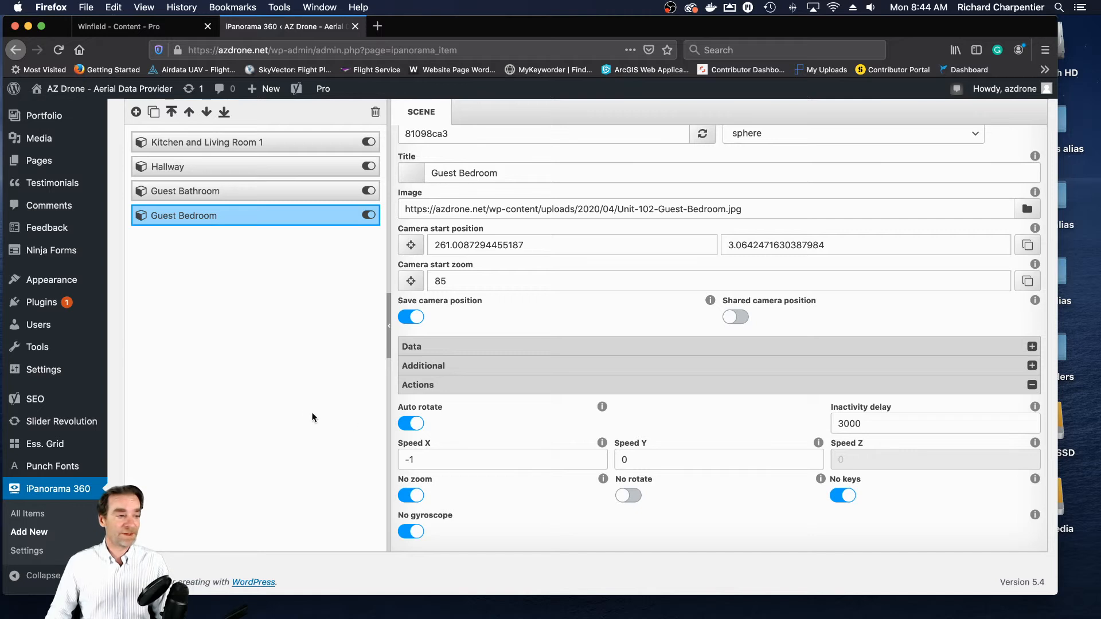
- Add a fifth scene to the Unit 102 Winfield tour and title it "Master Bedroom"
scroll(305, 411, up, 2)
scroll(306, 411, down, 1)
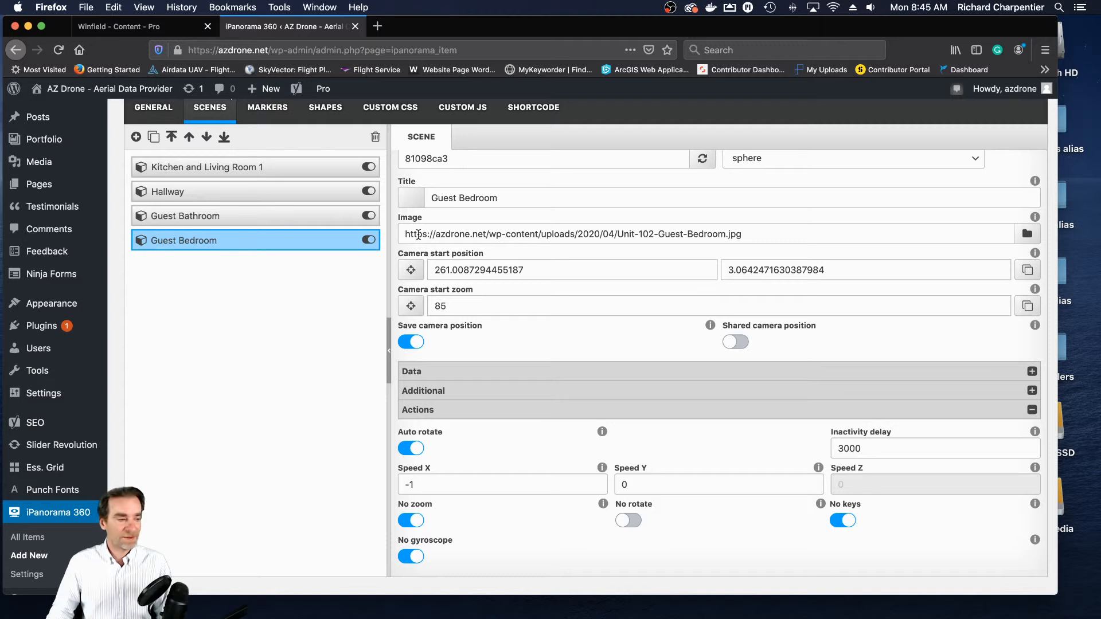
scroll(357, 273, up, 3)
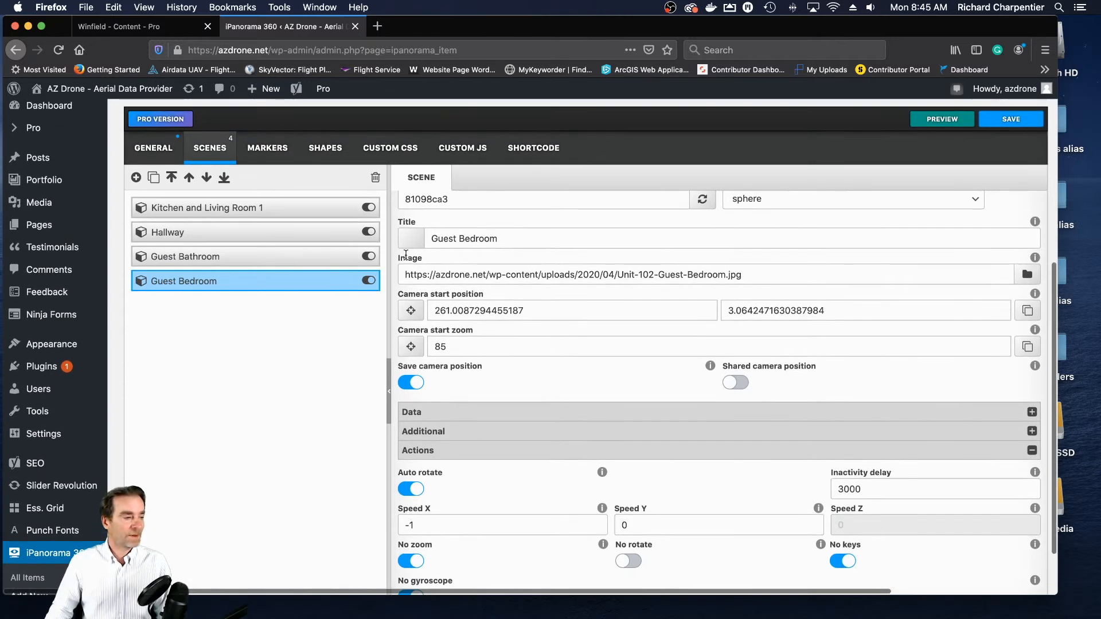
click(136, 177)
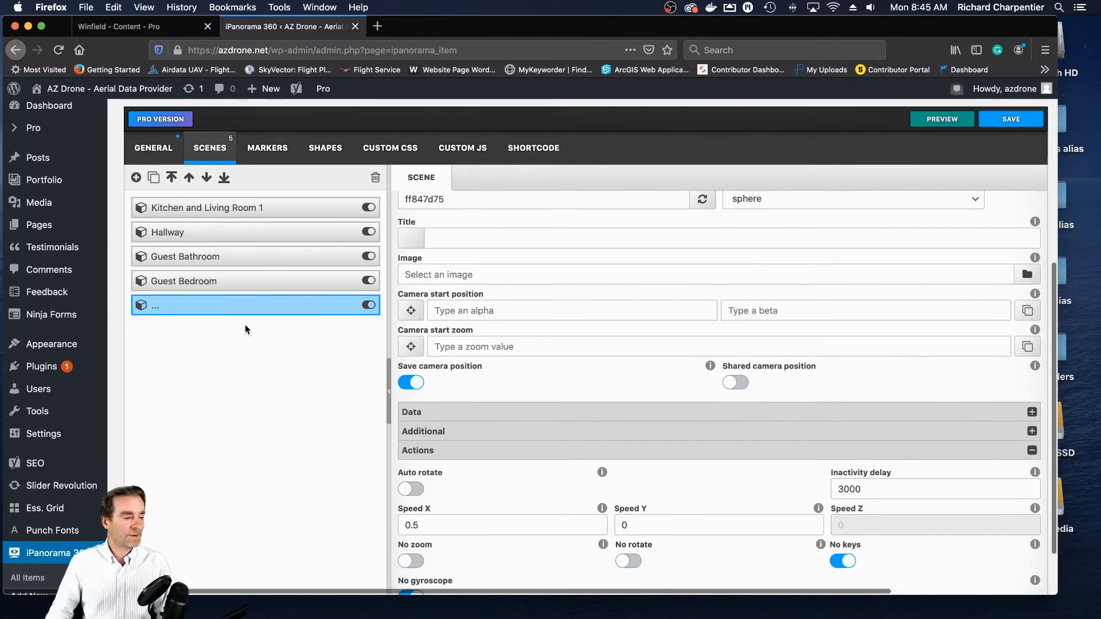
click(542, 237)
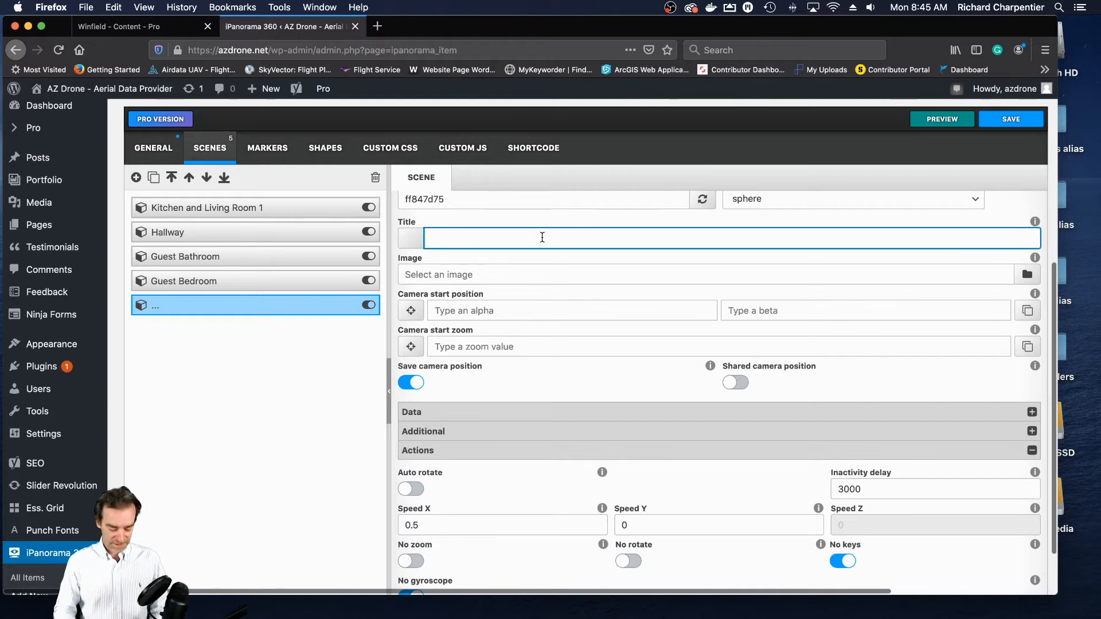
text(Master )
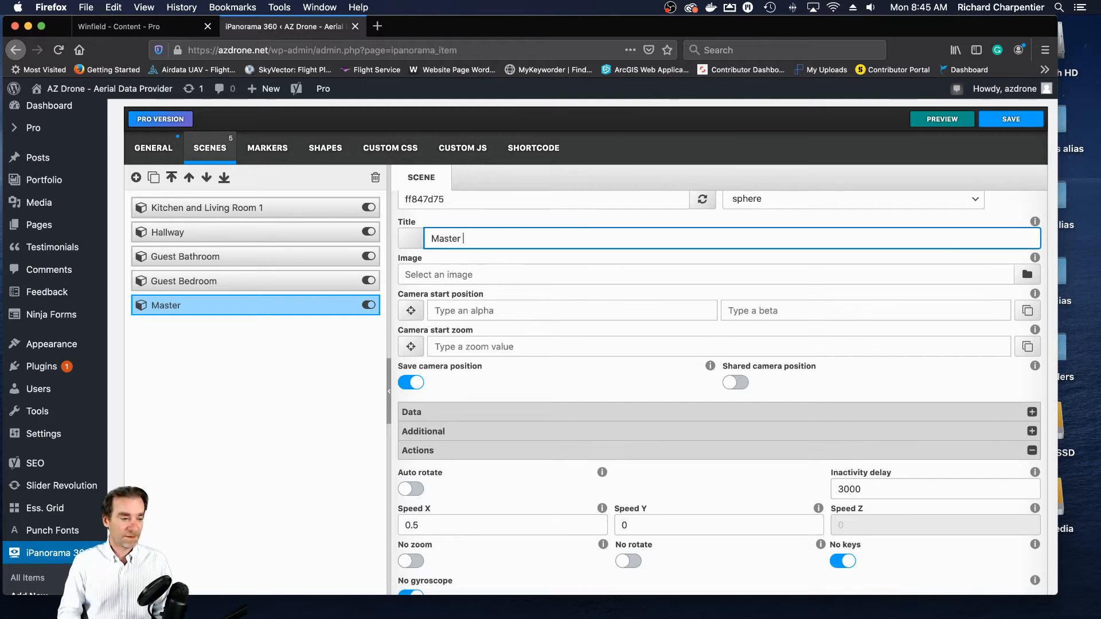
text(Bedroom)
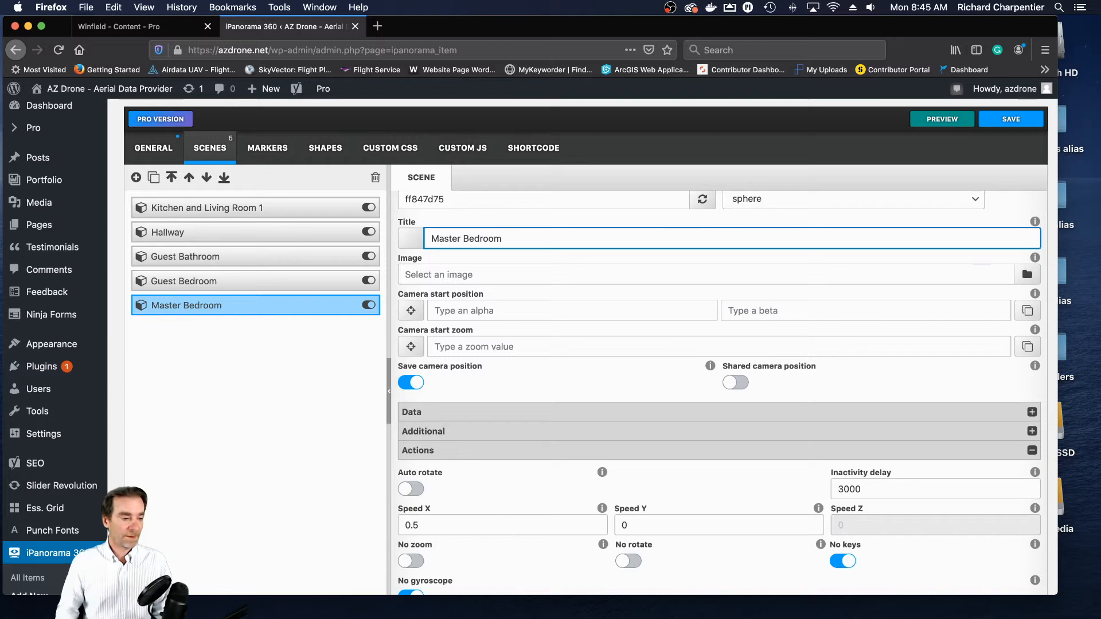
- Upload Unit 102_Master Bed1.jpg to the media library and assign it as the Master Bedroom scene's image
click(1028, 276)
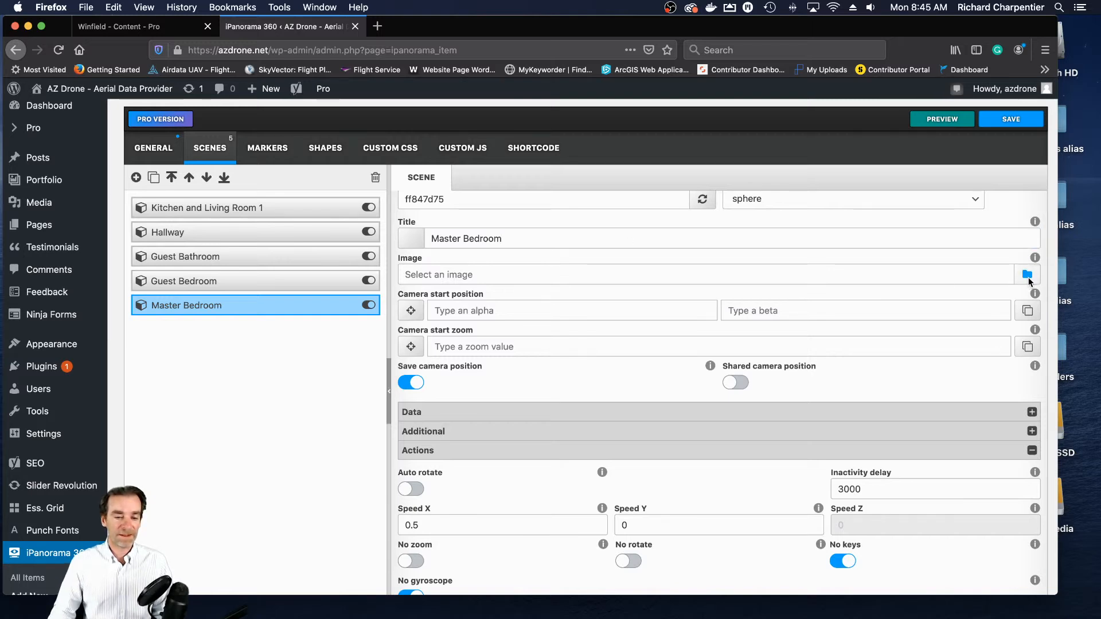
click(64, 140)
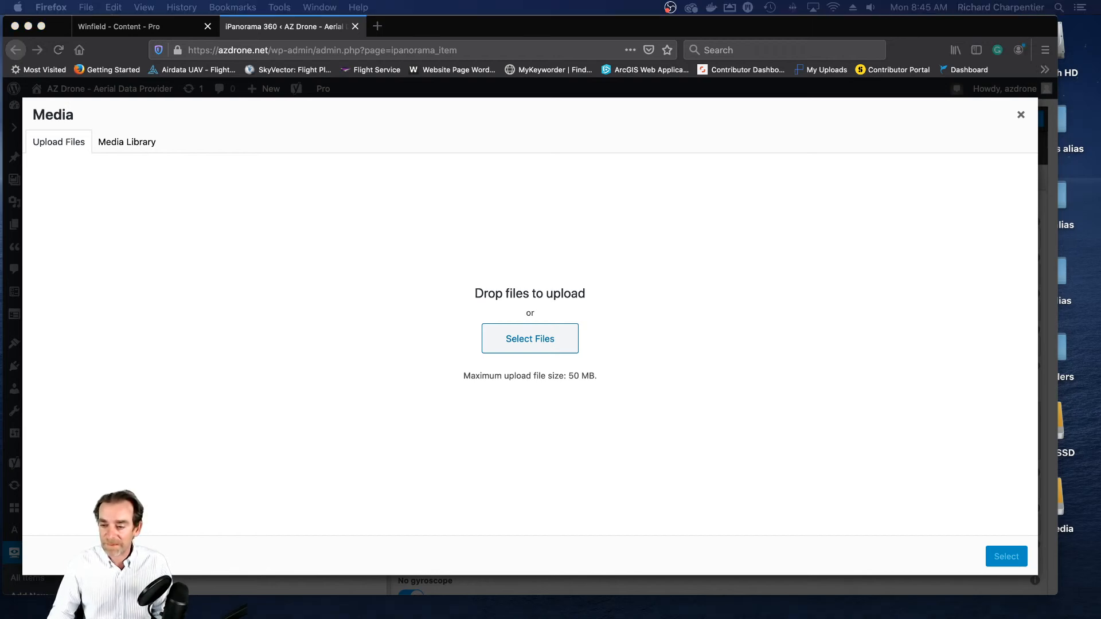
drag(1090, 325, 549, 328)
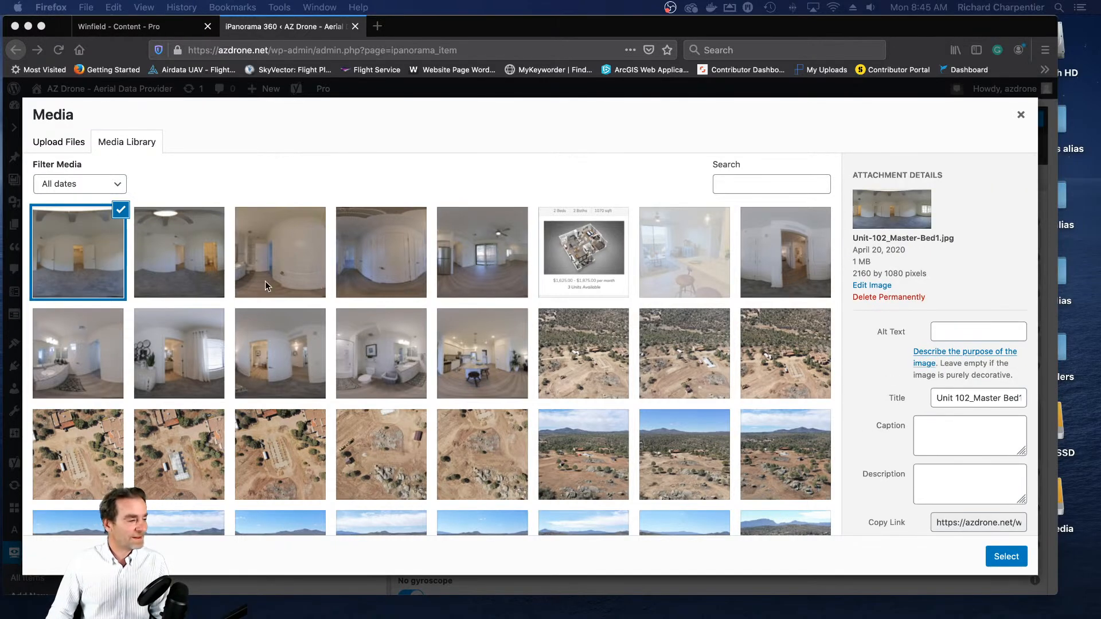
click(1006, 556)
- Store a view of the wall with the two open doors as the Master Bedroom camera start position, with a start zoom of 85
scroll(906, 378, up, 1)
scroll(917, 351, up, 6)
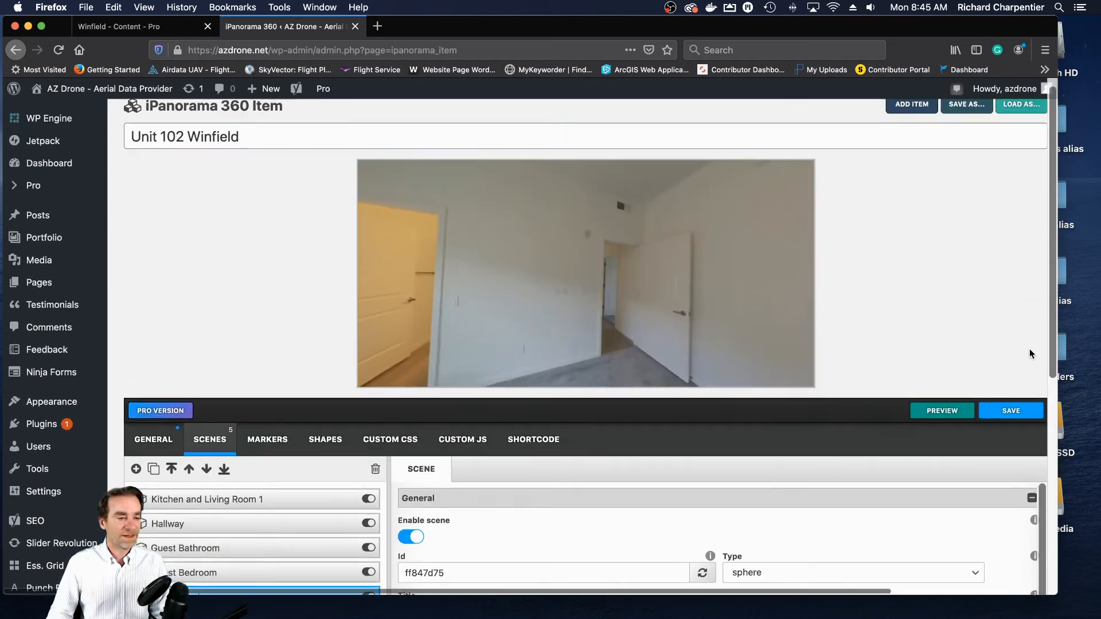
drag(590, 304, 538, 318)
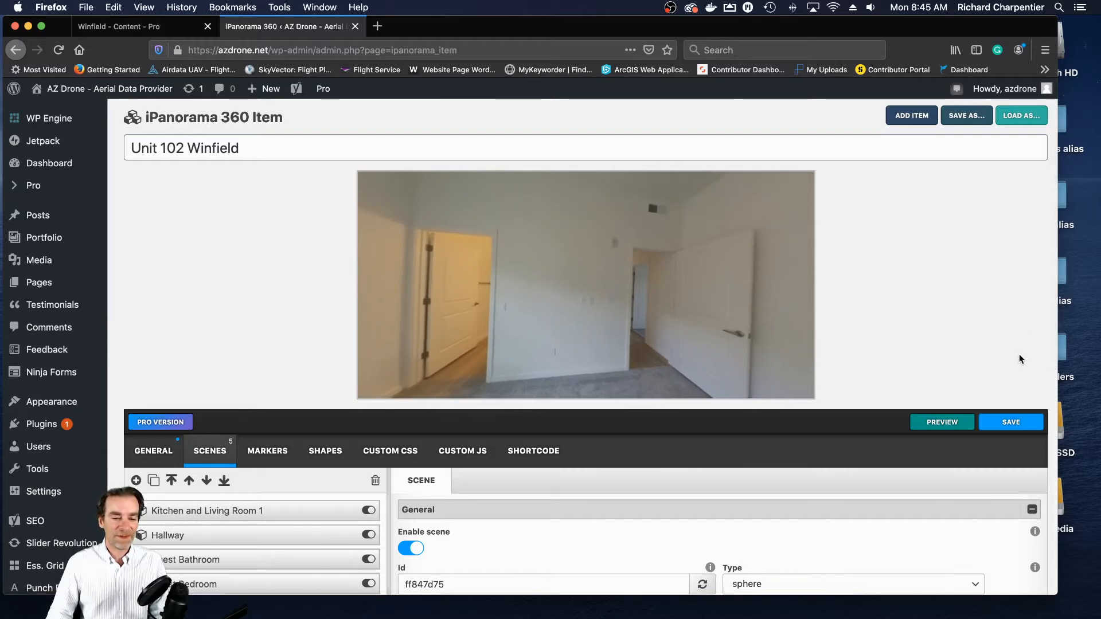
scroll(1044, 296, down, 5)
scroll(1044, 296, down, 2)
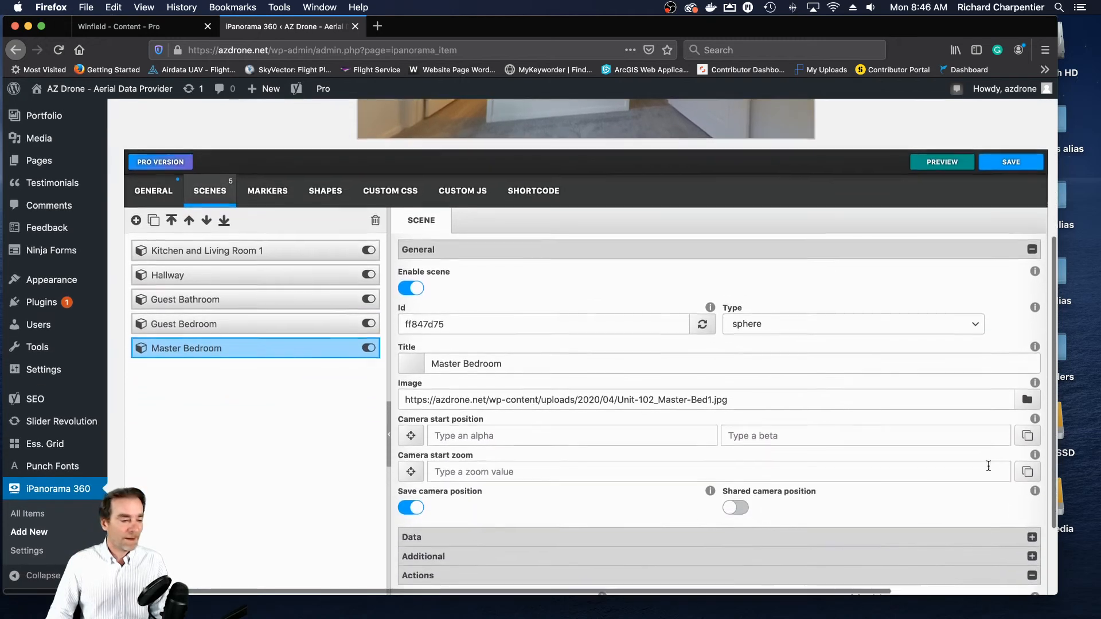
click(1027, 434)
click(527, 471)
text(85)
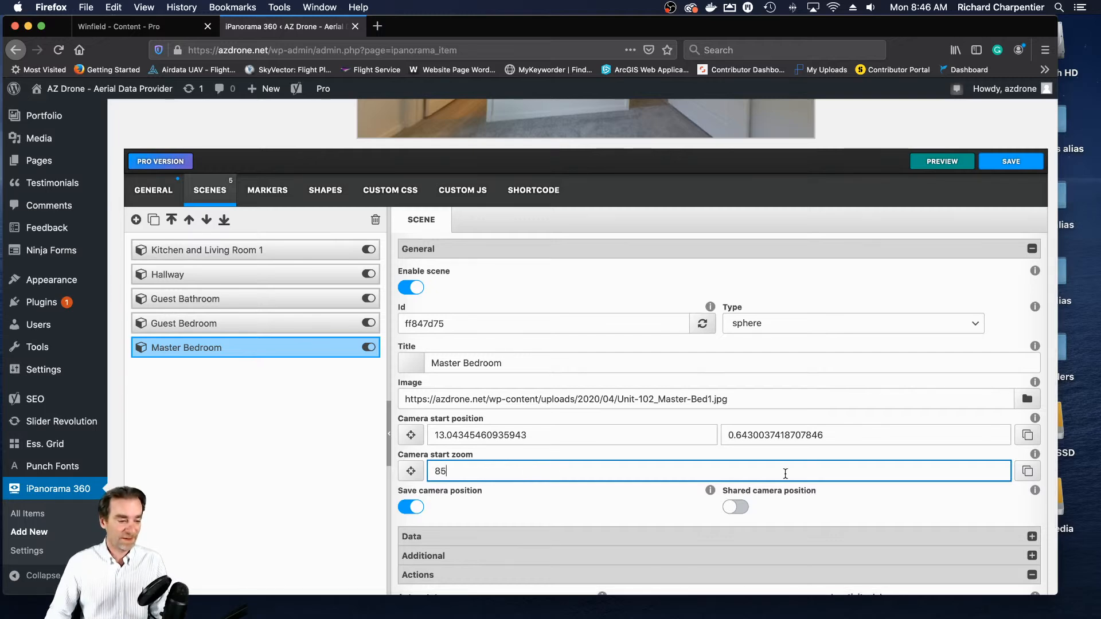
- Enable auto rotate for the Master Bedroom scene with Speed X 1, turn on No zoom, and save the tour
scroll(803, 474, down, 3)
click(408, 533)
scroll(803, 471, down, 4)
scroll(779, 481, down, 1)
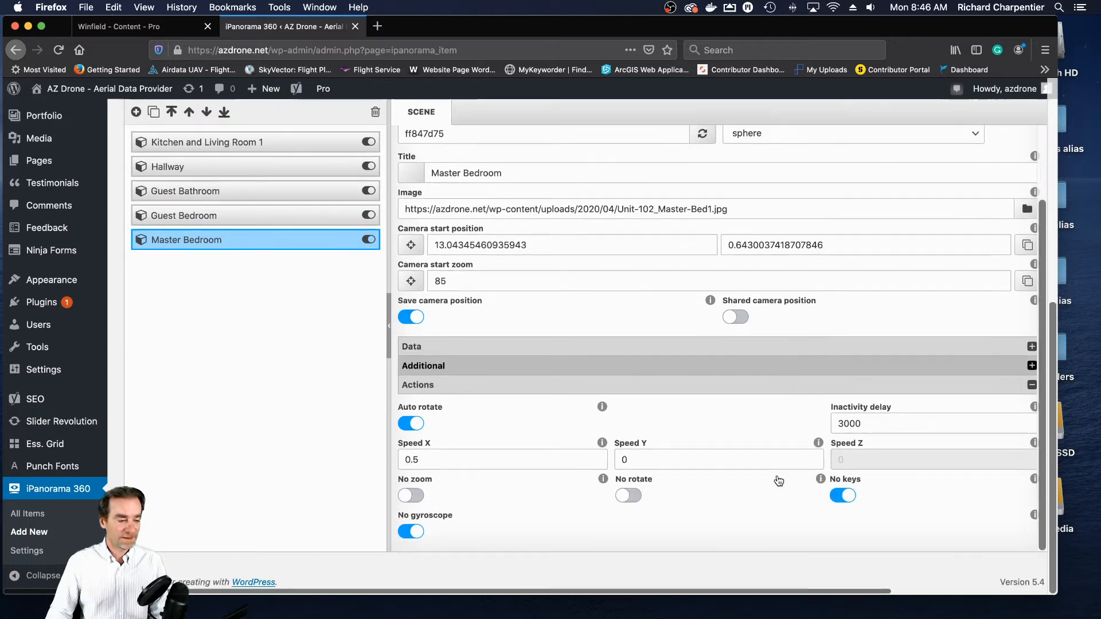
drag(468, 462, 362, 448)
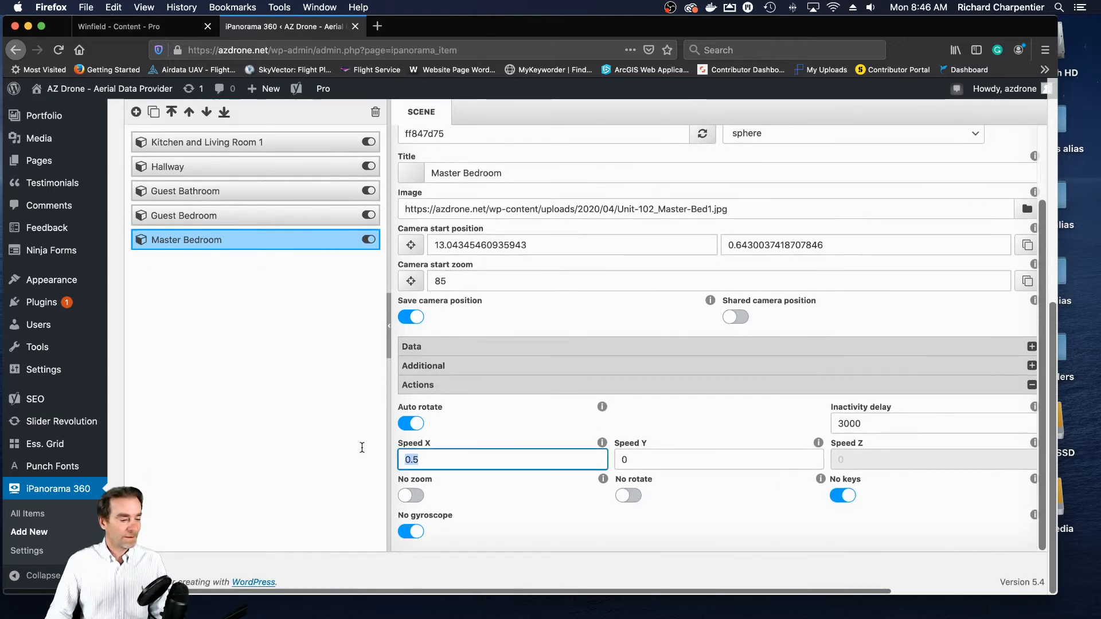
text(1)
click(411, 496)
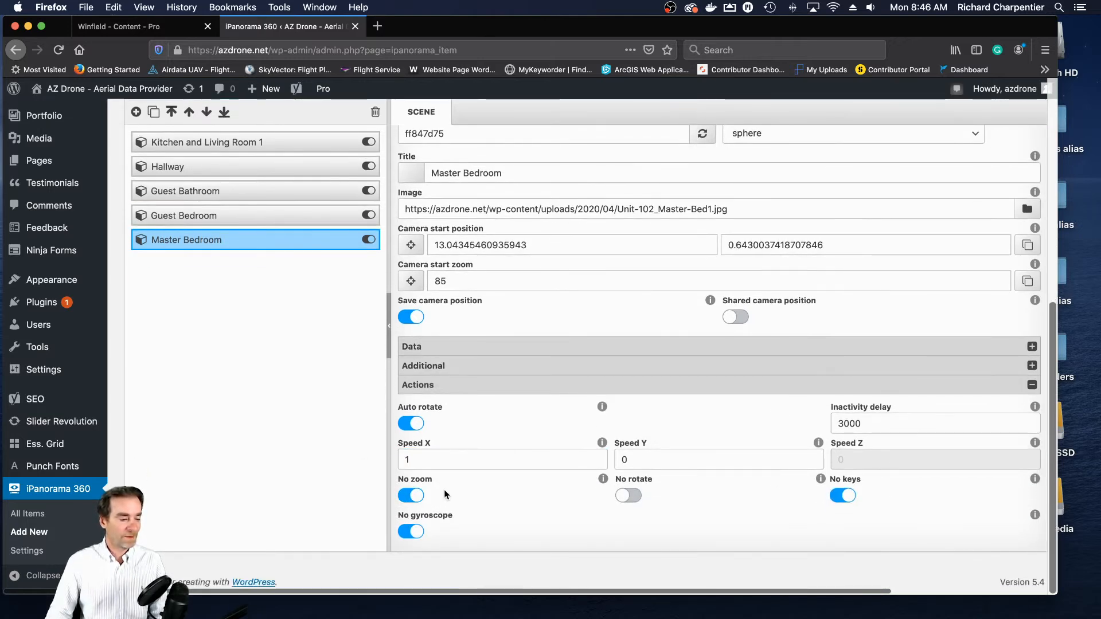
scroll(672, 473, up, 3)
scroll(673, 477, up, 2)
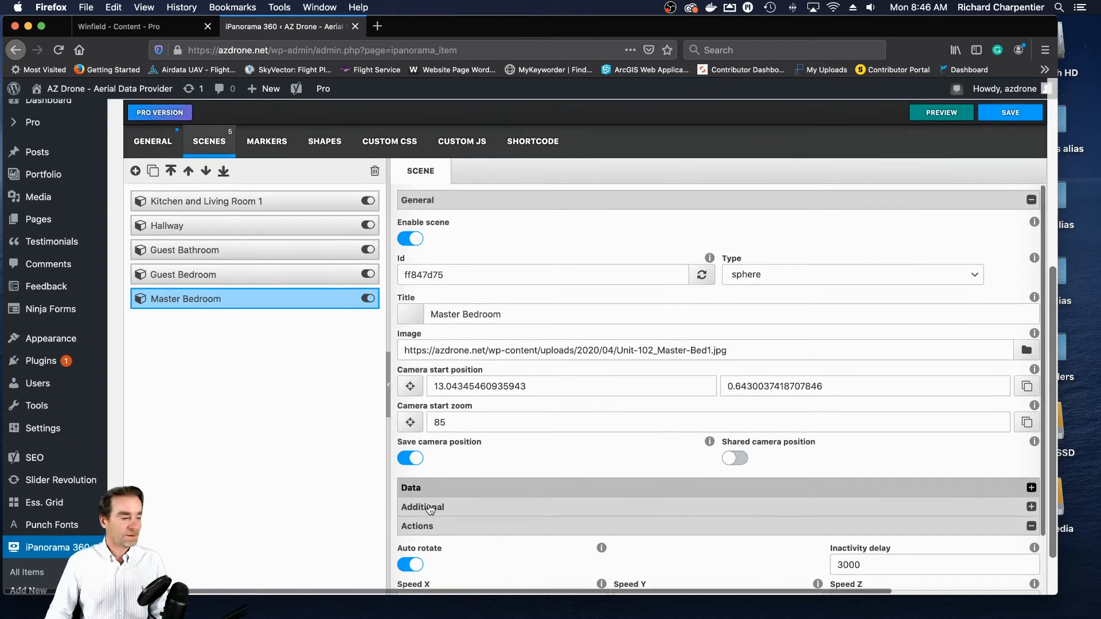
click(1017, 113)
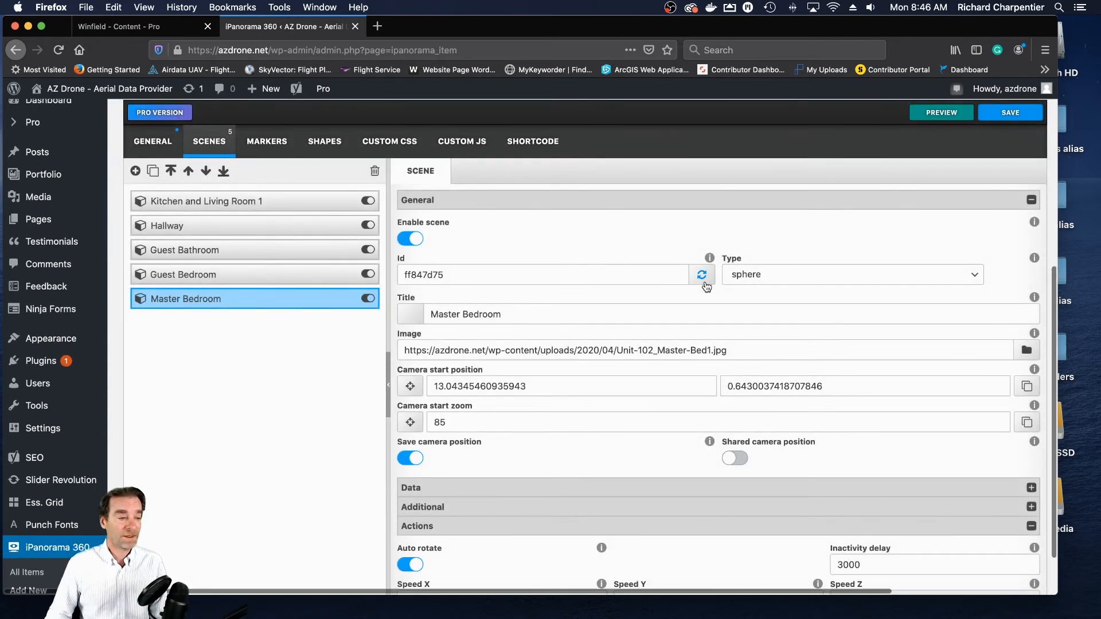
- Open the live Winfield page and look around the kitchen and living room in the Unit 102 tour
scroll(853, 273, up, 5)
scroll(854, 279, up, 2)
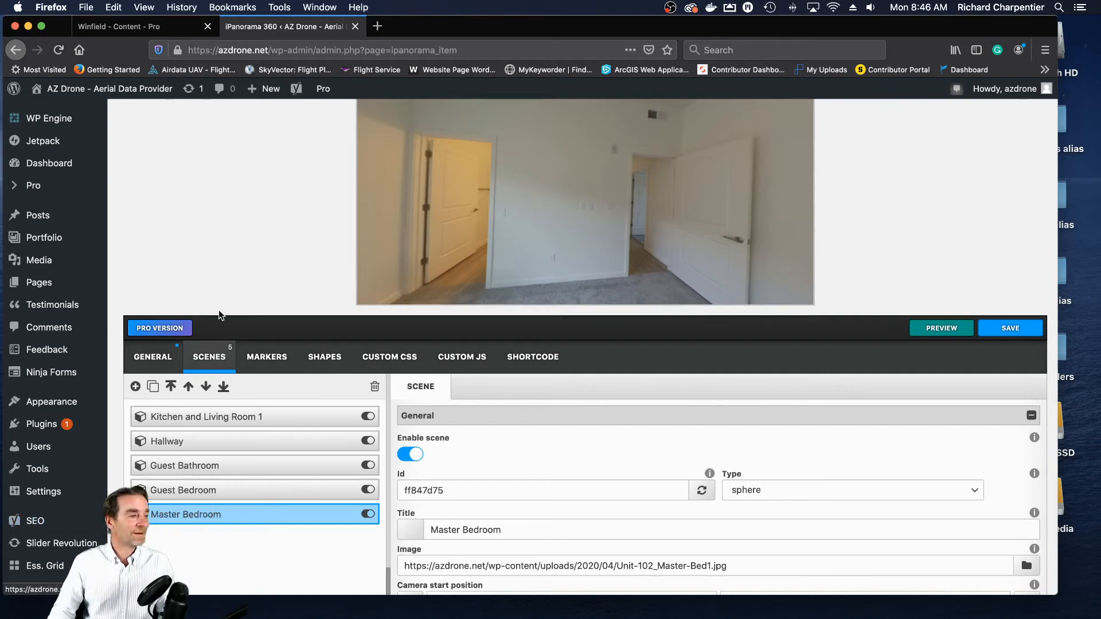
click(112, 29)
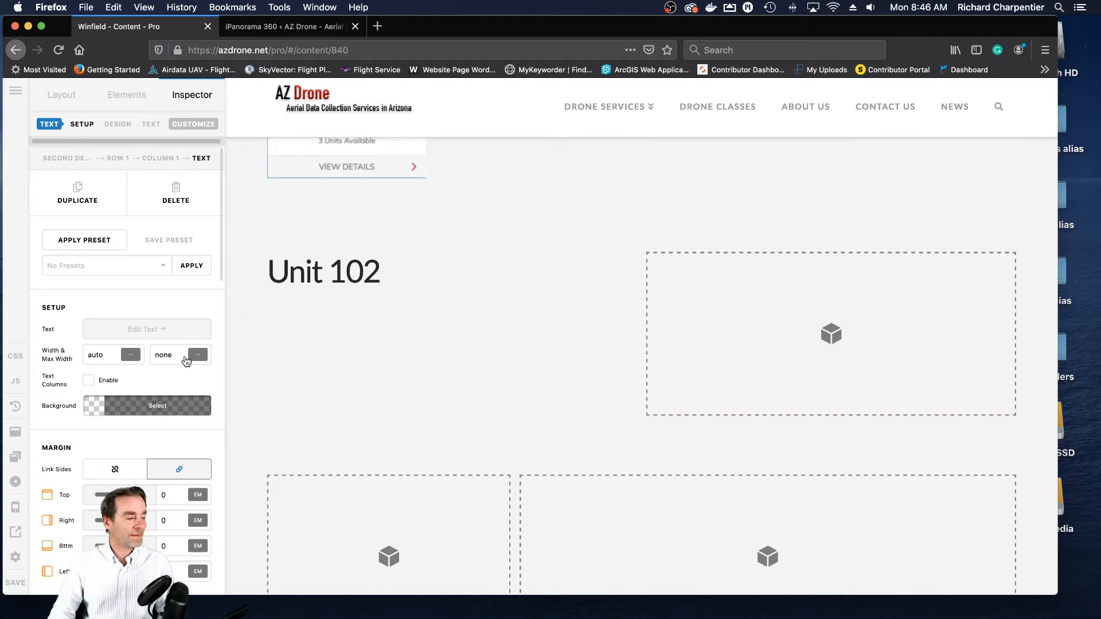
click(16, 532)
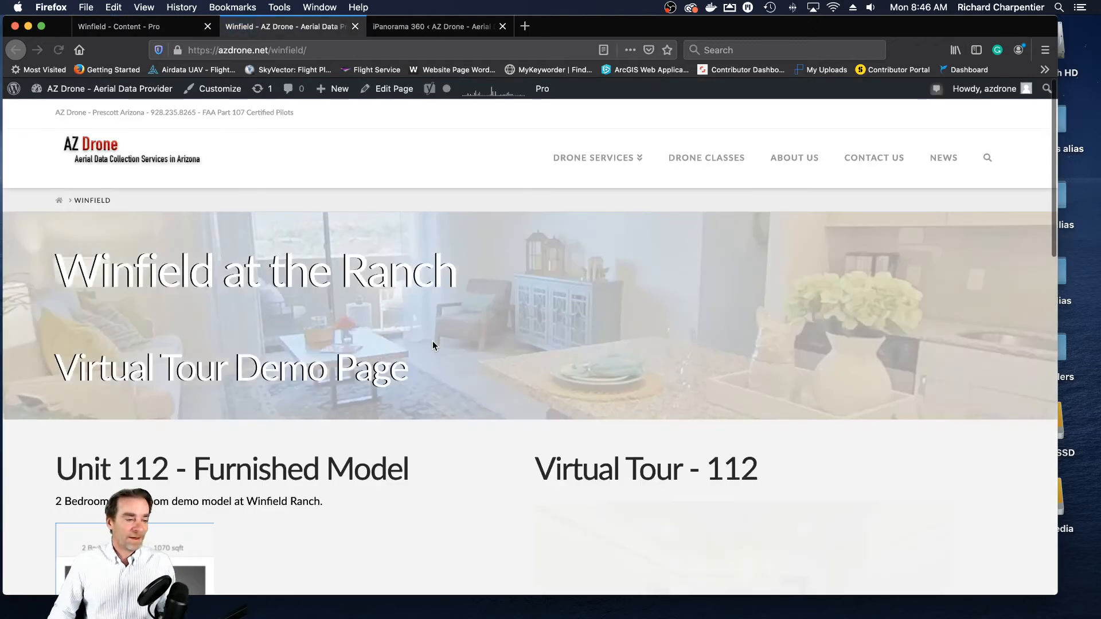
scroll(433, 344, down, 10)
scroll(432, 348, up, 1)
drag(422, 337, 298, 320)
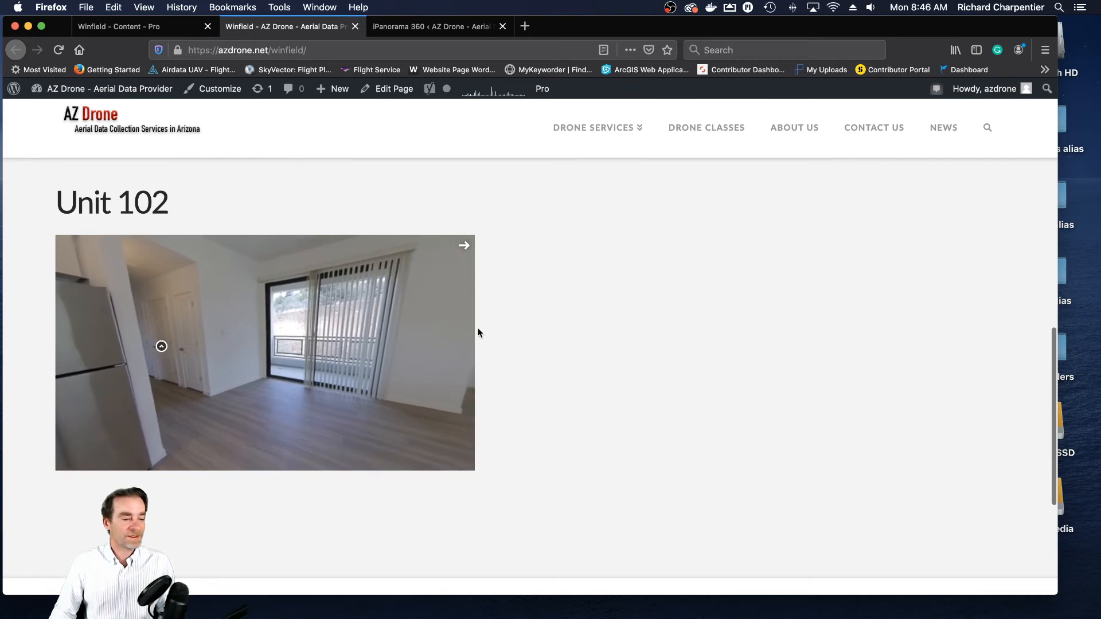
drag(333, 316, 230, 333)
drag(423, 354, 270, 422)
drag(318, 395, 364, 401)
drag(231, 381, 290, 381)
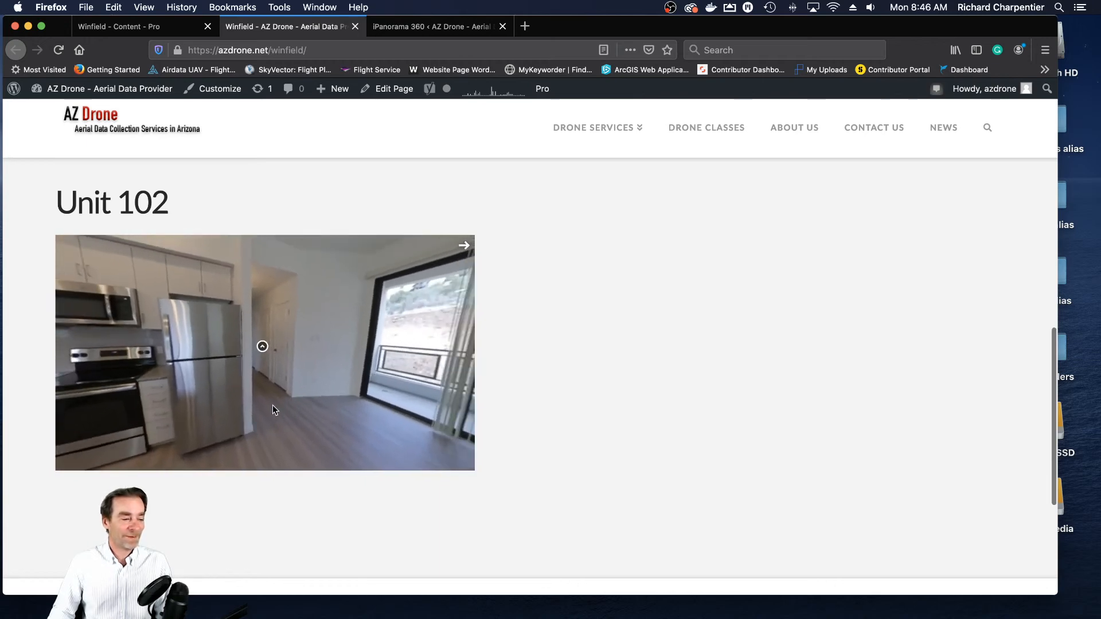
- Test the live tour's markers from the living room to the hallway, guest bathroom and back, and close the page
click(262, 347)
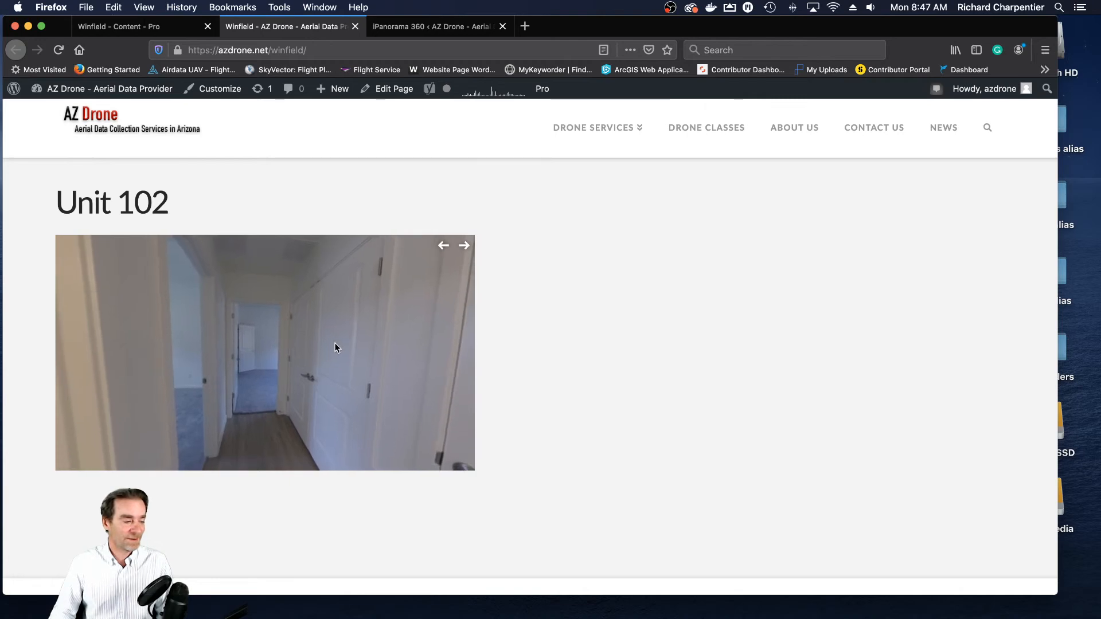
mouse_move(334, 342)
mouse_down()
mouse_move(258, 342)
mouse_move(378, 339)
mouse_move(297, 335)
mouse_move(372, 342)
mouse_move(277, 400)
mouse_move(204, 395)
mouse_move(381, 356)
mouse_move(315, 359)
mouse_move(421, 356)
mouse_move(329, 353)
mouse_move(355, 369)
mouse_move(295, 367)
mouse_move(342, 317)
mouse_move(322, 339)
mouse_up()
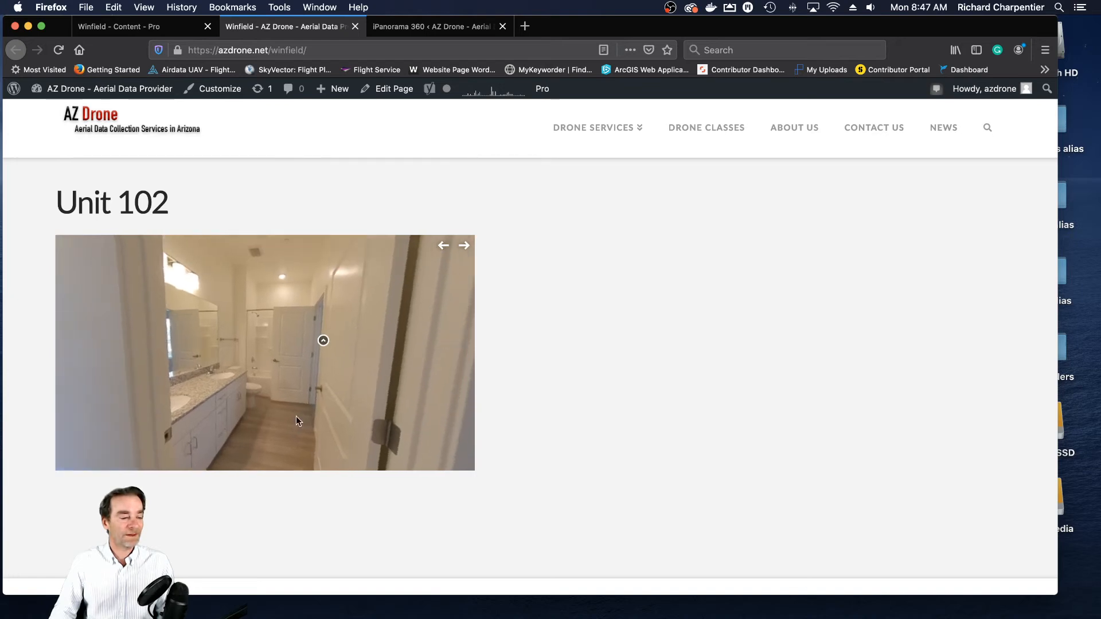
click(324, 343)
drag(269, 341, 172, 345)
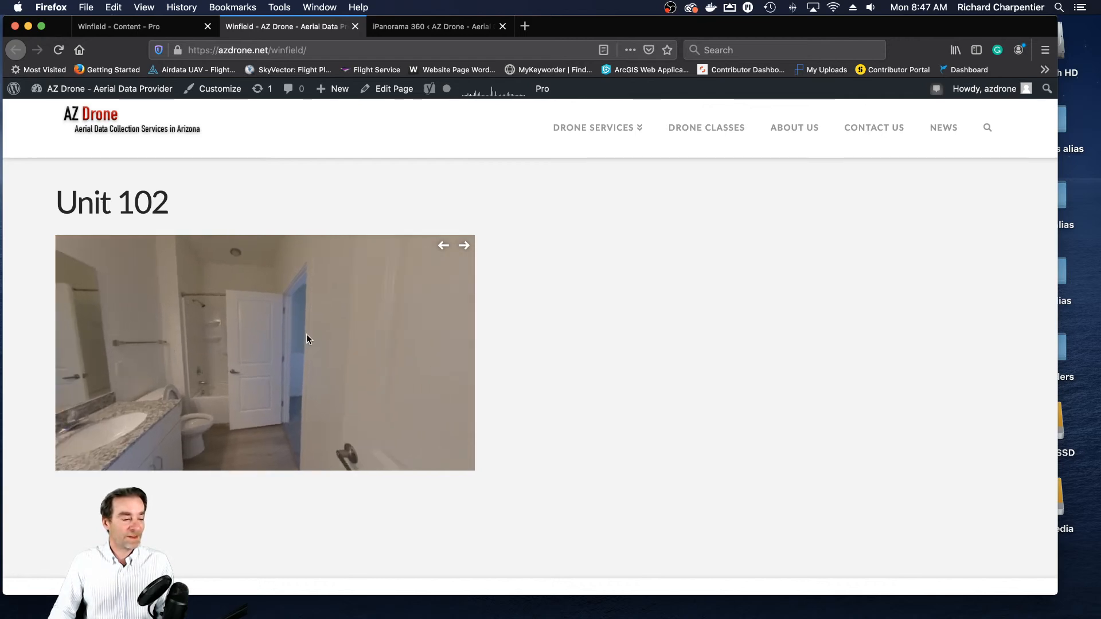
drag(297, 355, 271, 423)
click(355, 333)
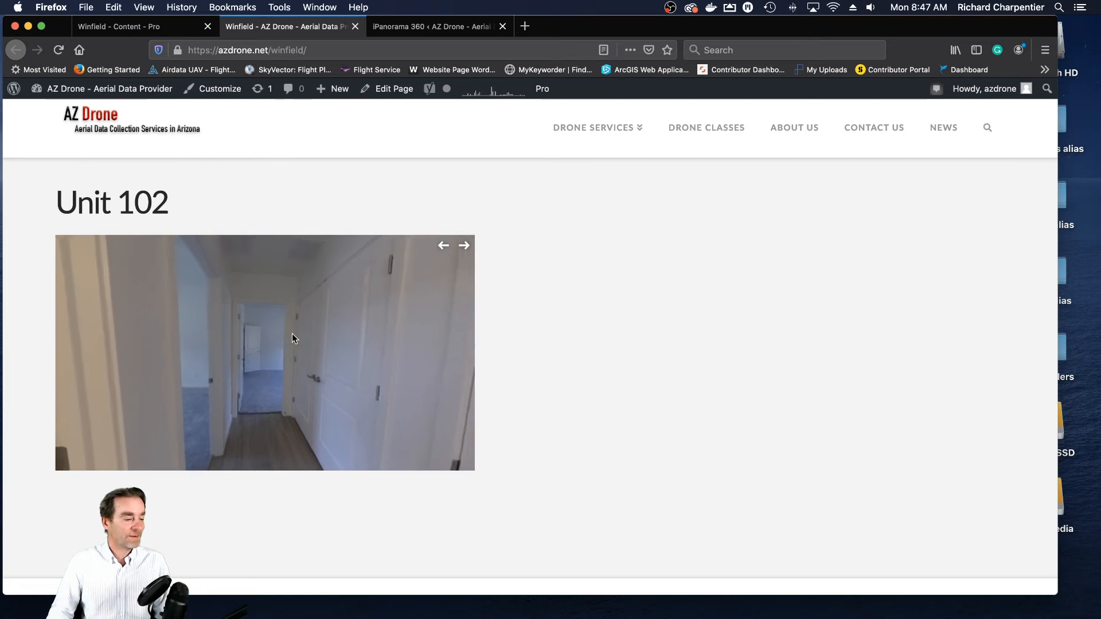
click(356, 27)
click(362, 31)
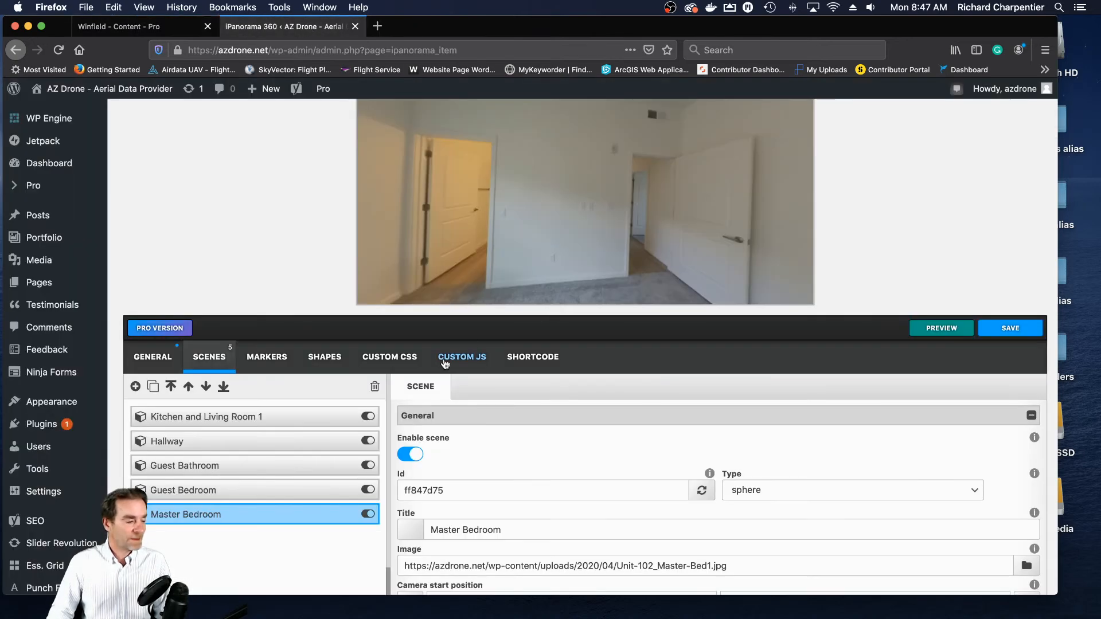
- Add a third marker to the Hallway scene and place it on the bedroom doorway nearest the guest bathroom
scroll(343, 402, down, 3)
click(325, 364)
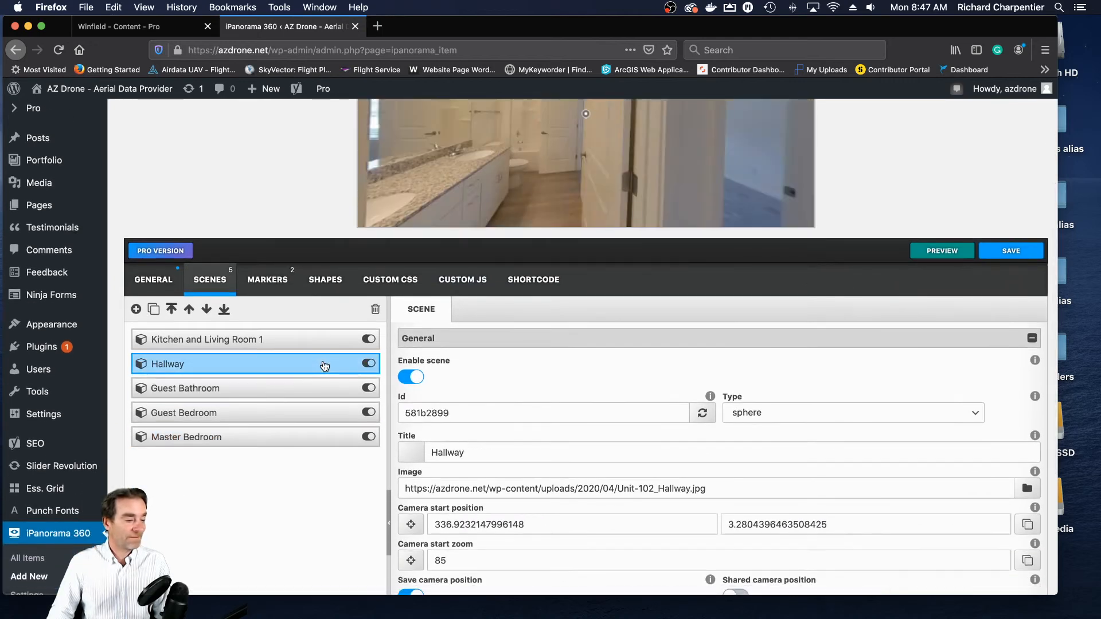
click(267, 280)
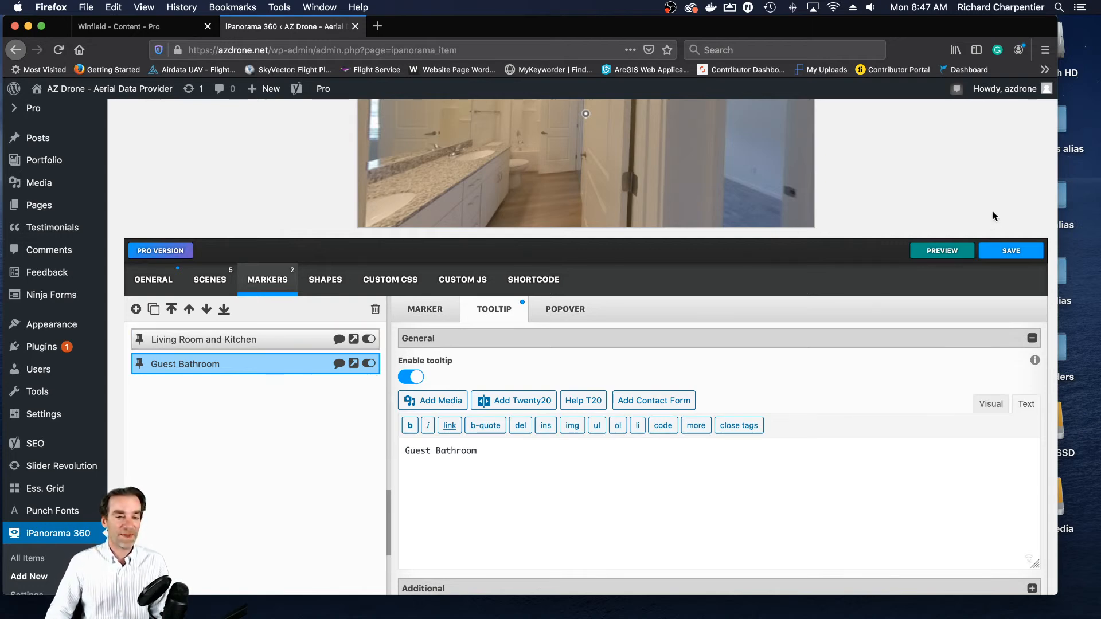
scroll(1015, 229, up, 3)
drag(765, 257, 527, 248)
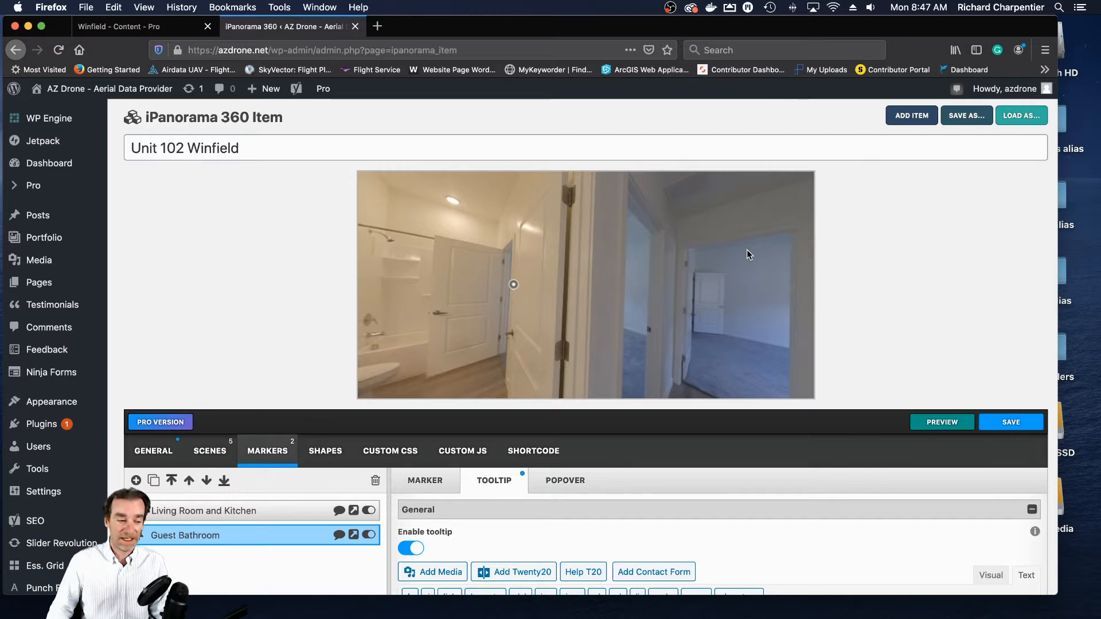
drag(752, 281, 750, 276)
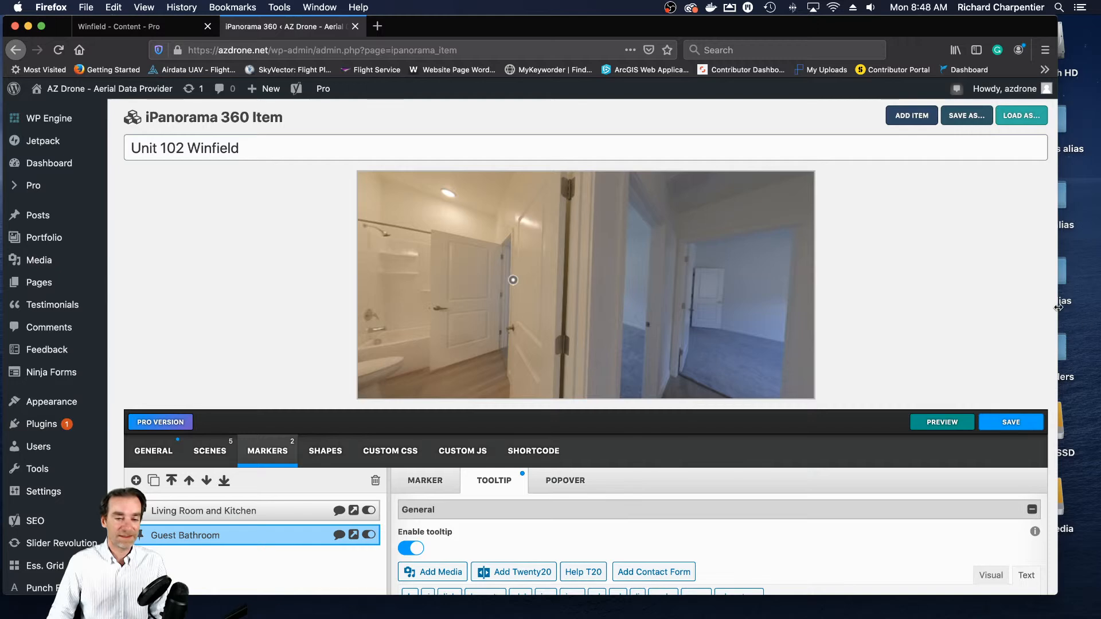
scroll(1051, 309, down, 4)
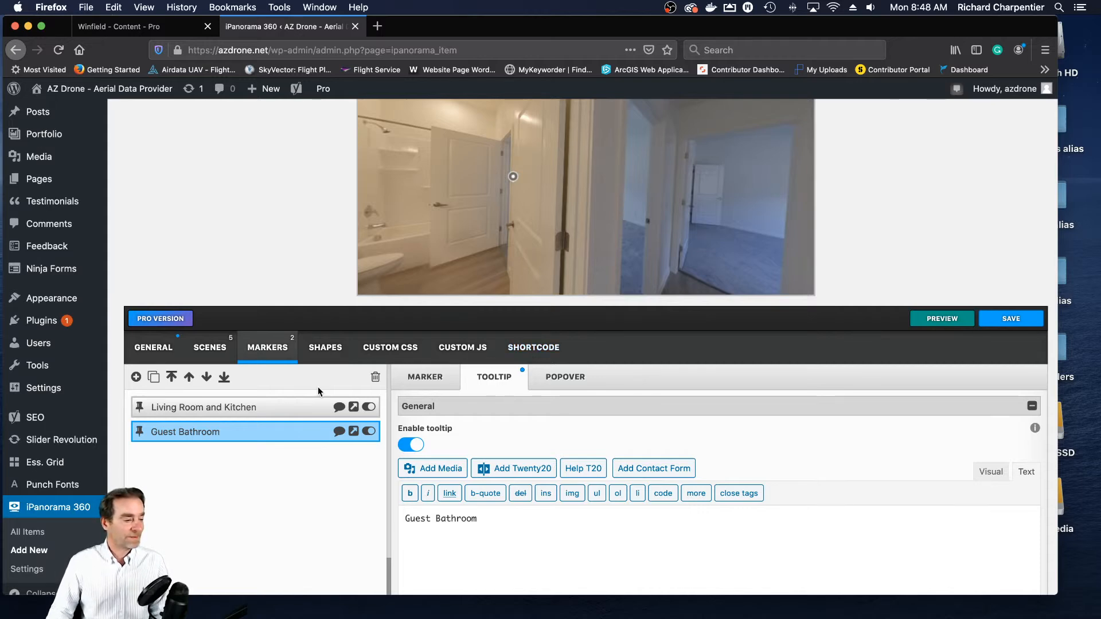
click(136, 378)
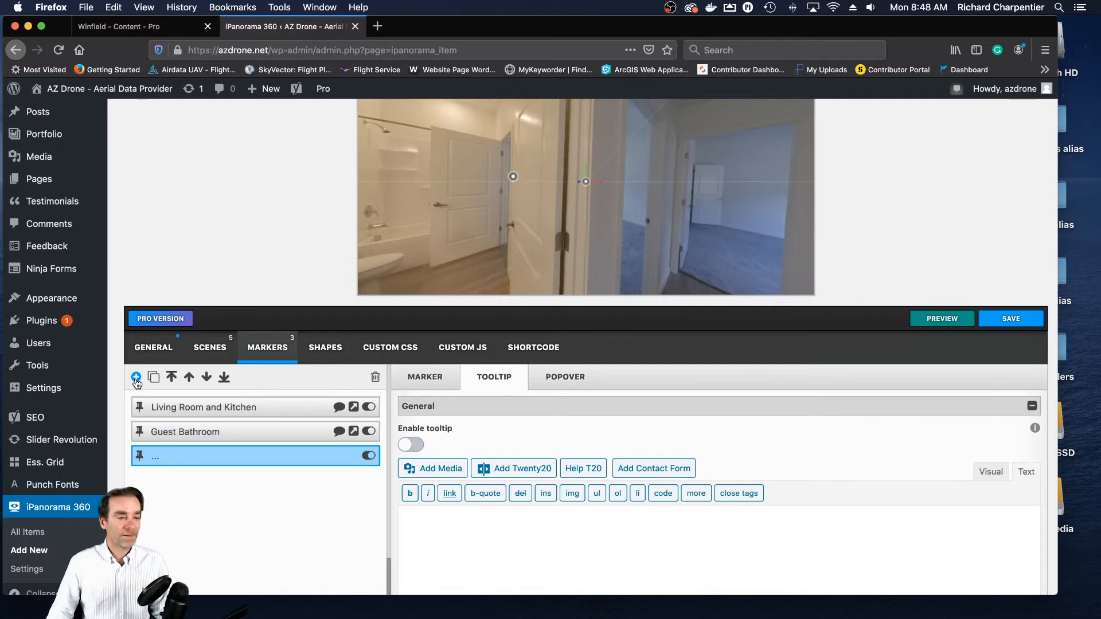
mouse_move(591, 182)
mouse_down()
mouse_move(639, 182)
mouse_move(638, 195)
mouse_up()
click(587, 182)
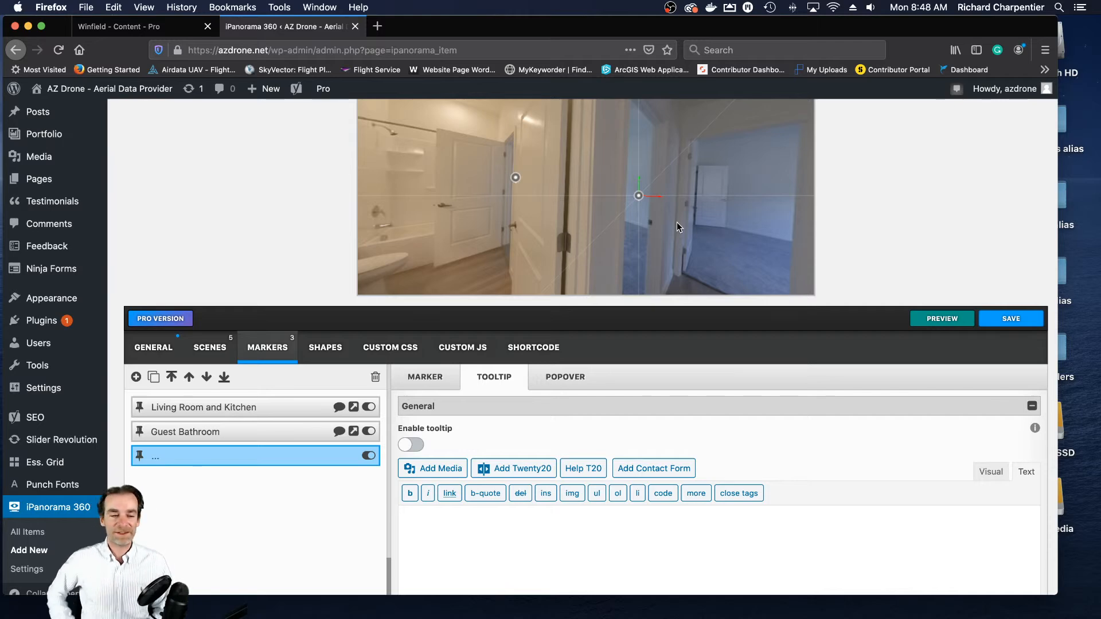
- Title the third Hallway marker Guest Bedroom and copy the title text
click(426, 381)
click(498, 437)
text(Guest Bedroom)
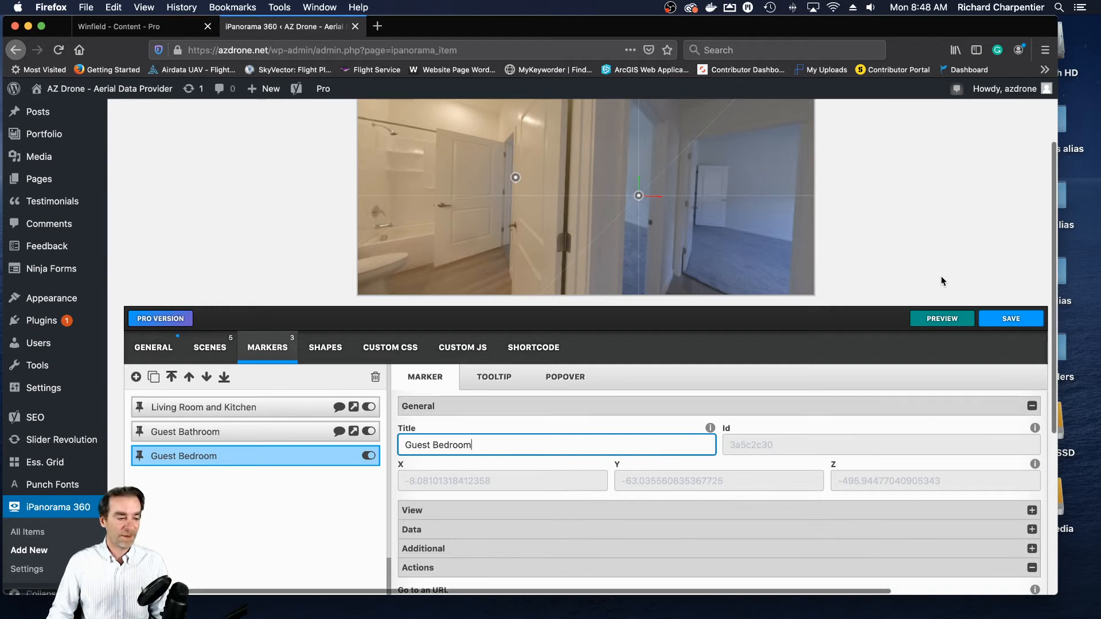
scroll(941, 277, down, 3)
drag(490, 375, 368, 363)
key(super+c)
click(369, 363)
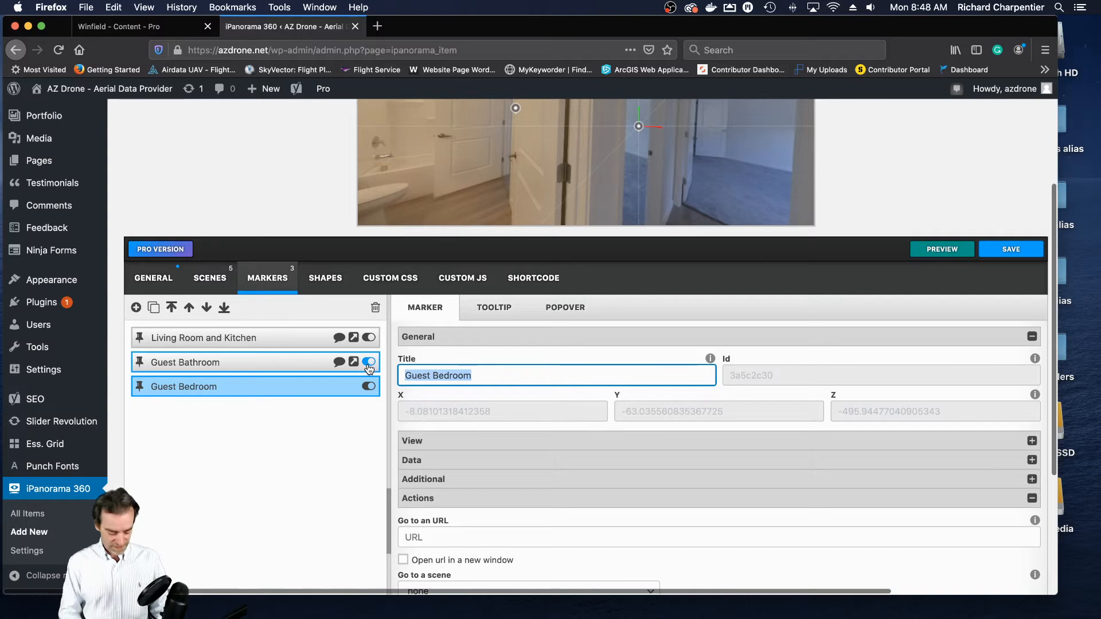
- Set the Guest Bedroom marker's action to go to the guest bedroom scene
scroll(593, 390, down, 4)
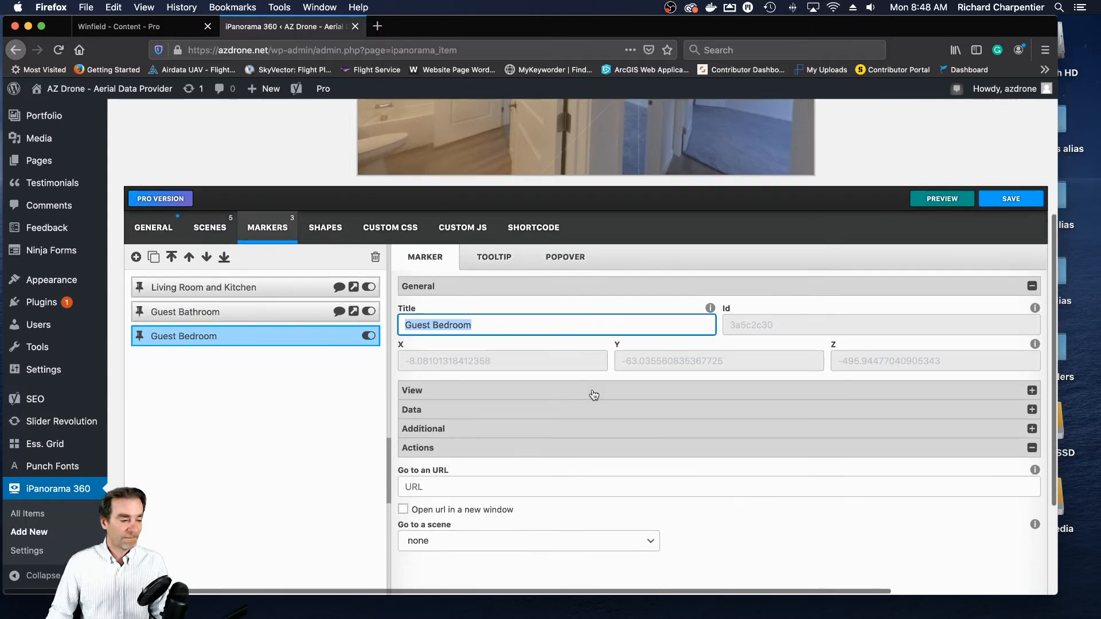
click(612, 492)
click(611, 492)
click(613, 493)
click(536, 532)
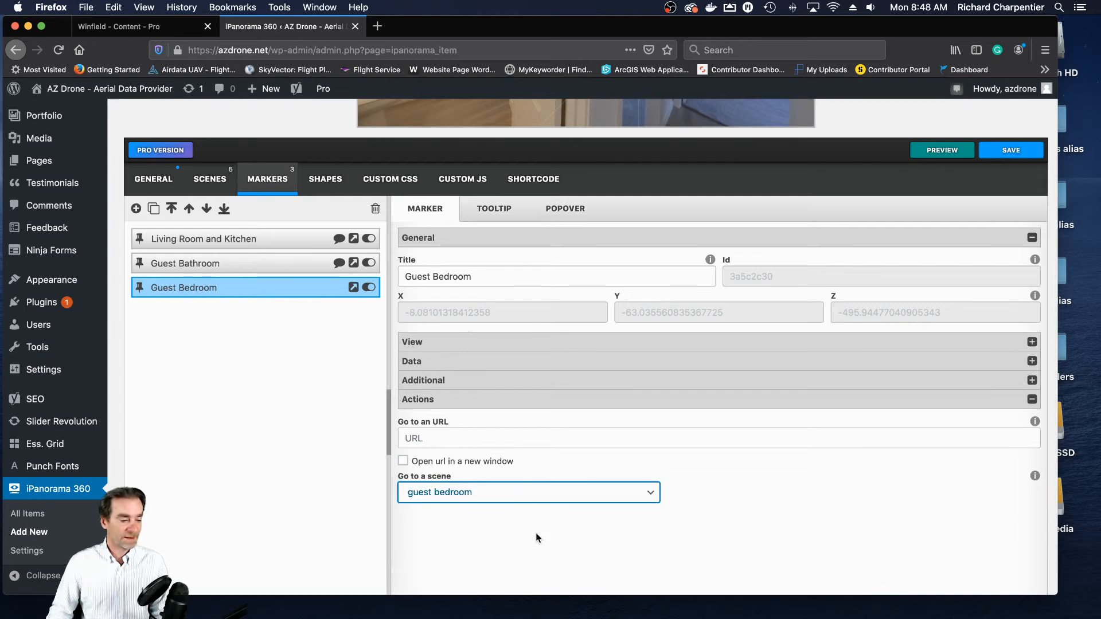
- Enable the Guest Bedroom marker's tooltip with the text Guest Bedroom and save the tour
click(493, 209)
click(411, 276)
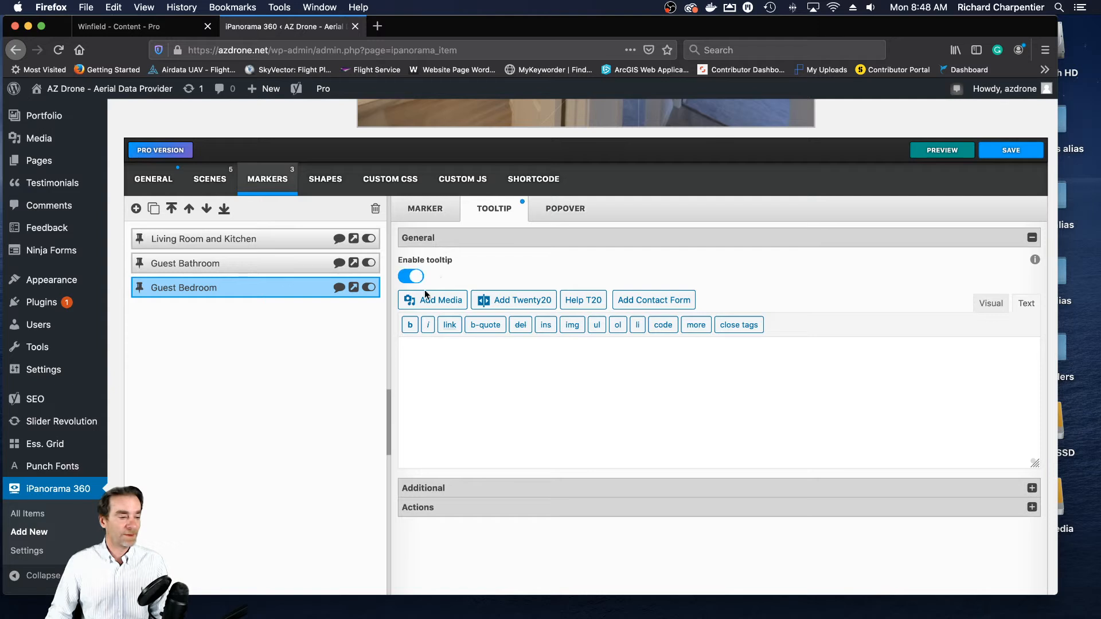
key(super+v)
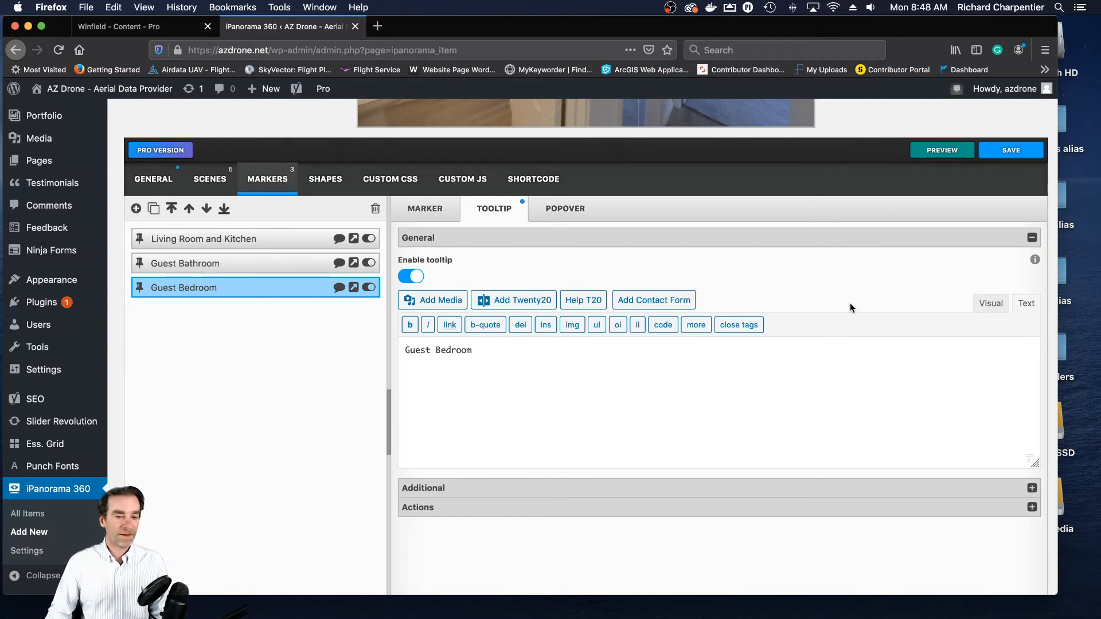
scroll(850, 303, up, 1)
click(1022, 166)
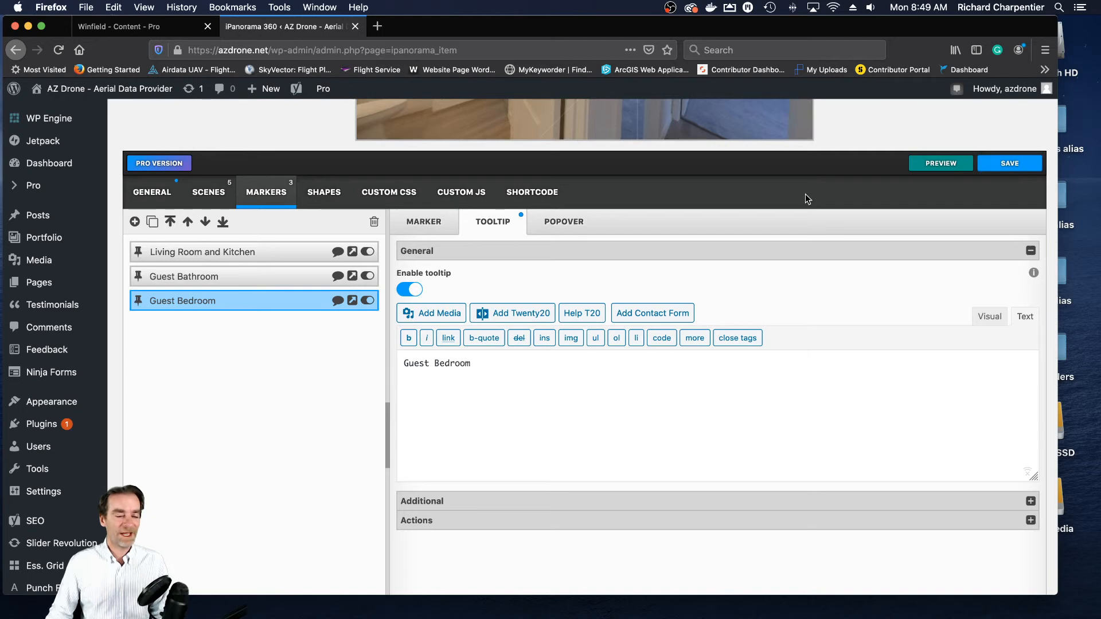
- Add a fourth marker to the Hallway scene and enable its tooltip with the text Master Bedroom
scroll(805, 193, up, 3)
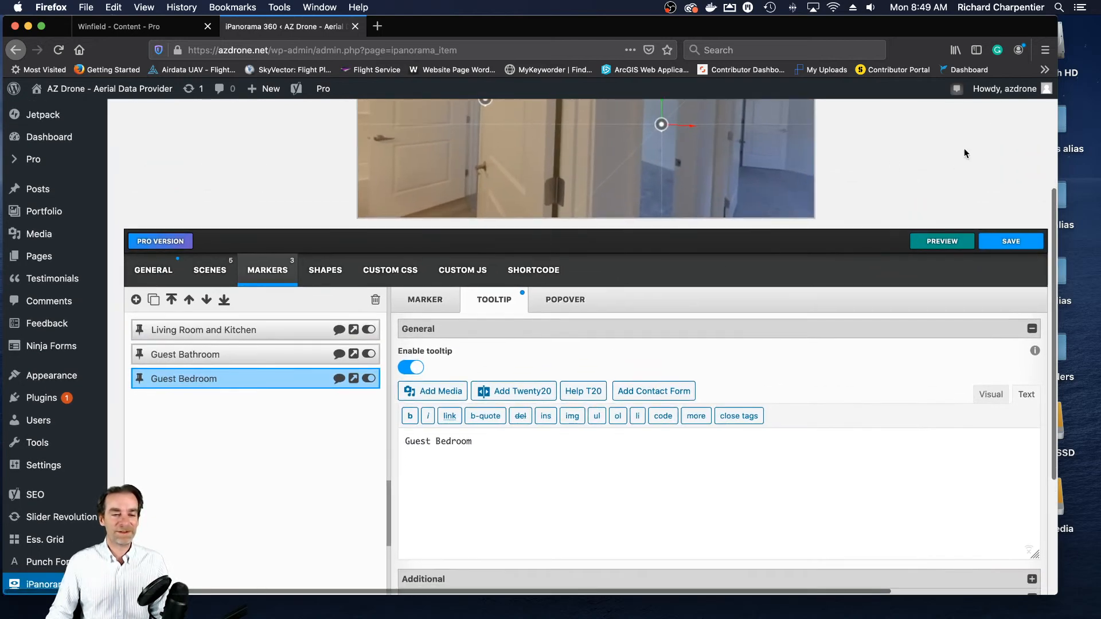
scroll(964, 161, up, 5)
scroll(714, 264, down, 5)
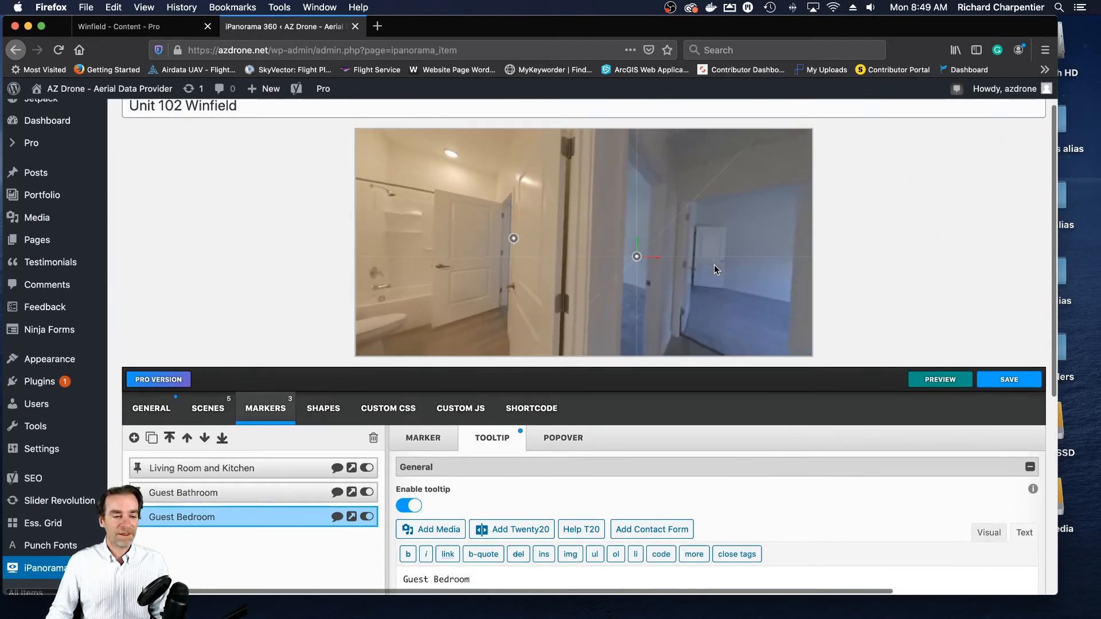
scroll(972, 185, up, 6)
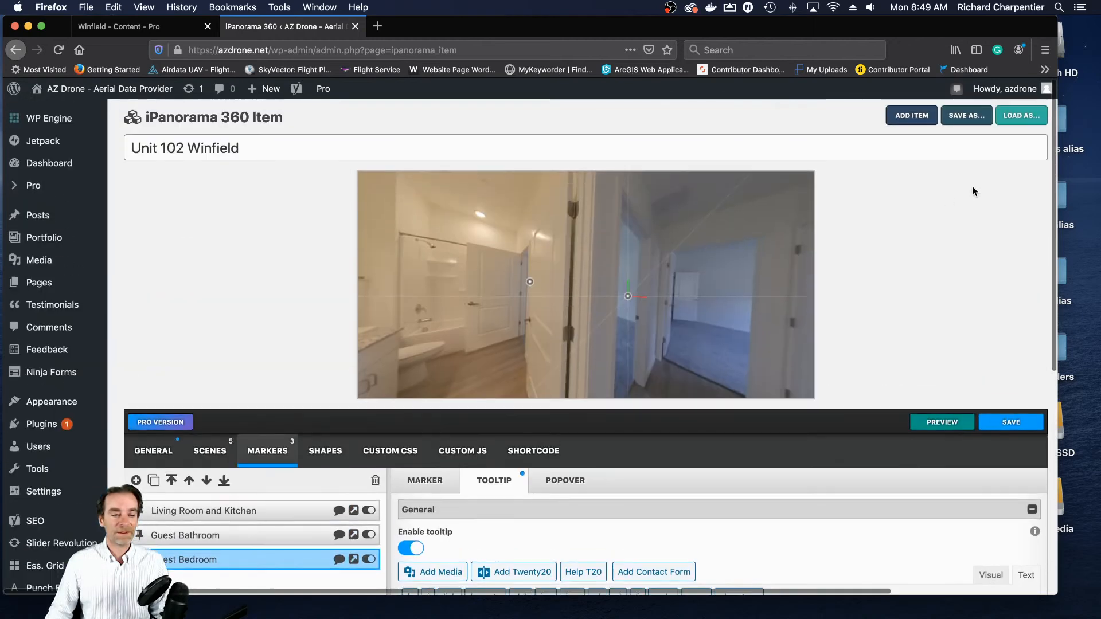
scroll(681, 250, down, 2)
drag(732, 274, 603, 270)
drag(696, 277, 608, 287)
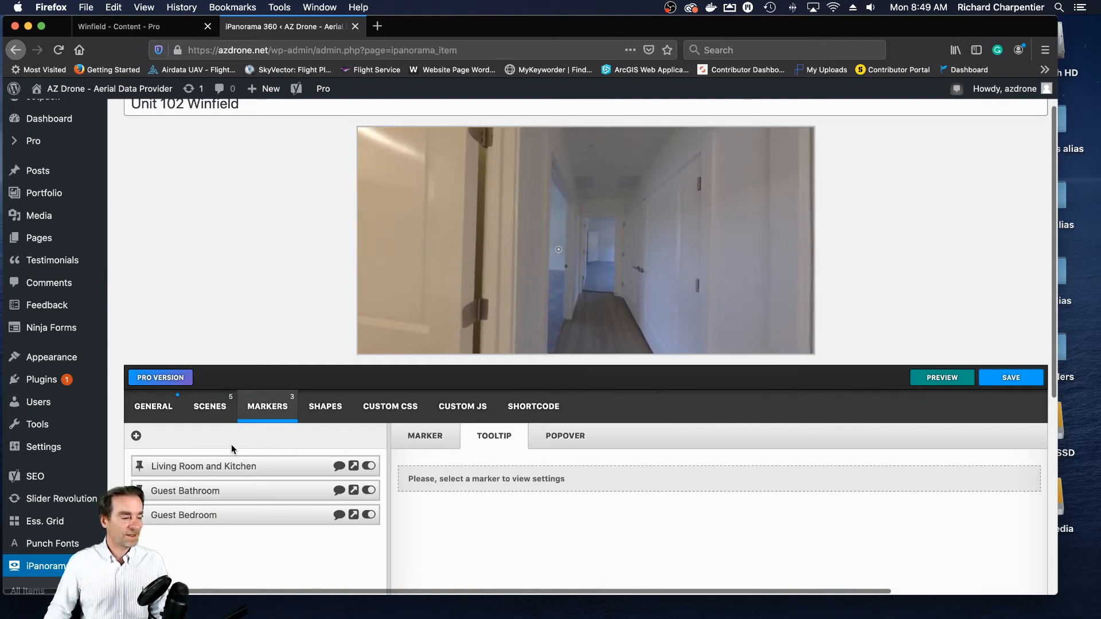
click(136, 436)
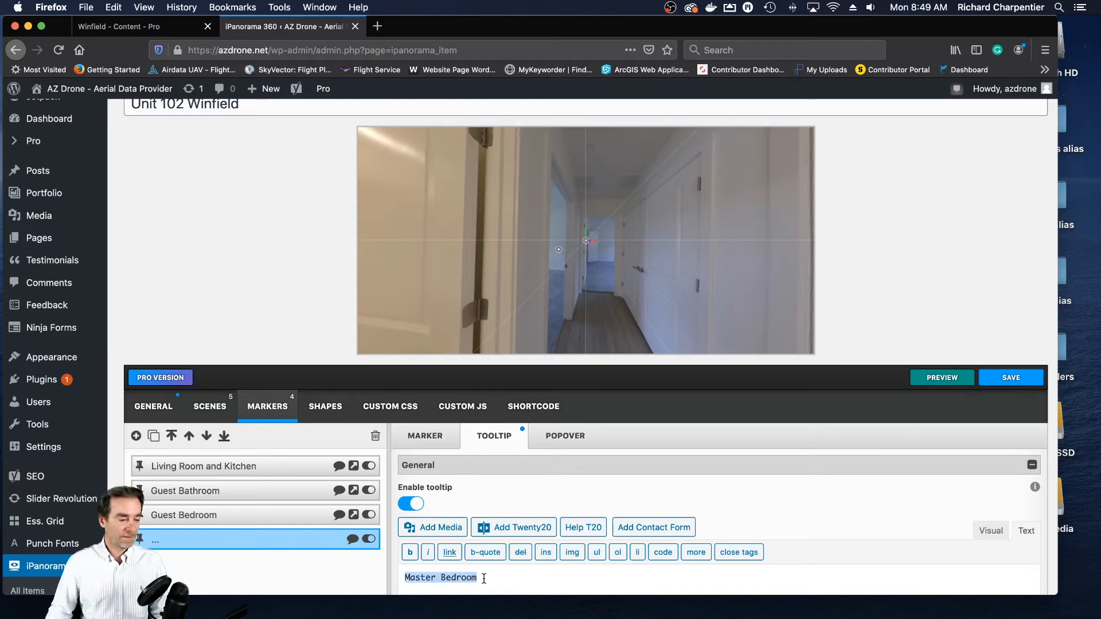
- Title the fourth marker Master Bedroom and place it on the doorway at the far end of the hallway
click(418, 441)
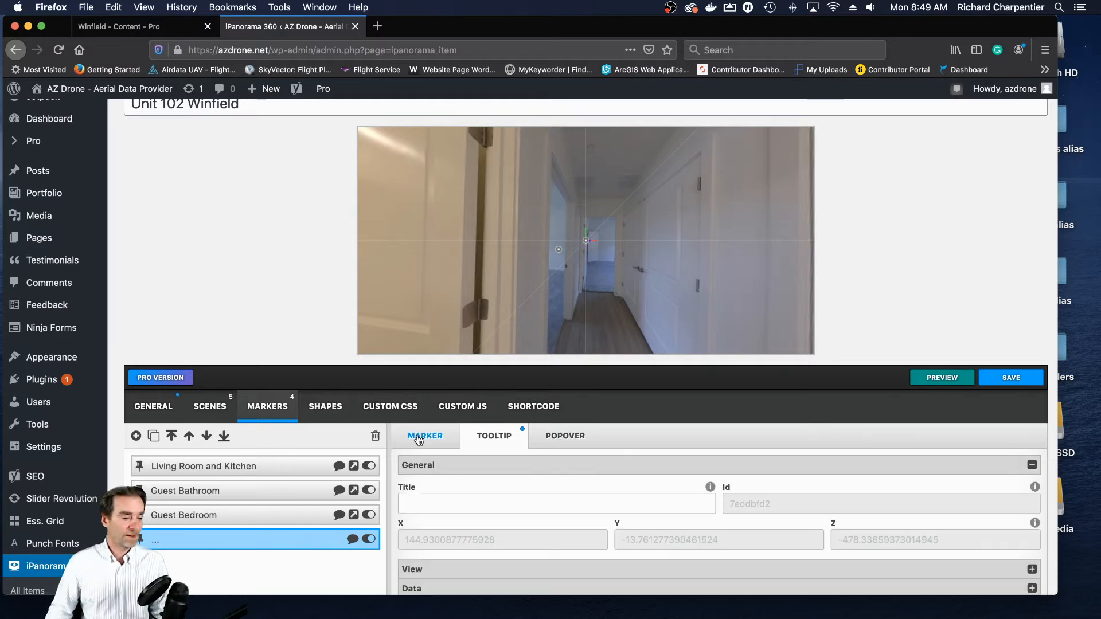
click(594, 504)
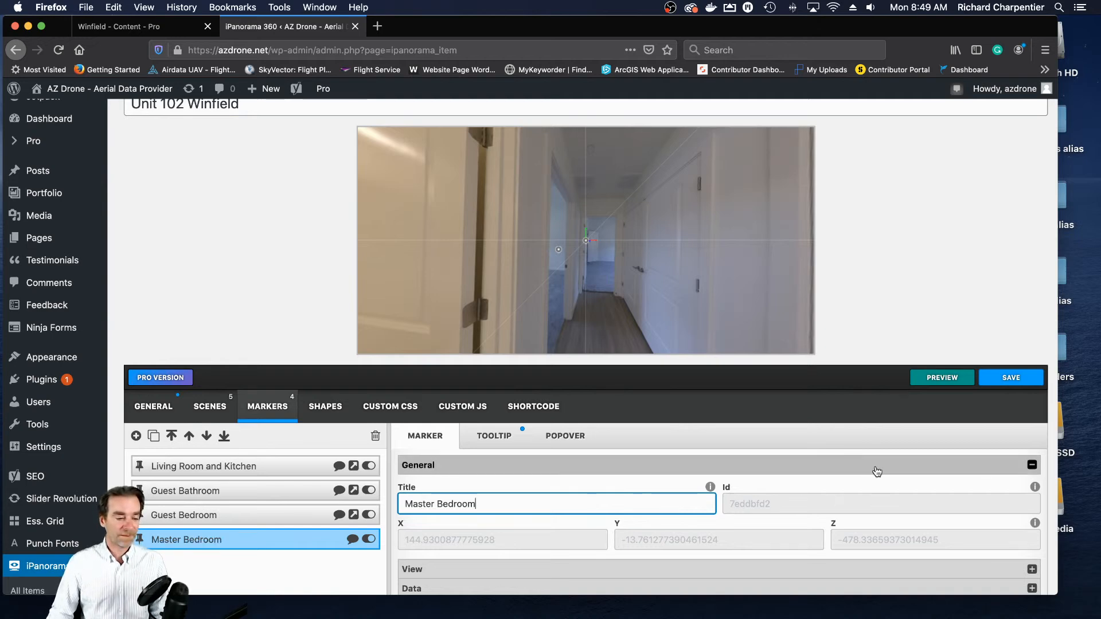
scroll(709, 281, down, 3)
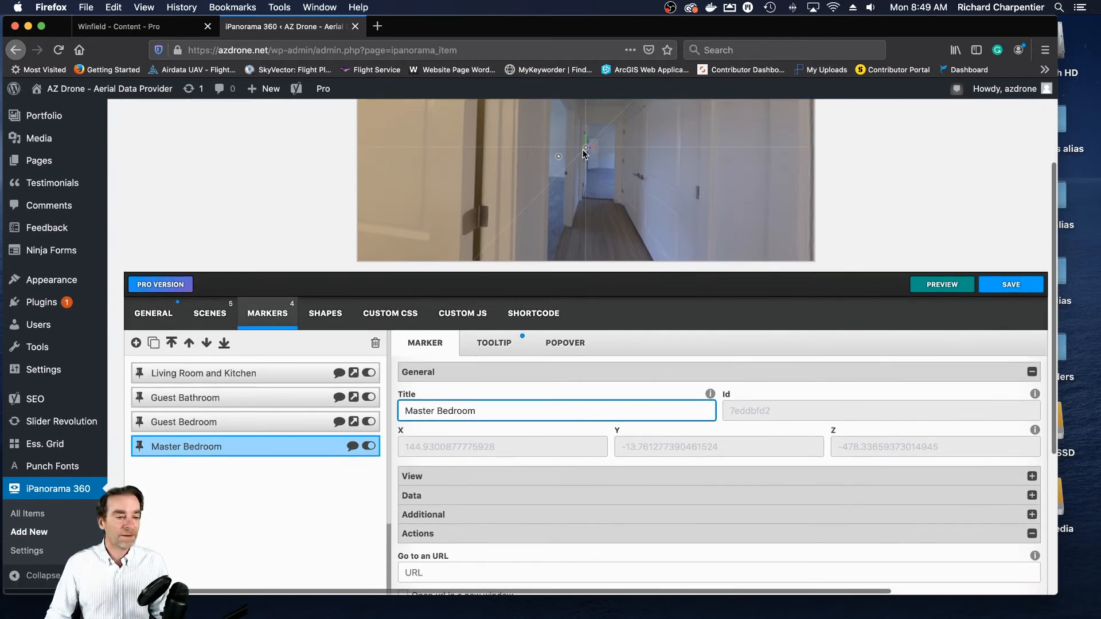
click(586, 148)
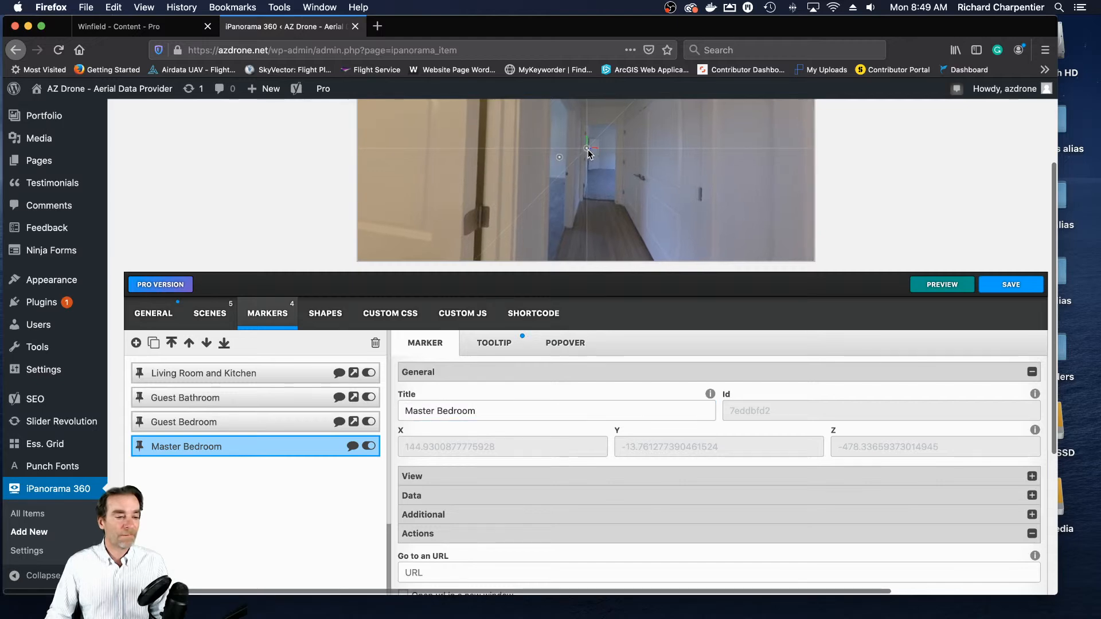
click(591, 150)
click(586, 148)
drag(587, 149, 599, 157)
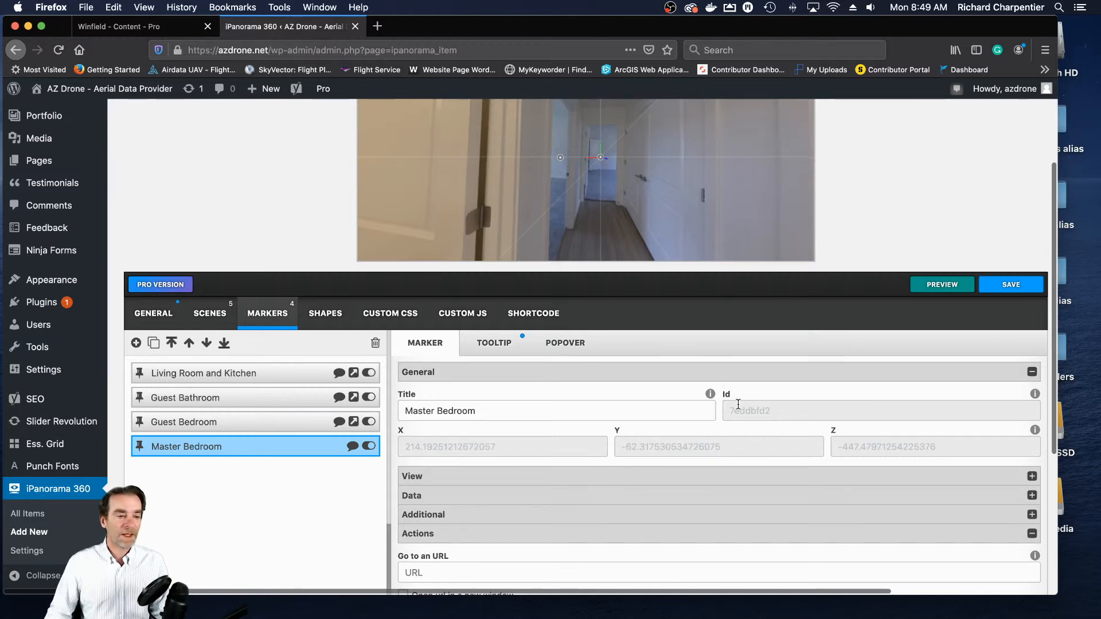
- Make the Master Bedroom marker go to the master bedroom scene and save the tour
scroll(855, 404, up, 3)
scroll(671, 472, down, 5)
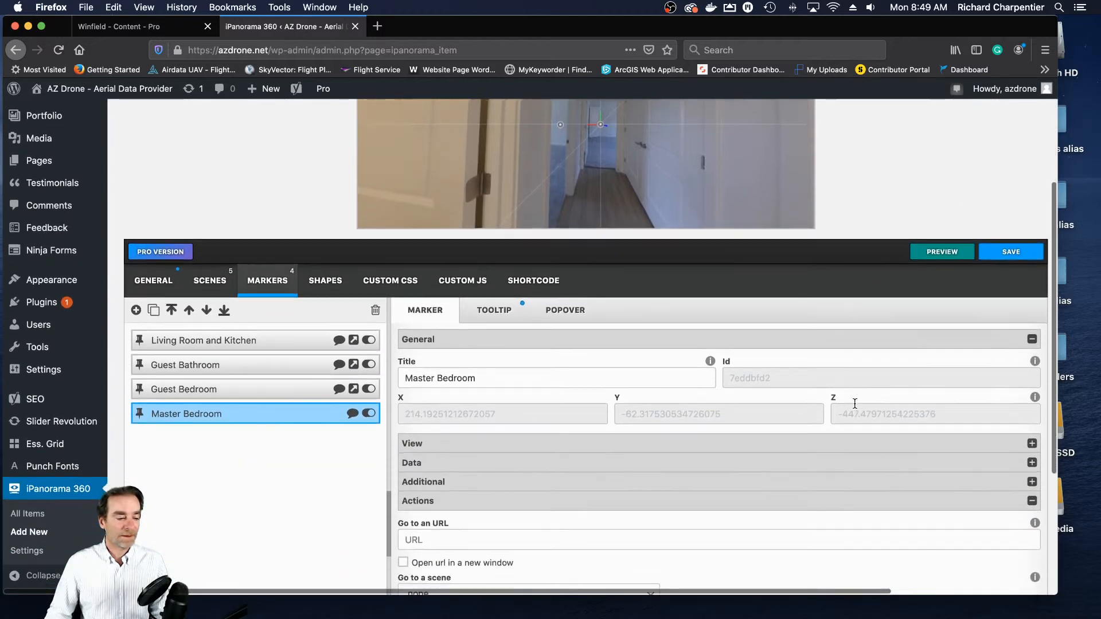
scroll(669, 470, down, 1)
click(602, 452)
click(602, 451)
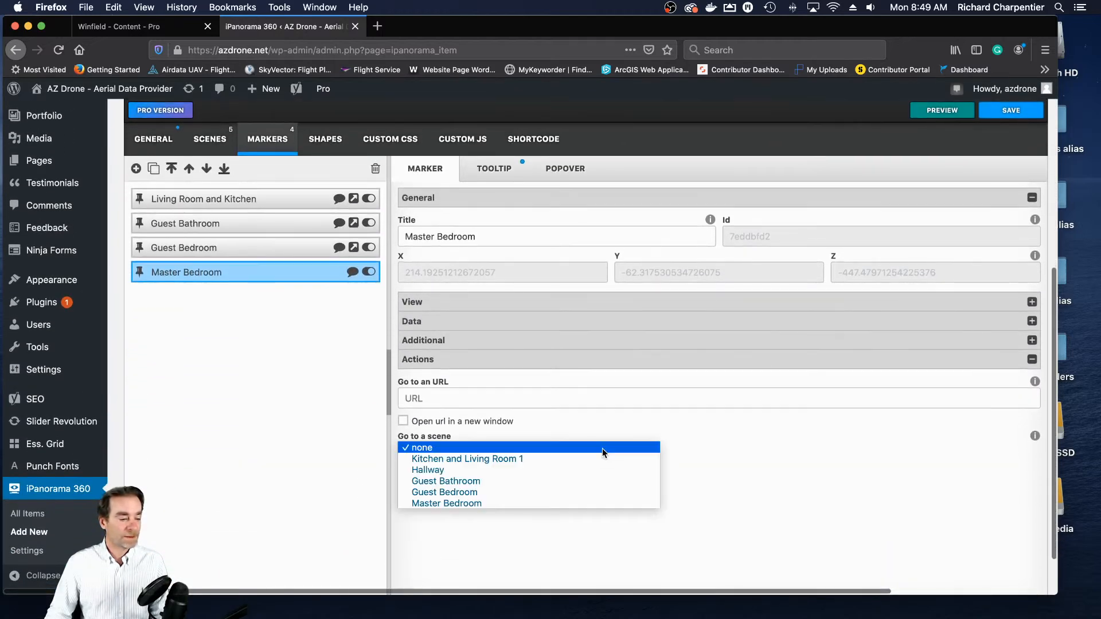
click(525, 503)
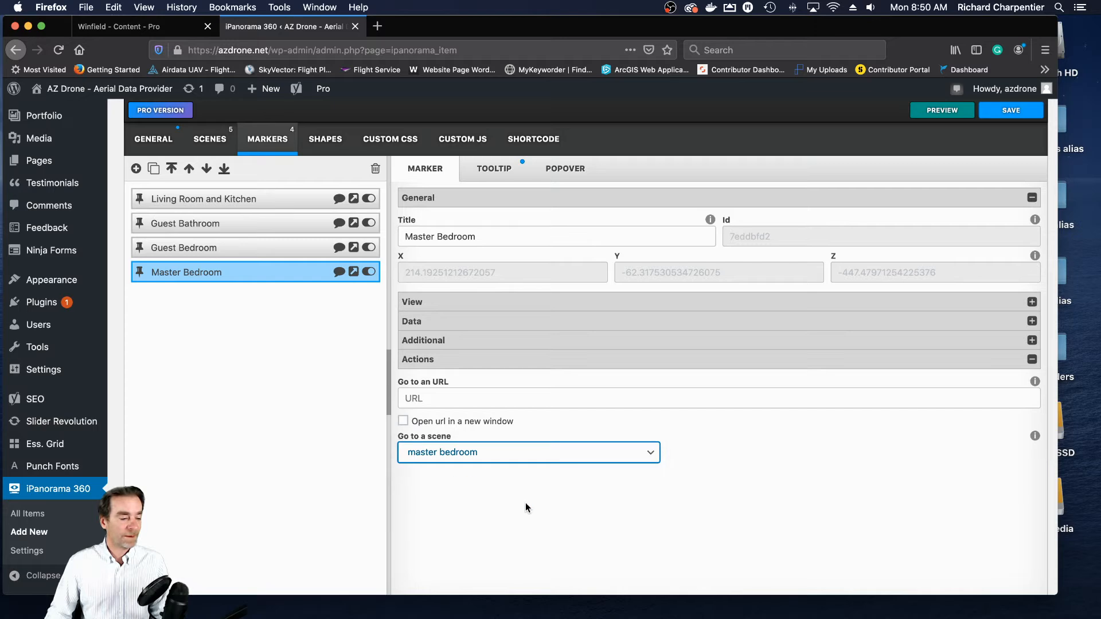
click(1009, 111)
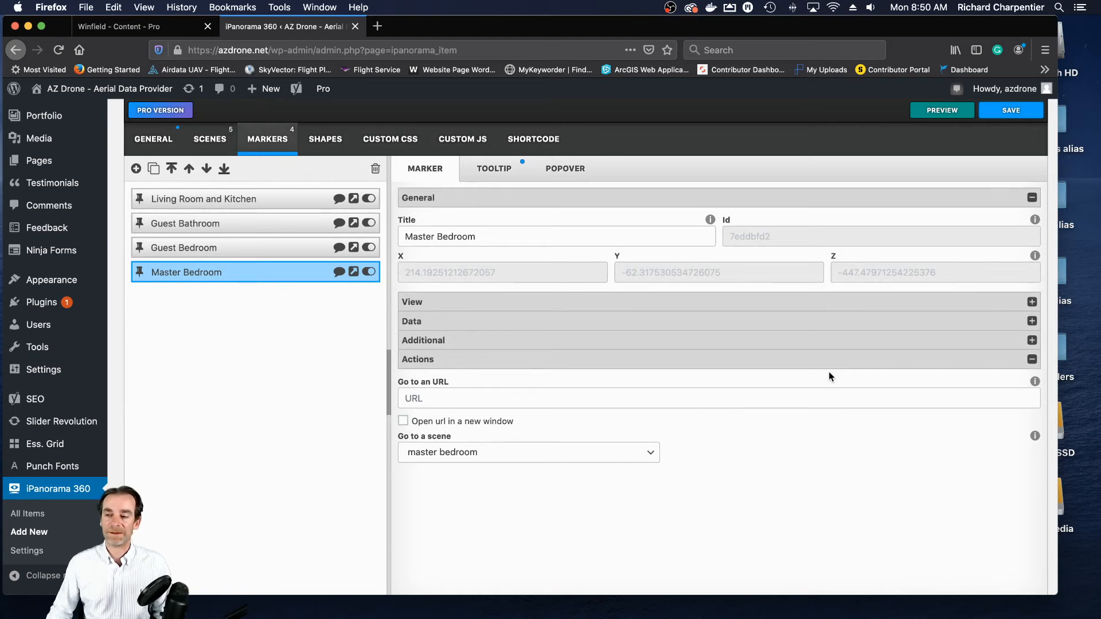
- Open the live Winfield page and follow the Unit 102 tour's marker from the living room to the hallway to check the bedroom markers
click(140, 26)
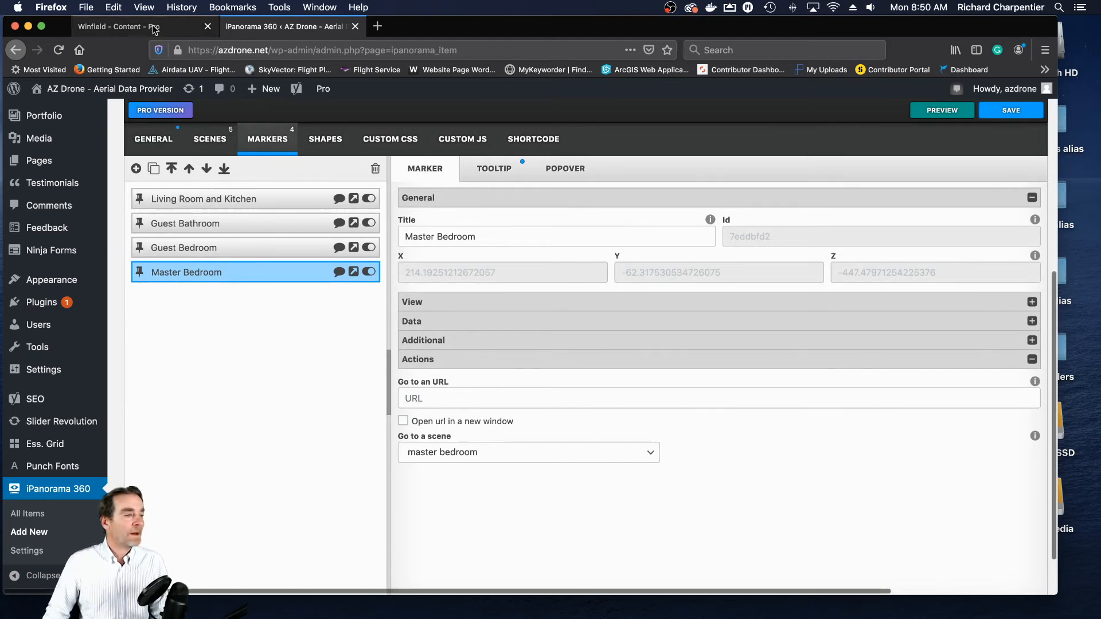
click(15, 533)
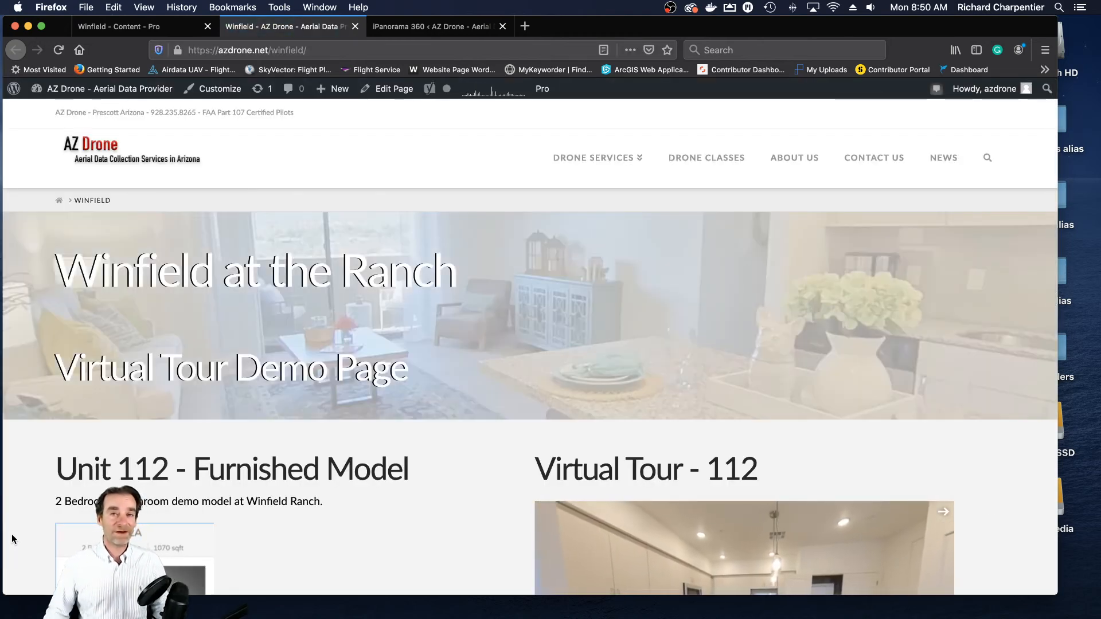
scroll(457, 351, down, 5)
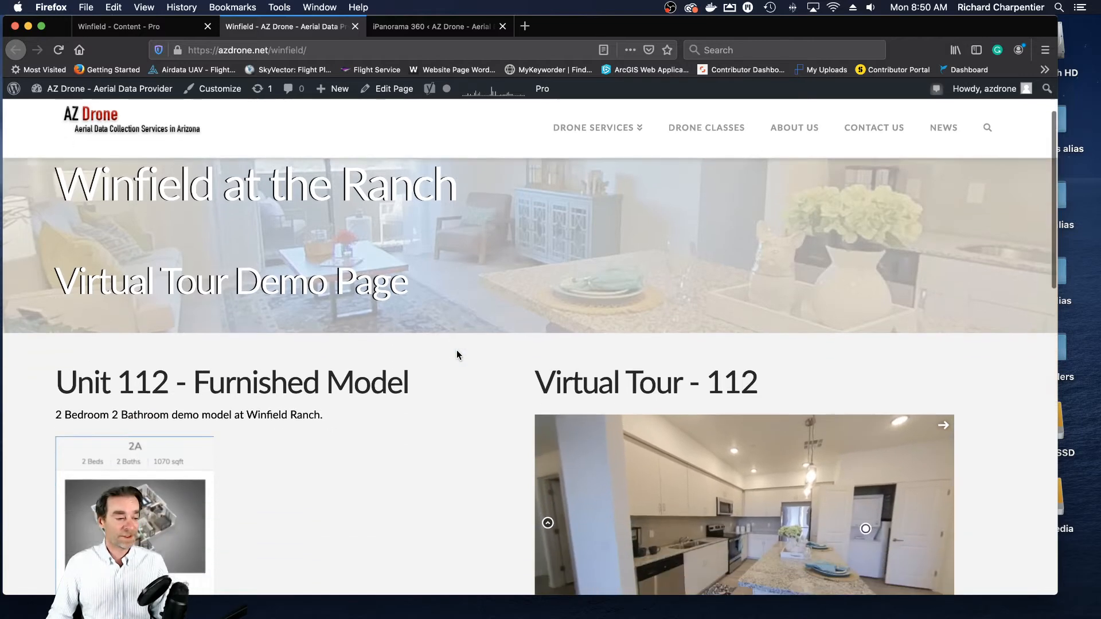
scroll(457, 355, down, 7)
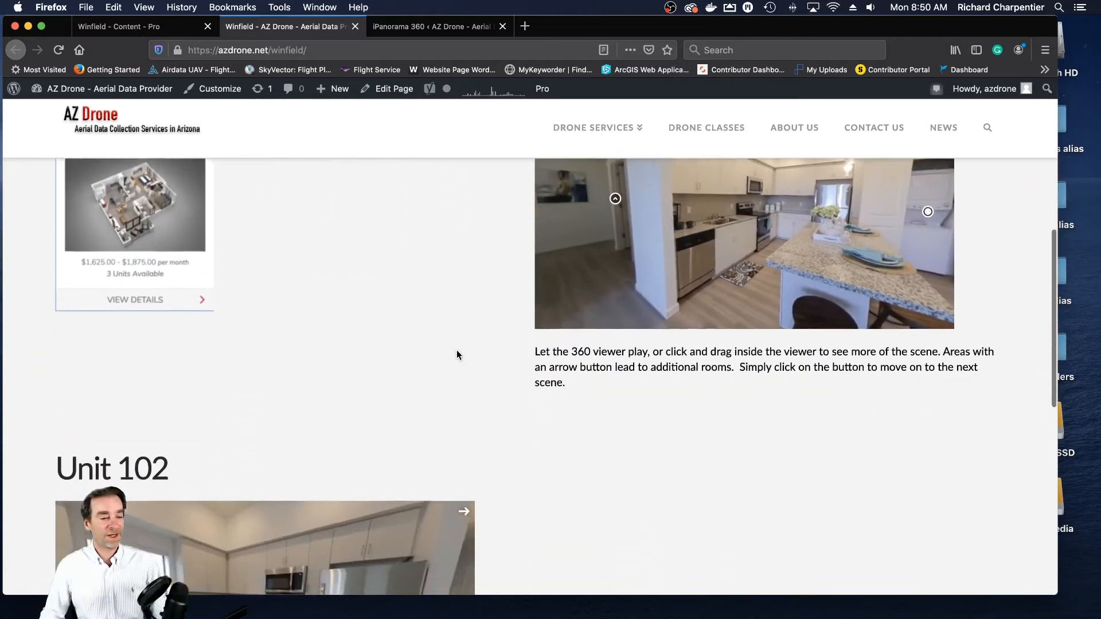
scroll(457, 349, down, 3)
scroll(457, 350, up, 2)
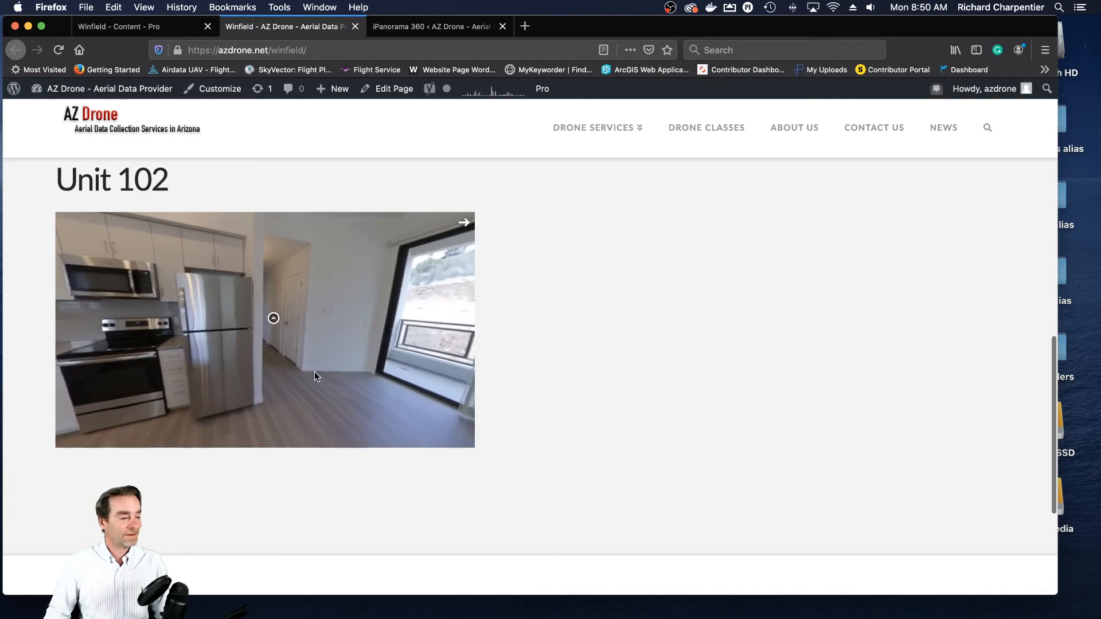
click(273, 320)
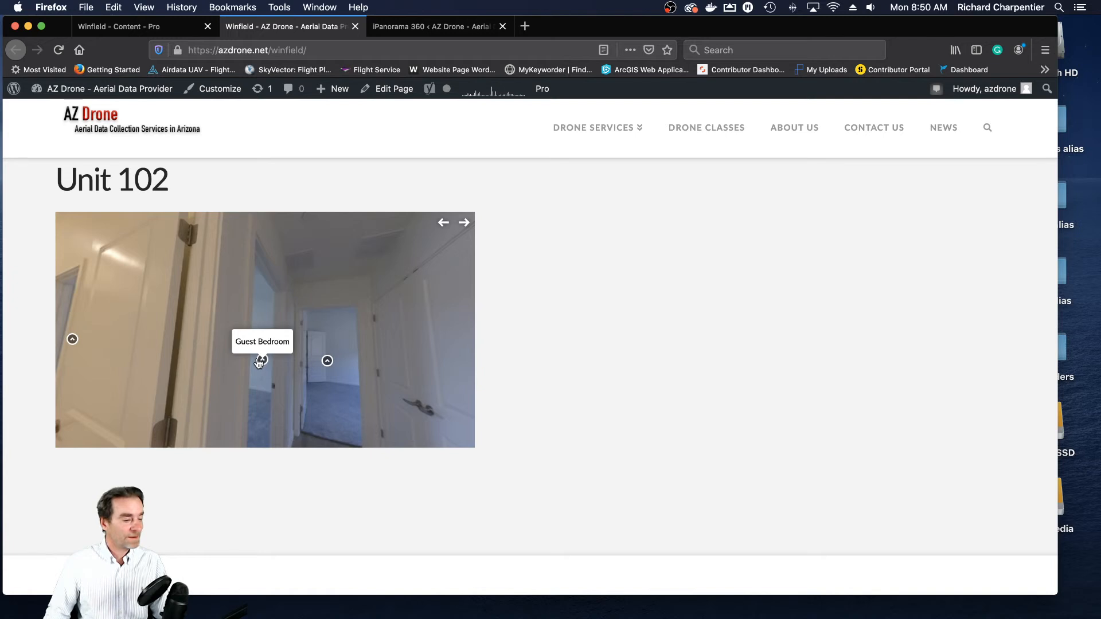
drag(314, 387, 370, 374)
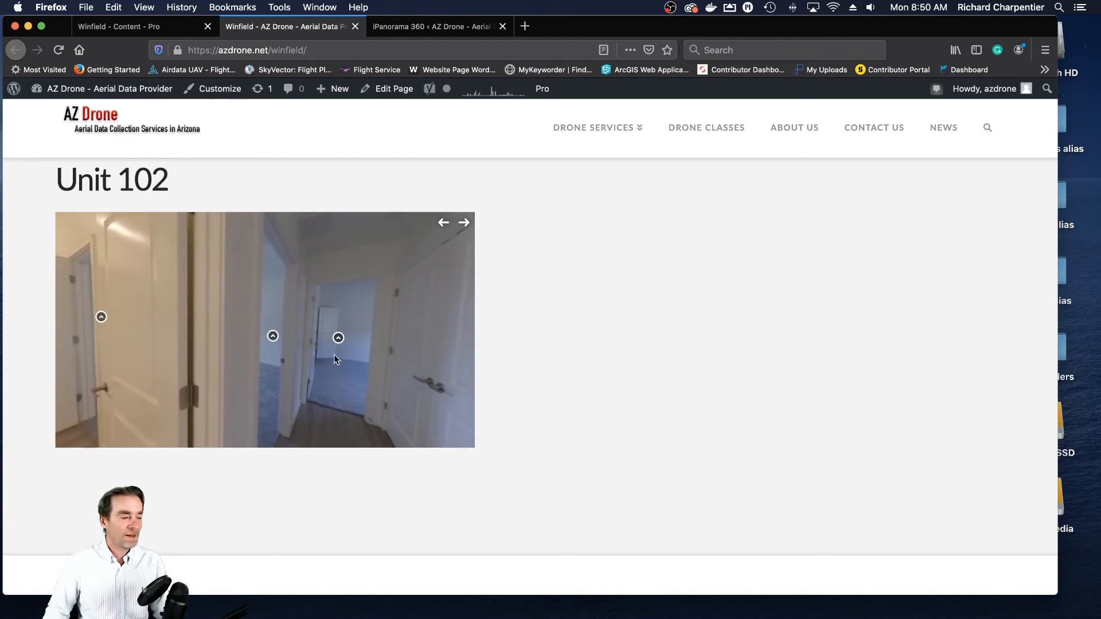
- Test the hallway's guest bedroom marker, look around that bedroom, and go back through the guest bathroom scene
click(247, 335)
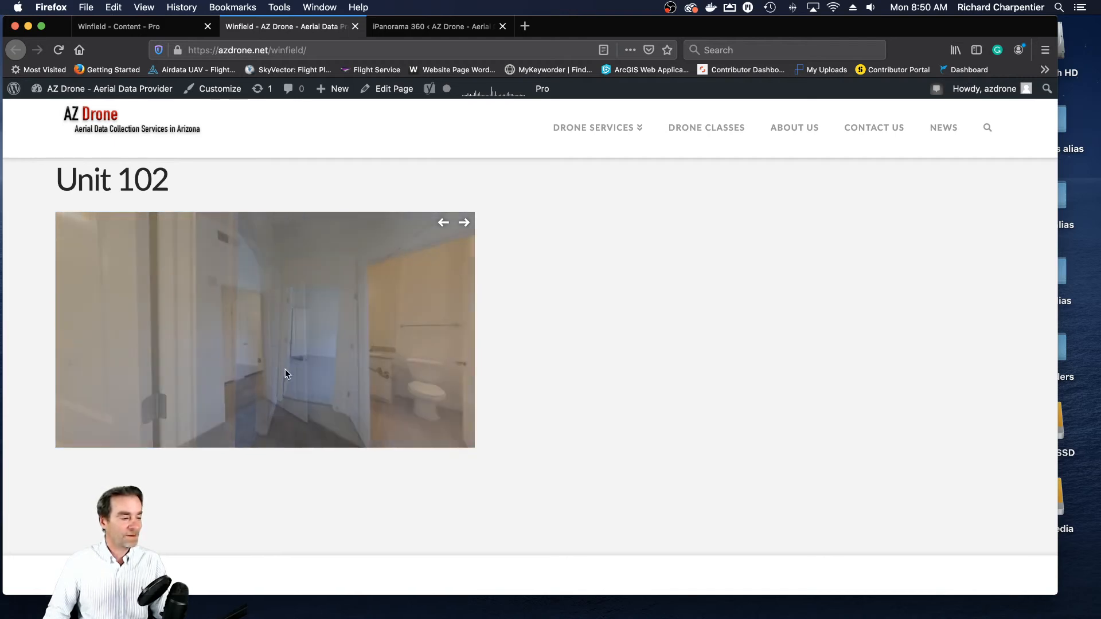
mouse_move(375, 359)
mouse_down()
mouse_move(307, 356)
mouse_move(389, 373)
mouse_up()
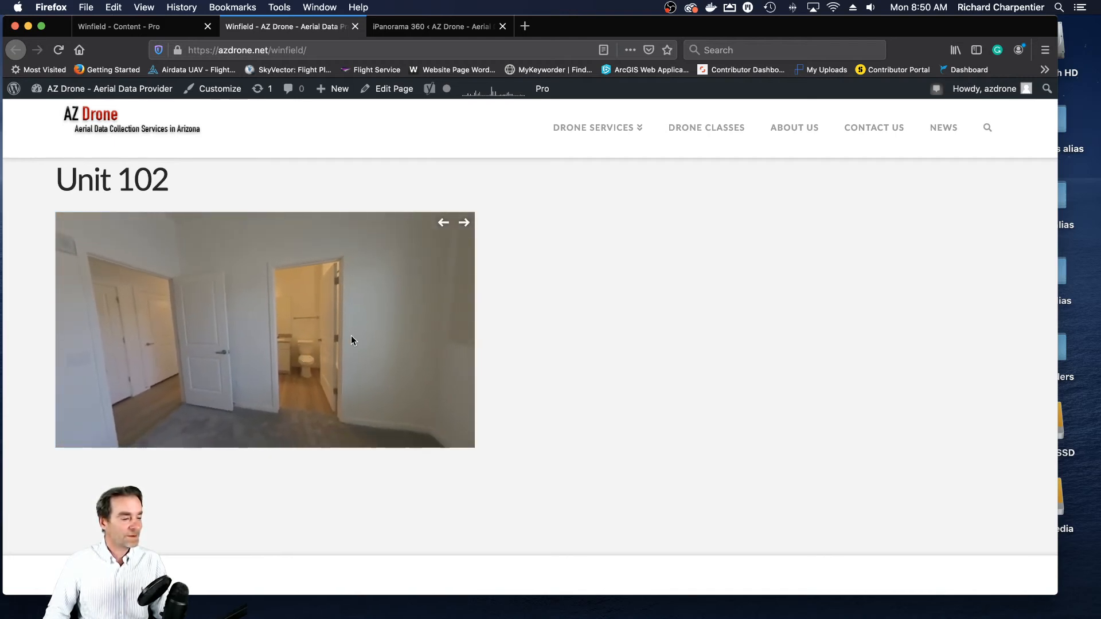
mouse_move(292, 353)
mouse_down()
mouse_move(393, 353)
mouse_move(380, 349)
mouse_up()
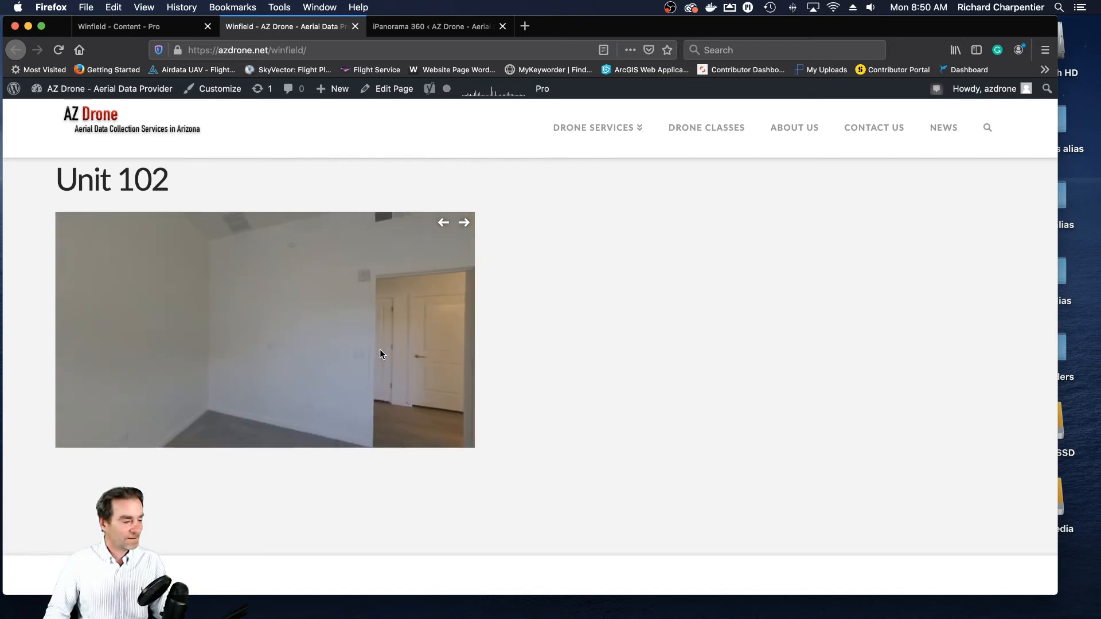
drag(306, 346, 424, 332)
drag(340, 338, 486, 325)
mouse_move(339, 328)
mouse_down()
mouse_move(408, 322)
mouse_move(333, 327)
mouse_up()
drag(402, 319, 235, 355)
drag(380, 352, 336, 342)
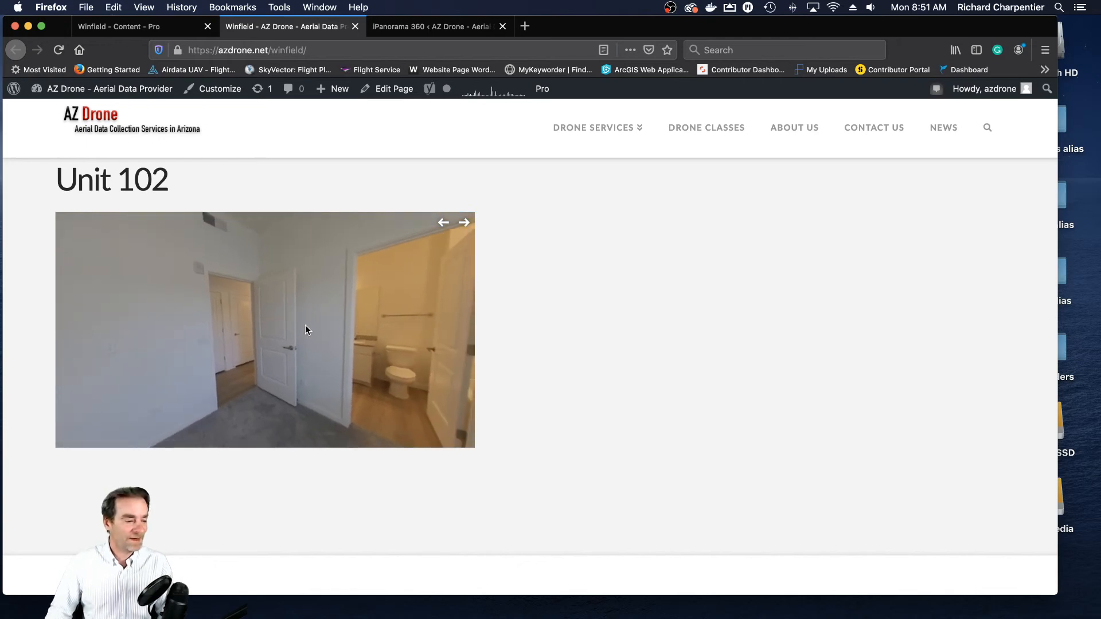
drag(398, 326, 208, 356)
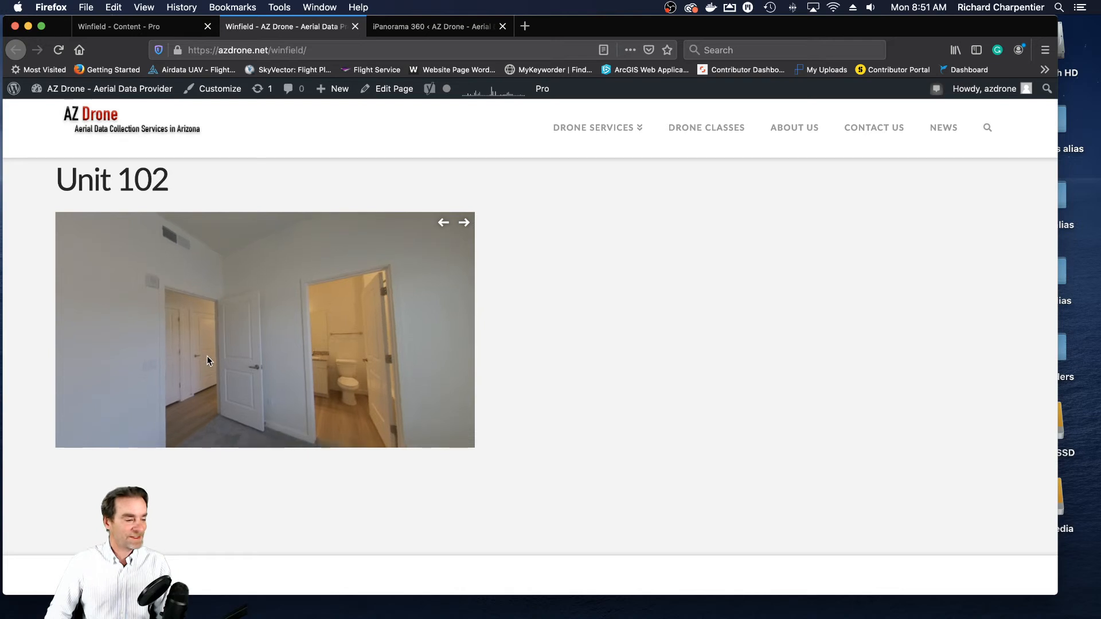
drag(346, 349, 347, 305)
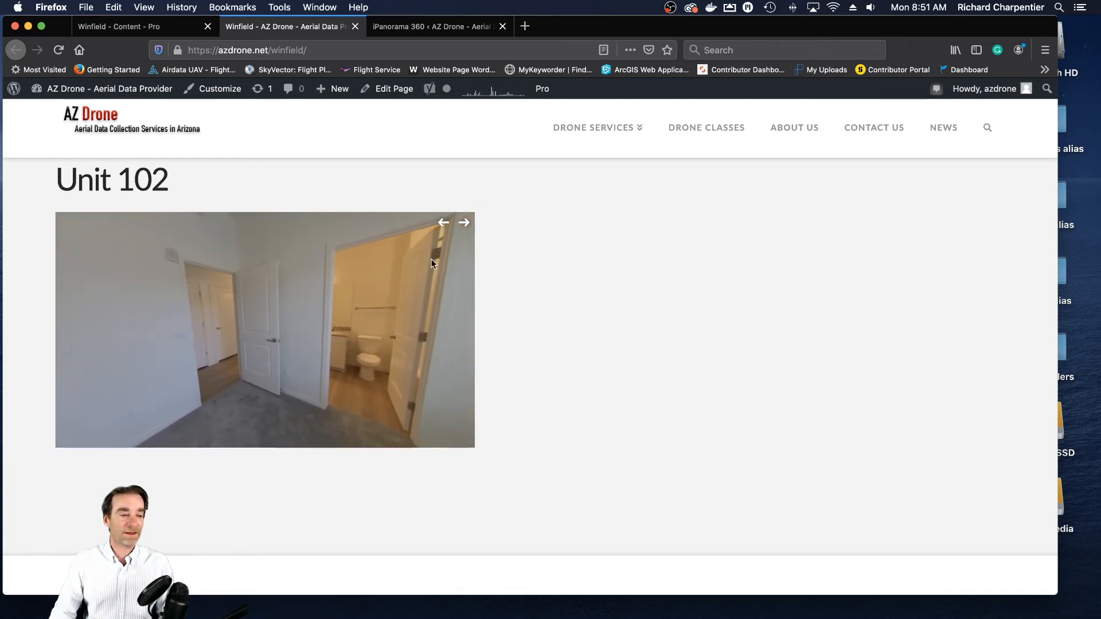
click(442, 225)
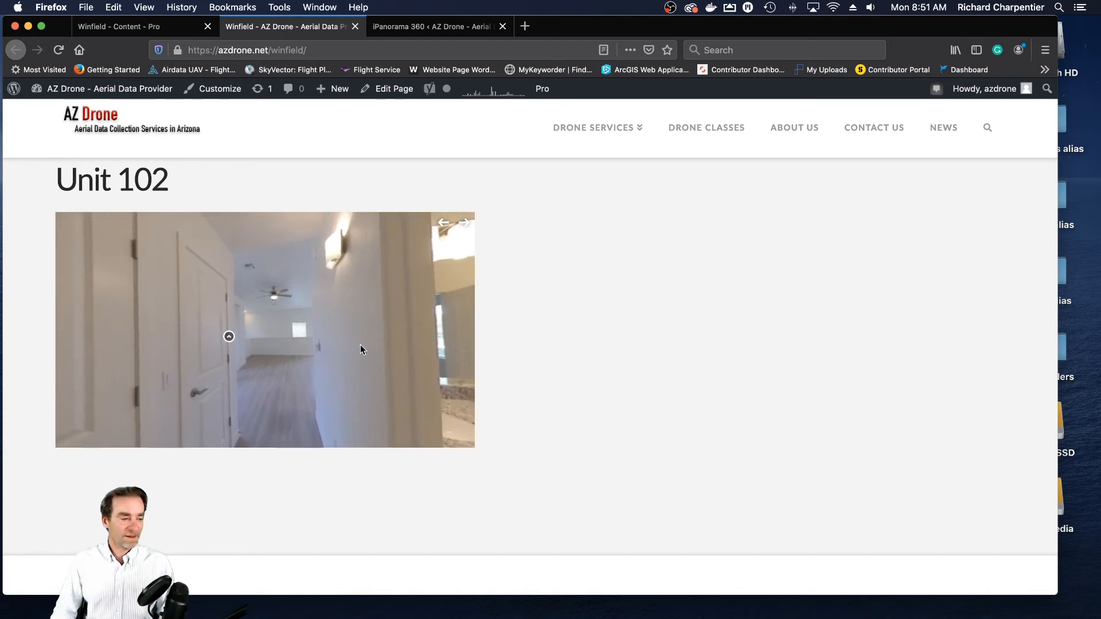
click(225, 335)
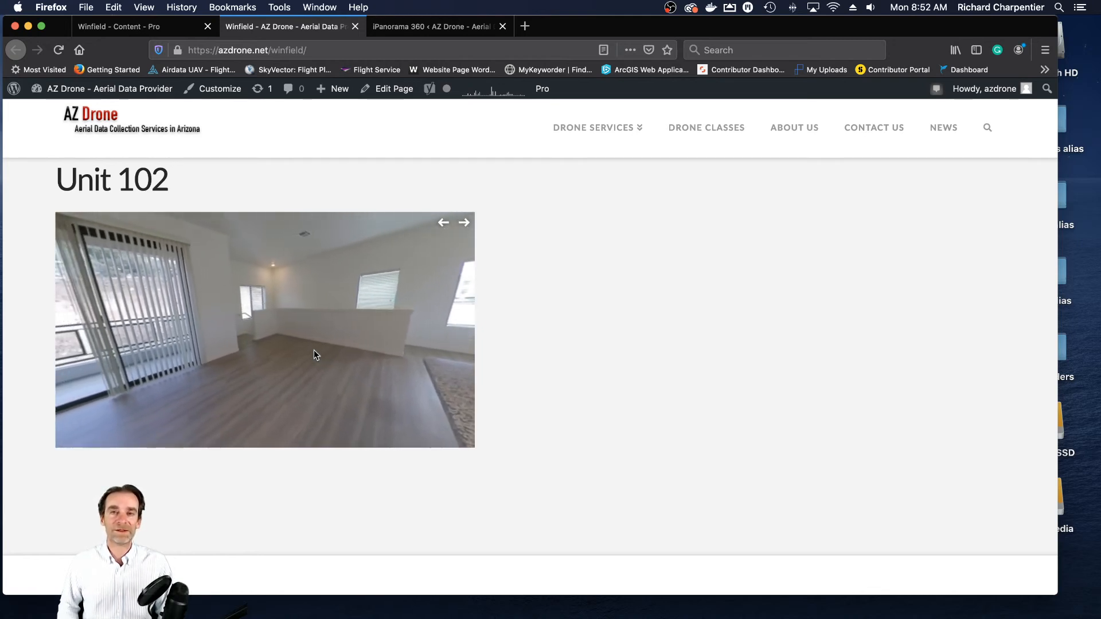
- Exit the Winfield page builder to the WordPress admin and open the Slider Revolution plugin
drag(322, 340, 397, 339)
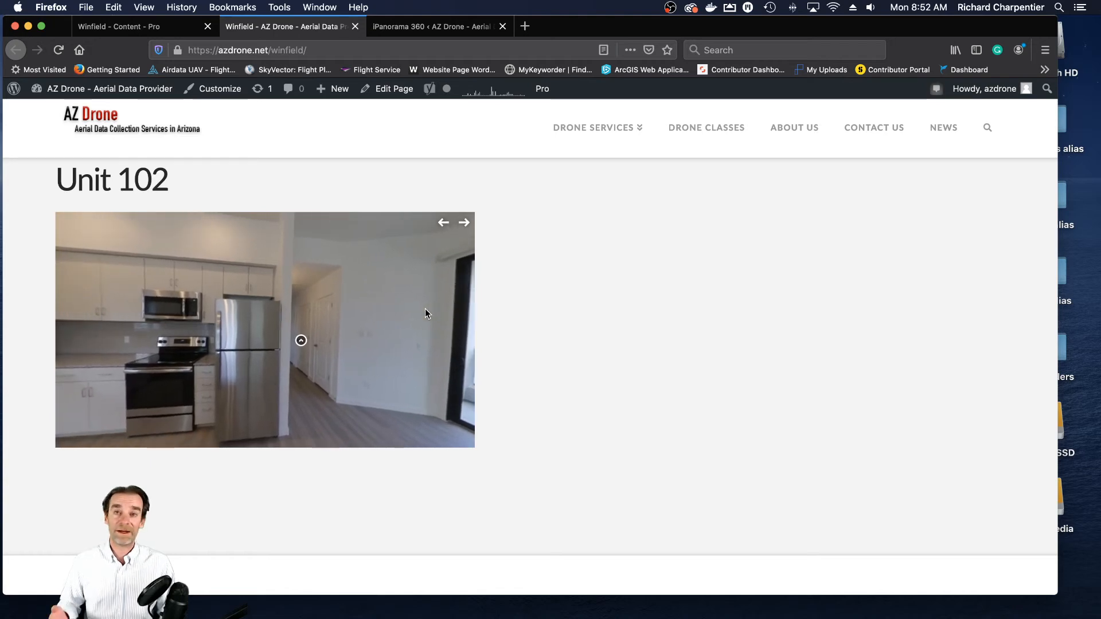
click(132, 23)
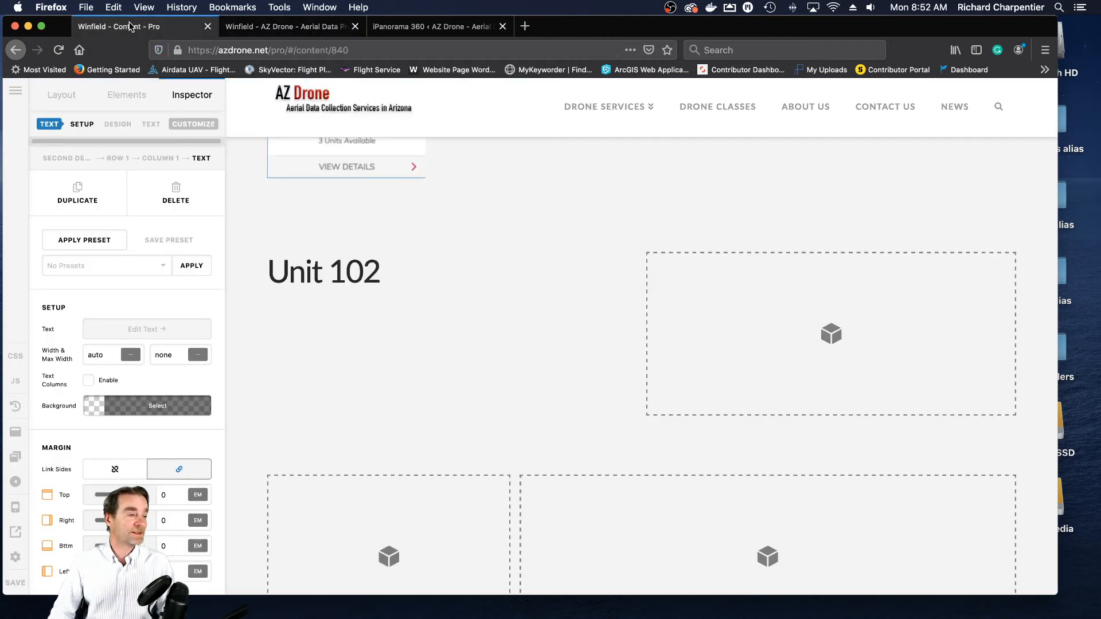
click(16, 91)
click(99, 329)
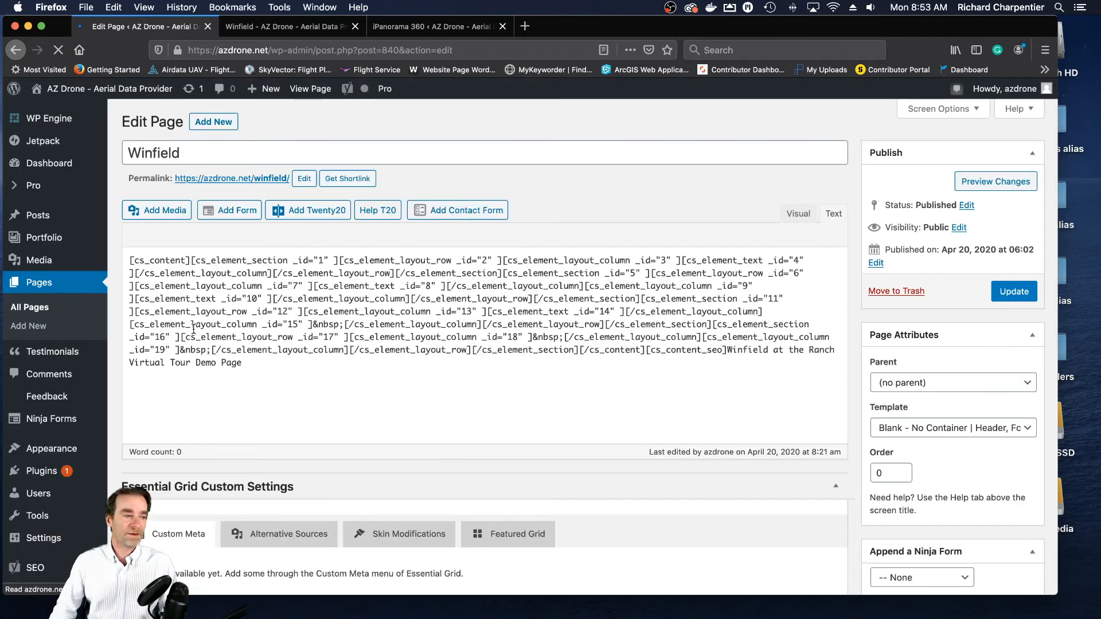
scroll(69, 277, down, 5)
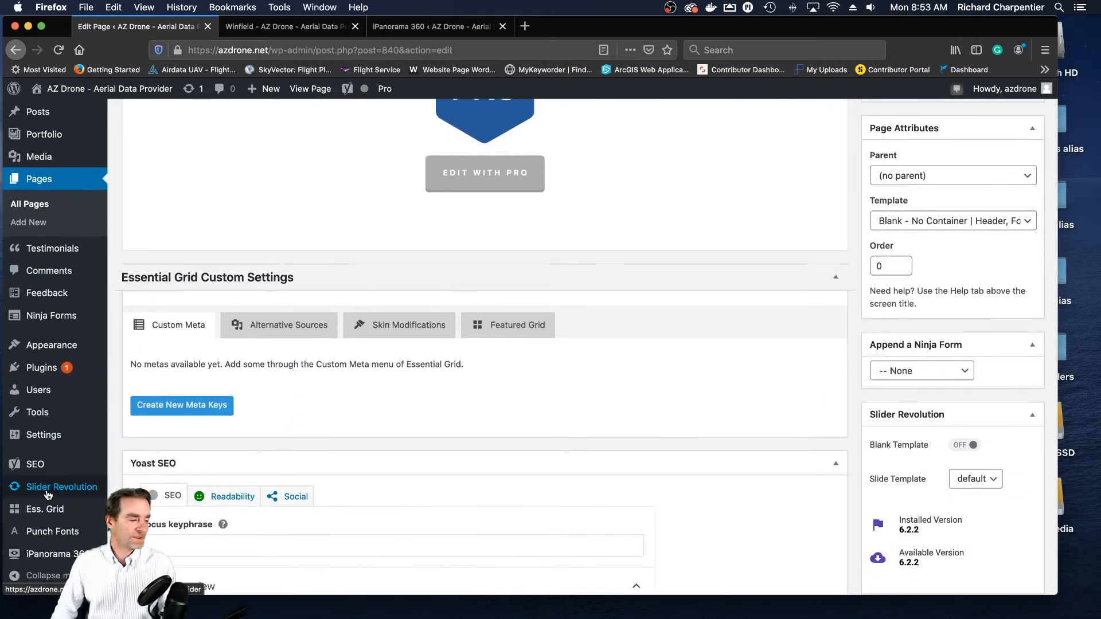
click(51, 492)
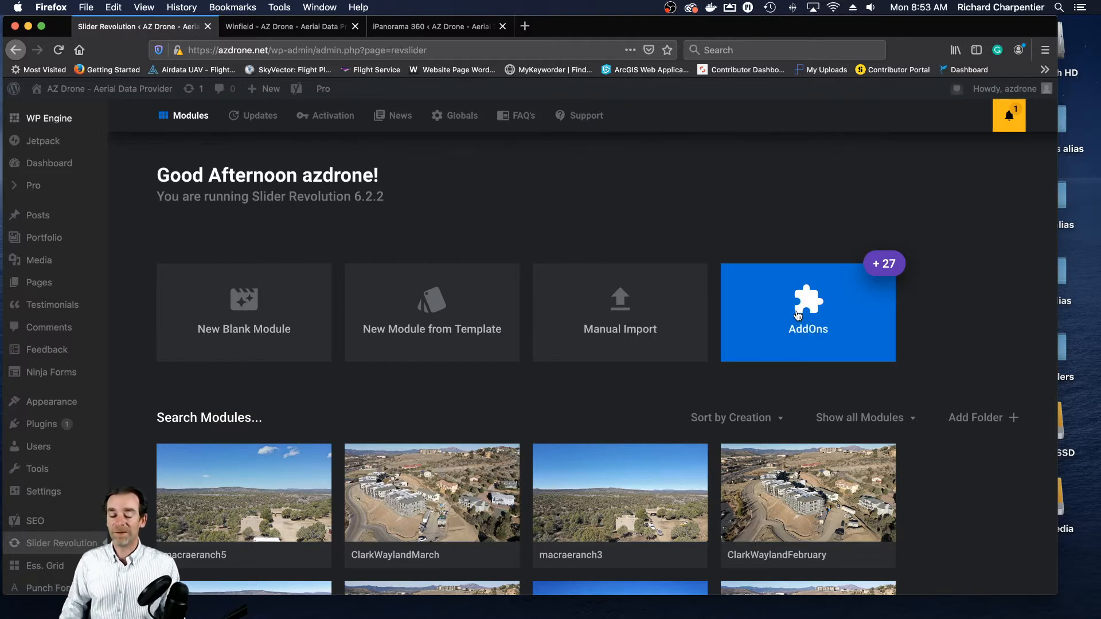
- Review the Panorama add-on's details in the Slider Revolution add-ons and look through the existing modules
click(798, 315)
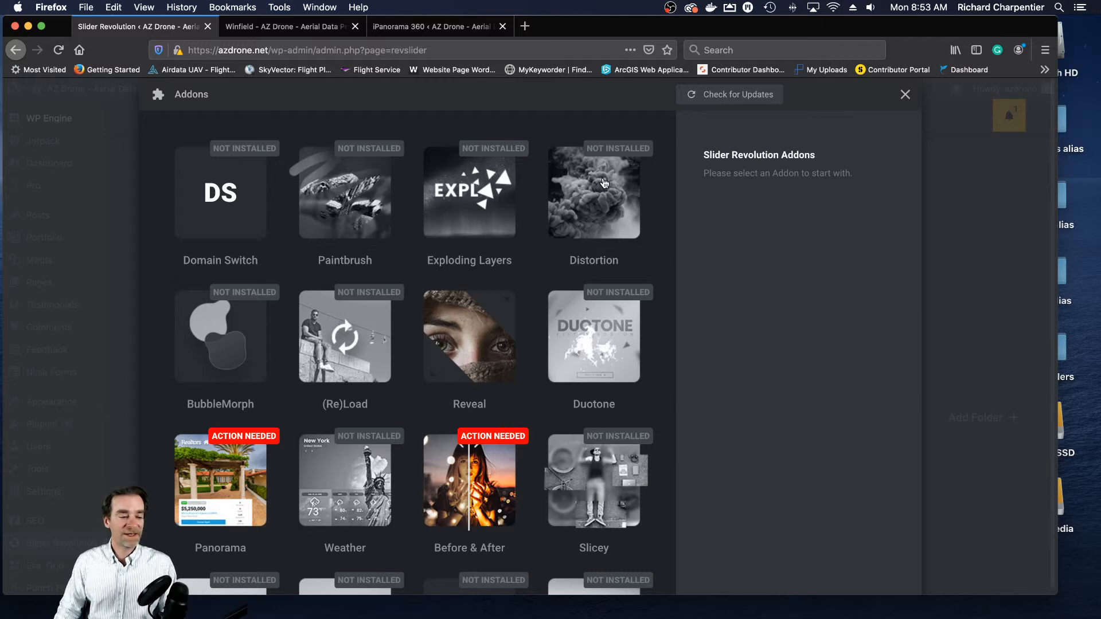
scroll(385, 367, down, 2)
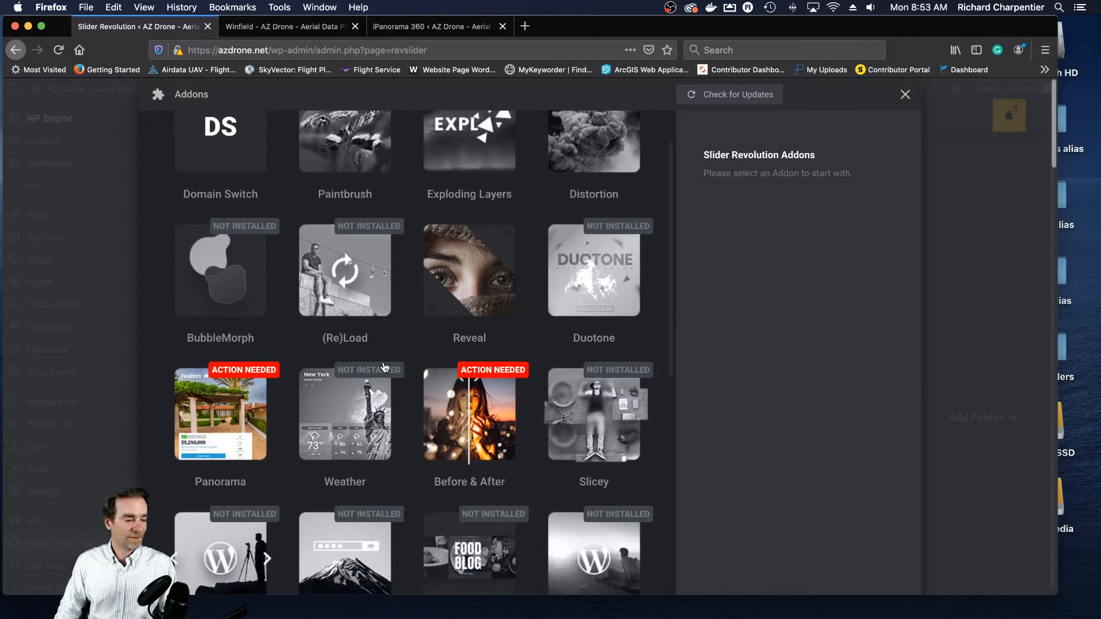
click(223, 417)
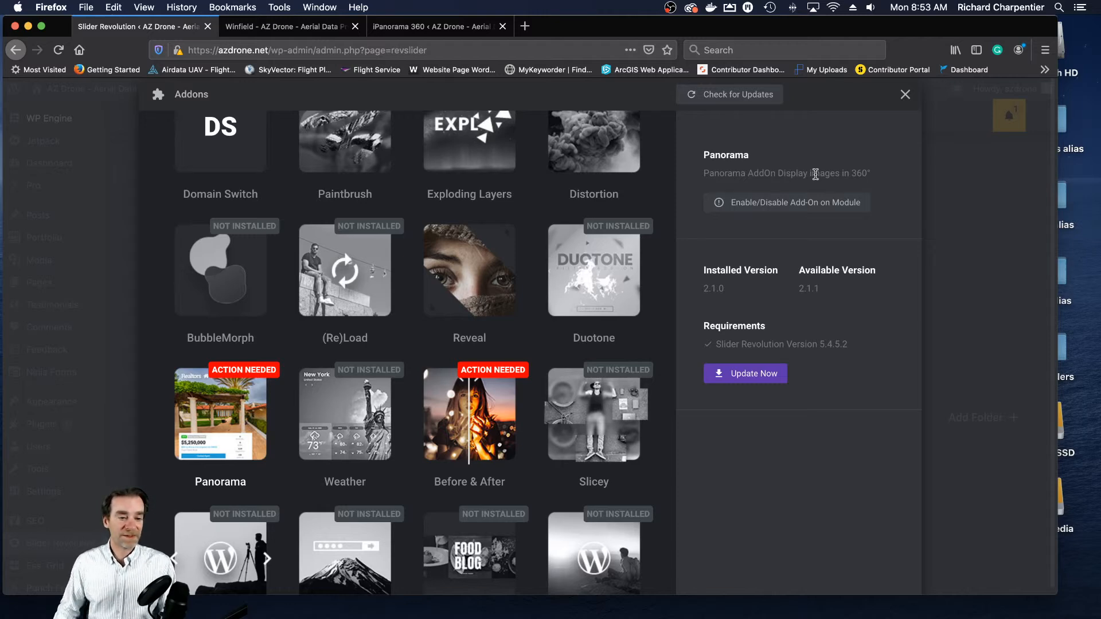
click(905, 94)
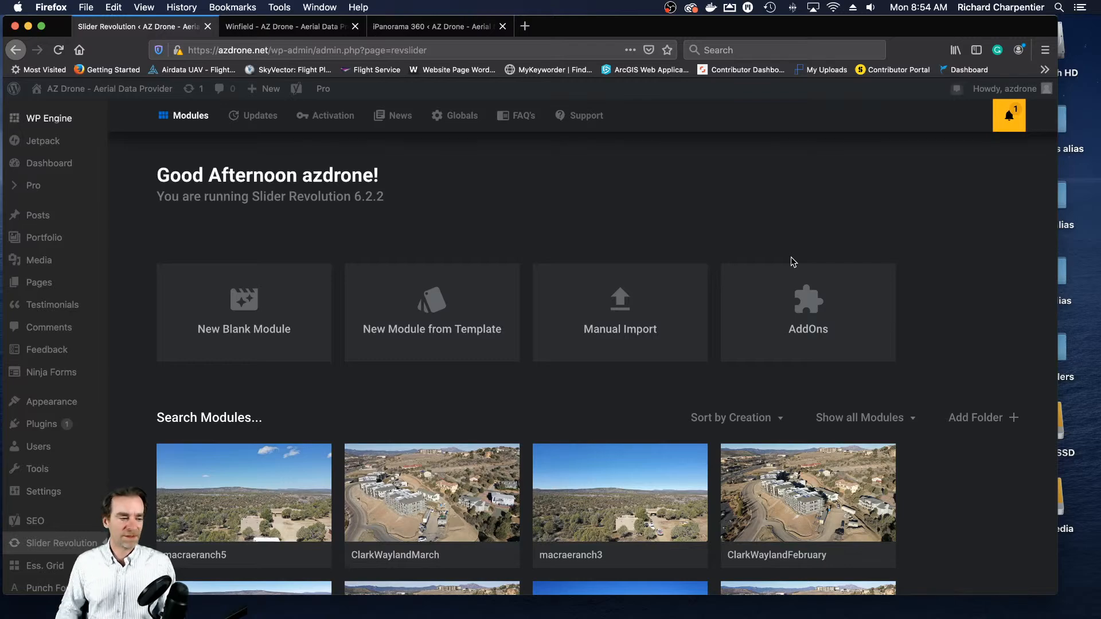
scroll(52, 459, down, 10)
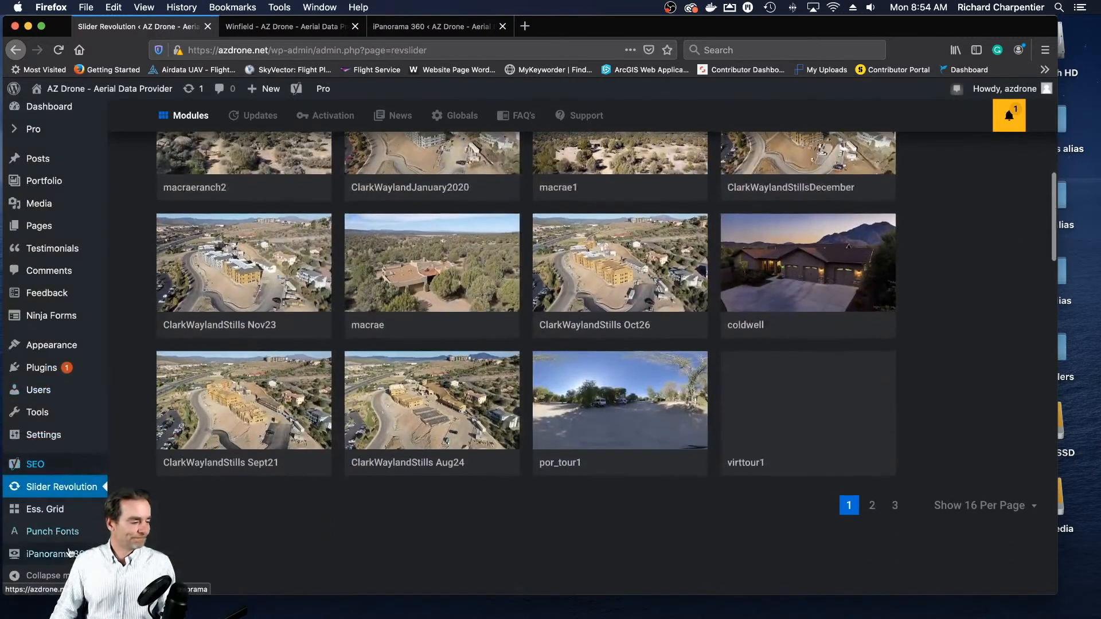
mouse_move(68, 553)
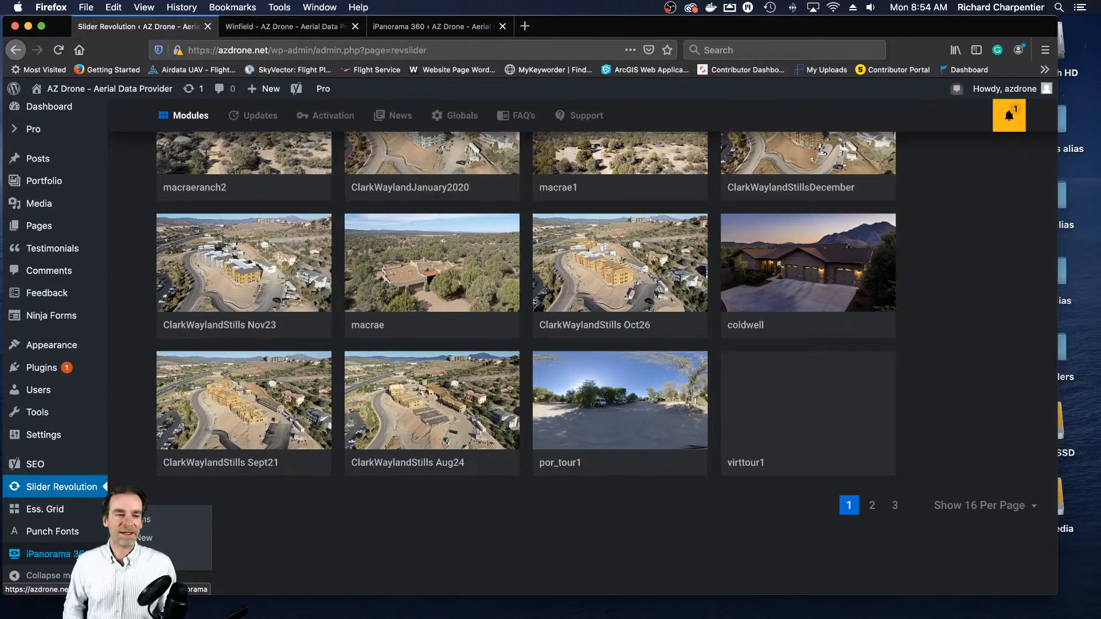
- Search the web for "ipanorama 360" in a new browser tab
click(524, 26)
click(519, 50)
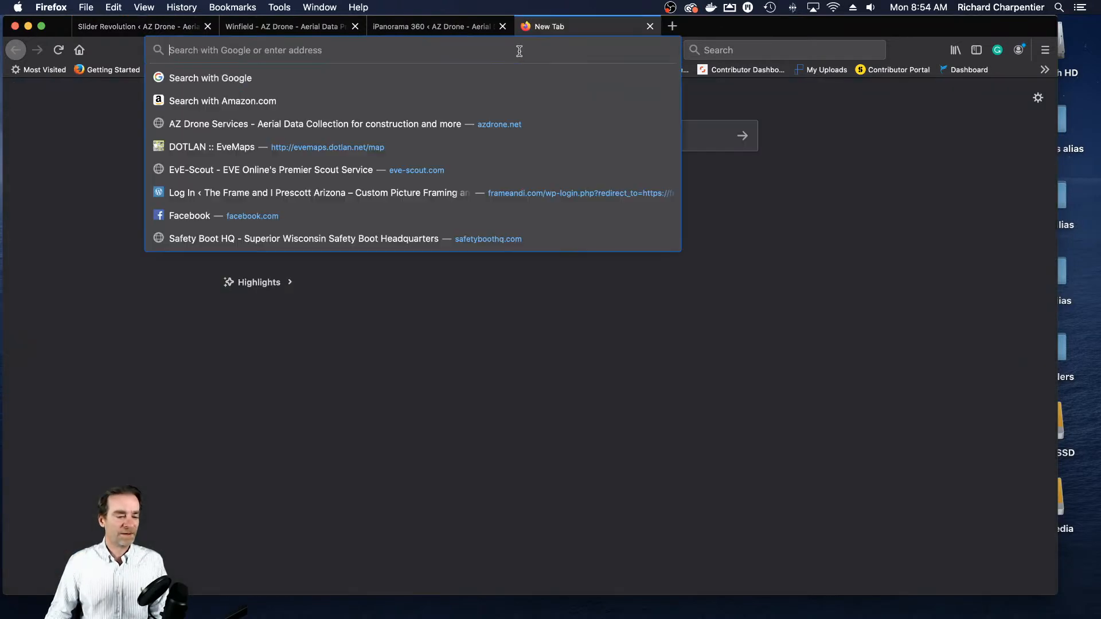
text(in)
text(ipanorama)
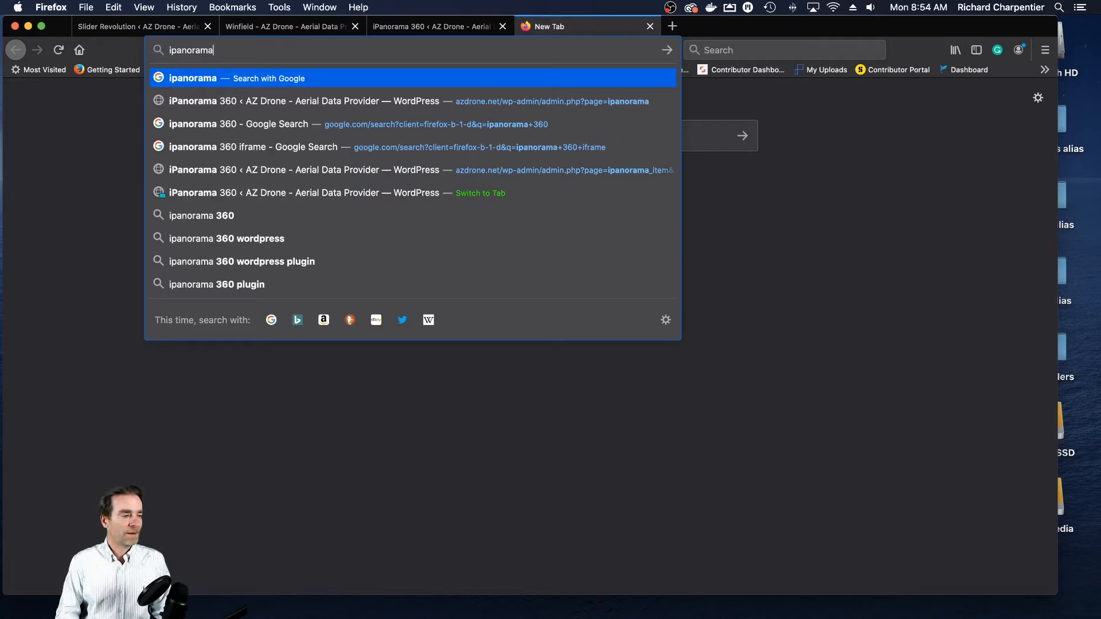
text( 360)
key(Return)
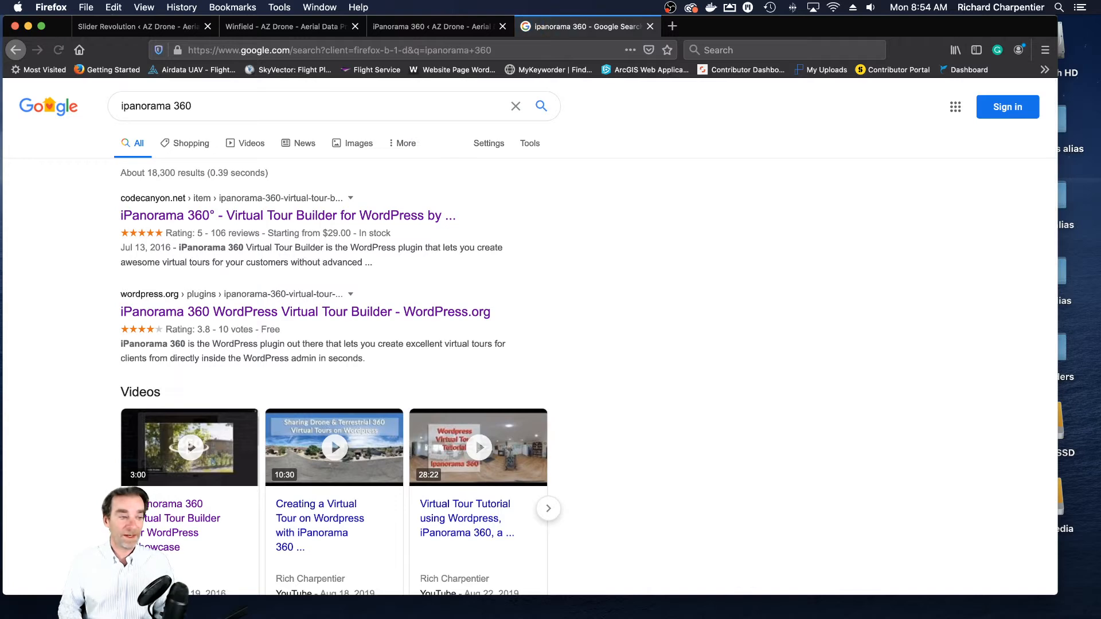
- Open the CodeCanyon page for iPanorama 360, dismiss the badge popup, and review the plugin's description and licence options before closing the page
click(392, 218)
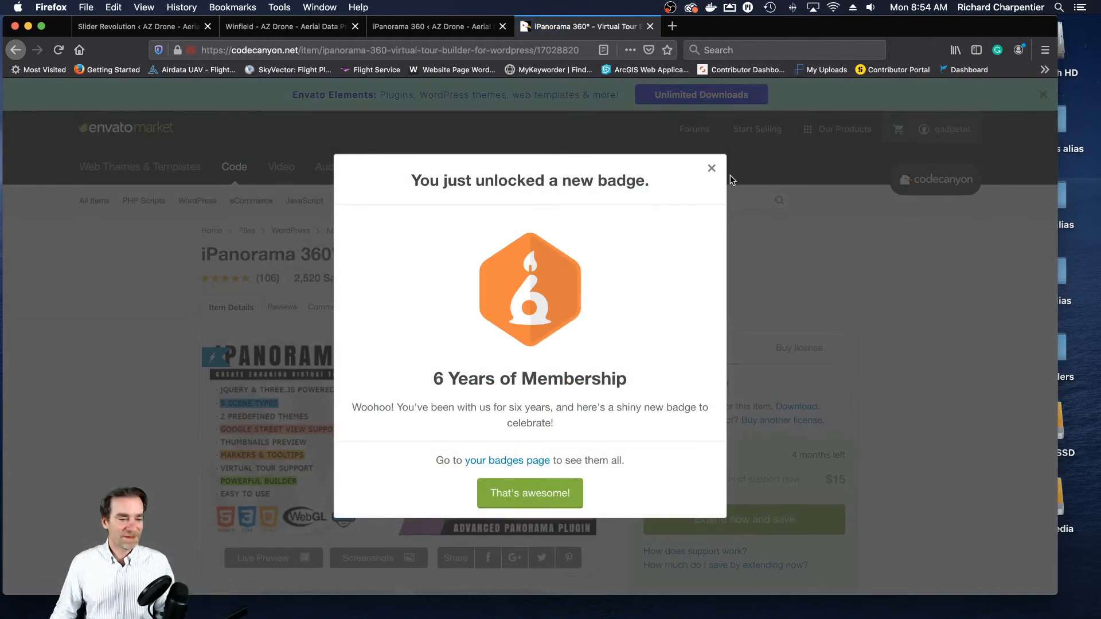
click(711, 169)
scroll(744, 202, down, 3)
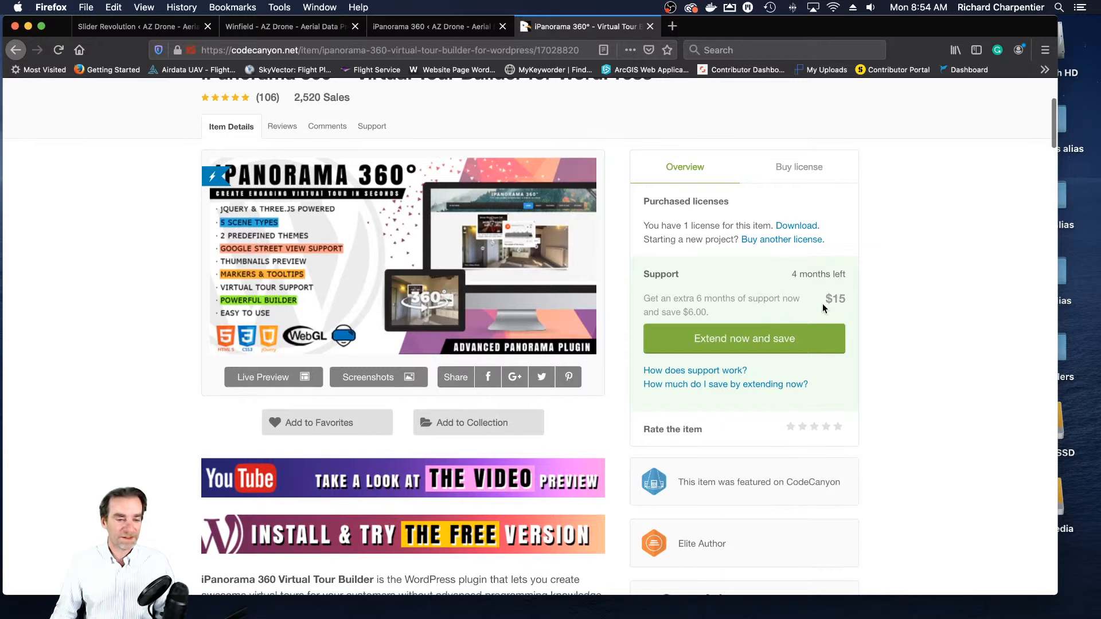
scroll(837, 296, down, 3)
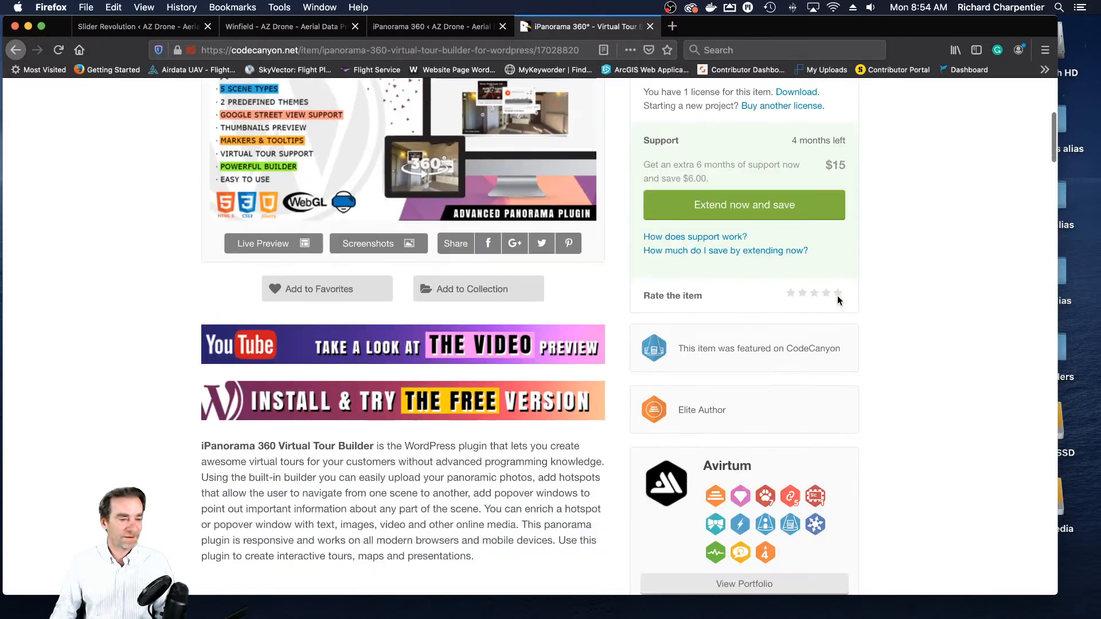
scroll(838, 299, down, 15)
scroll(822, 274, up, 15)
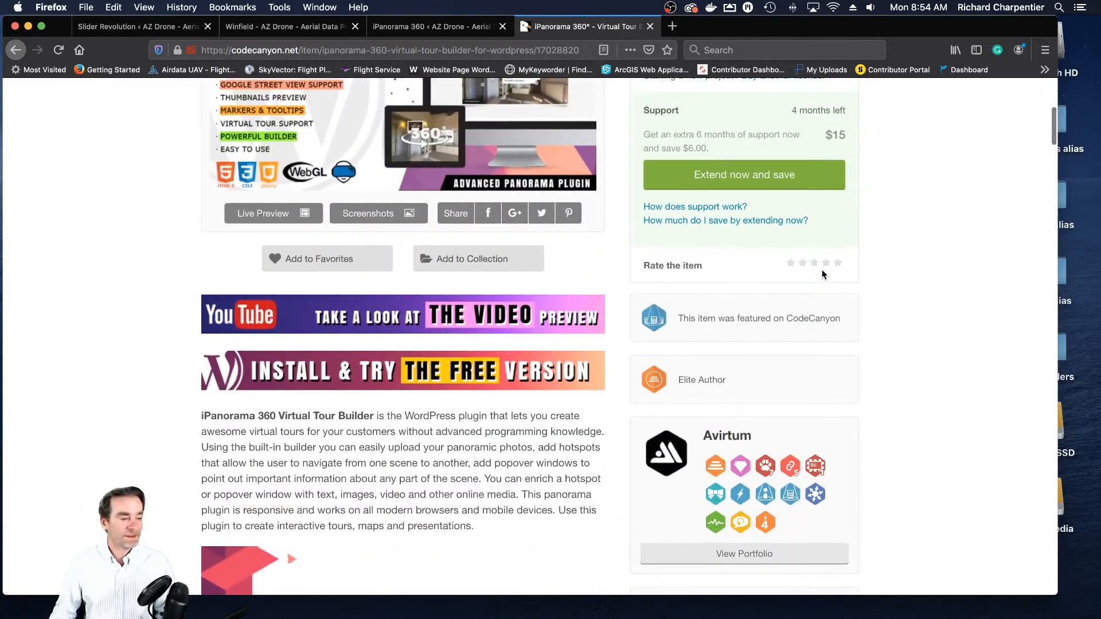
scroll(822, 270, up, 6)
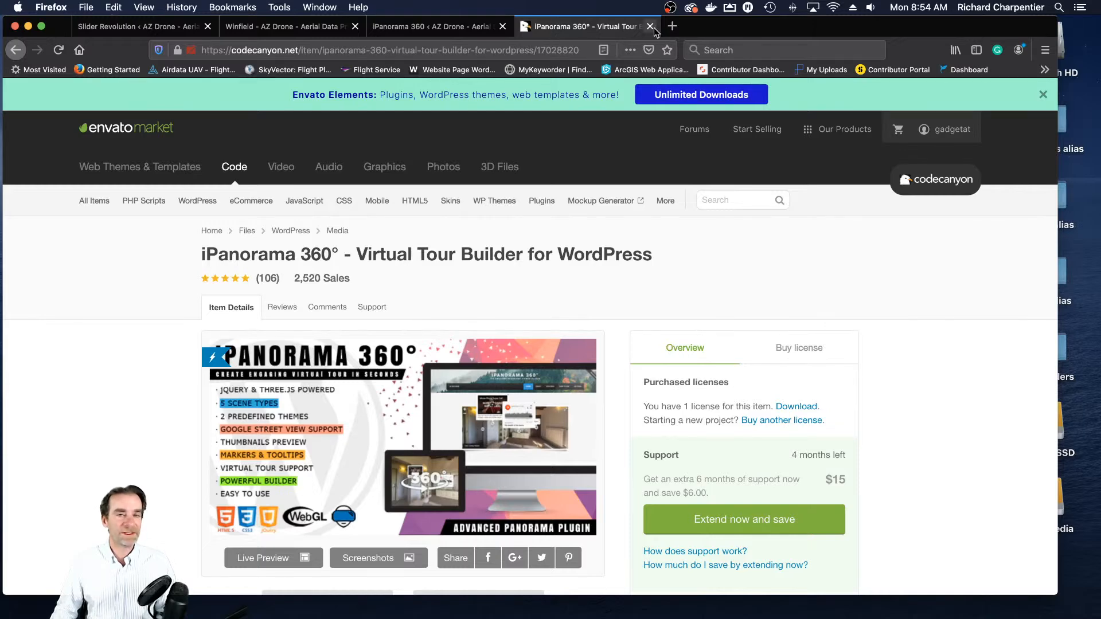
key(super+w)
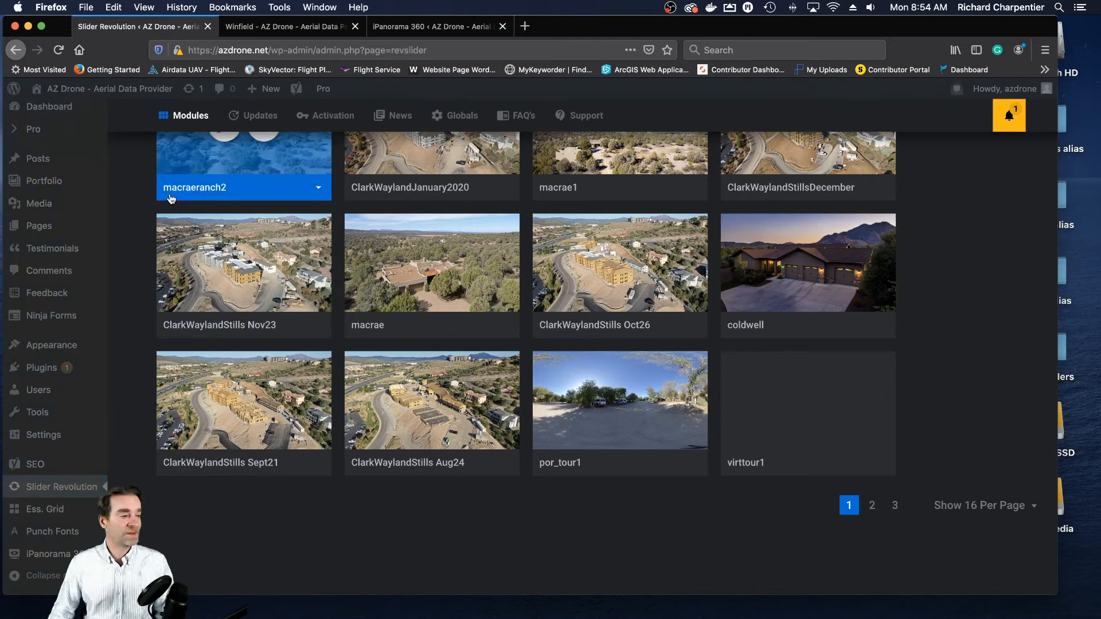
- Open the list of all pages in the WordPress admin
mouse_move(121, 190)
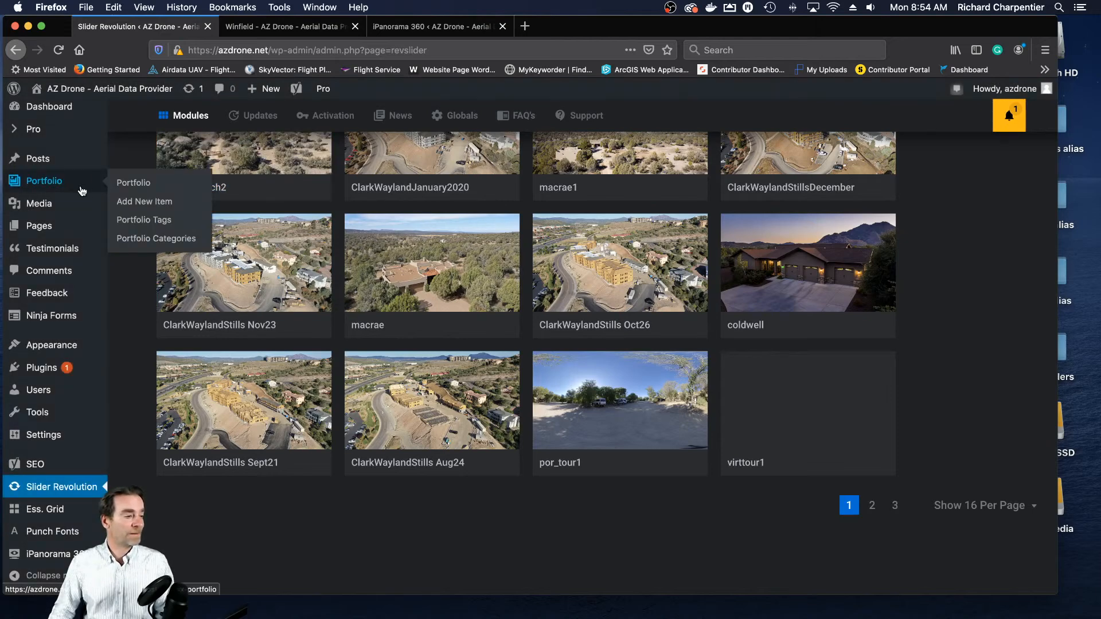
mouse_move(41, 230)
click(128, 229)
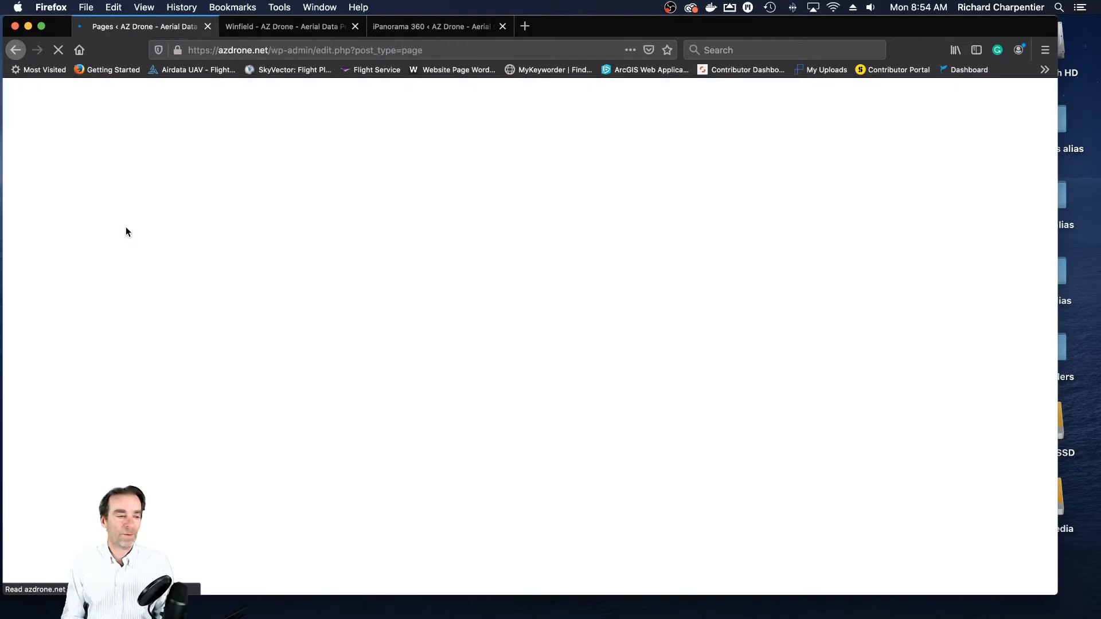